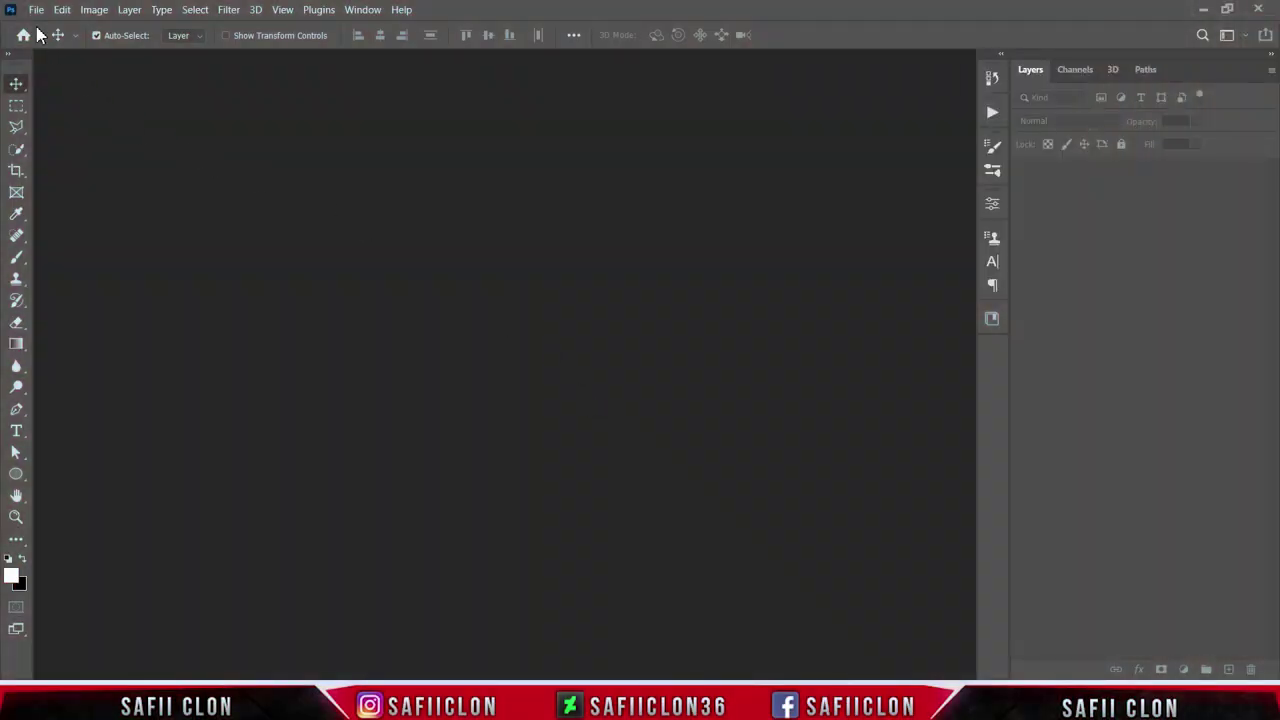
- Make Untitled-1: 2000 × 2000 pixels at 300 pixels/inch on a white background
click(36, 10)
click(76, 27)
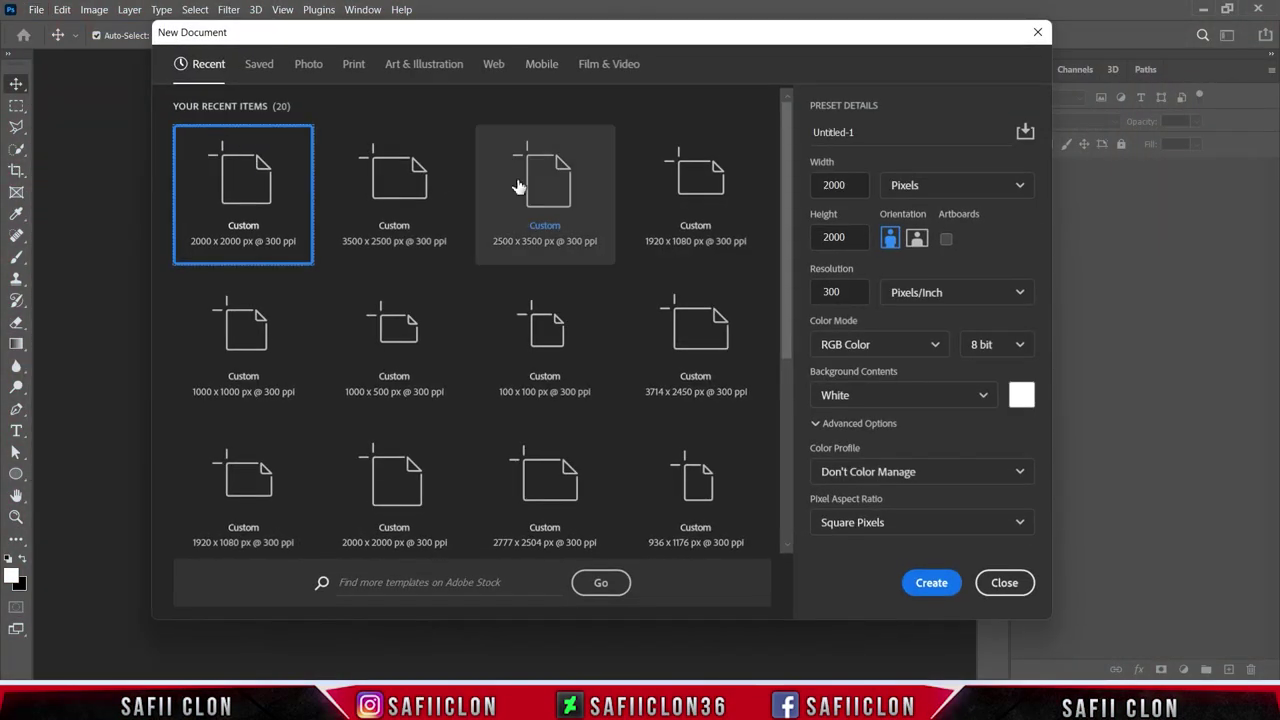
drag(857, 185, 829, 192)
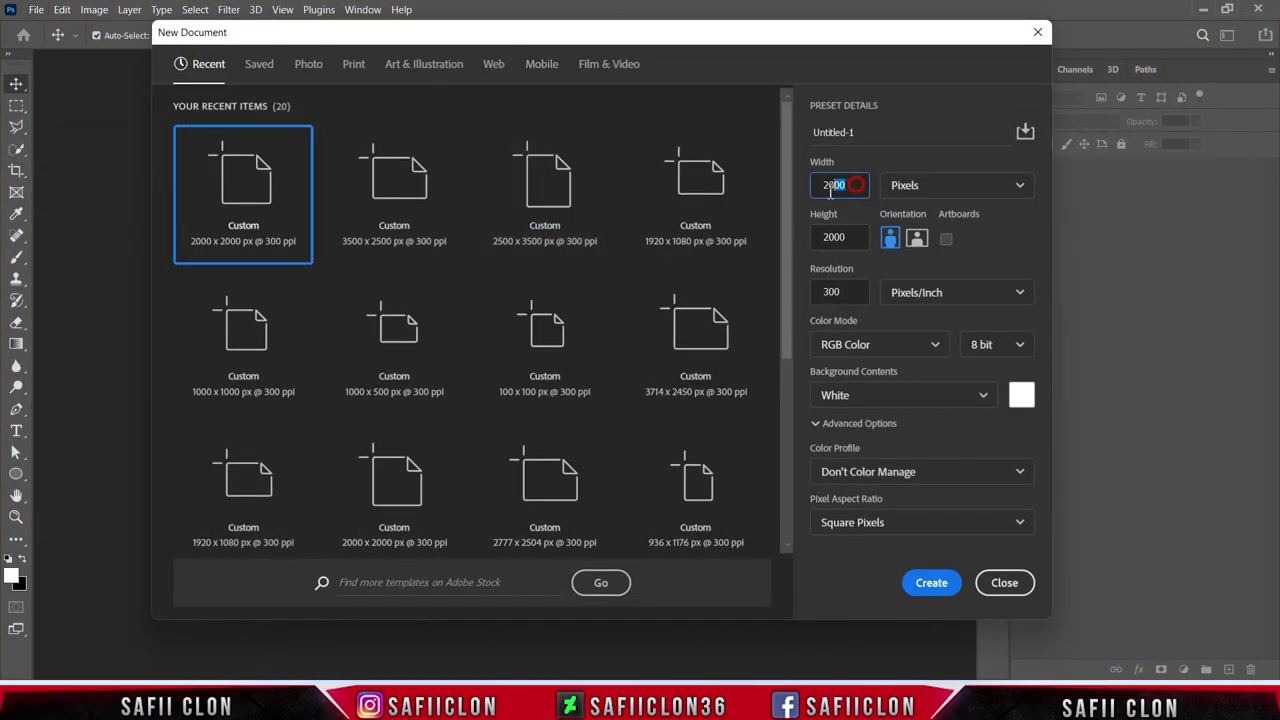
click(926, 191)
click(931, 214)
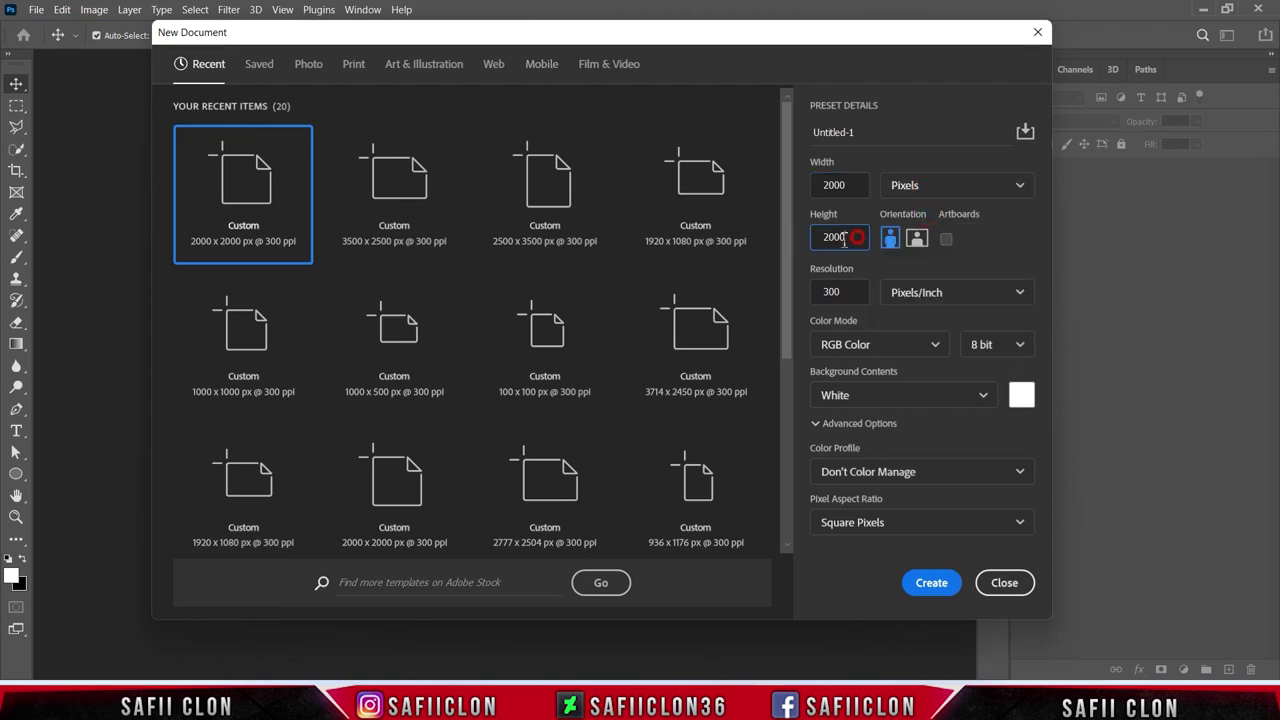
click(950, 292)
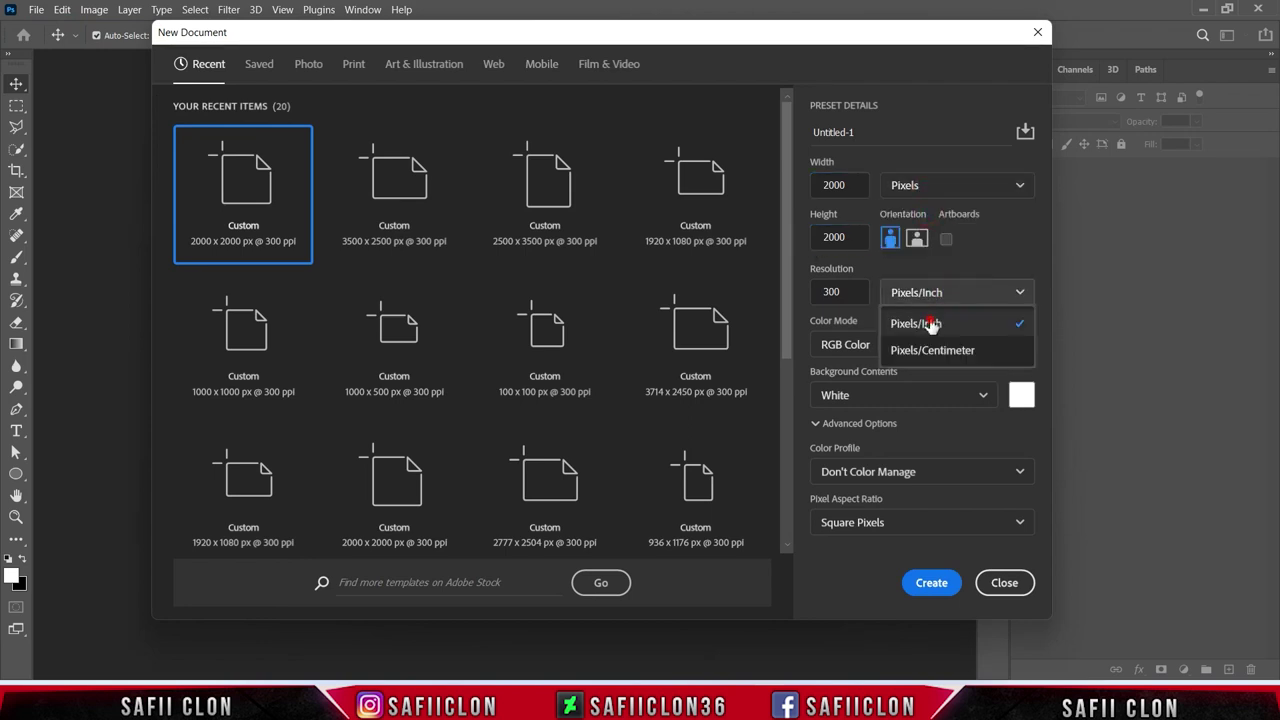
click(929, 321)
double_click(850, 292)
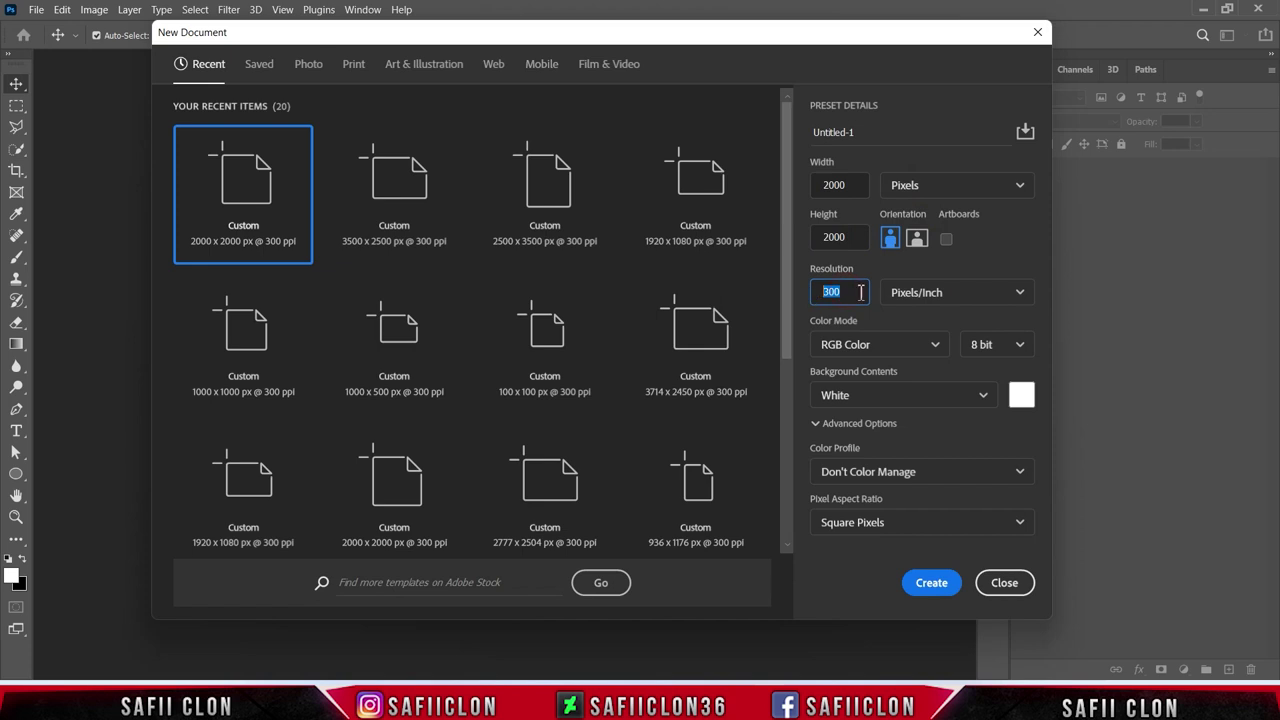
click(931, 590)
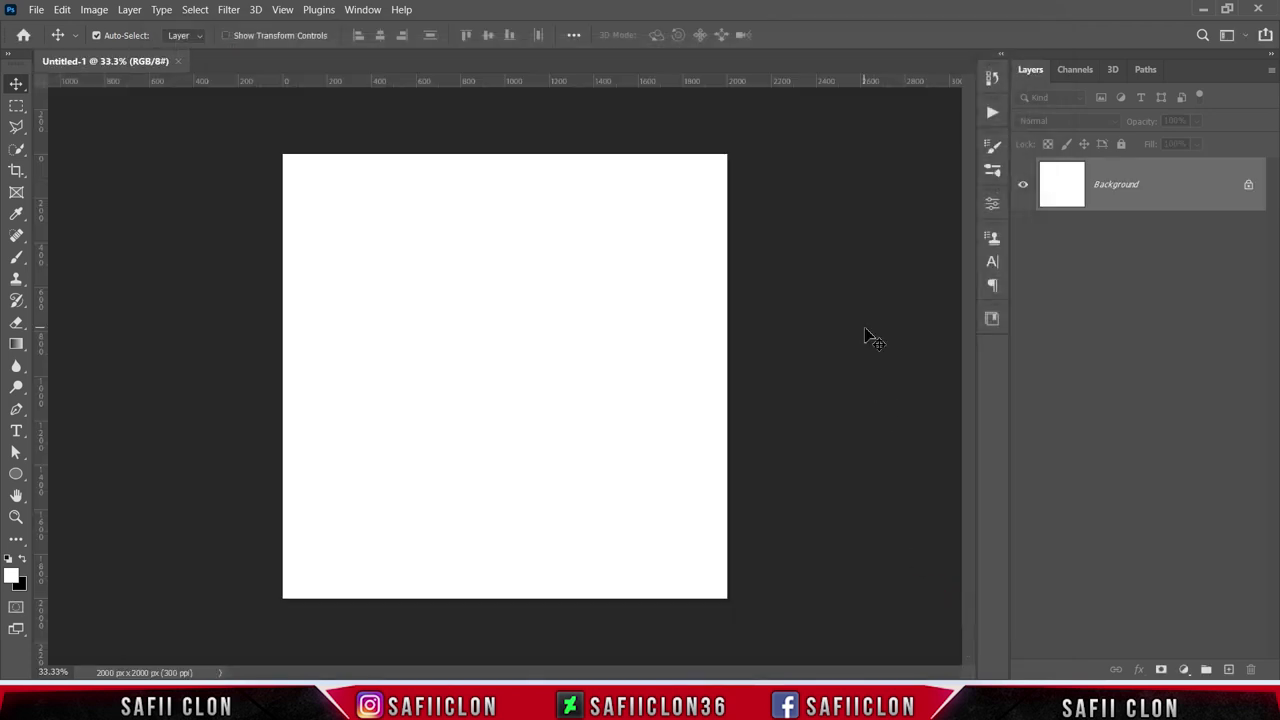
- Open the starry night-sky JPG and drag it into Untitled-1 as Layer 1
click(38, 9)
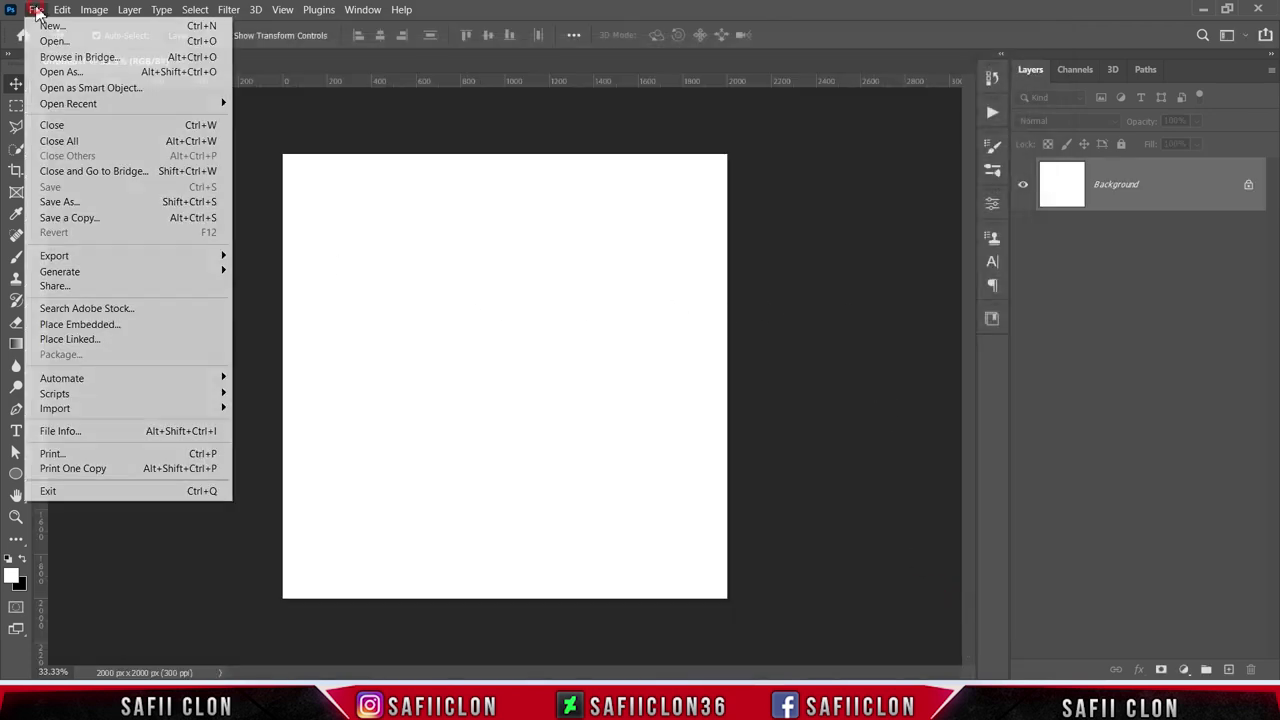
click(55, 41)
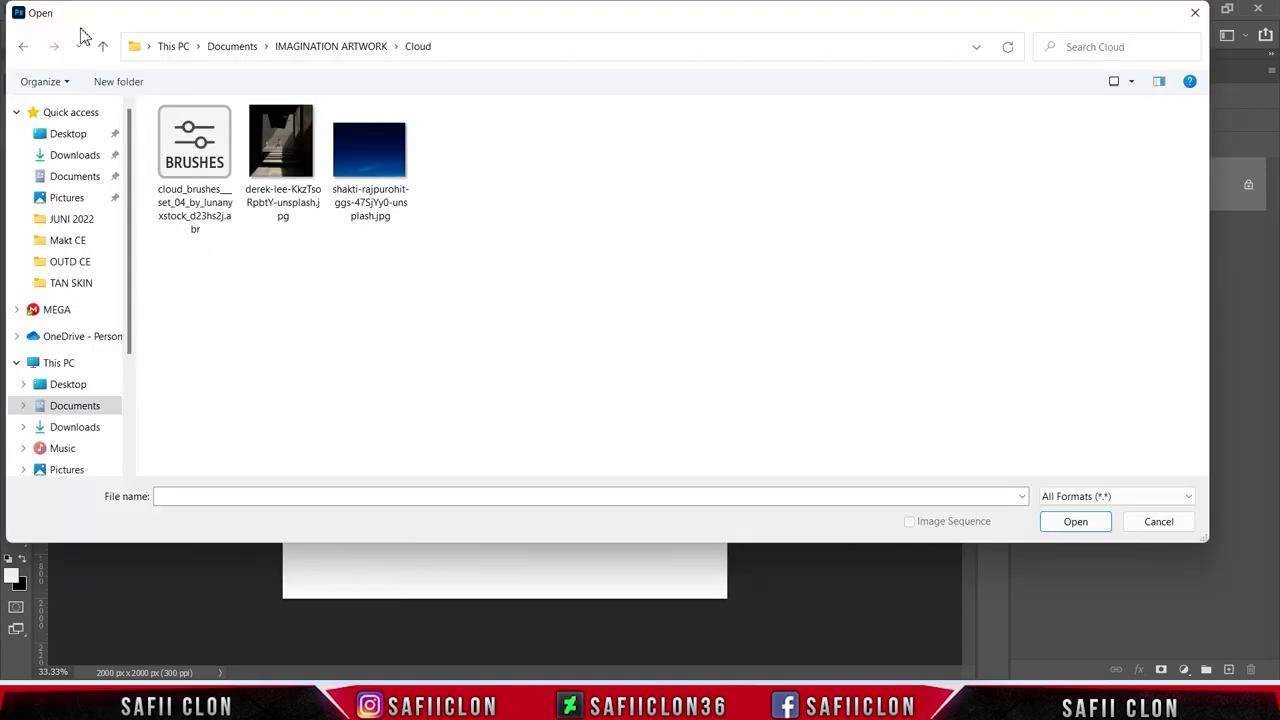
click(367, 172)
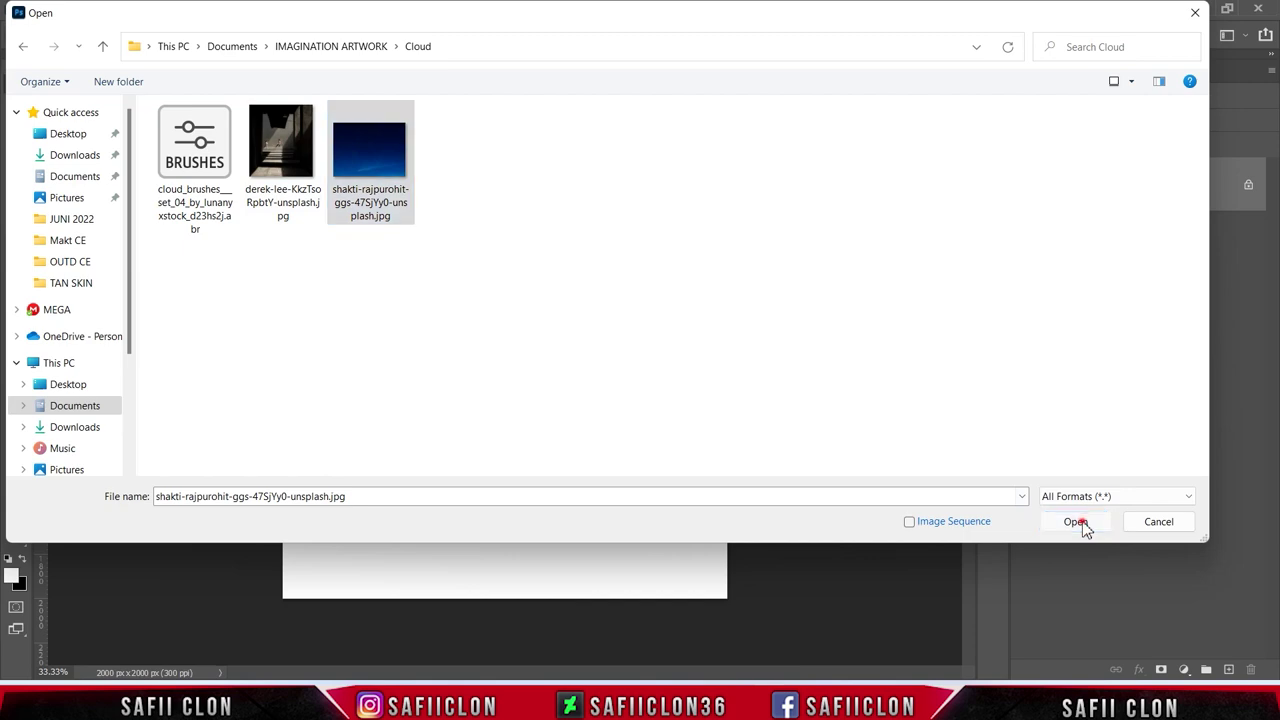
click(1077, 522)
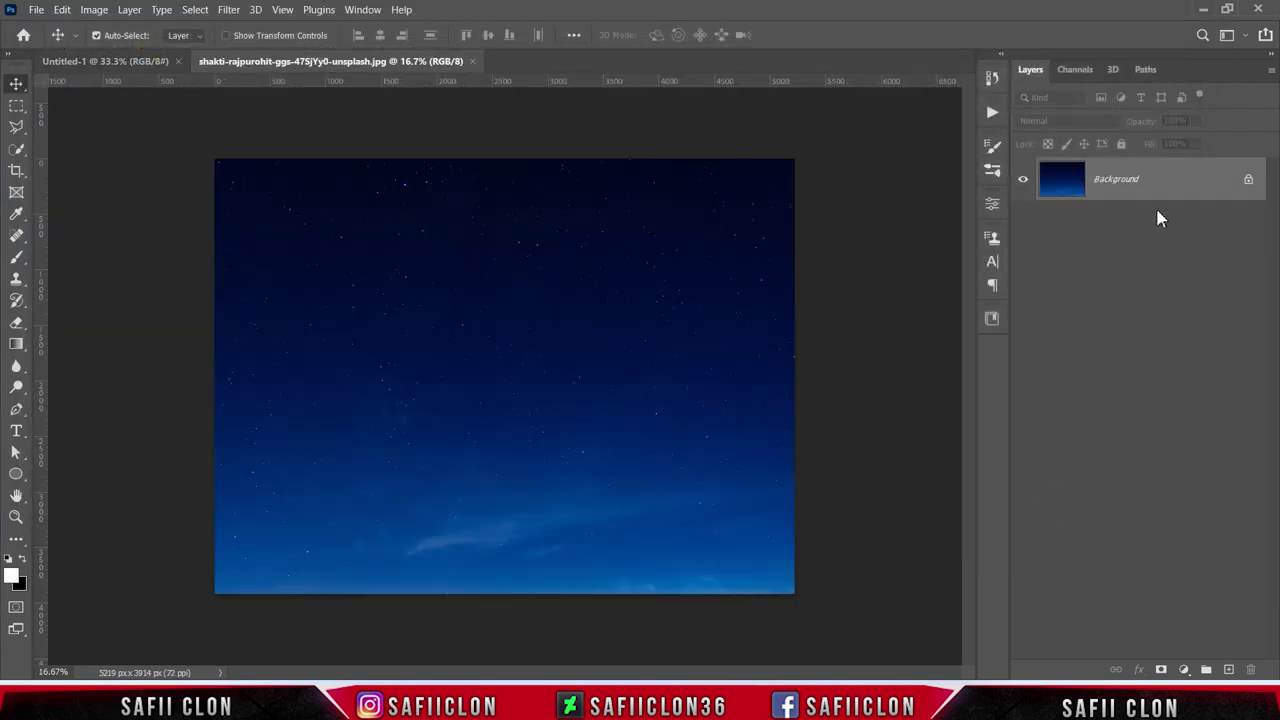
drag(1158, 186, 510, 360)
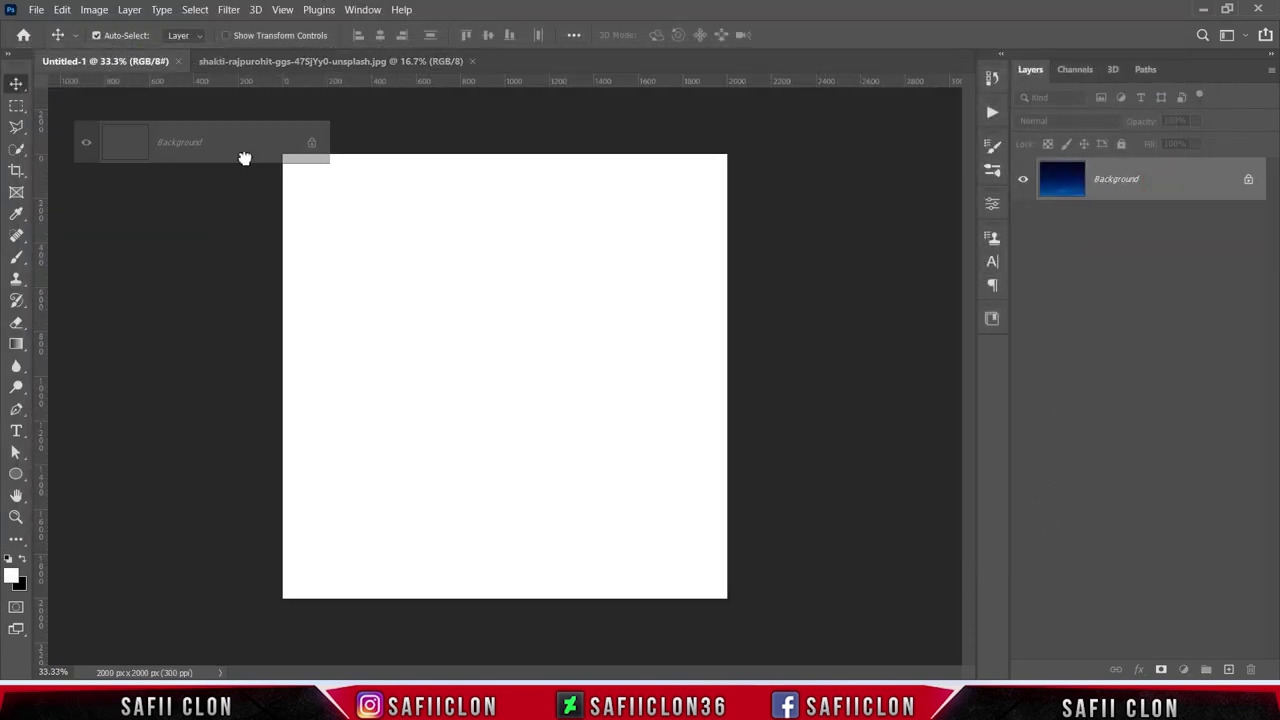
drag(510, 360, 539, 395)
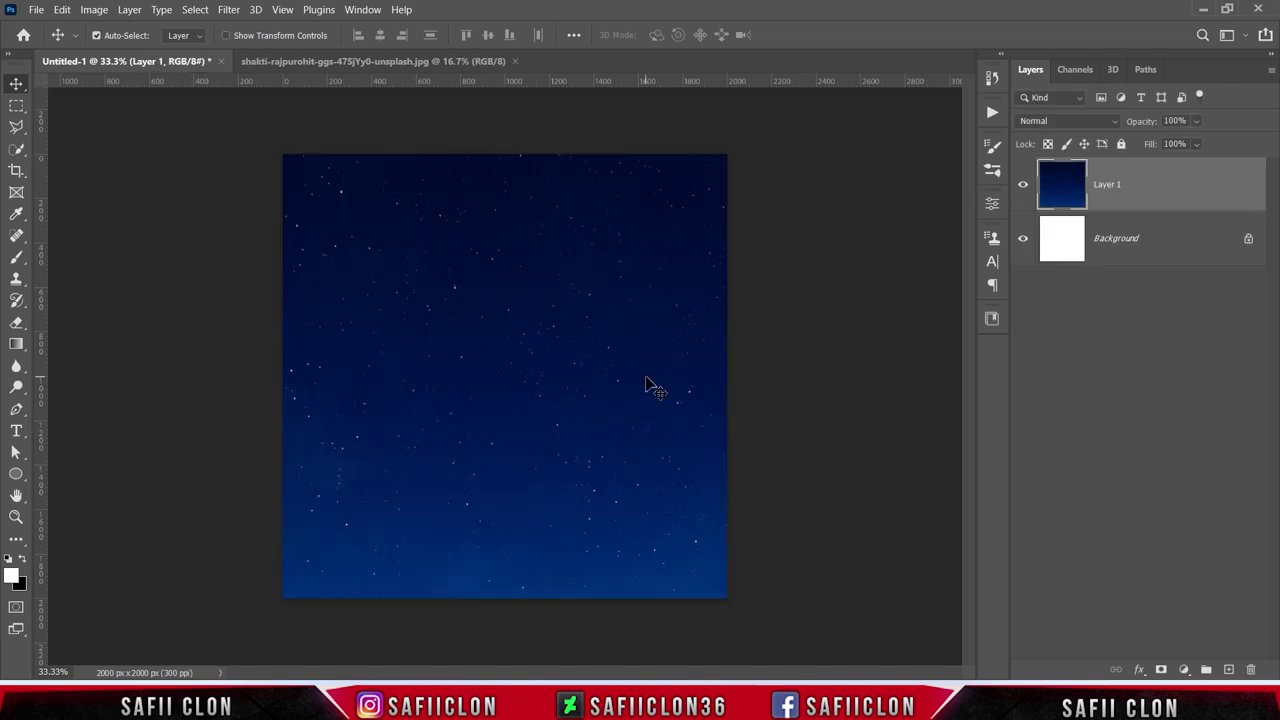
- Rotate the sky layer about -125° and scale it to 124% to cover the canvas
key(ctrl+minus)
key(ctrl+t)
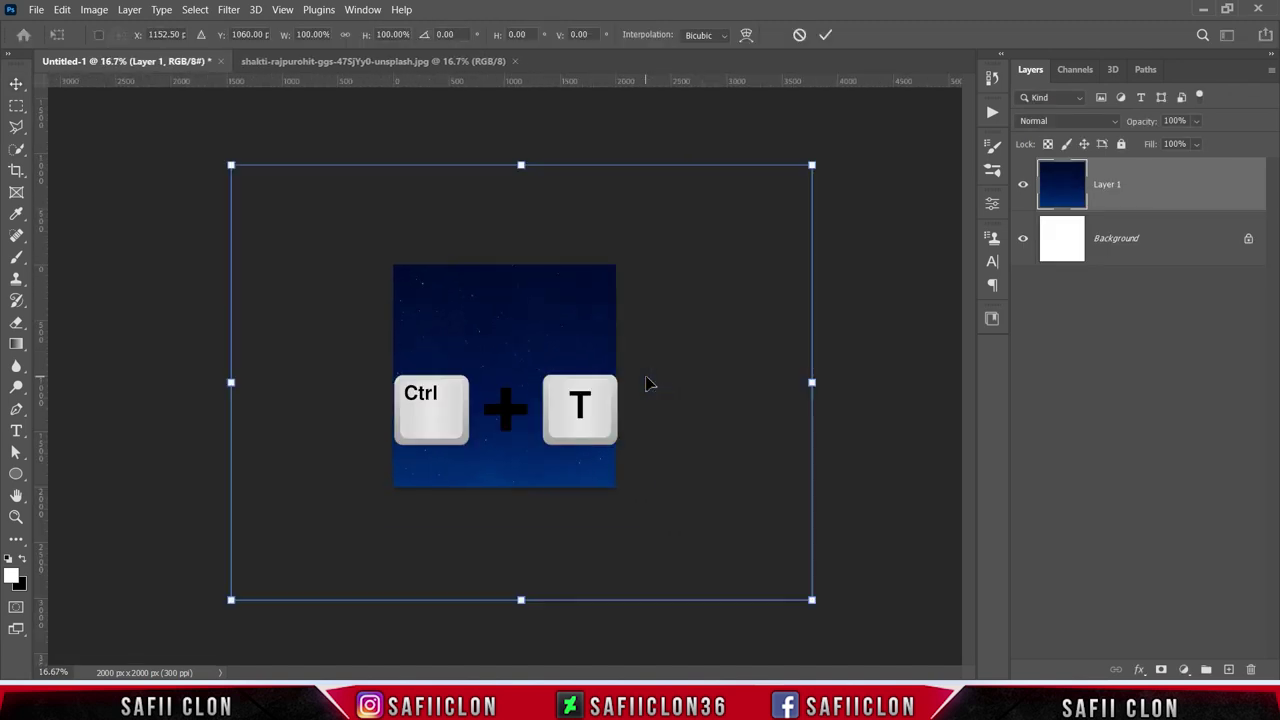
drag(777, 621, 534, 194)
mouse_move(587, 355)
mouse_down()
mouse_move(603, 398)
mouse_move(608, 378)
mouse_up()
drag(900, 449, 957, 443)
drag(653, 410, 616, 437)
drag(694, 449, 663, 449)
drag(925, 390, 918, 470)
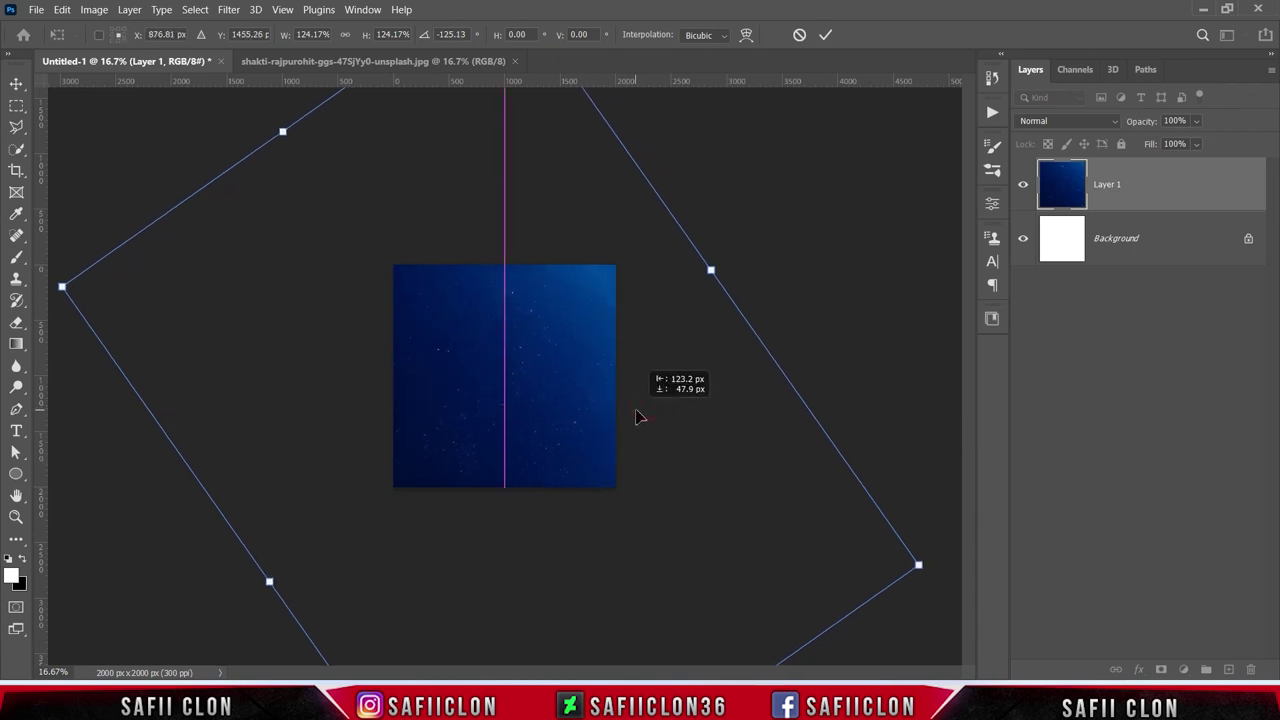
drag(634, 417, 631, 410)
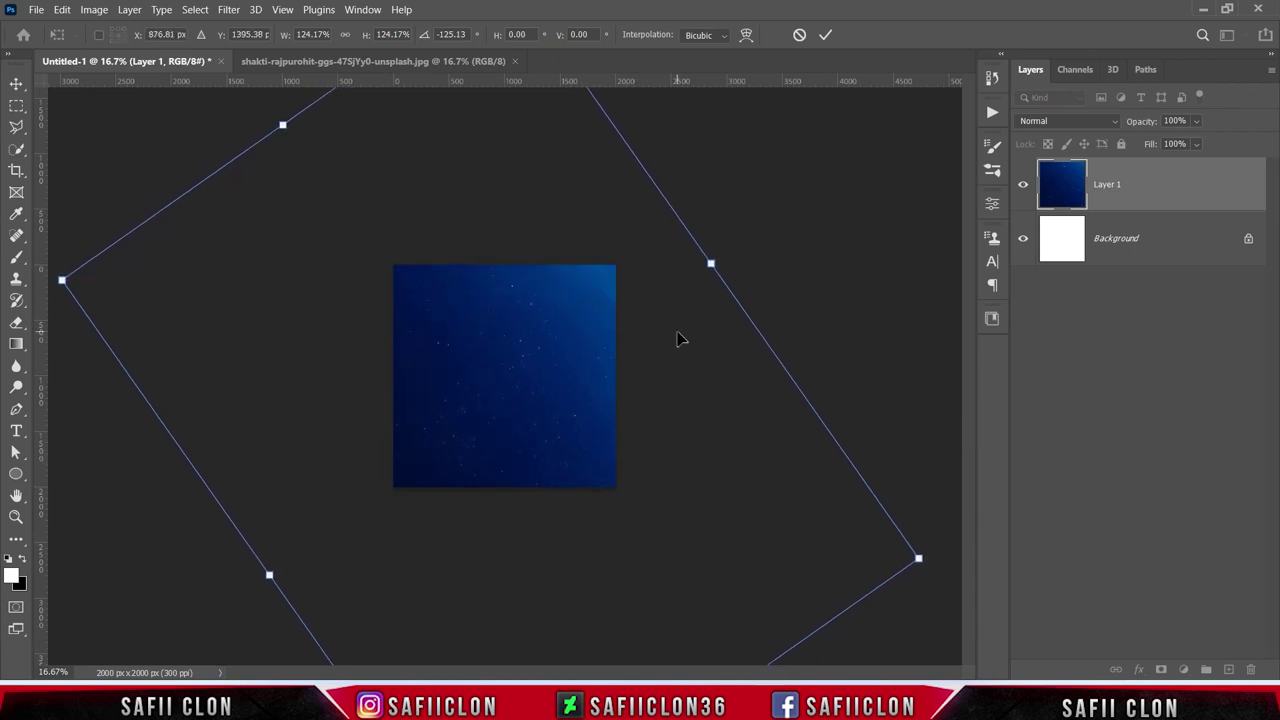
click(824, 38)
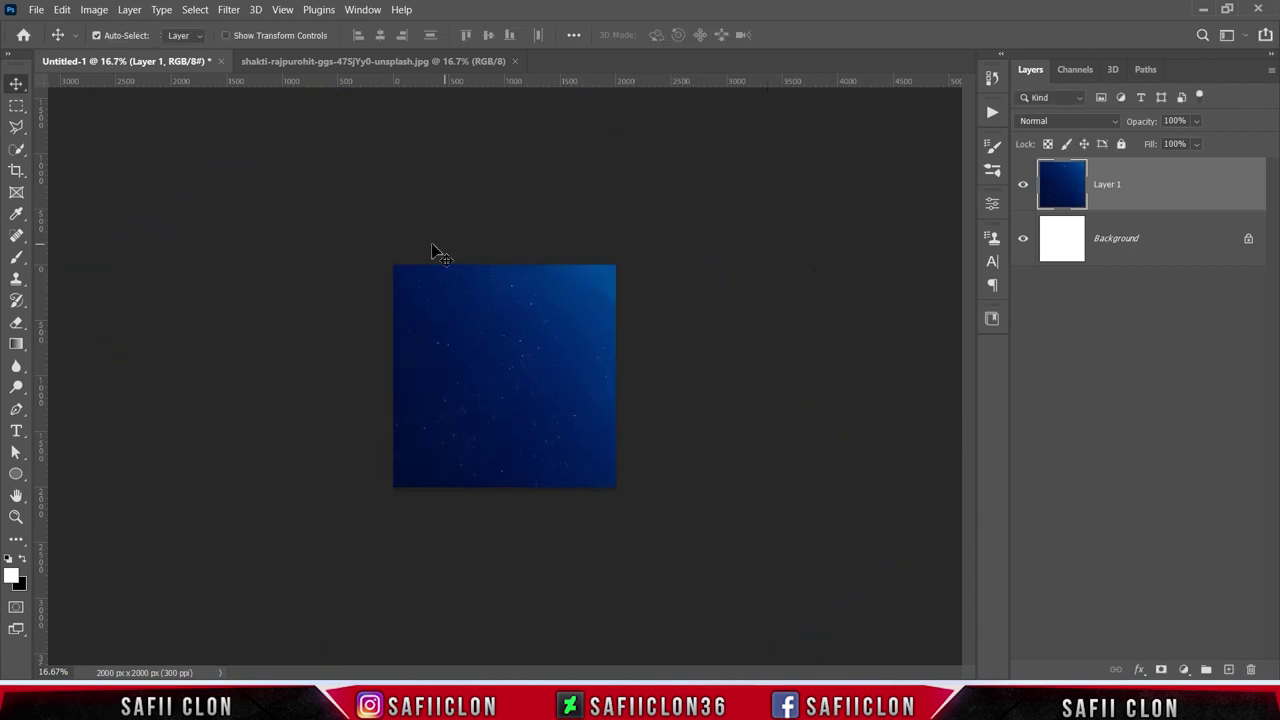
- Open the running children photo derek-lee-KkzTsoRpbtY-unsplash.jpg
click(36, 10)
click(57, 40)
click(282, 150)
click(1077, 526)
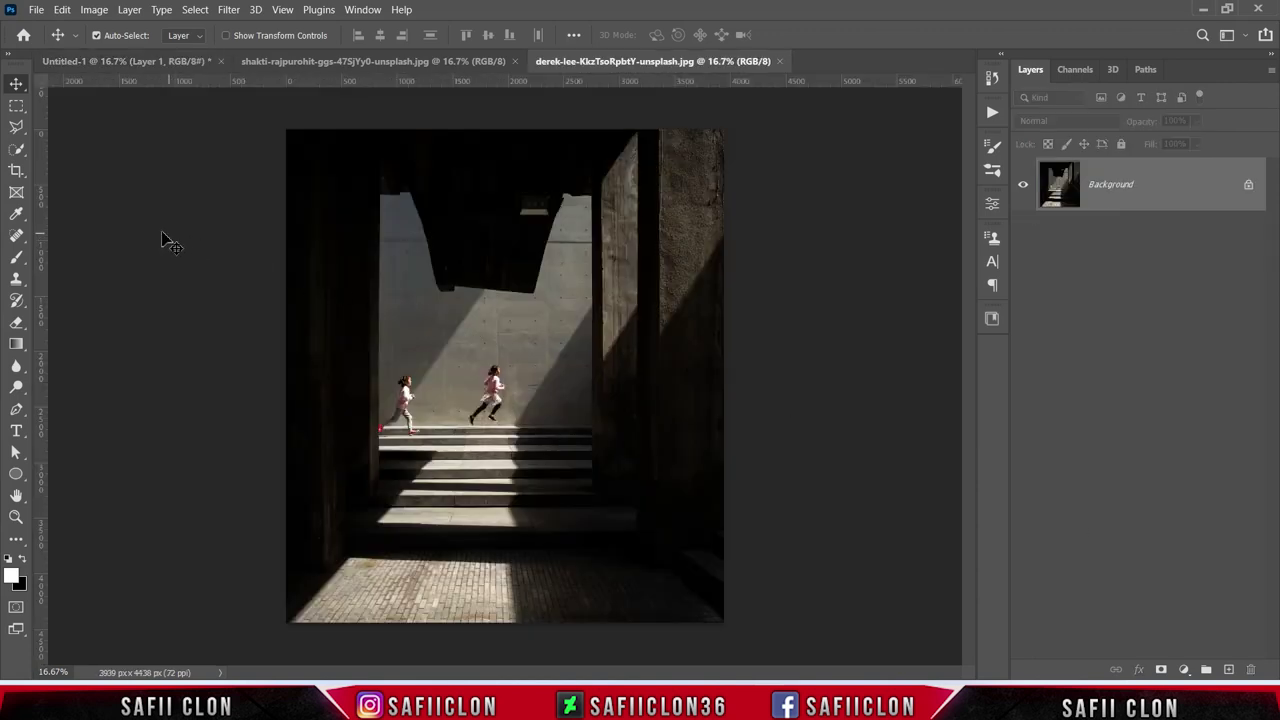
- Crop the photo tightly around the girl in pink at the front
drag(17, 176, 50, 172)
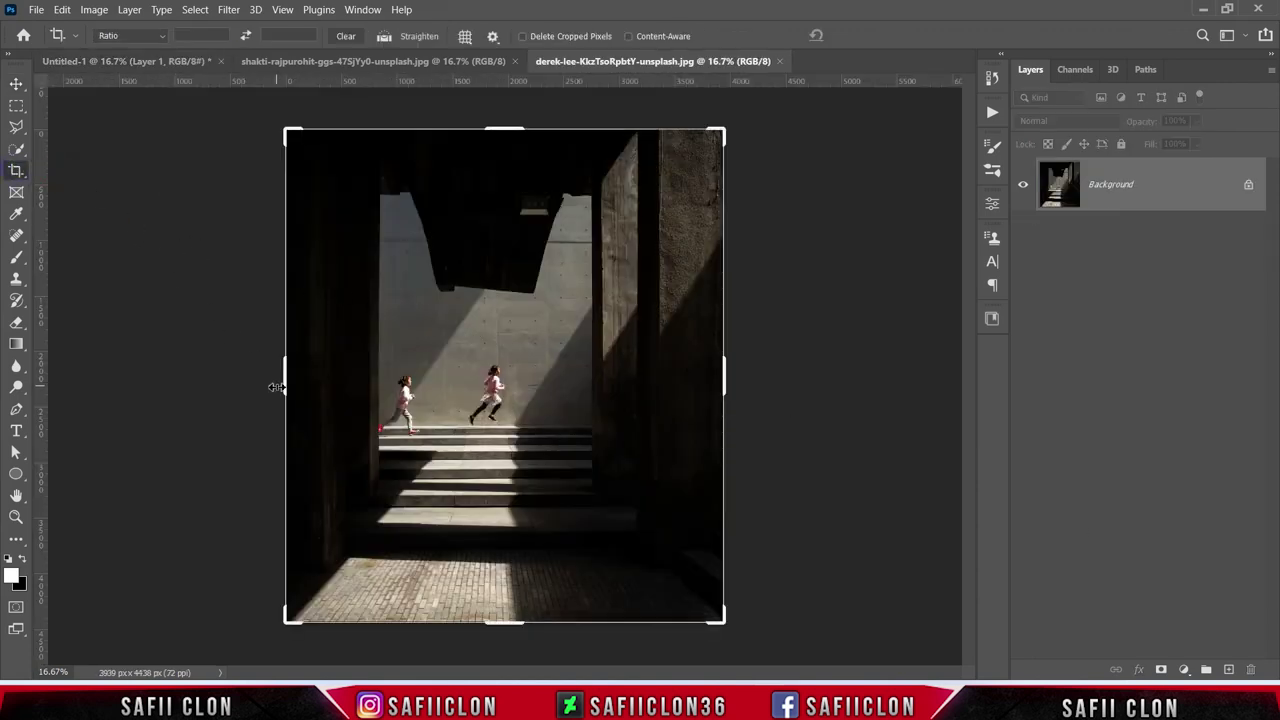
drag(281, 388, 357, 388)
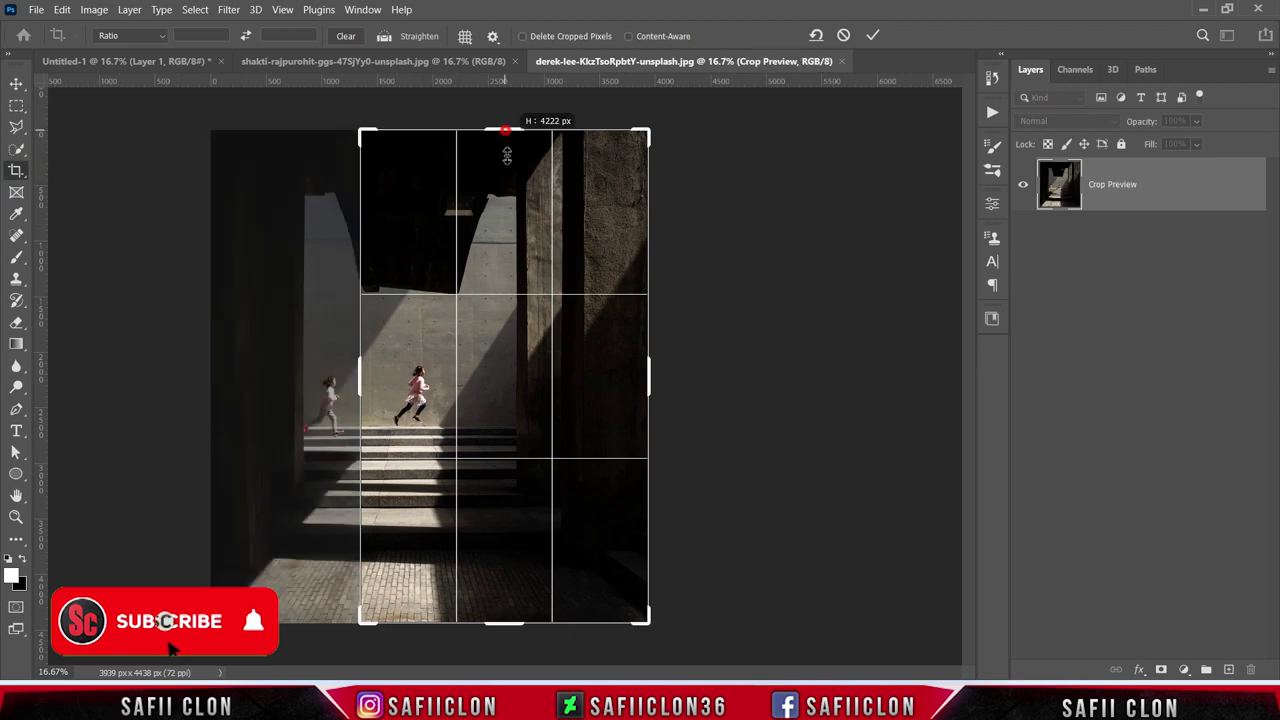
drag(506, 130, 525, 260)
drag(649, 376, 566, 370)
drag(508, 516, 516, 430)
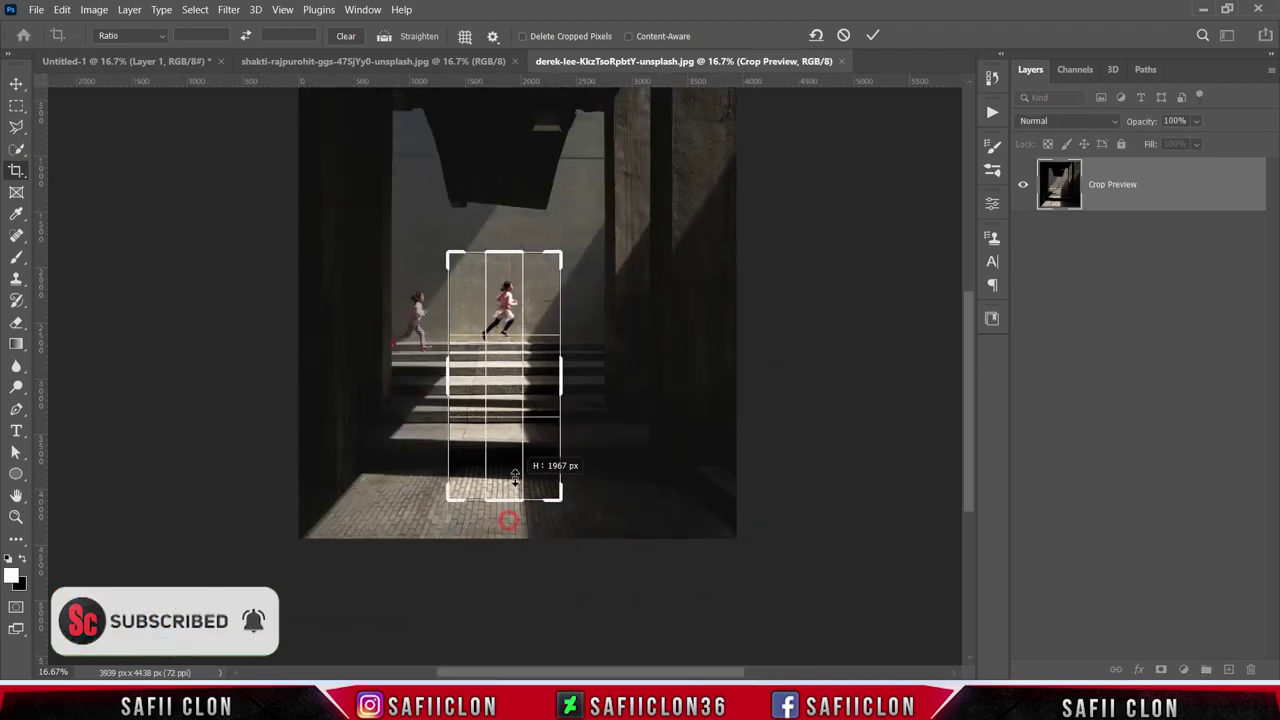
key(ctrl+plus)
key(ctrl+plus)
key(ctrl+plus)
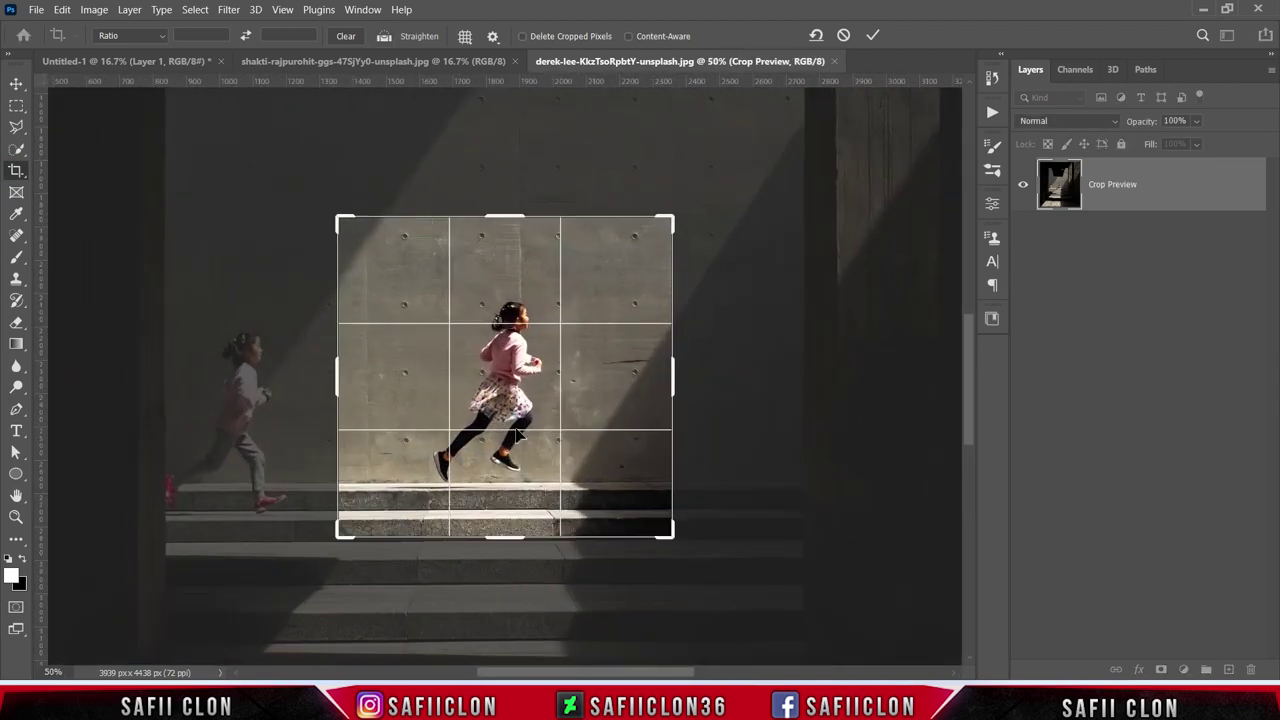
click(872, 36)
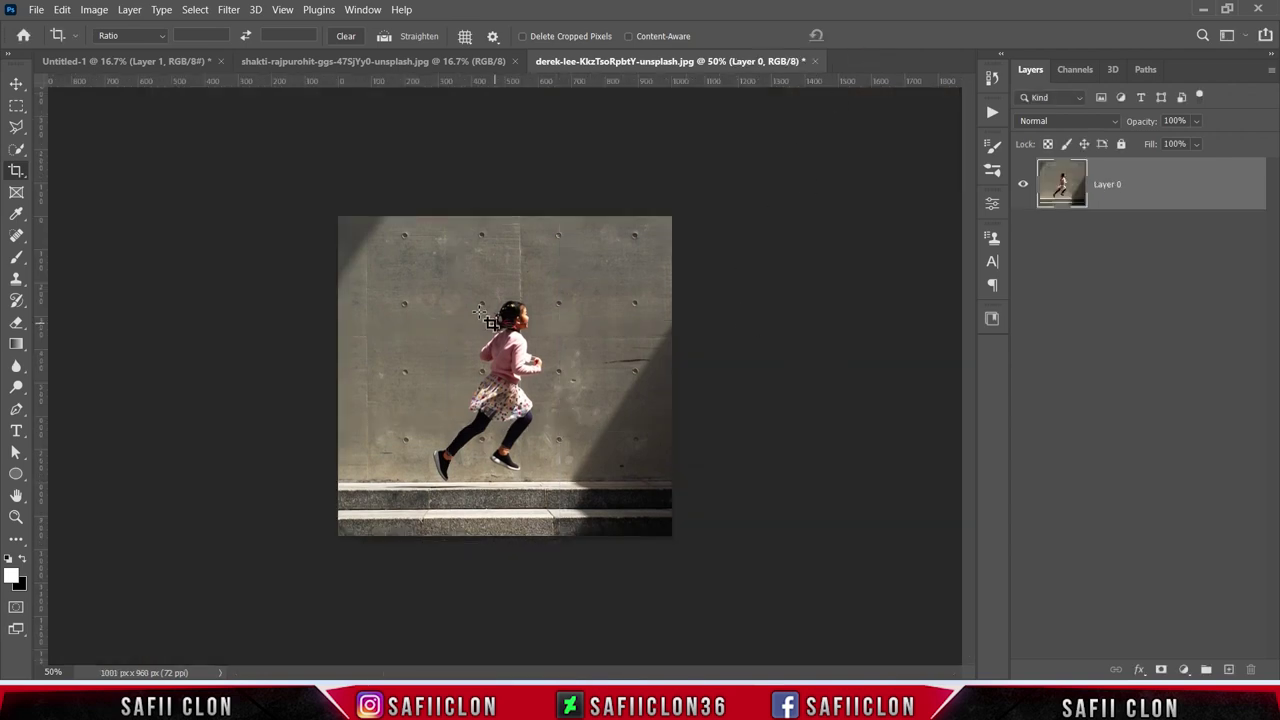
- Select the girl with Select Subject, using the Quick Selection tool at size 14
click(13, 152)
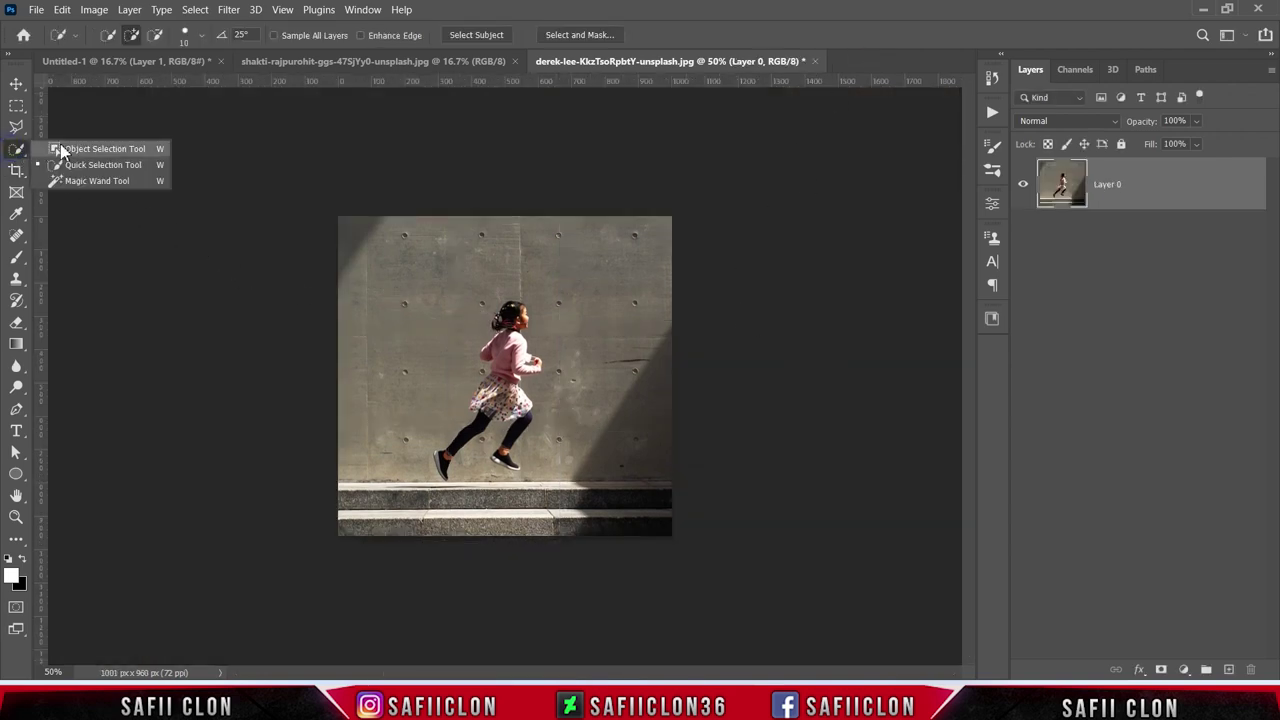
click(86, 159)
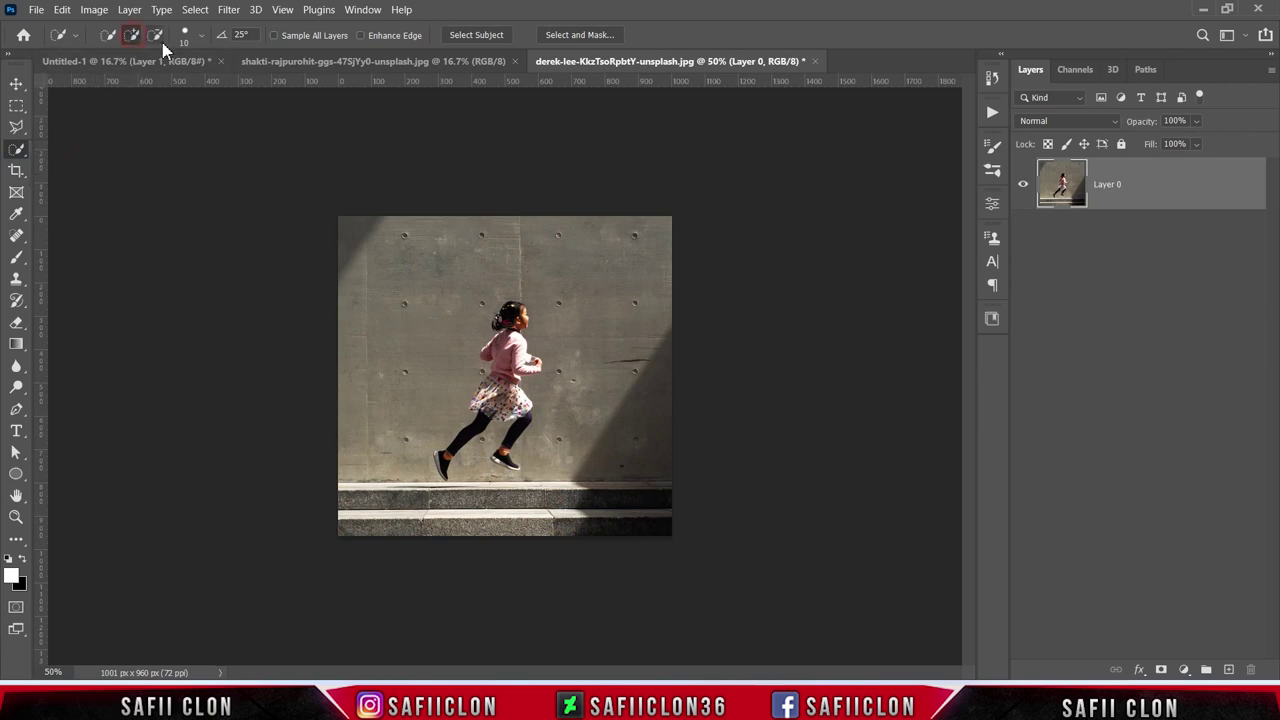
click(203, 38)
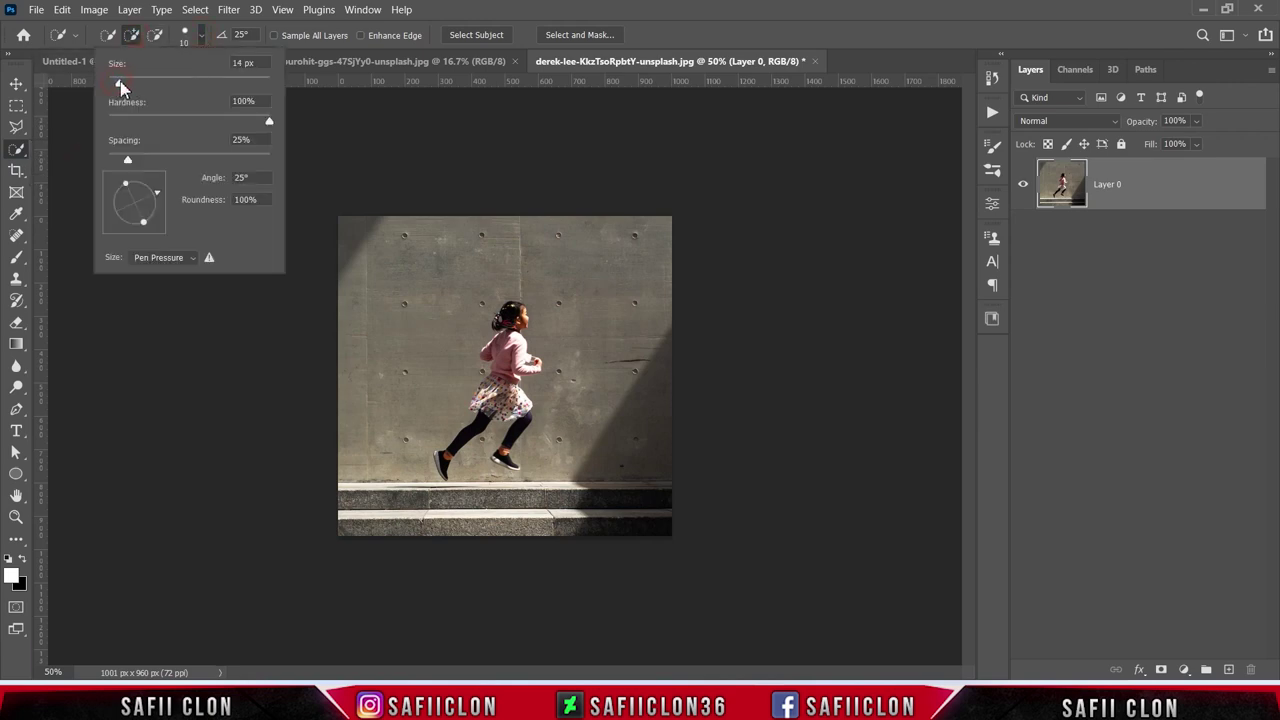
click(201, 36)
click(468, 36)
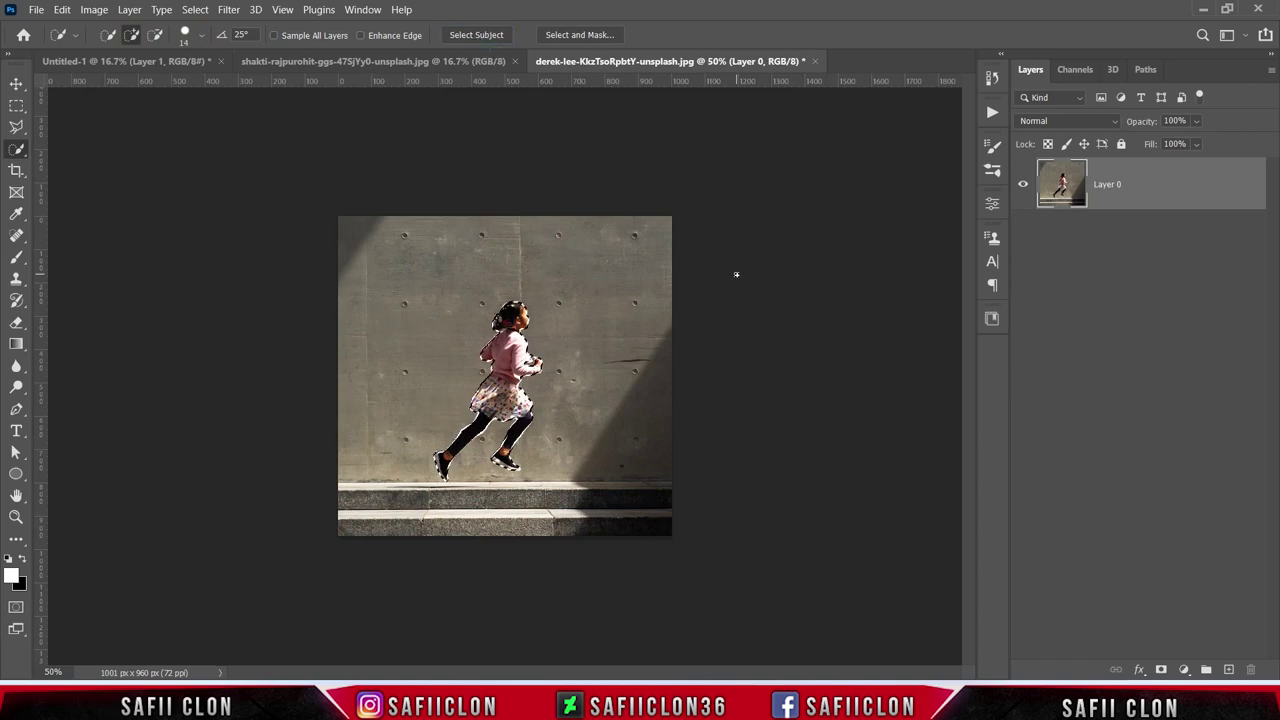
- Add a layer mask hiding everything but the girl, and drag her toward the sky document
key(ctrl+plus)
key(ctrl+plus)
key(ctrl+plus)
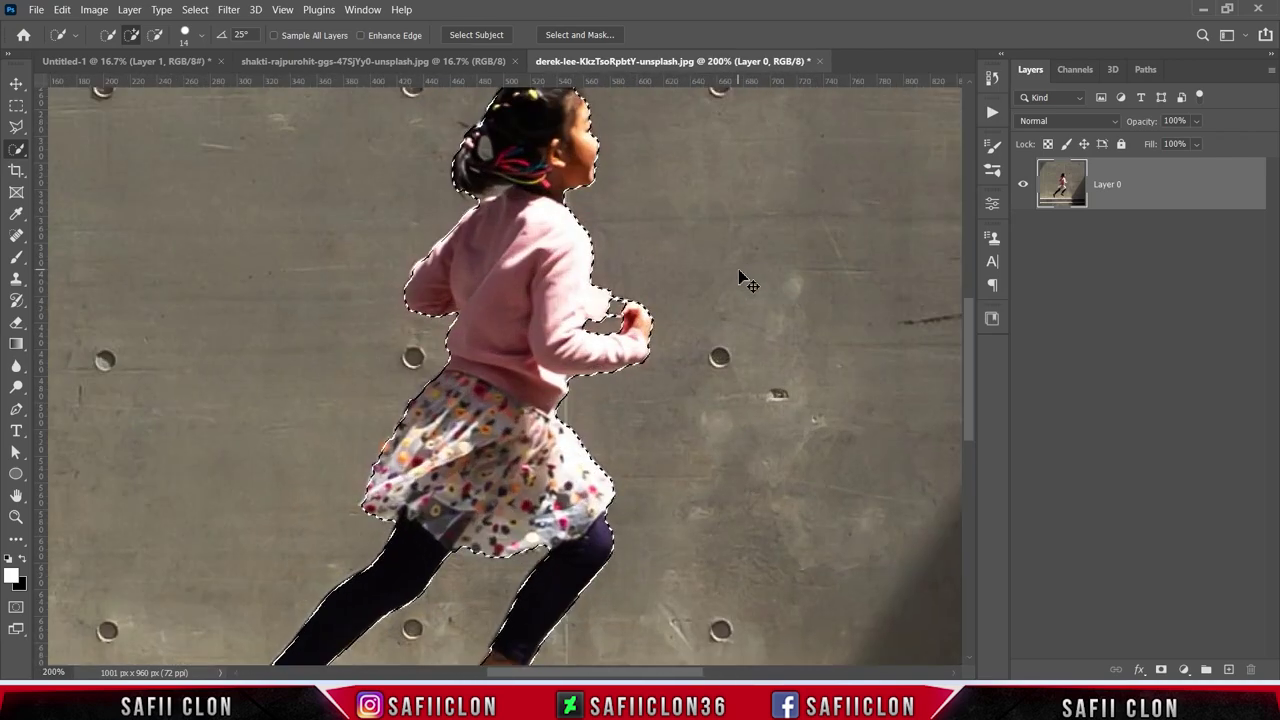
key(ctrl+minus)
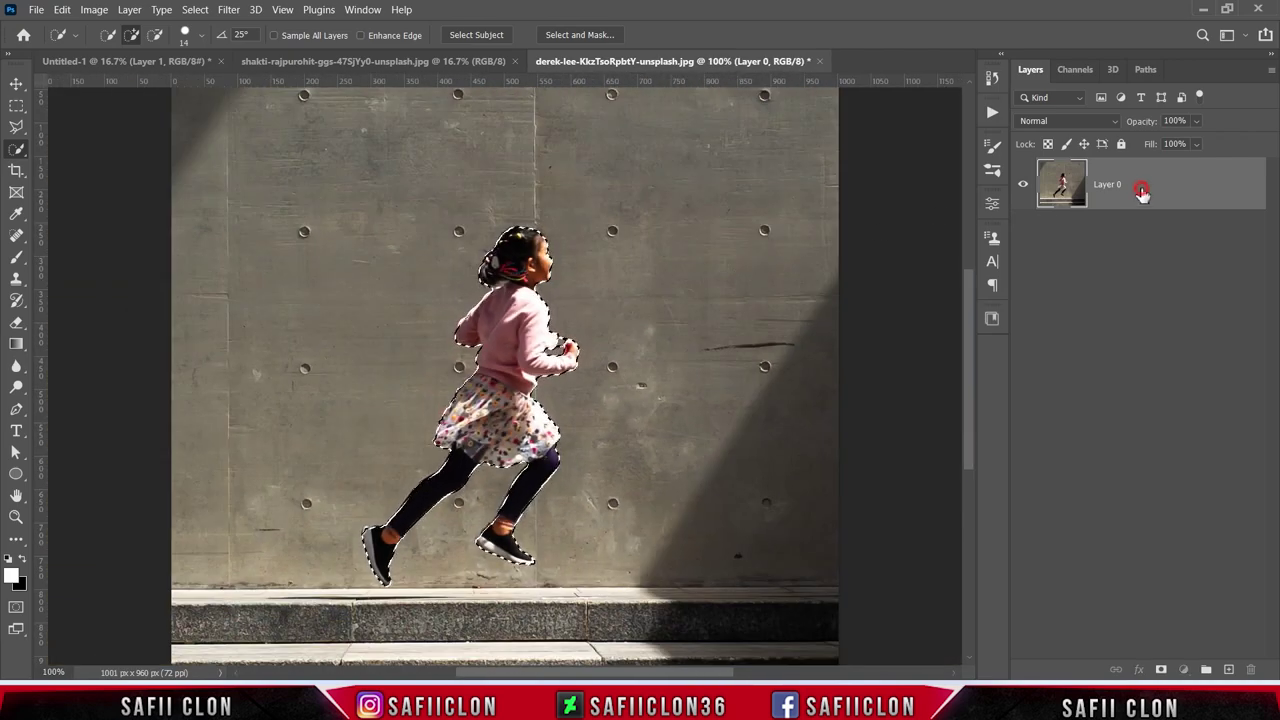
click(1162, 668)
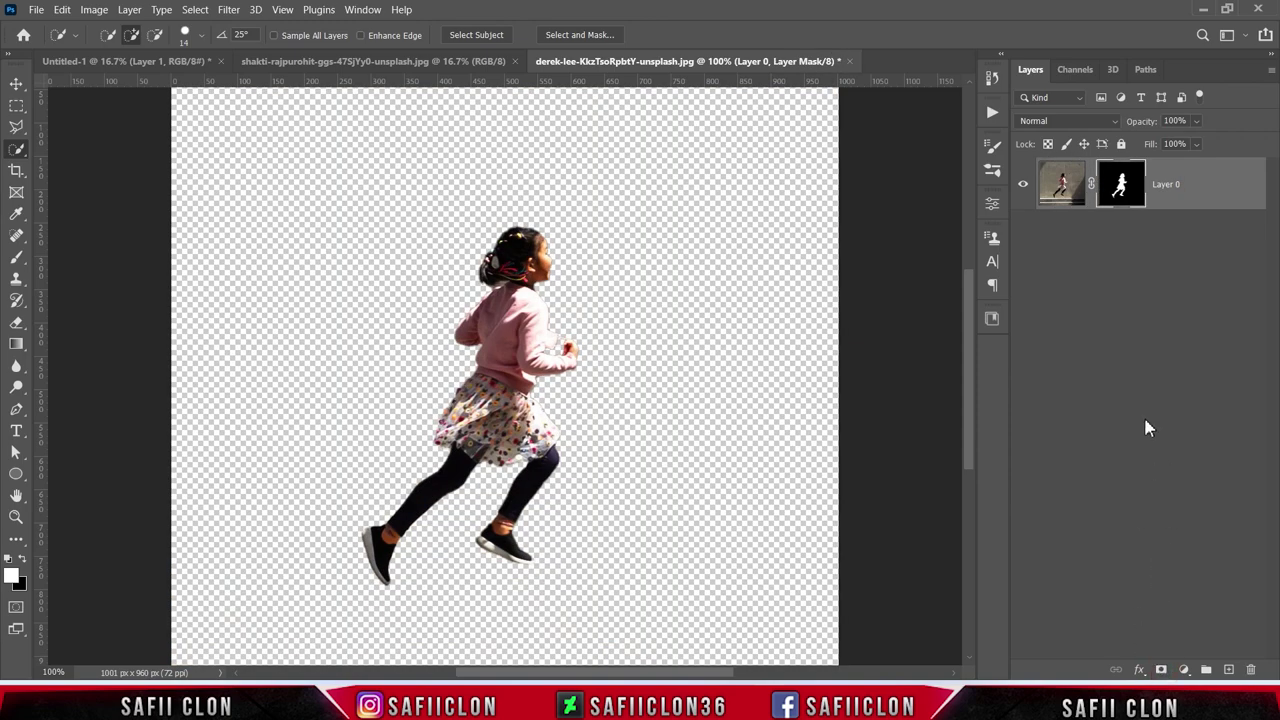
drag(1211, 187, 487, 313)
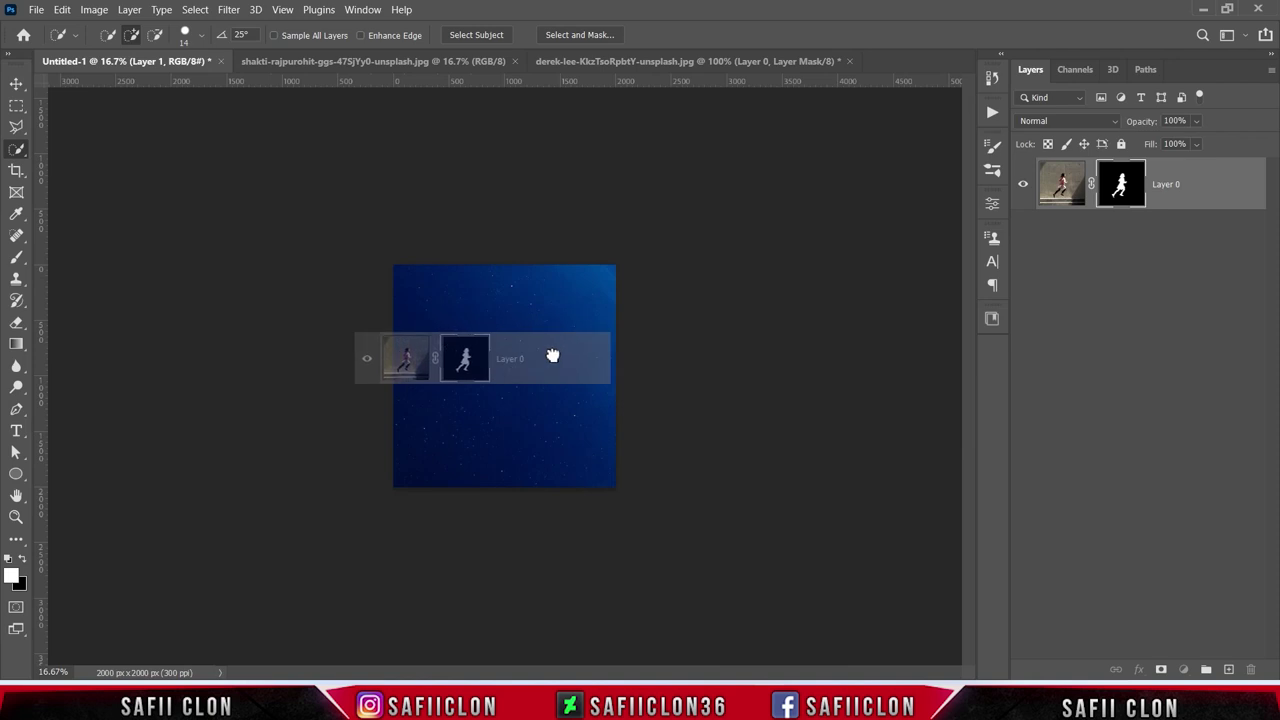
- Place the girl as Layer 2, scale her to 136.84%, and add an empty Layer 3
drag(487, 313, 549, 354)
key(ctrl+plus)
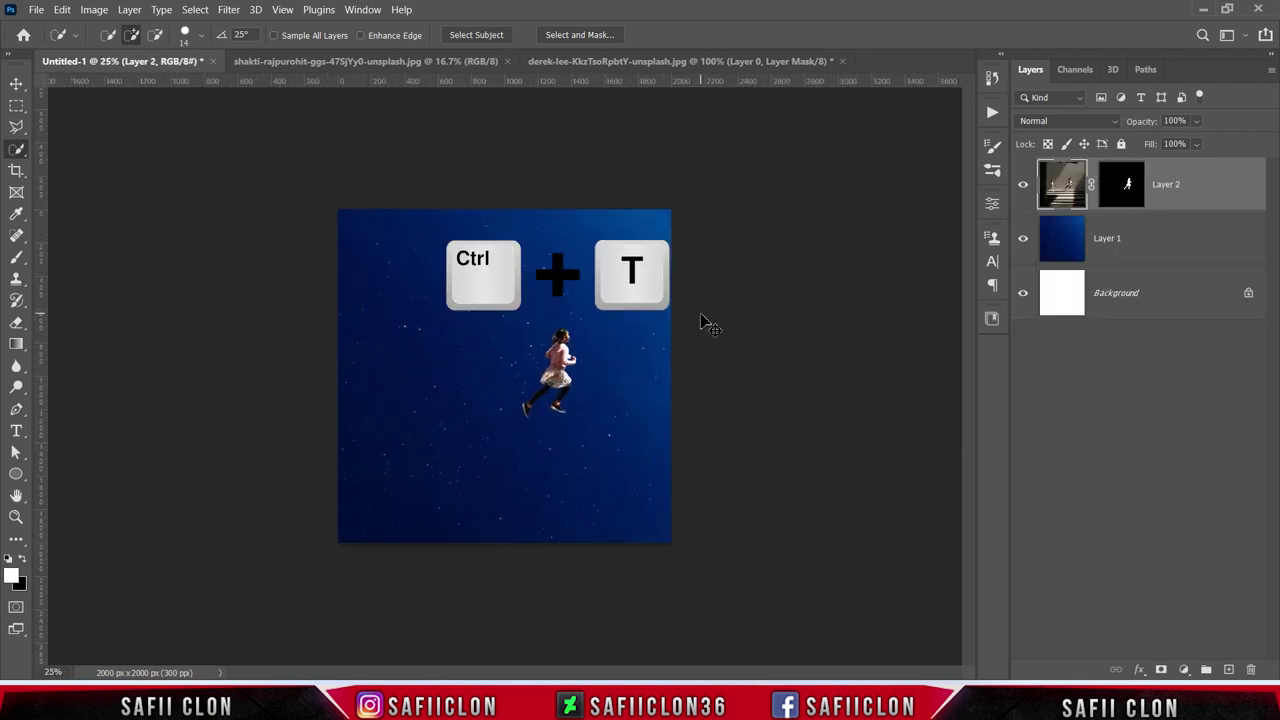
key(ctrl+t)
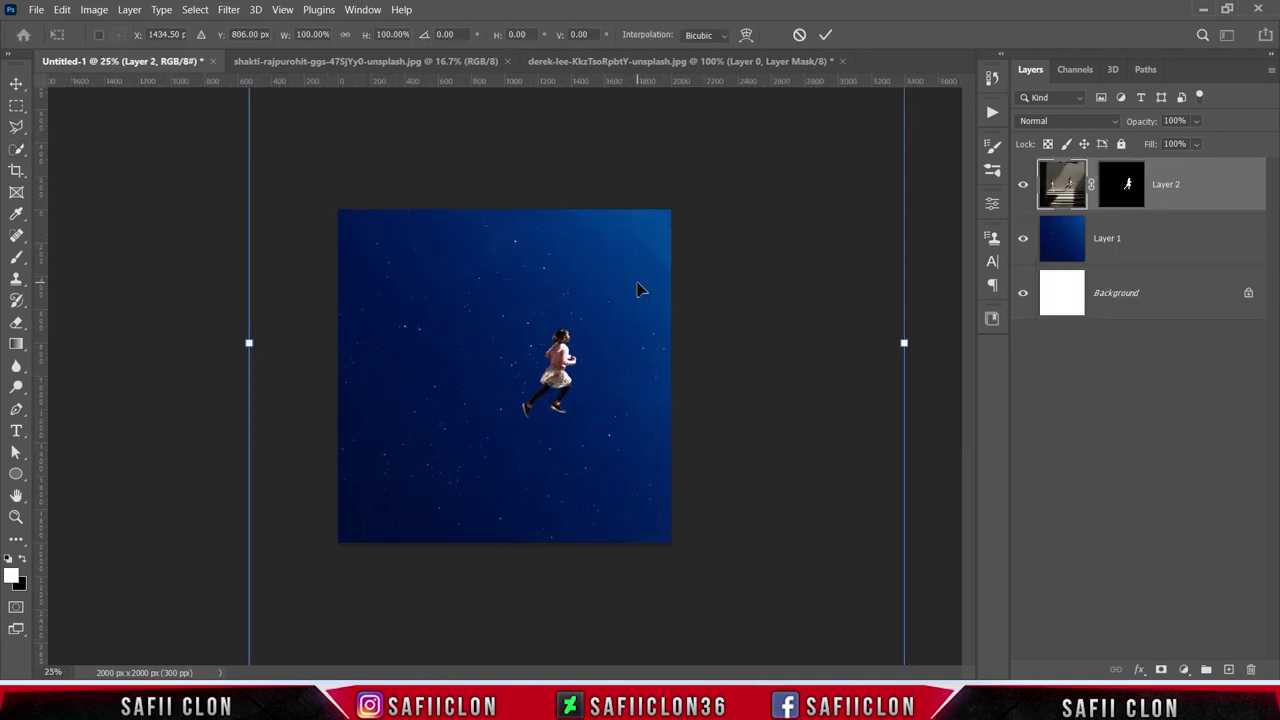
key(ctrl+minus)
key(ctrl+minus)
mouse_move(703, 177)
mouse_down()
mouse_move(860, 120)
mouse_move(763, 106)
mouse_up()
drag(654, 360, 617, 376)
click(826, 40)
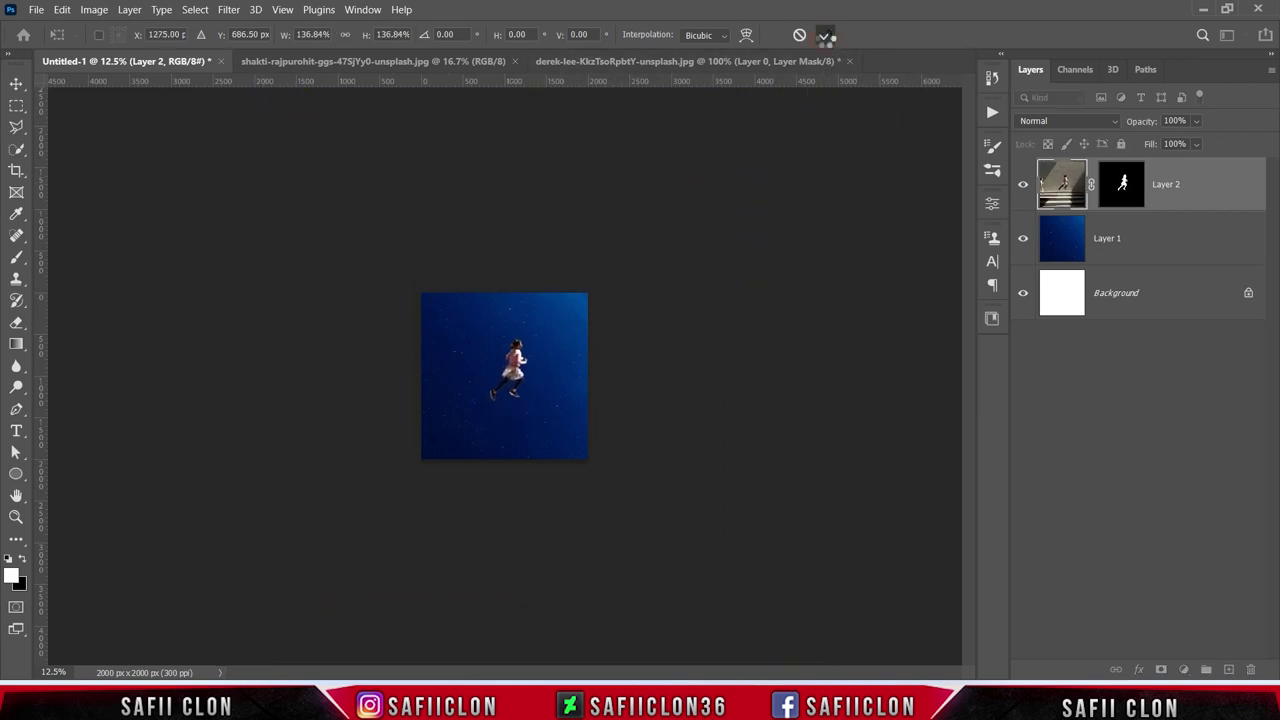
key(w)
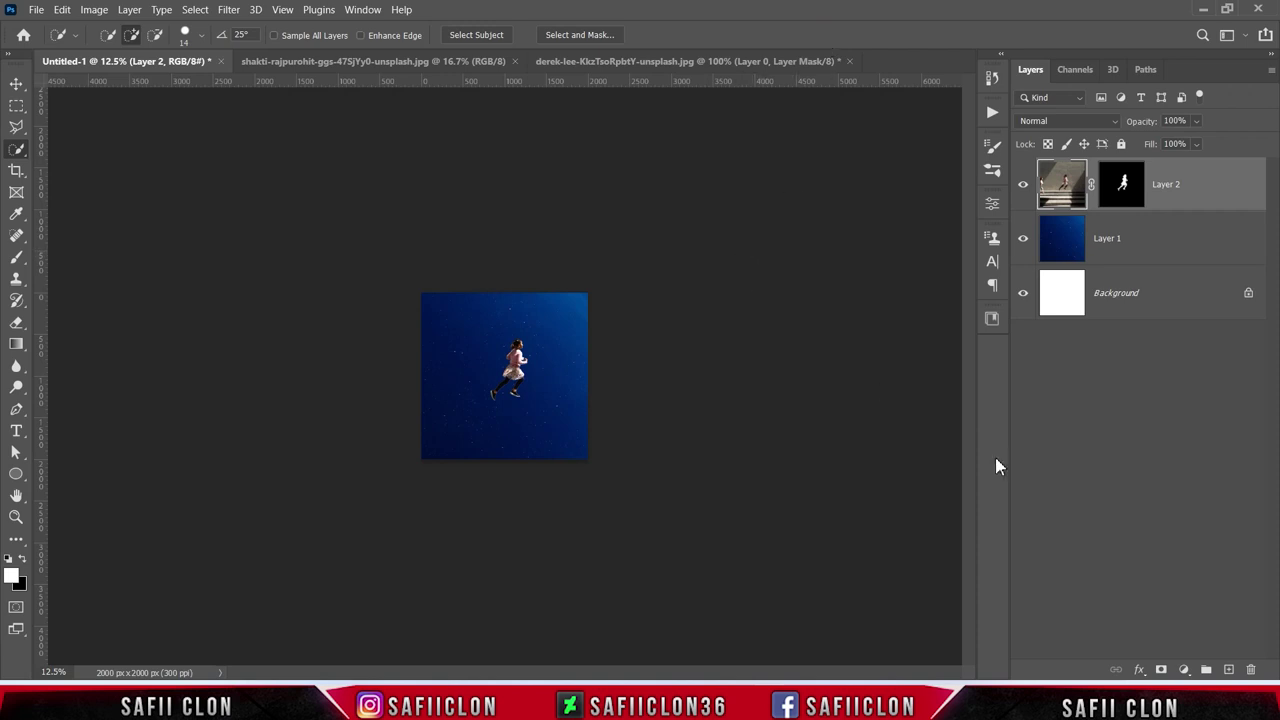
click(1229, 670)
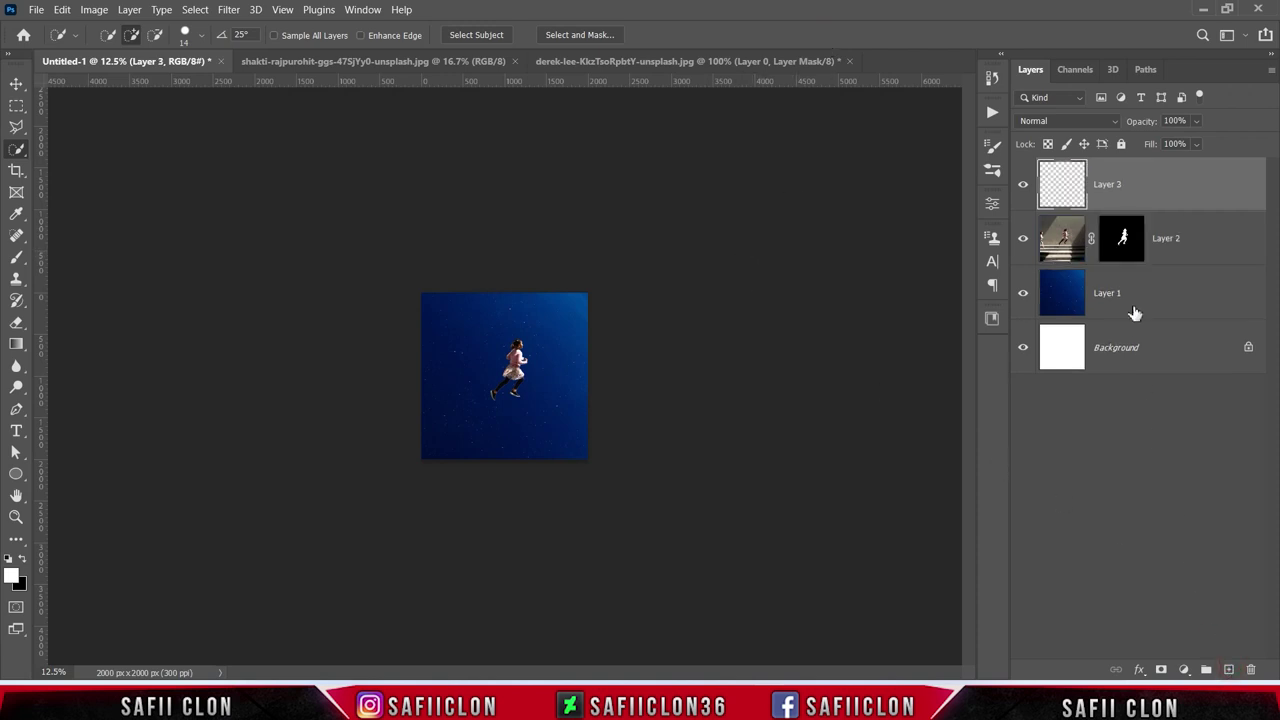
- Switch to the Brush Tool and import the cloud_brushes__set_04 .abr brush file
right_click(18, 260)
click(70, 257)
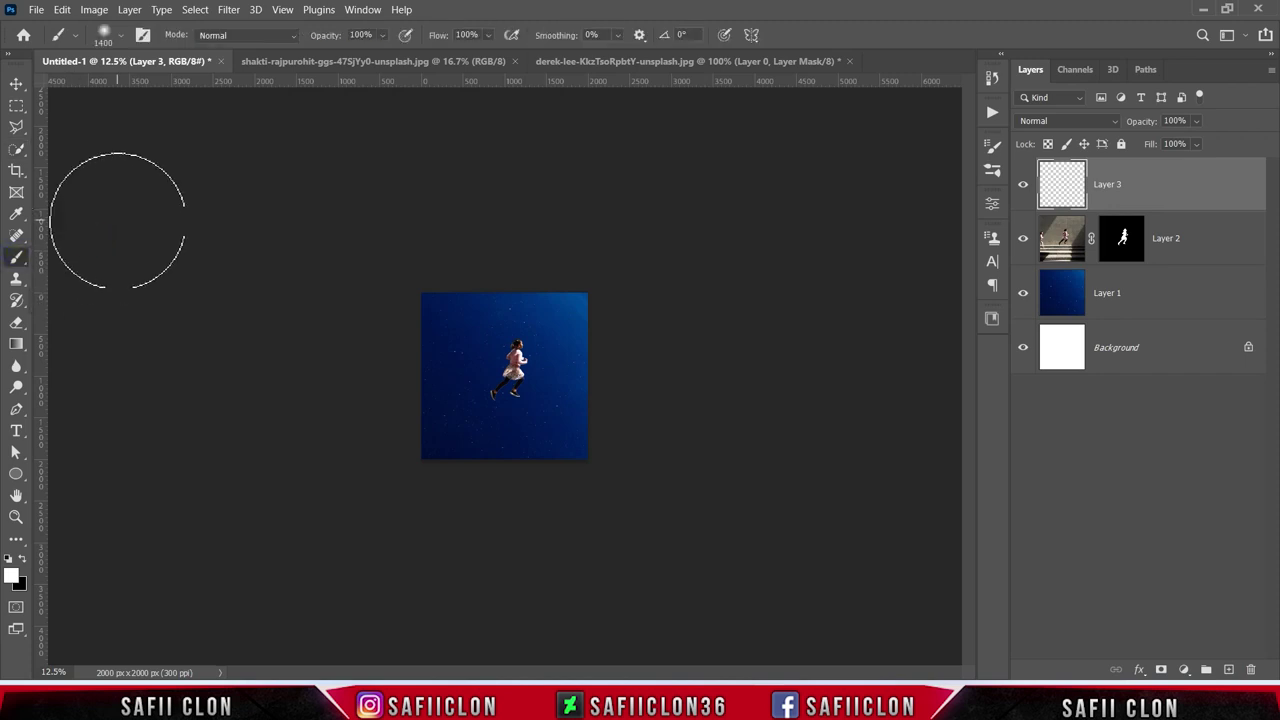
click(124, 38)
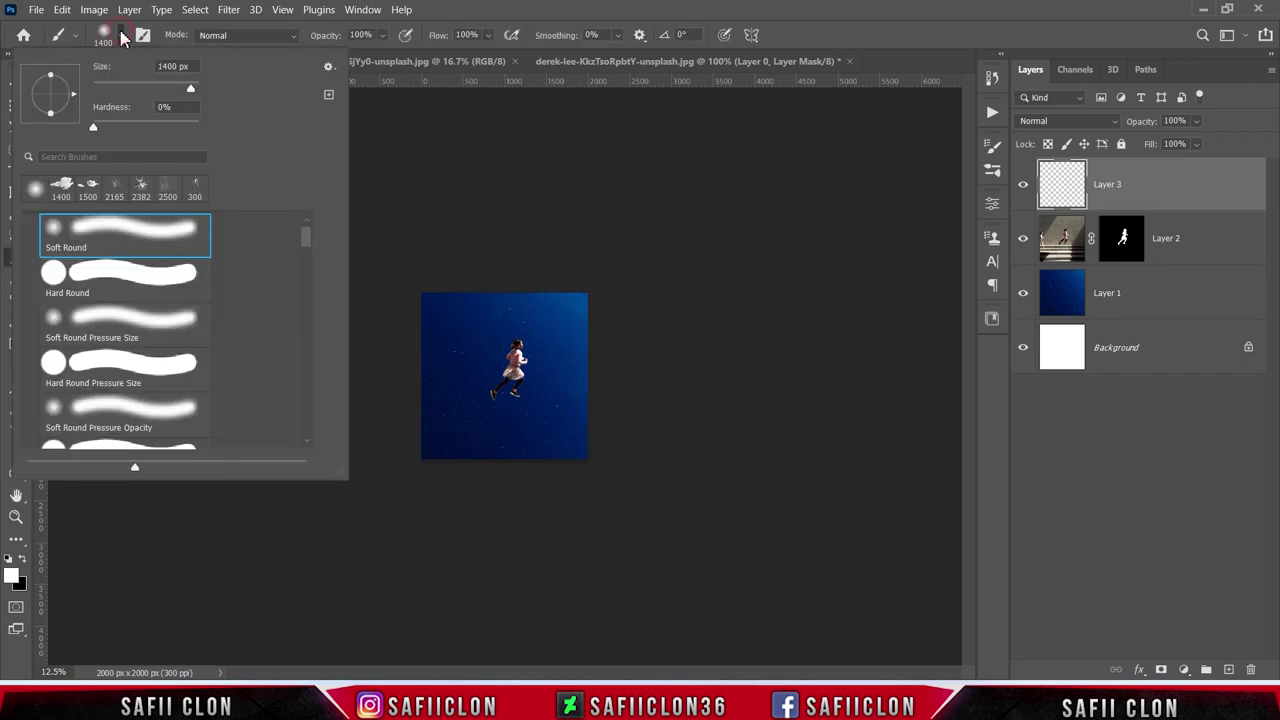
click(329, 68)
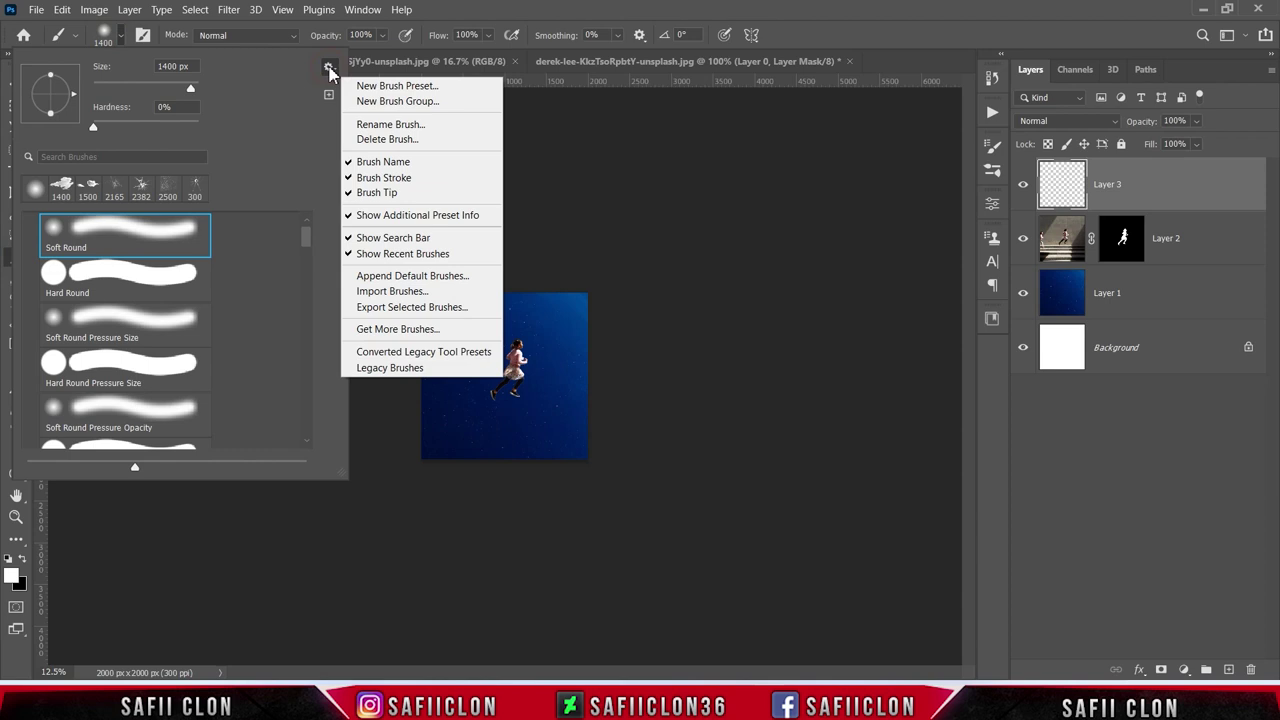
click(400, 292)
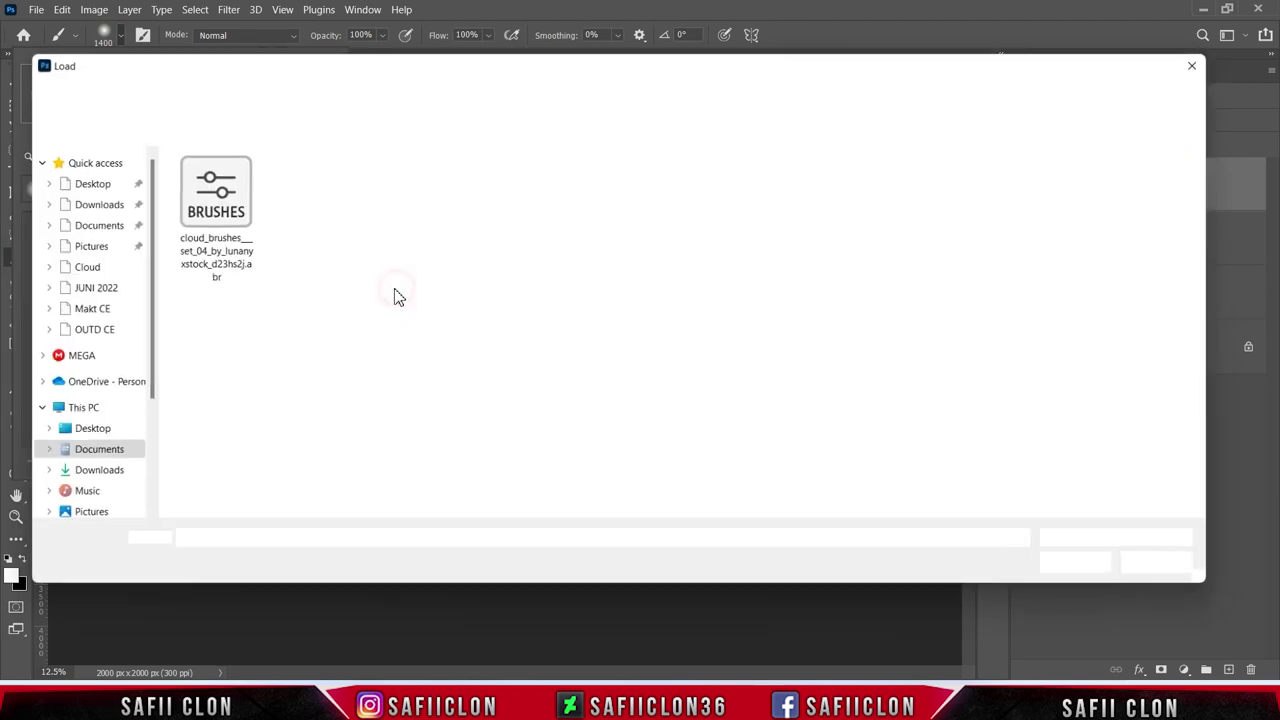
click(214, 212)
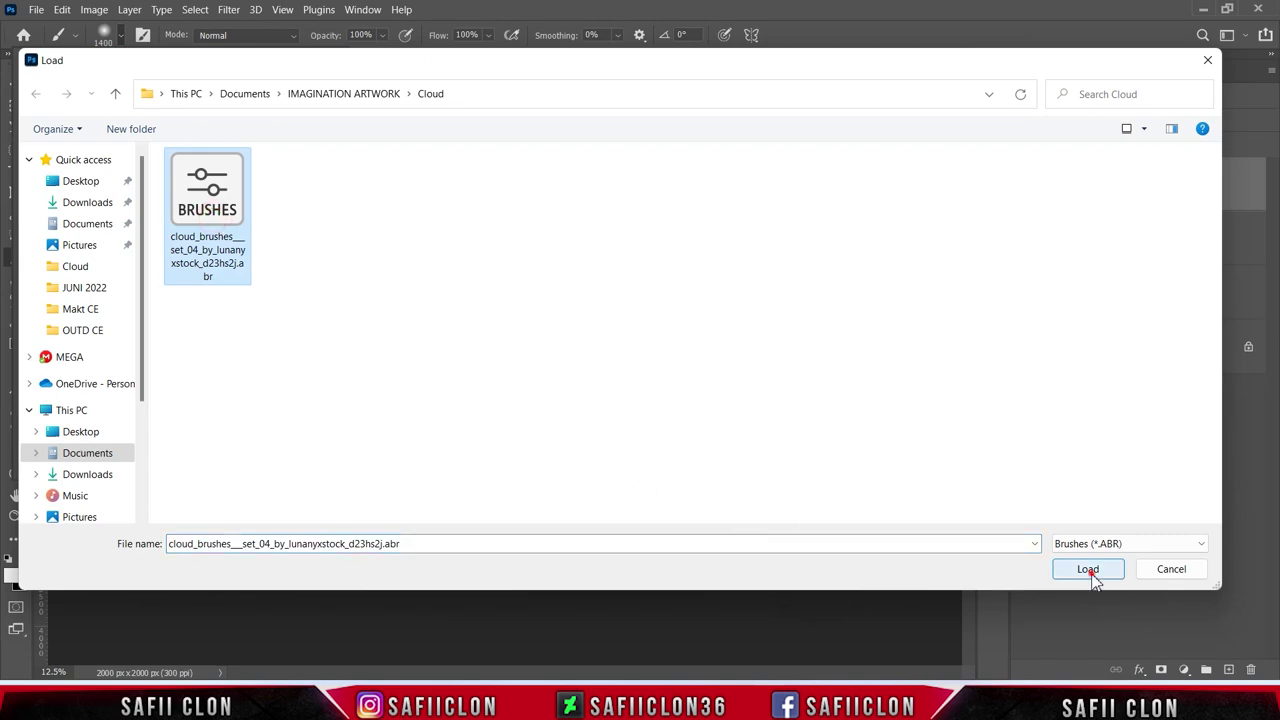
click(1088, 569)
- Choose the 2020 px Cloud_35 brush from the imported cloud brushes folder
drag(306, 247, 306, 447)
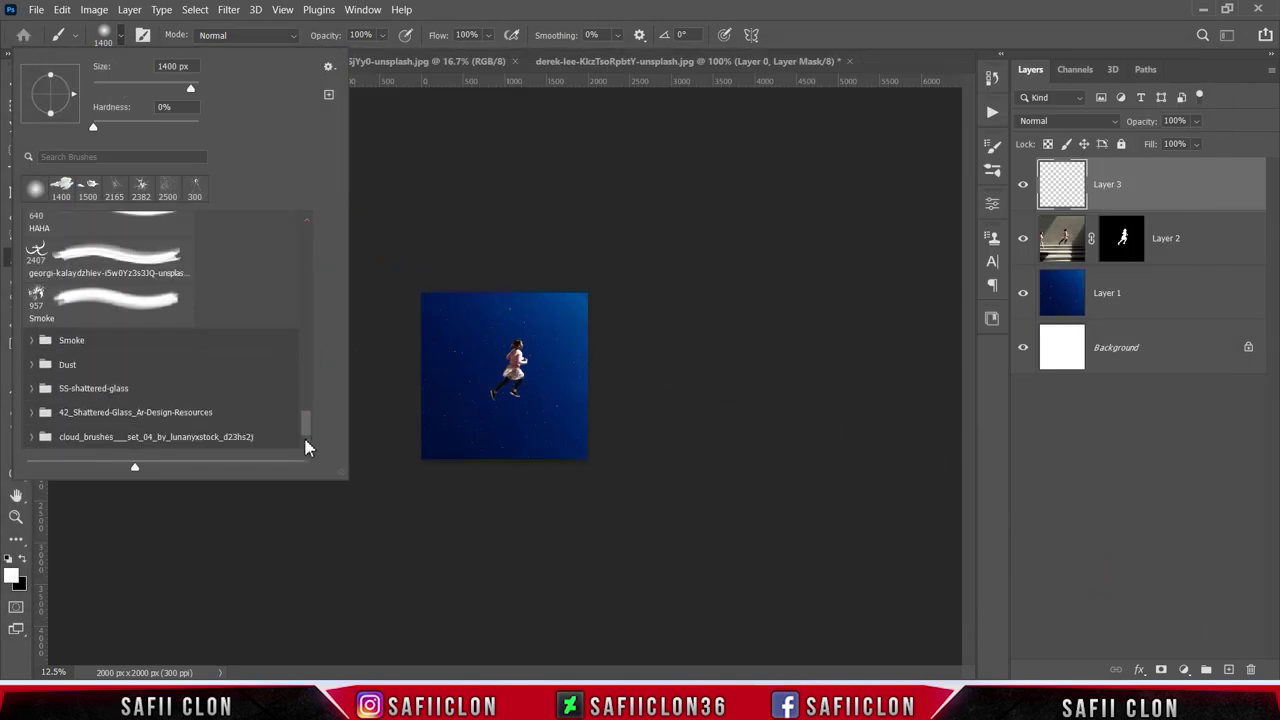
click(177, 441)
click(32, 442)
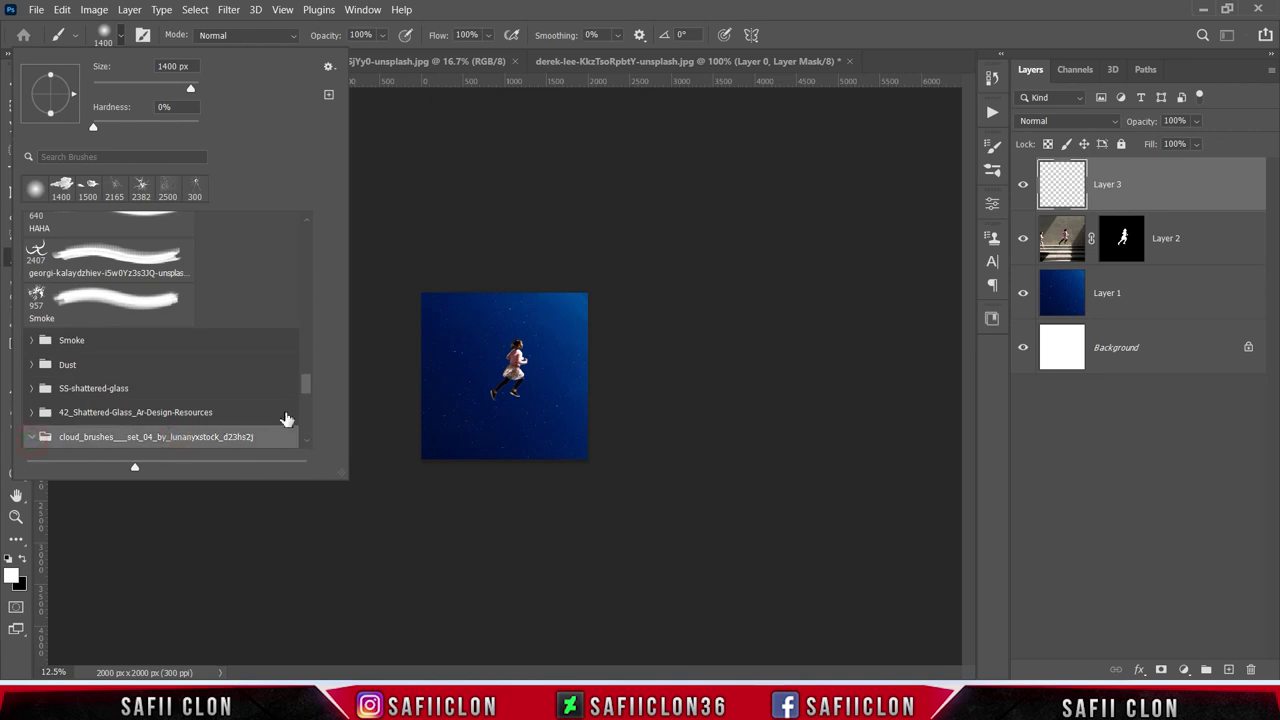
drag(306, 388, 311, 420)
click(55, 305)
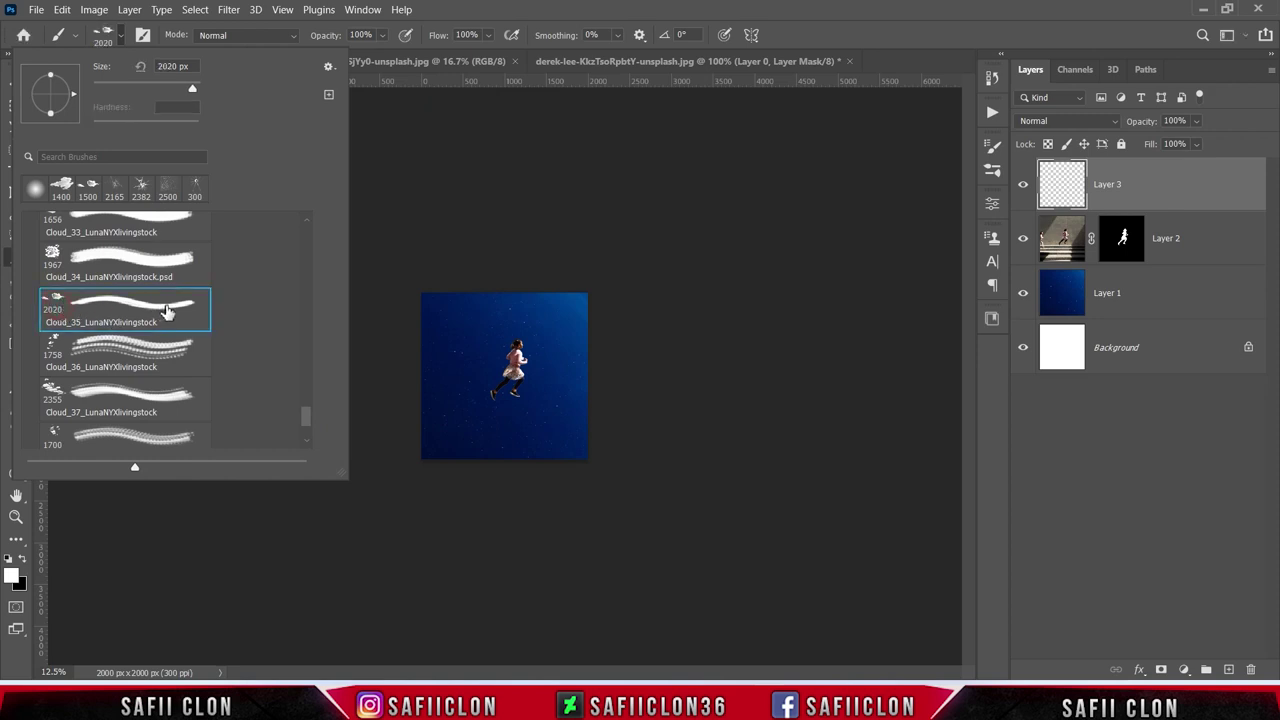
click(121, 35)
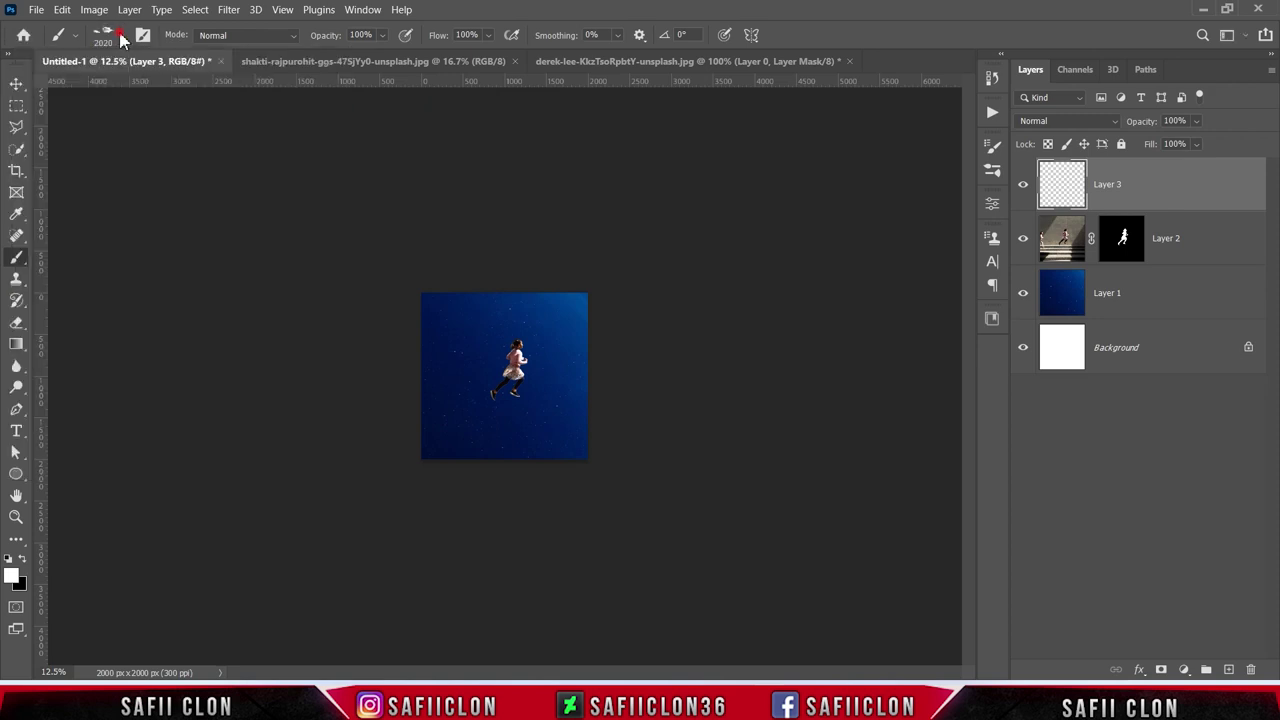
- Set the foreground colour to white and stamp clouds with an 1800 px brush below the girl
click(382, 35)
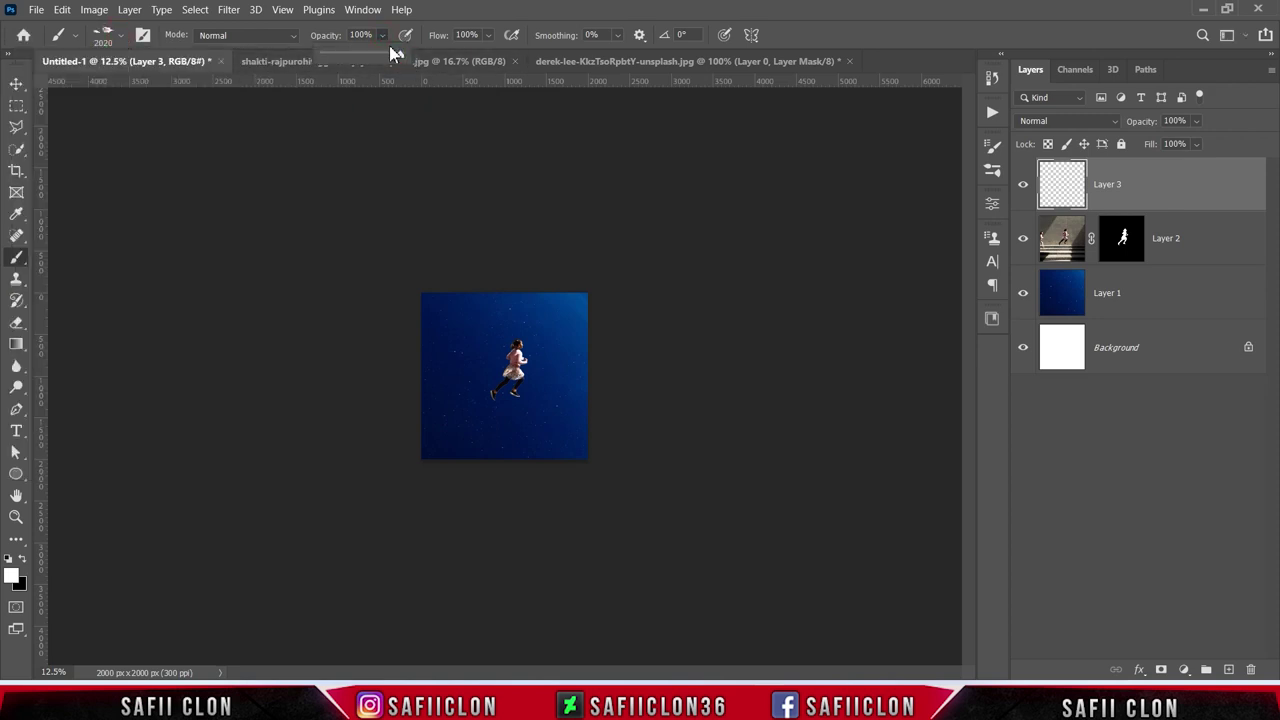
click(13, 577)
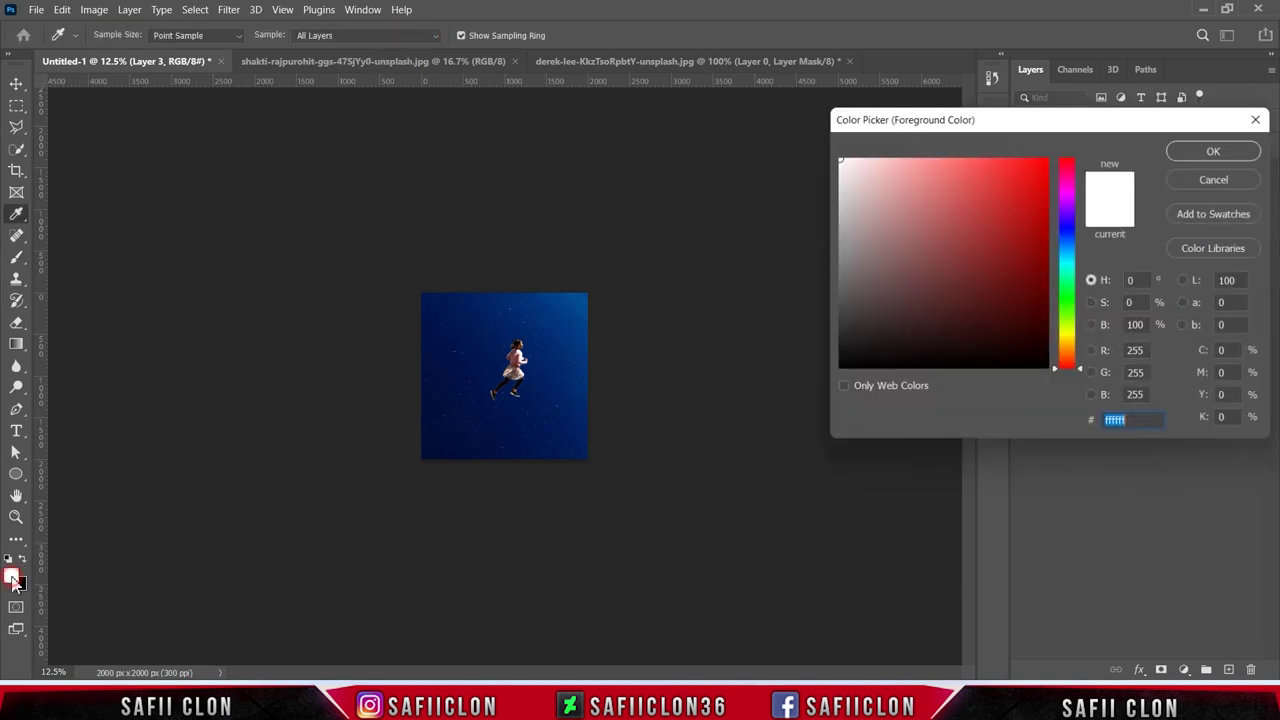
drag(863, 258, 838, 158)
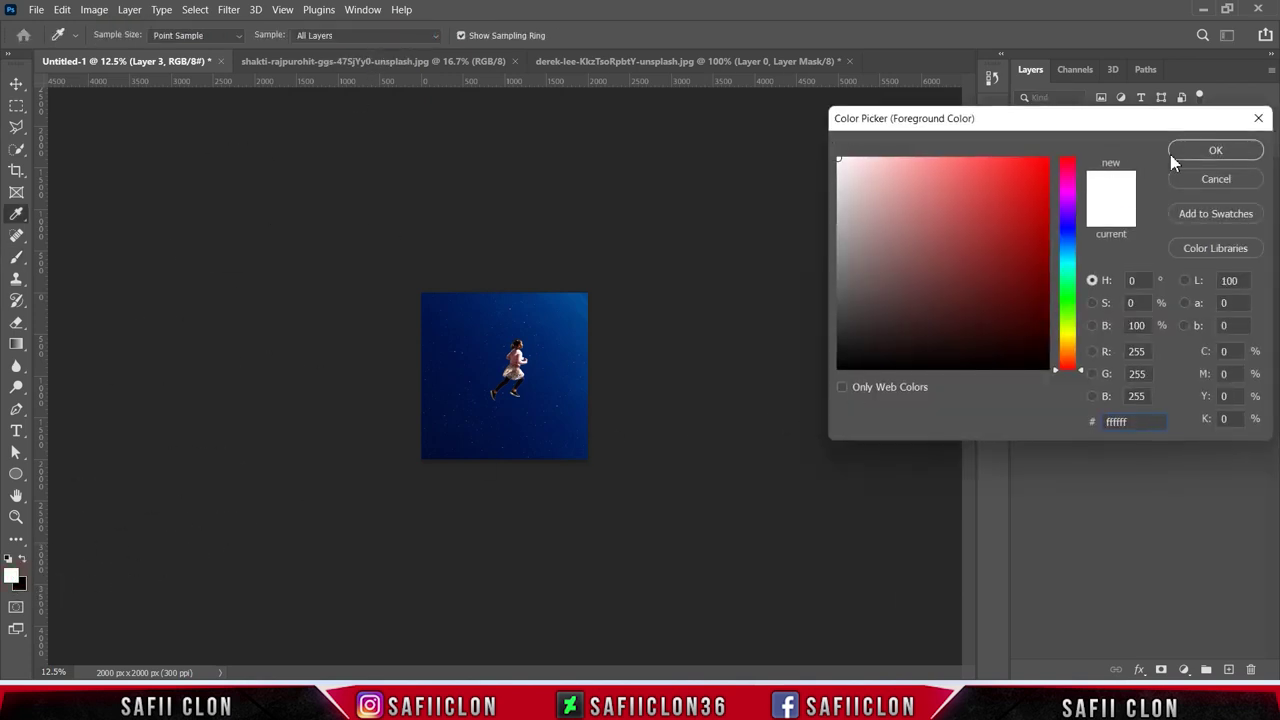
click(1205, 151)
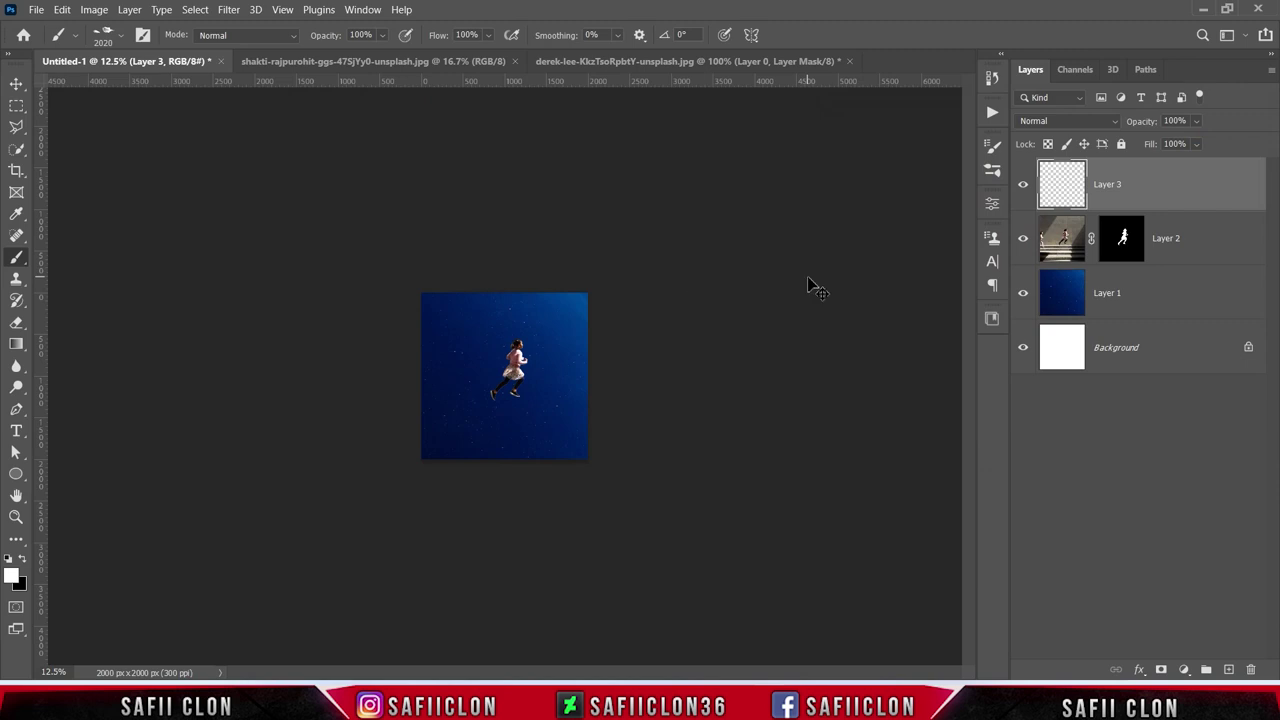
key(ctrl+plus)
key(ctrl+plus)
key(ctrl+plus)
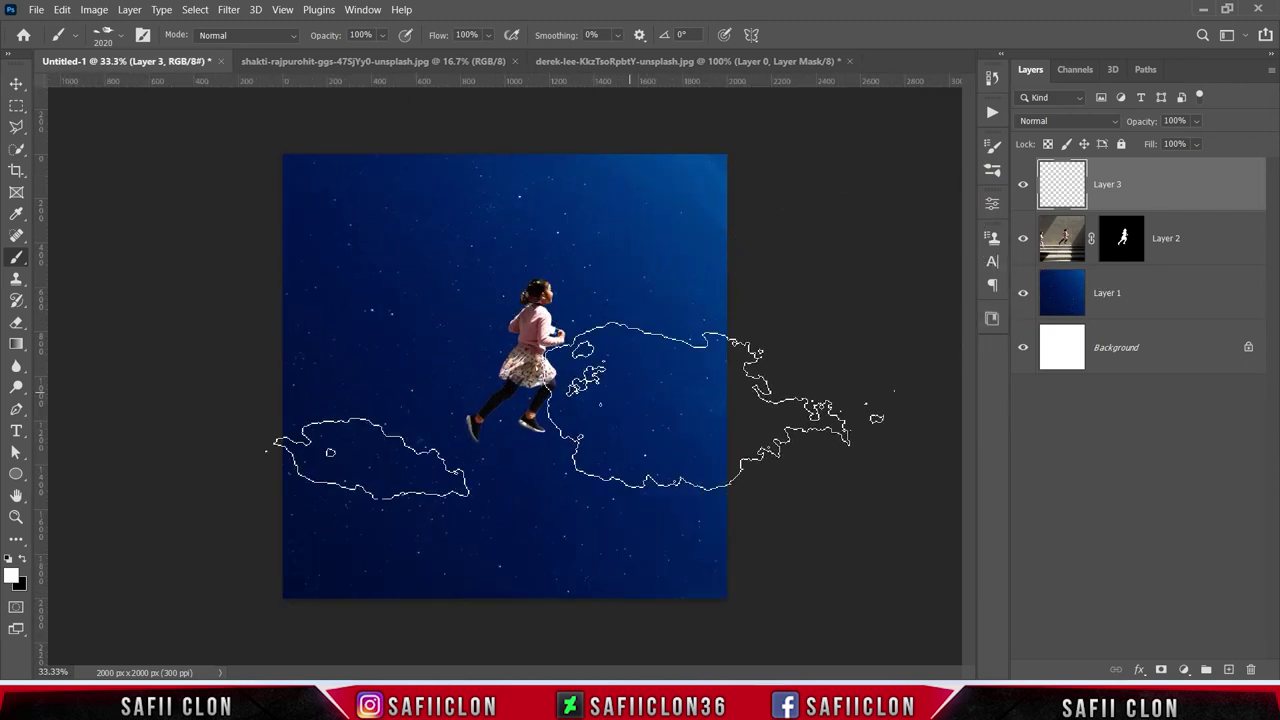
key(bracketleft)
key(bracketleft)
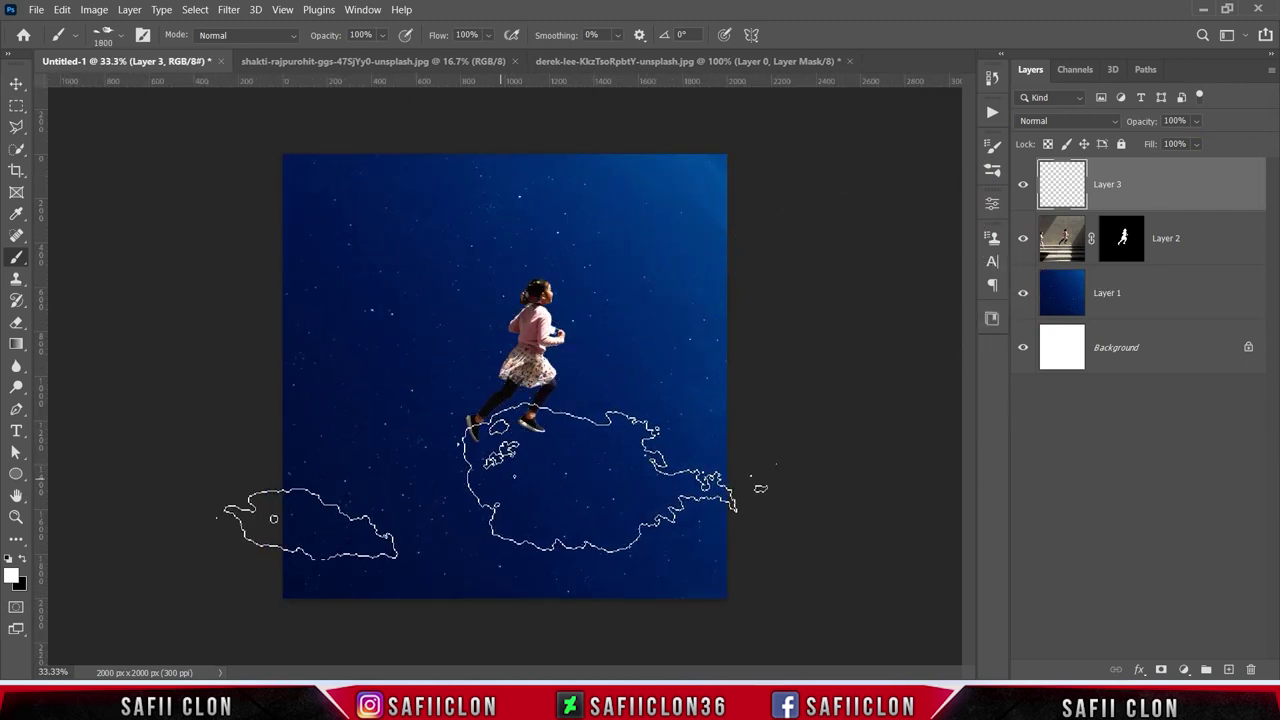
click(517, 450)
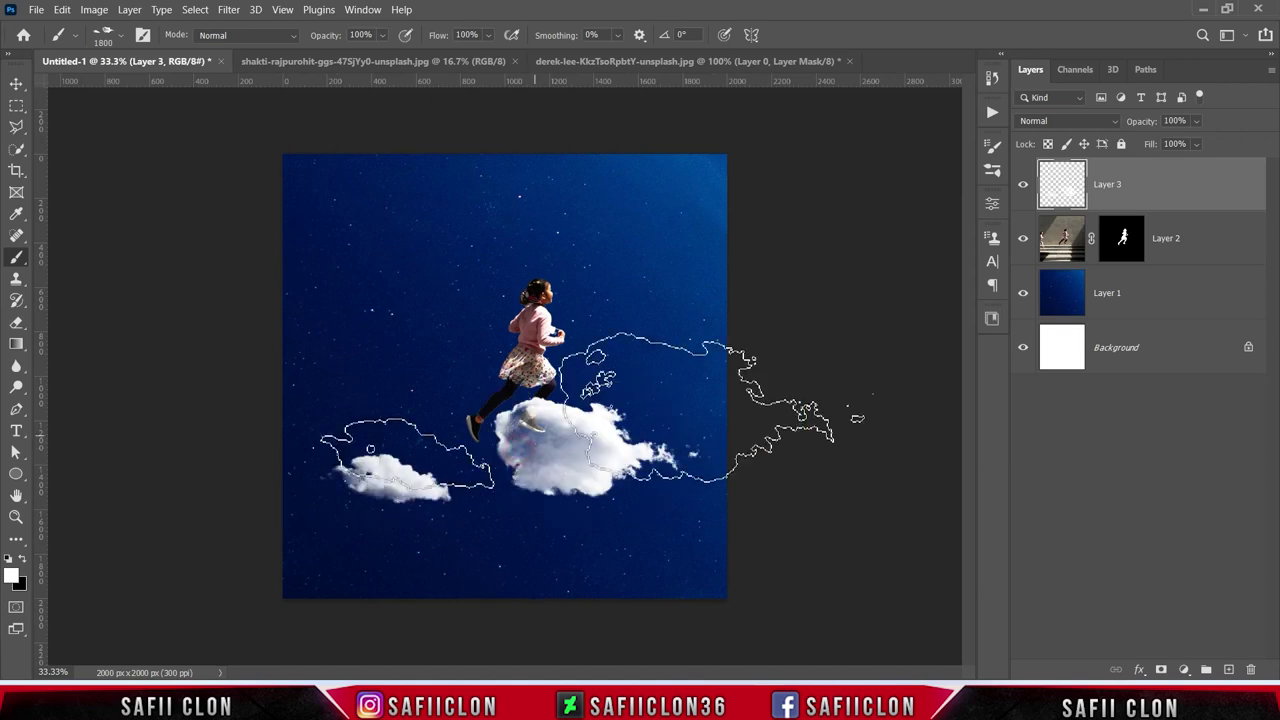
- Tilt the clouds about -17.86° and scale them near 89% beneath the girl's feet
key(ctrl+t)
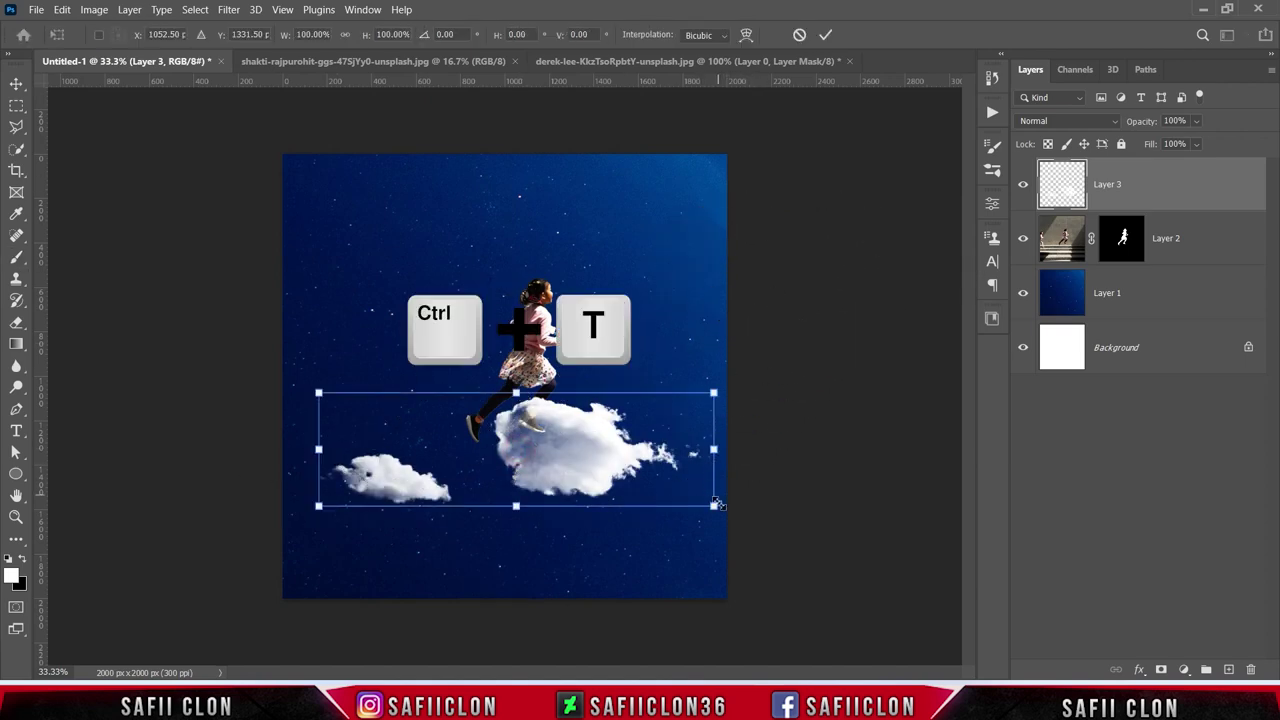
drag(726, 532, 754, 480)
drag(623, 449, 595, 480)
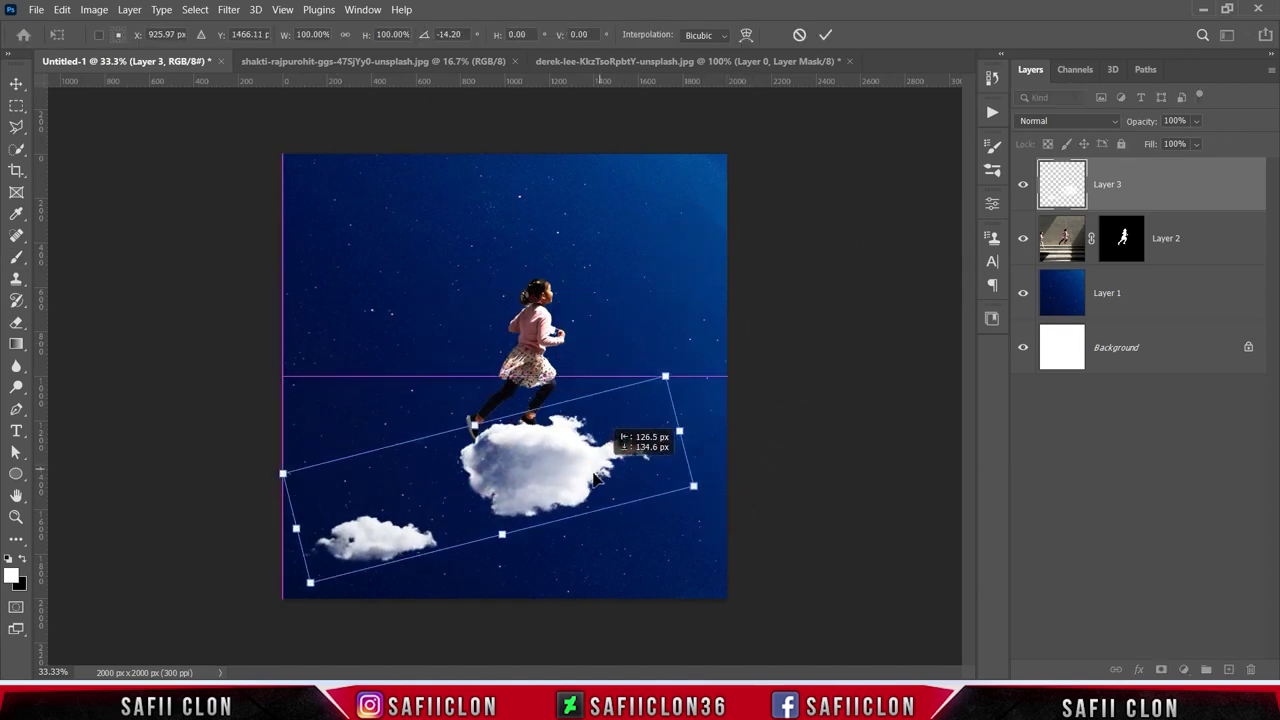
drag(665, 376, 608, 397)
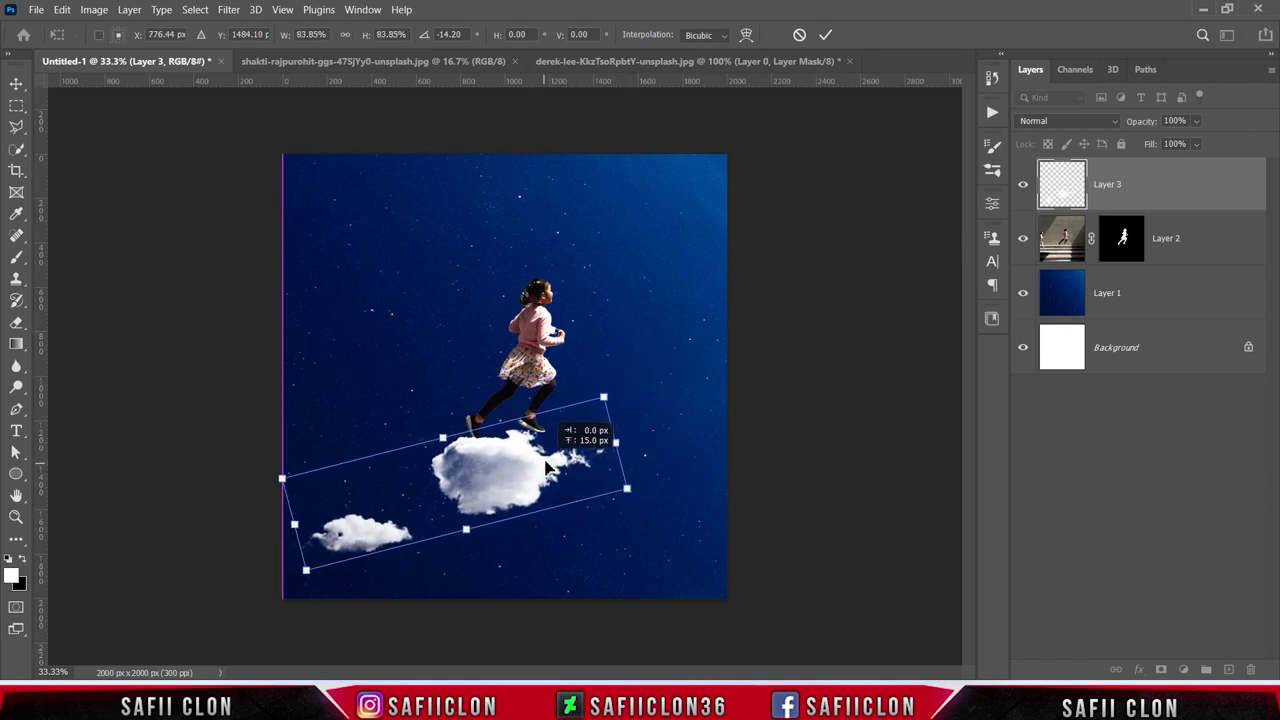
drag(635, 490, 657, 514)
mouse_move(618, 402)
mouse_down()
mouse_move(631, 382)
mouse_move(616, 377)
mouse_up()
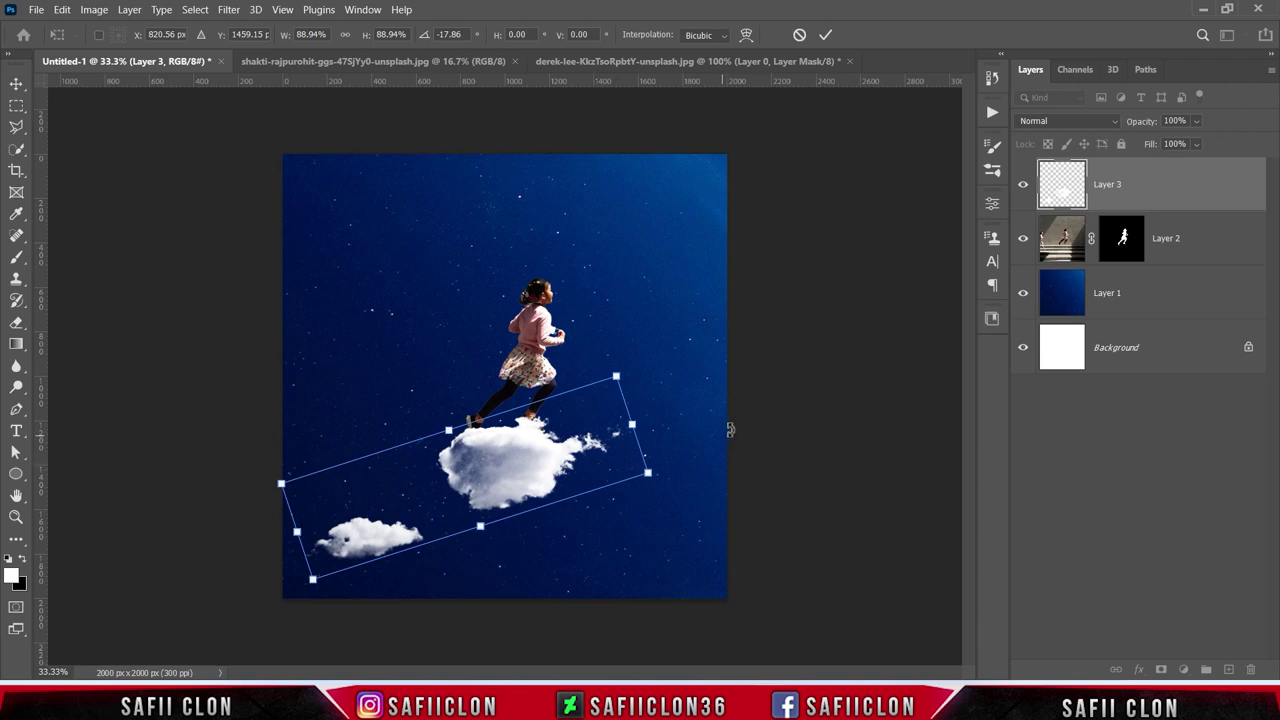
click(830, 35)
key(b)
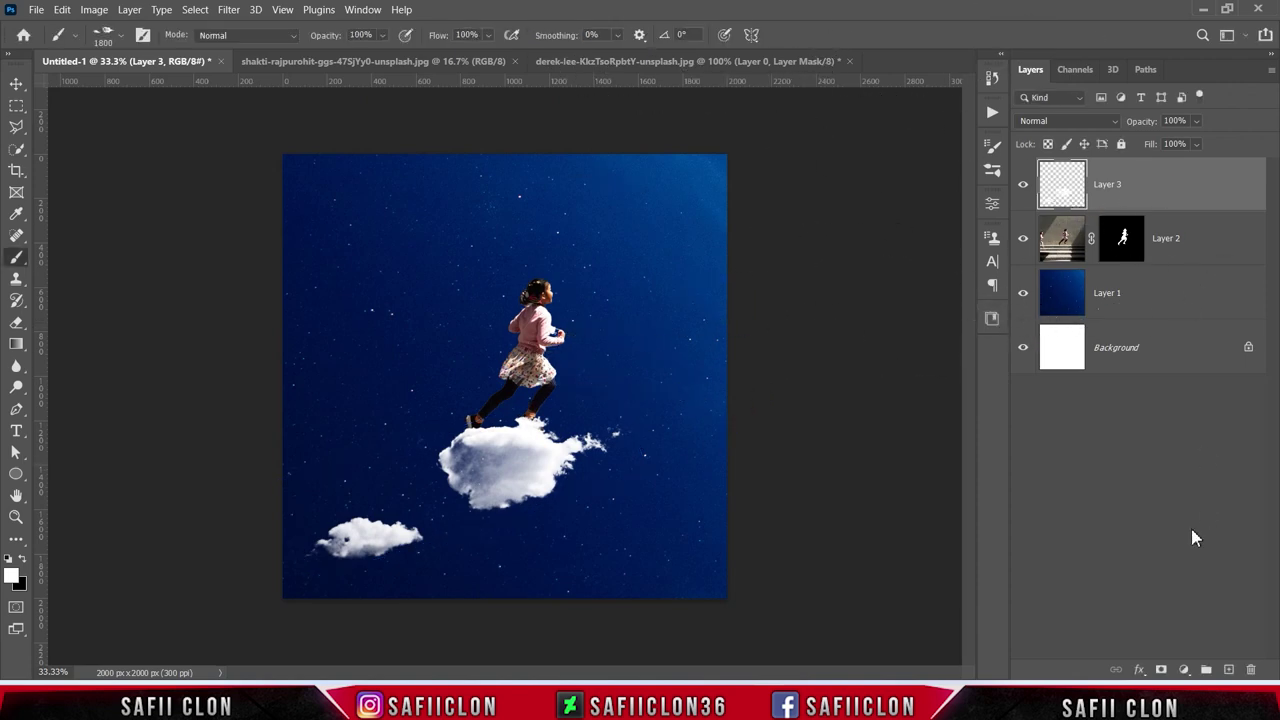
- Add Layer 4 and choose the Cloud_40 cloud brush
click(1229, 670)
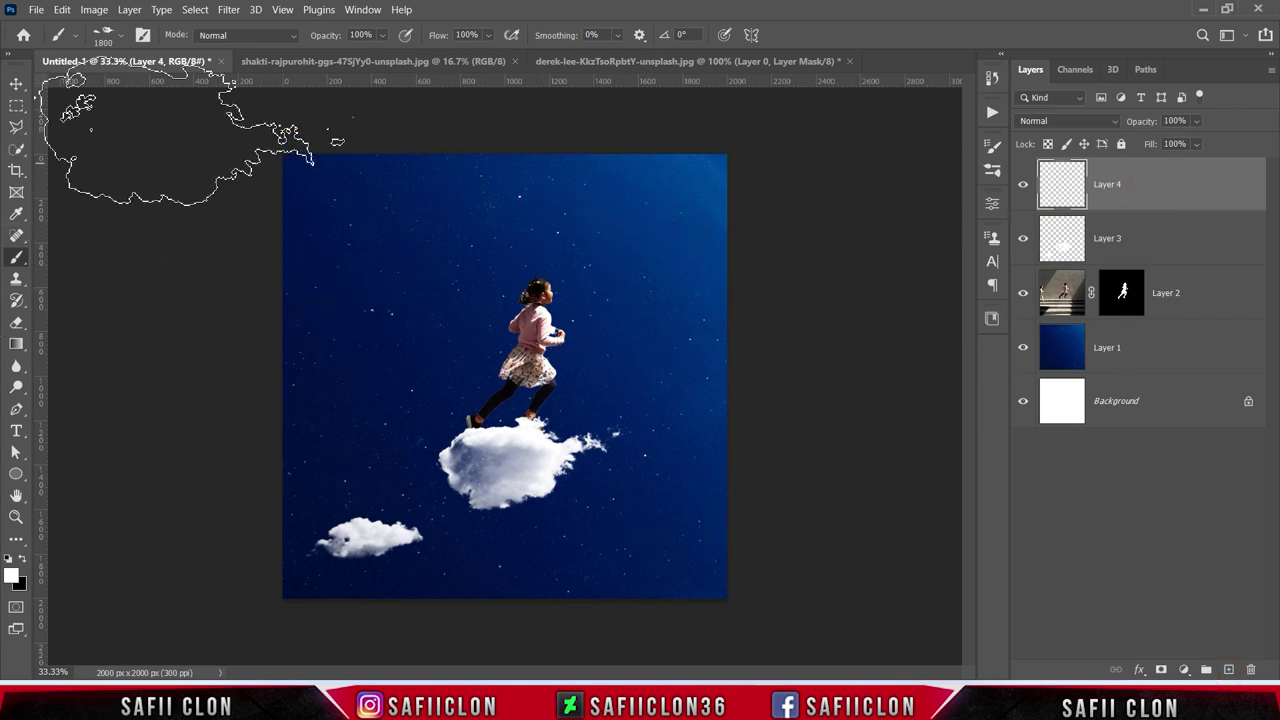
click(120, 35)
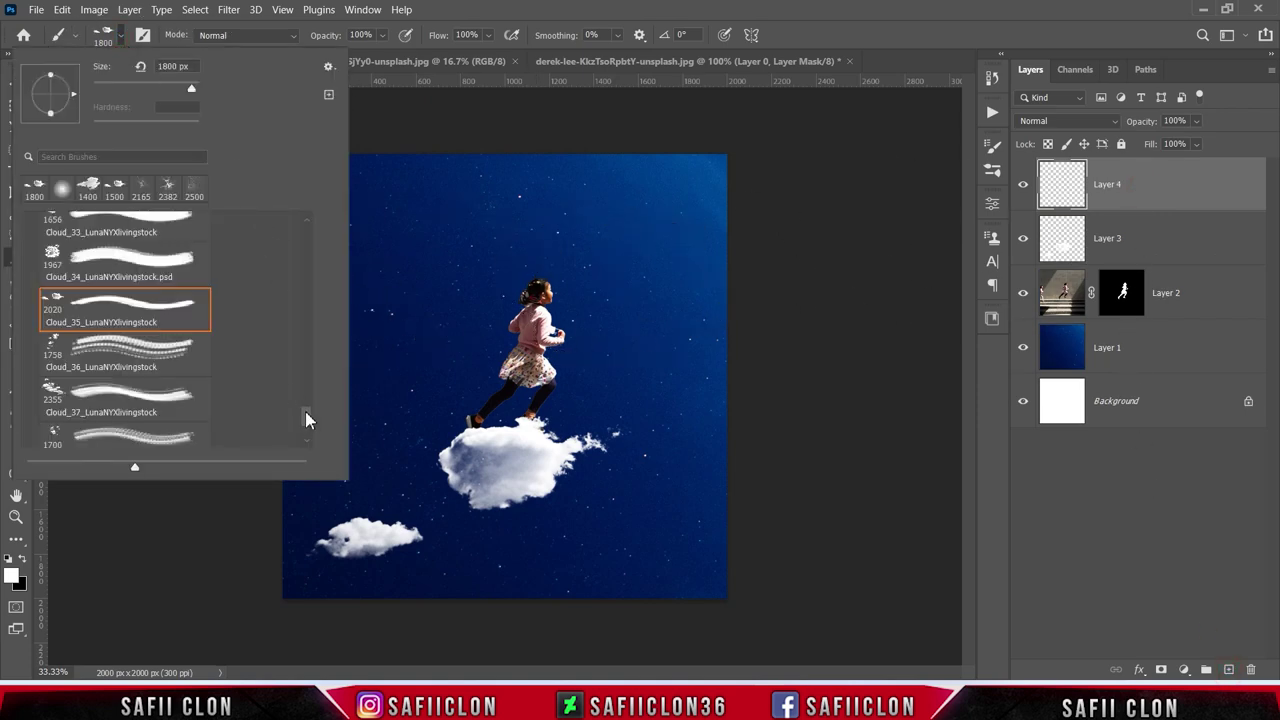
scroll(305, 413, down, 1)
scroll(313, 412, down, 1)
scroll(316, 417, down, 1)
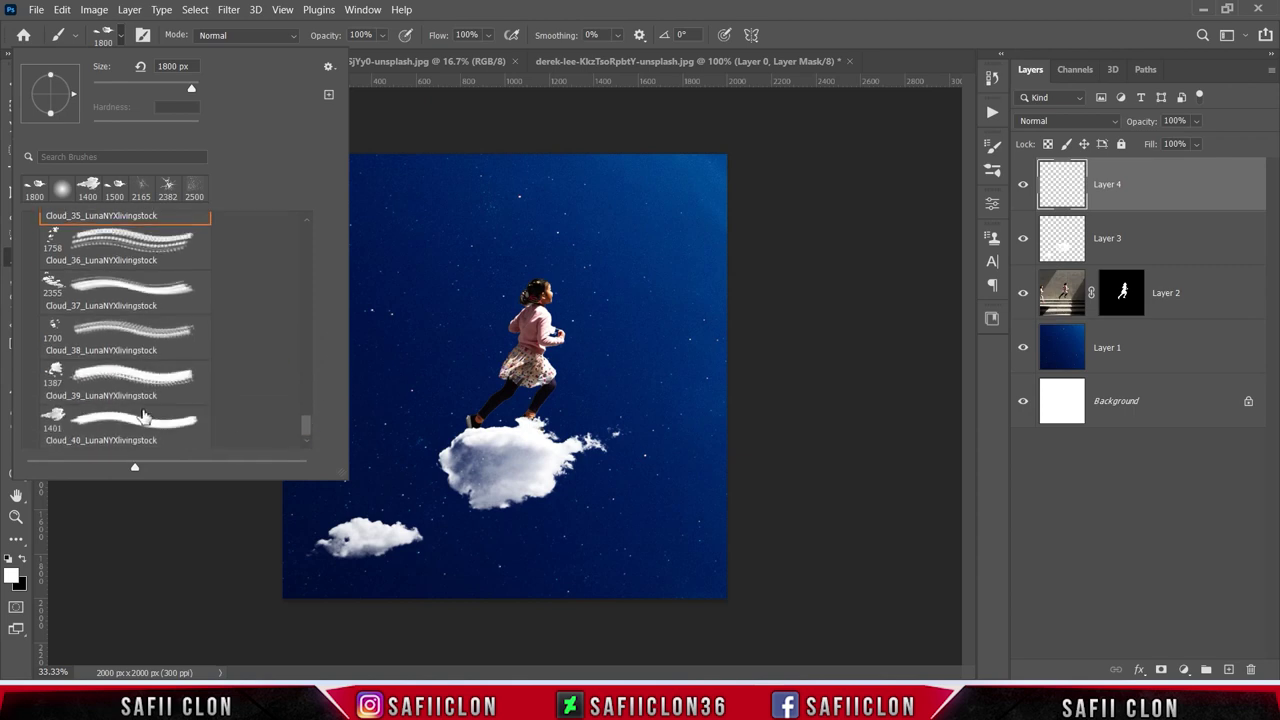
click(80, 428)
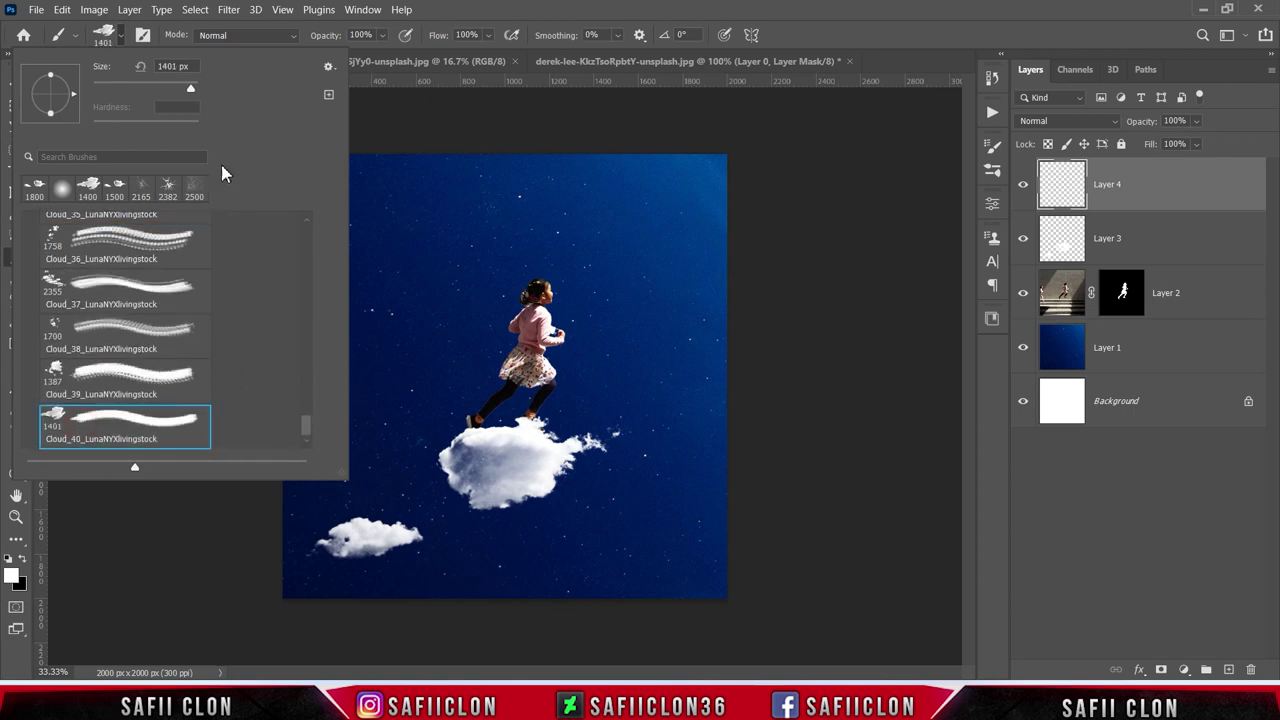
click(120, 35)
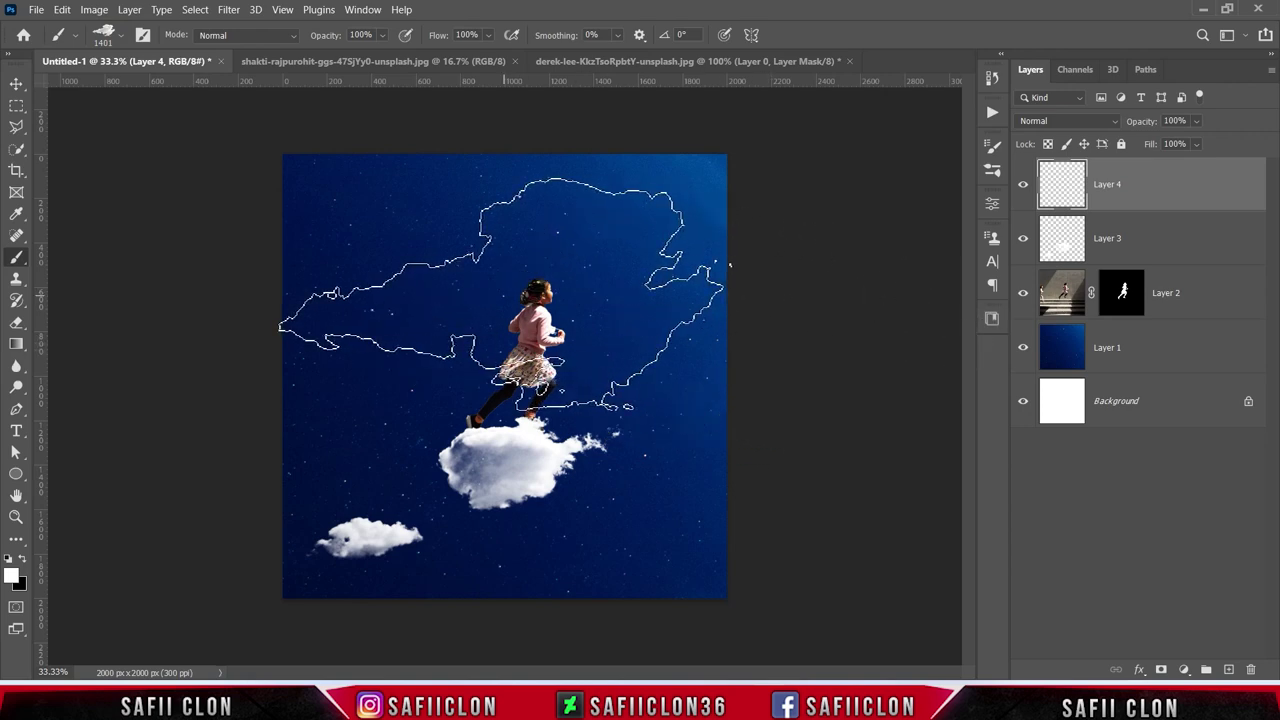
- Stamp a second cloud and place it at the right edge, tilted -21.34° and narrowed
click(502, 295)
key(bracketleft)
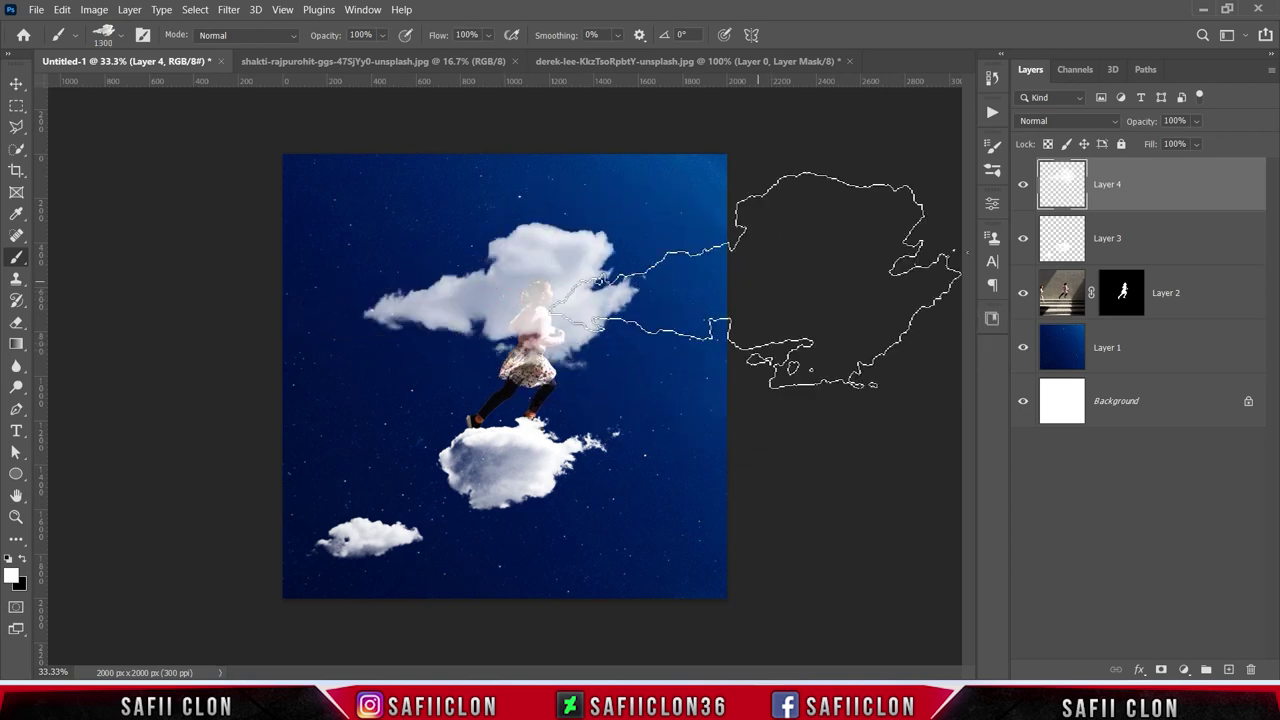
key(ctrl+t)
mouse_move(483, 307)
mouse_down()
mouse_move(779, 314)
mouse_move(808, 366)
mouse_up()
mouse_move(763, 472)
mouse_down()
mouse_move(760, 423)
mouse_move(714, 423)
mouse_move(740, 393)
mouse_up()
mouse_move(814, 437)
mouse_down()
mouse_move(771, 351)
mouse_move(733, 394)
mouse_up()
drag(790, 445, 806, 434)
drag(722, 372, 740, 386)
drag(847, 336, 831, 343)
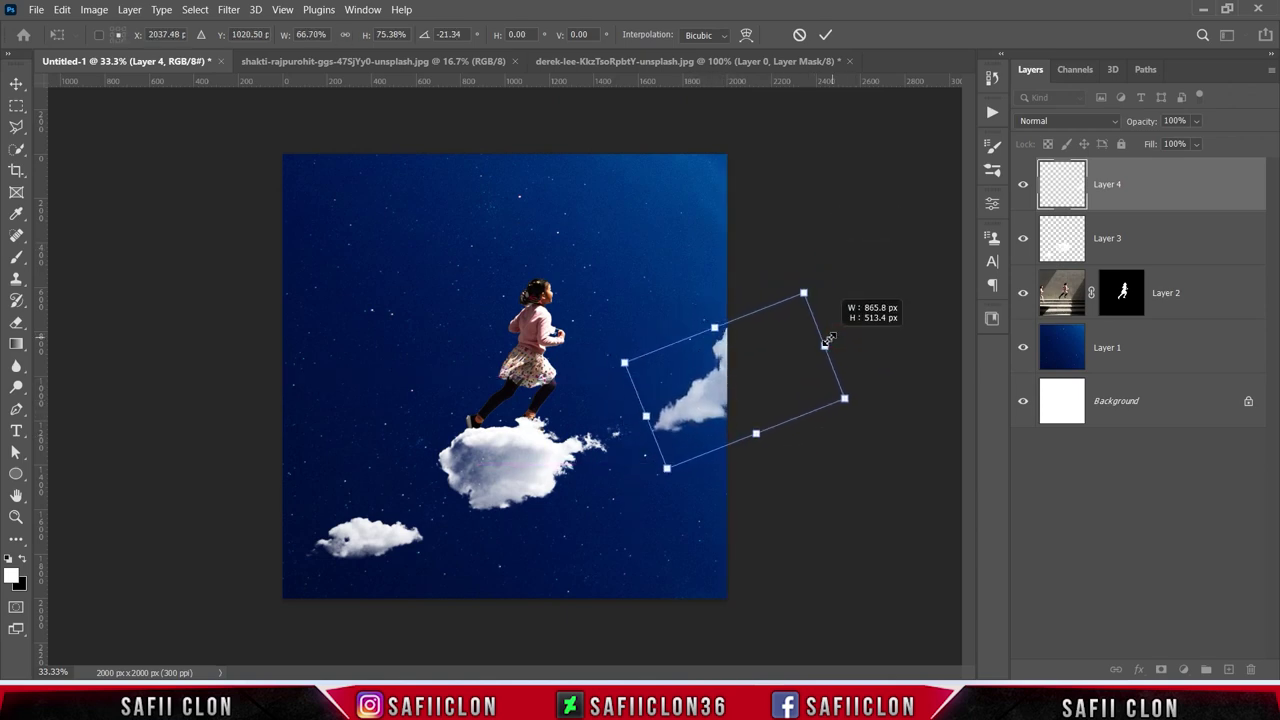
click(826, 36)
key(b)
- Toggle each cloud layer's visibility off and on to compare the result
click(1023, 186)
click(1023, 186)
click(1024, 240)
click(1023, 240)
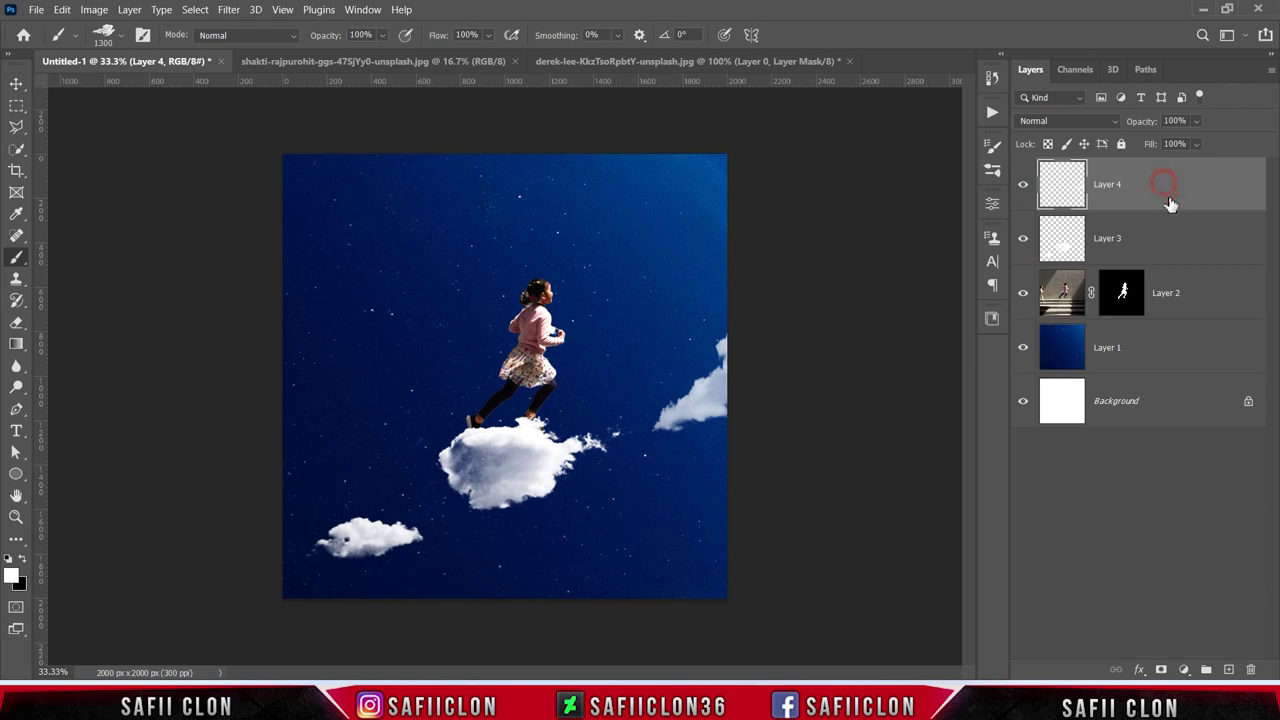
- Group the two cloud layers, Layers 3 and 4, into a group named CLOUD
shift+click(1182, 240)
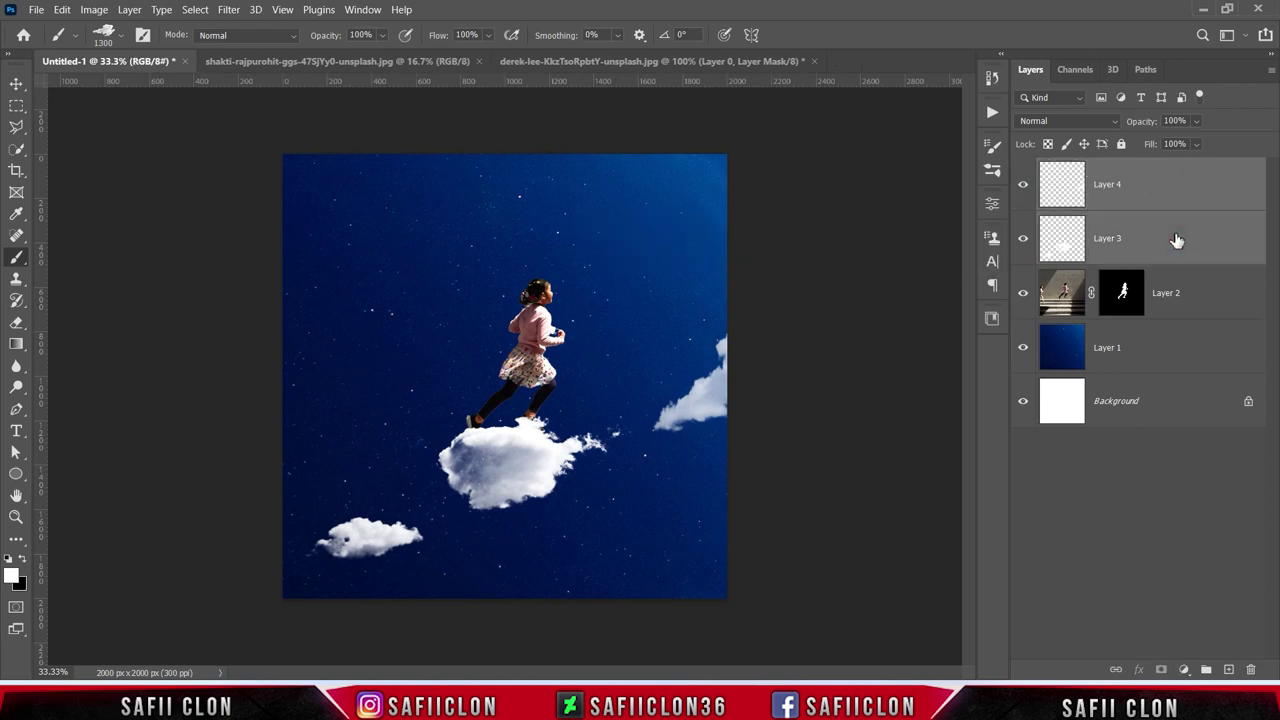
right_click(1177, 240)
click(1005, 102)
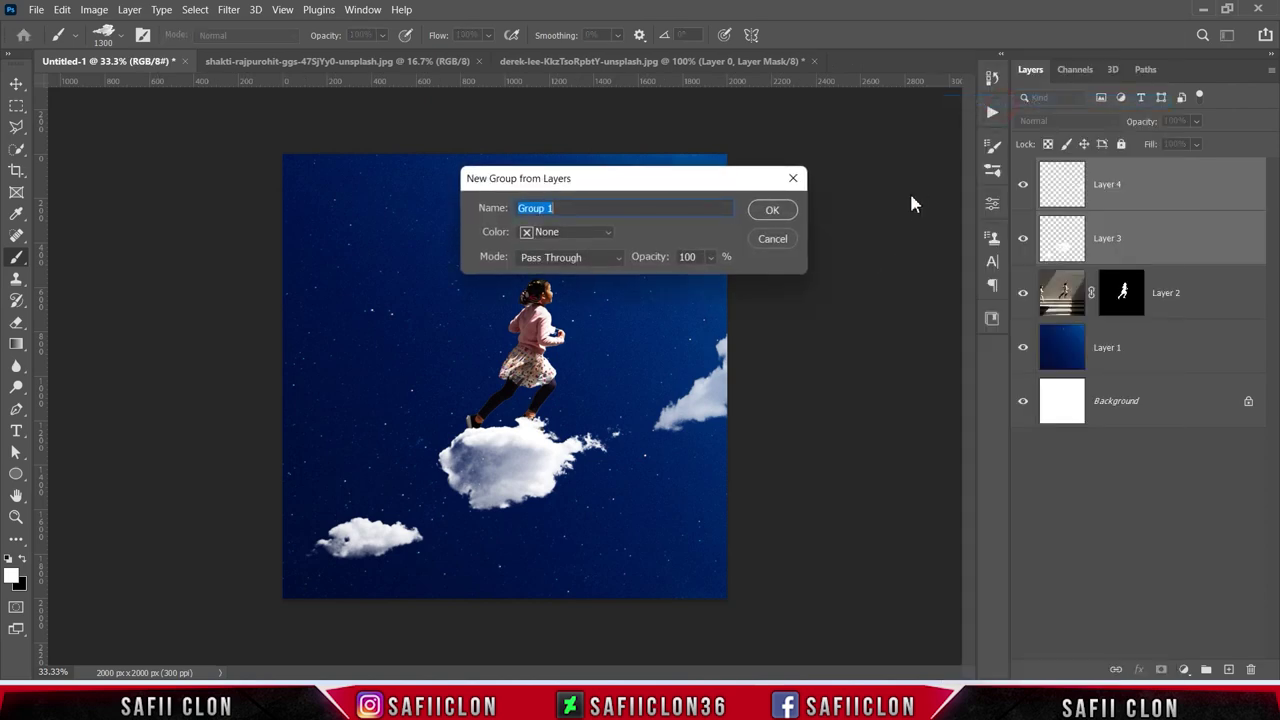
text(C)
click(770, 210)
click(1024, 170)
click(1025, 171)
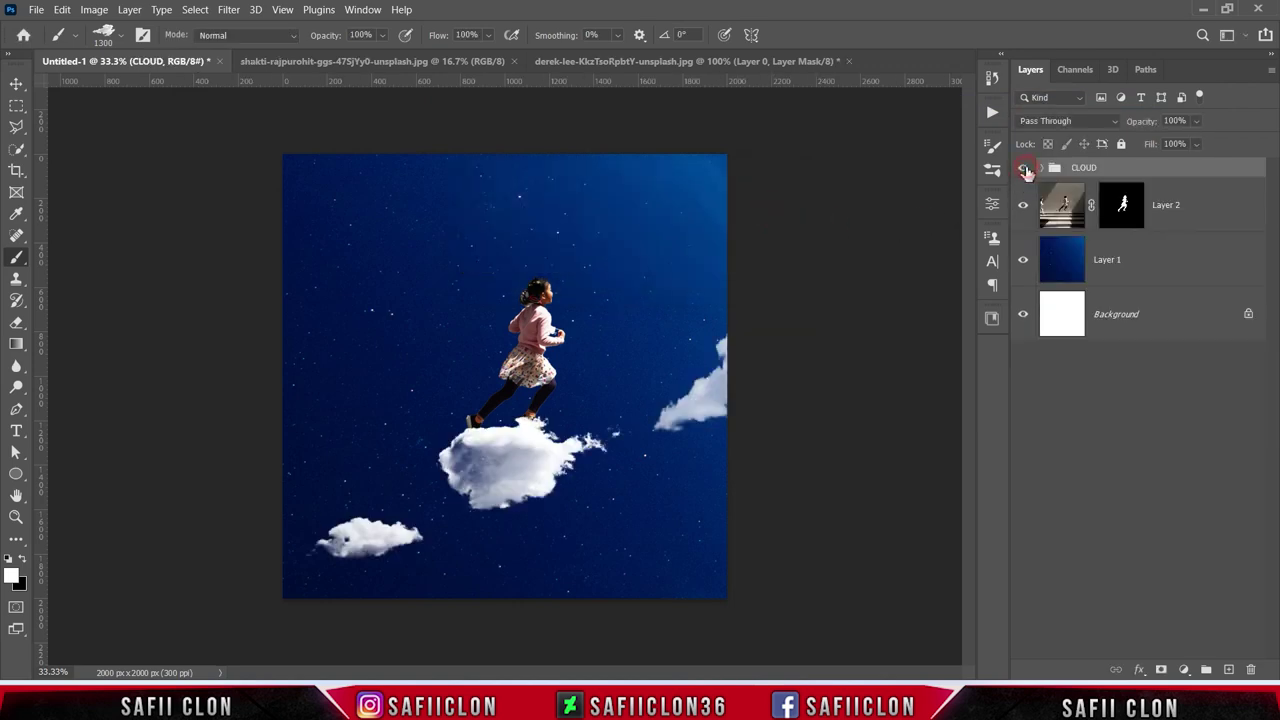
- Put the girl's Layer 2 into a group named MODEL
click(1202, 214)
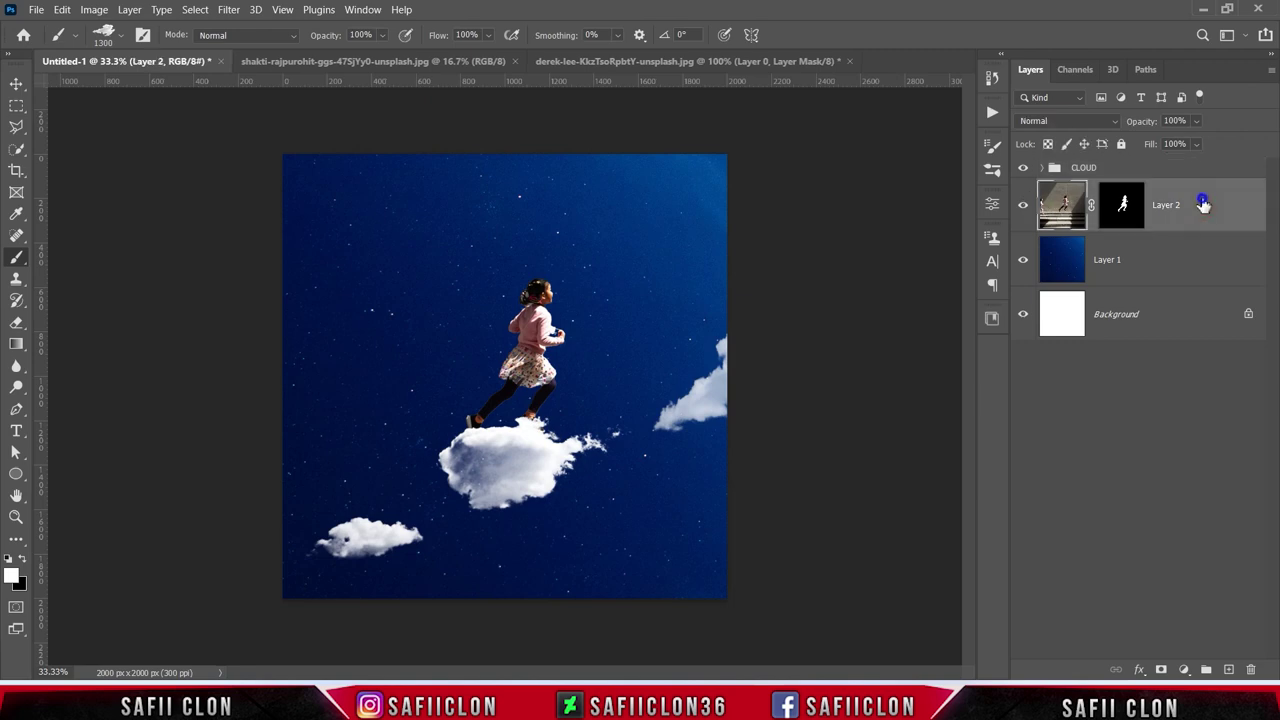
right_click(1203, 204)
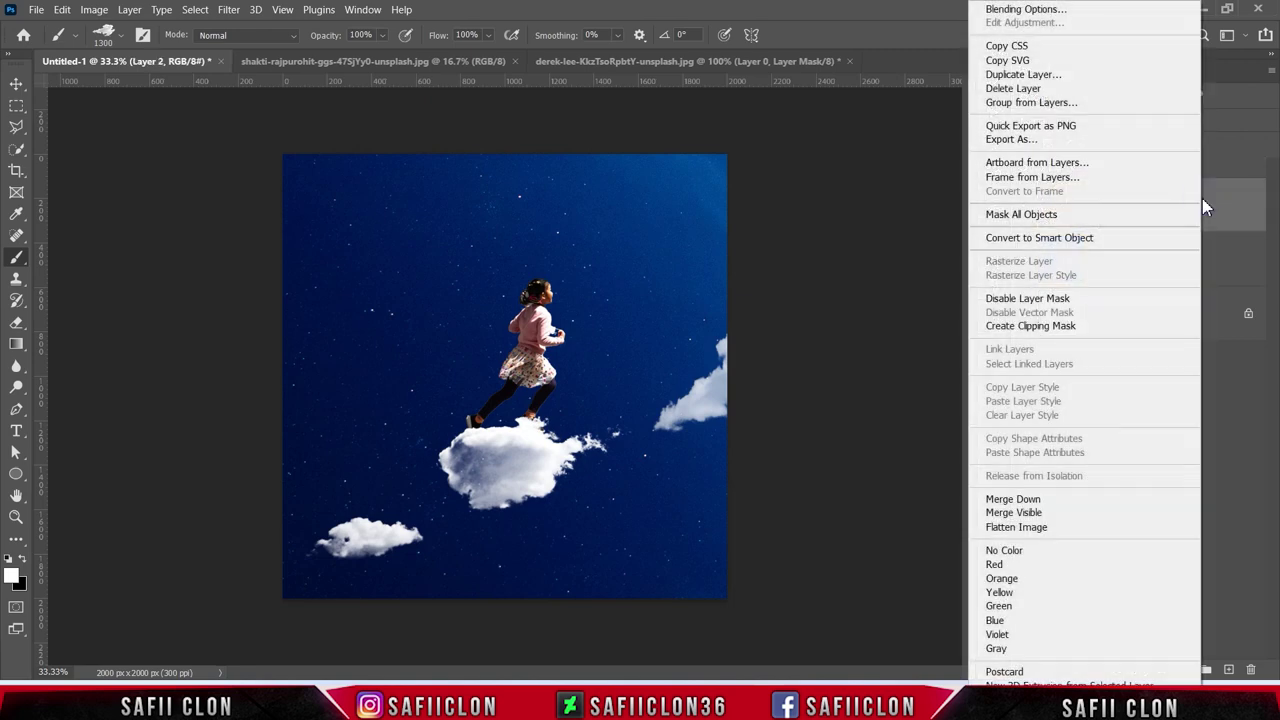
click(1015, 104)
double_click(566, 209)
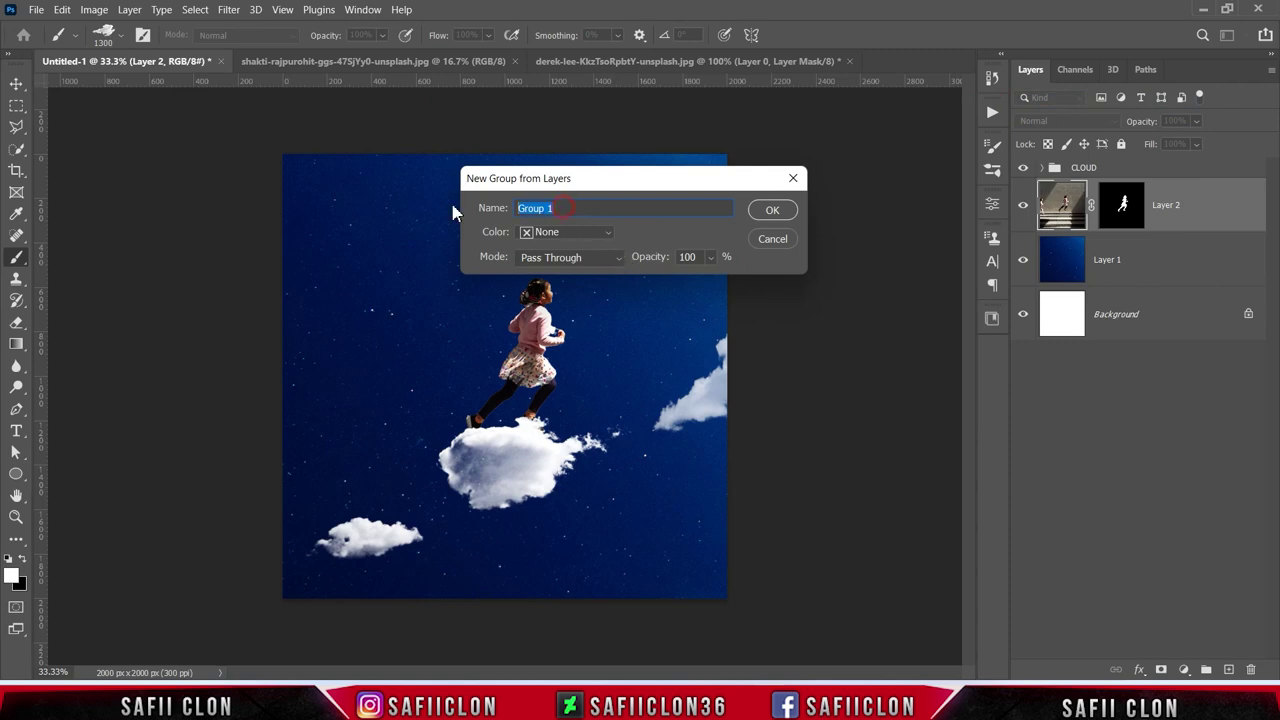
text(MODEL)
click(773, 210)
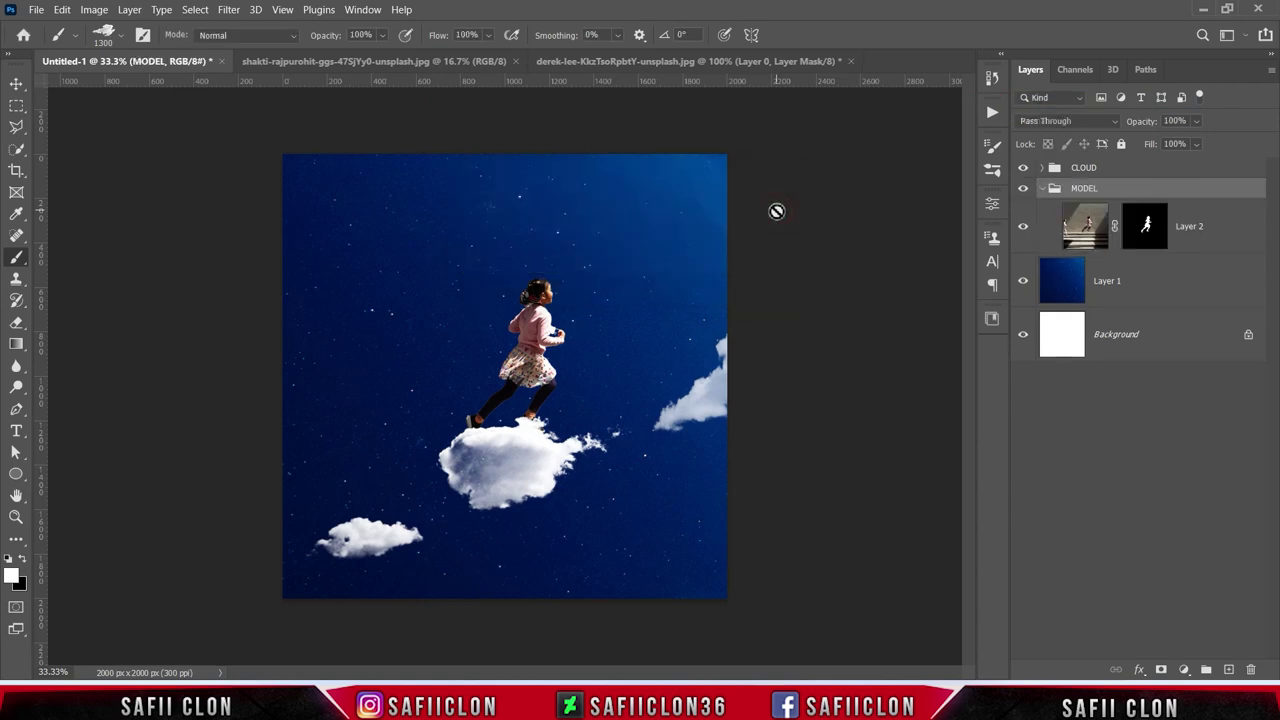
click(1042, 188)
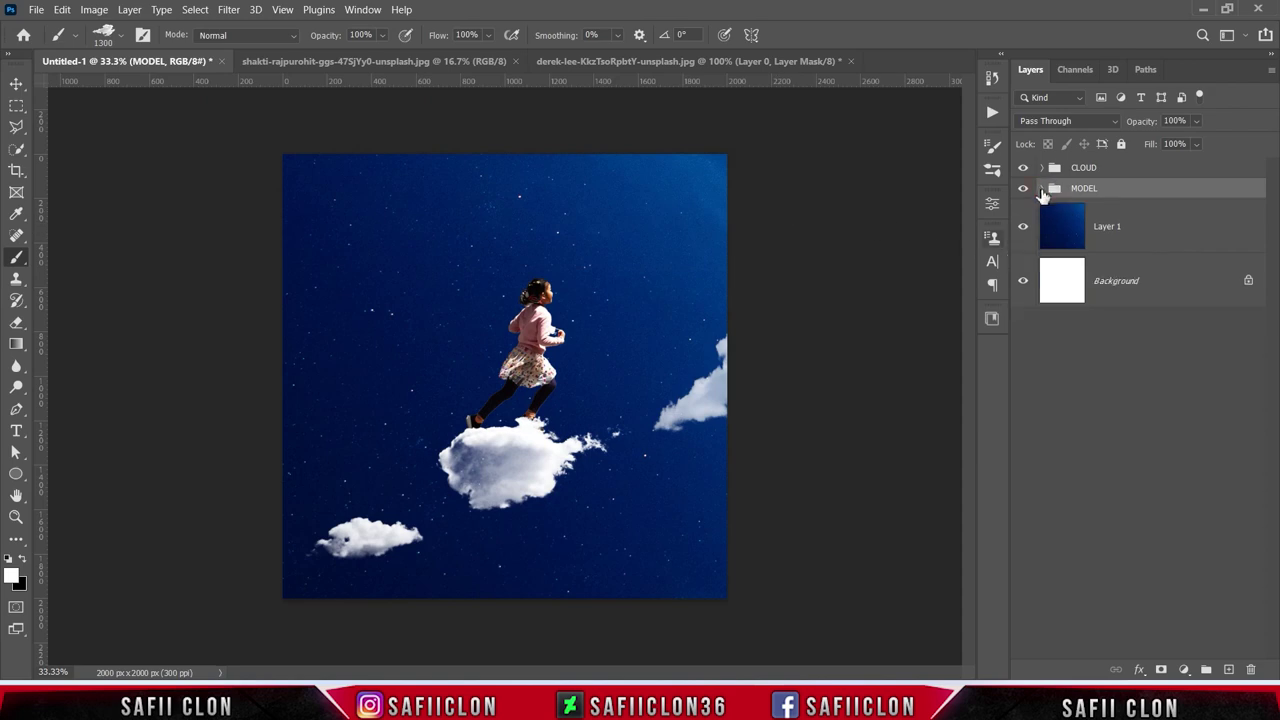
- Put the sky Layer 1 into a BACKGROUND group, then reselect Layer 1 inside it
click(1147, 227)
right_click(1147, 227)
click(985, 107)
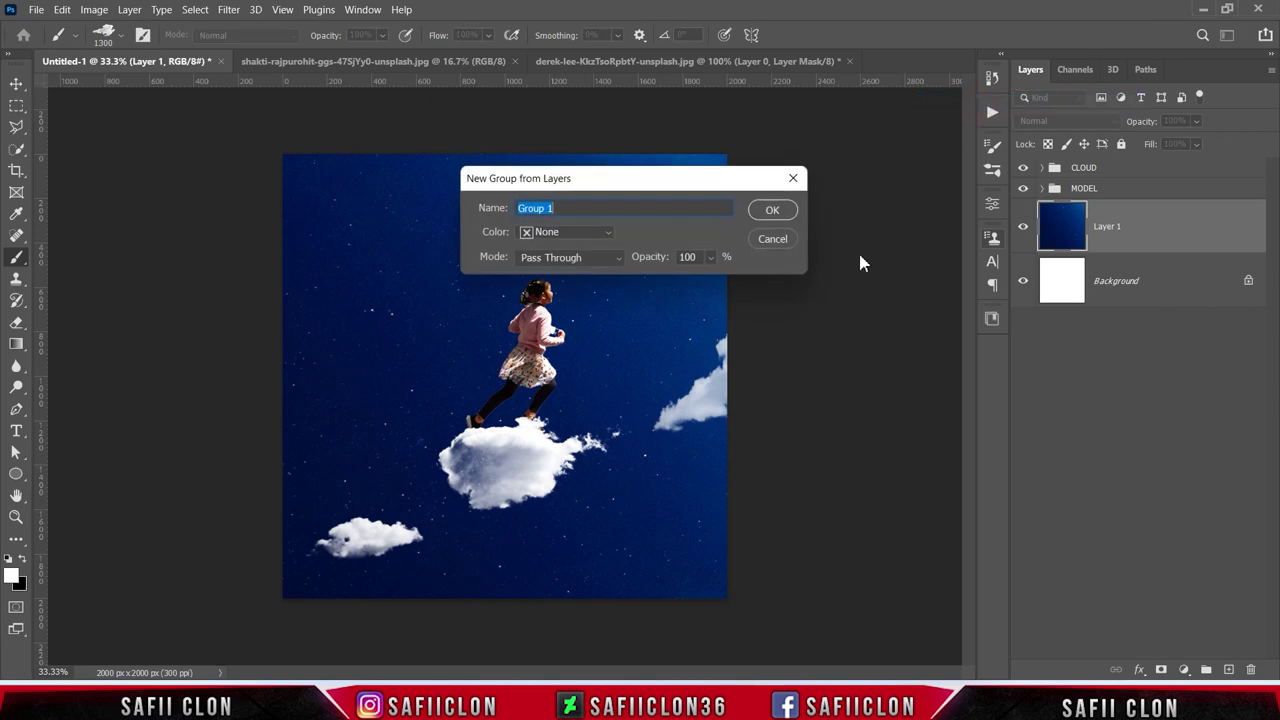
text(BA)
click(772, 210)
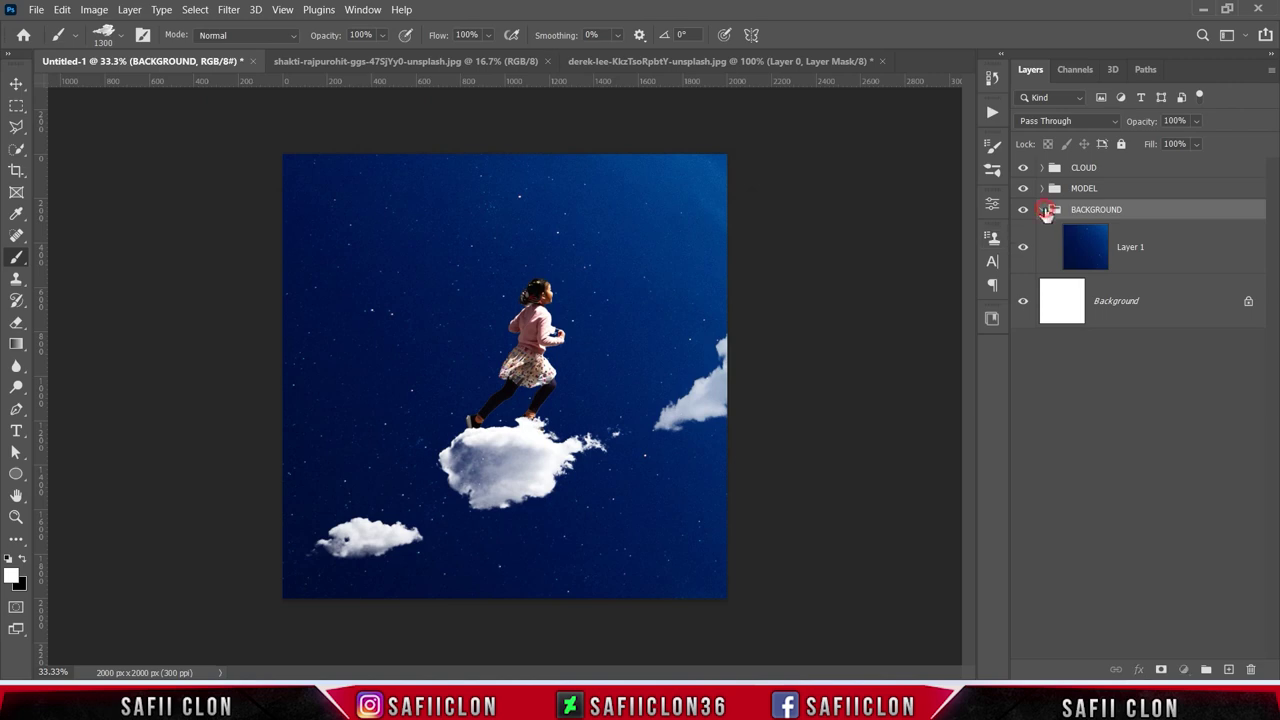
click(1042, 209)
click(1022, 210)
click(1022, 212)
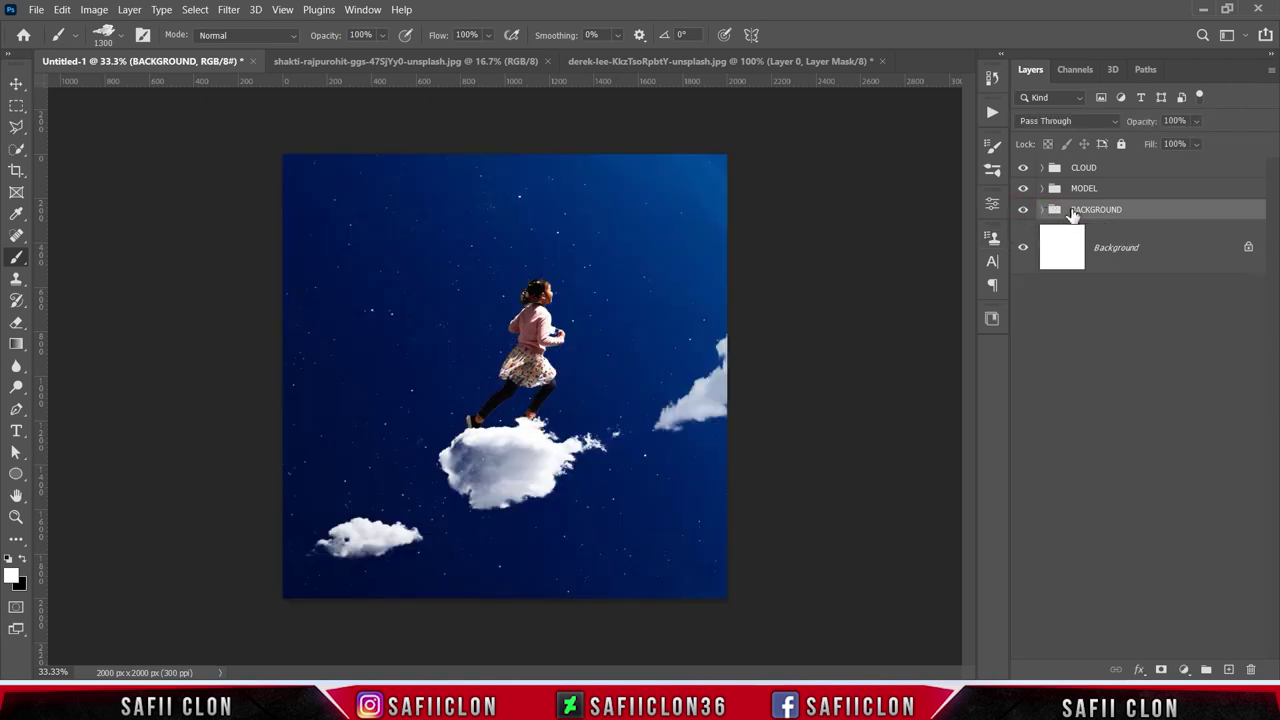
click(1042, 210)
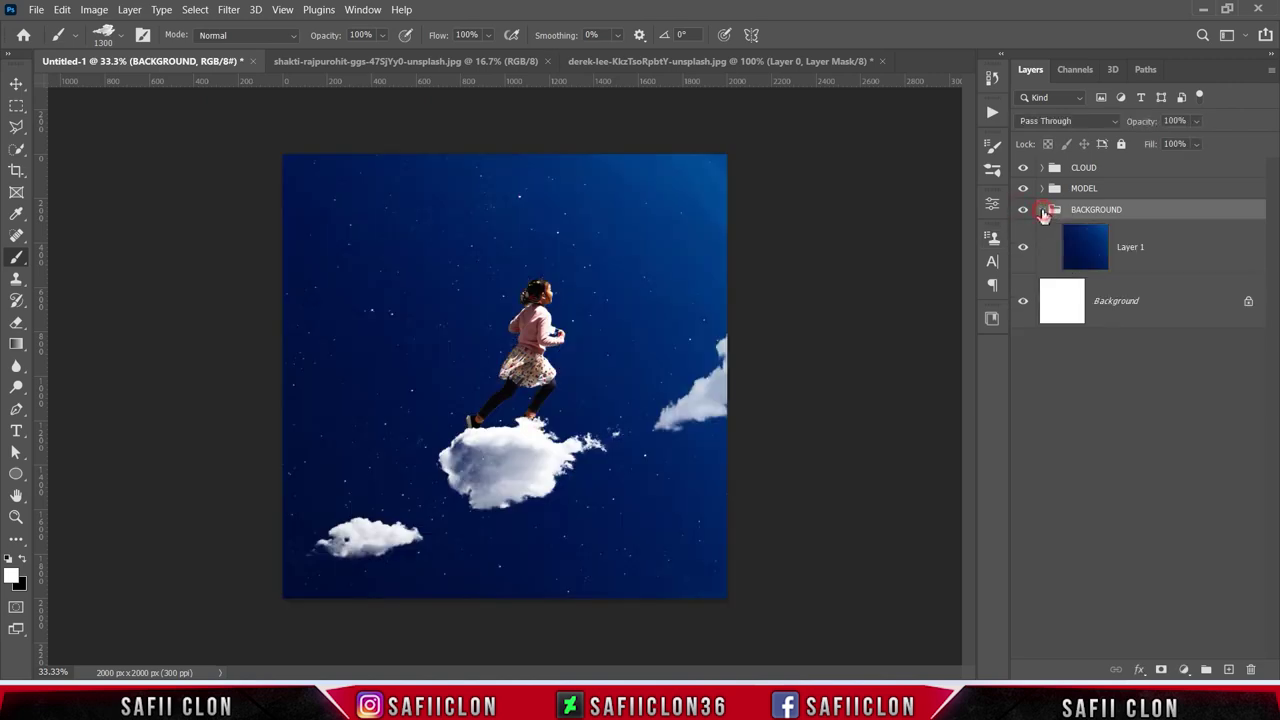
click(1173, 252)
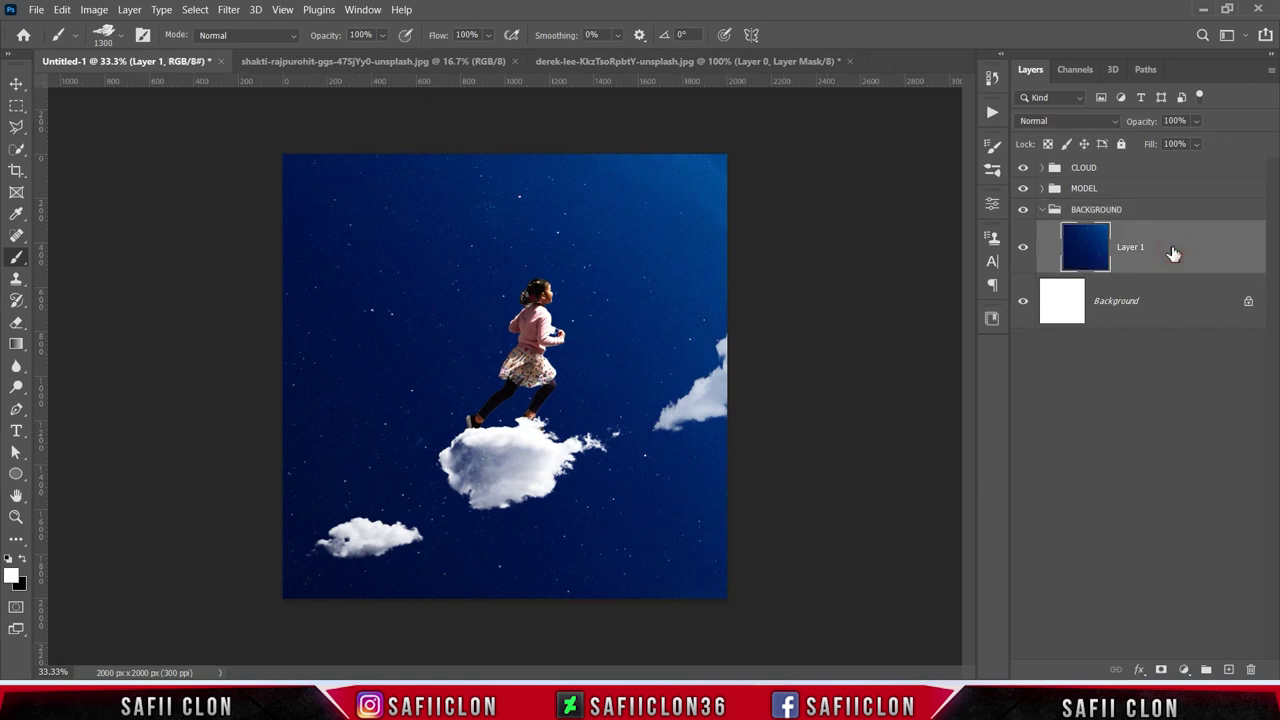
- Clip a Selective Color layer to the sky; in Cyans, reduce magenta and add yellow
click(1187, 669)
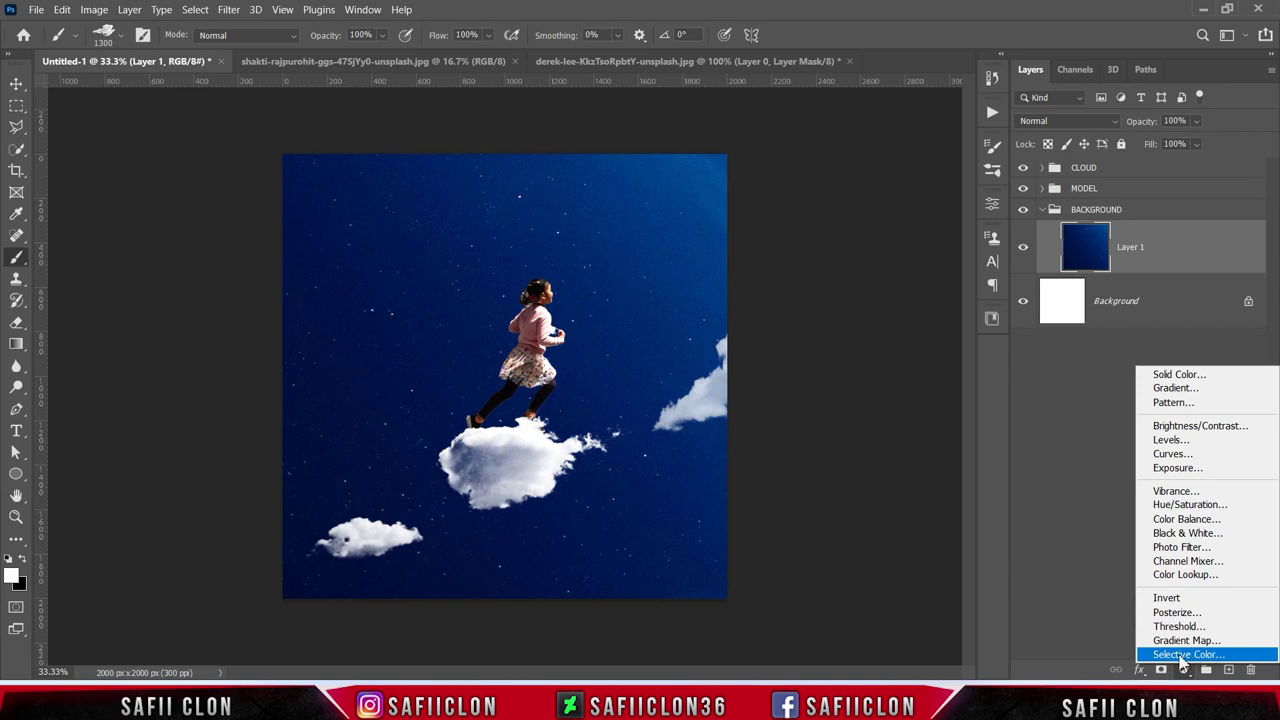
click(1188, 655)
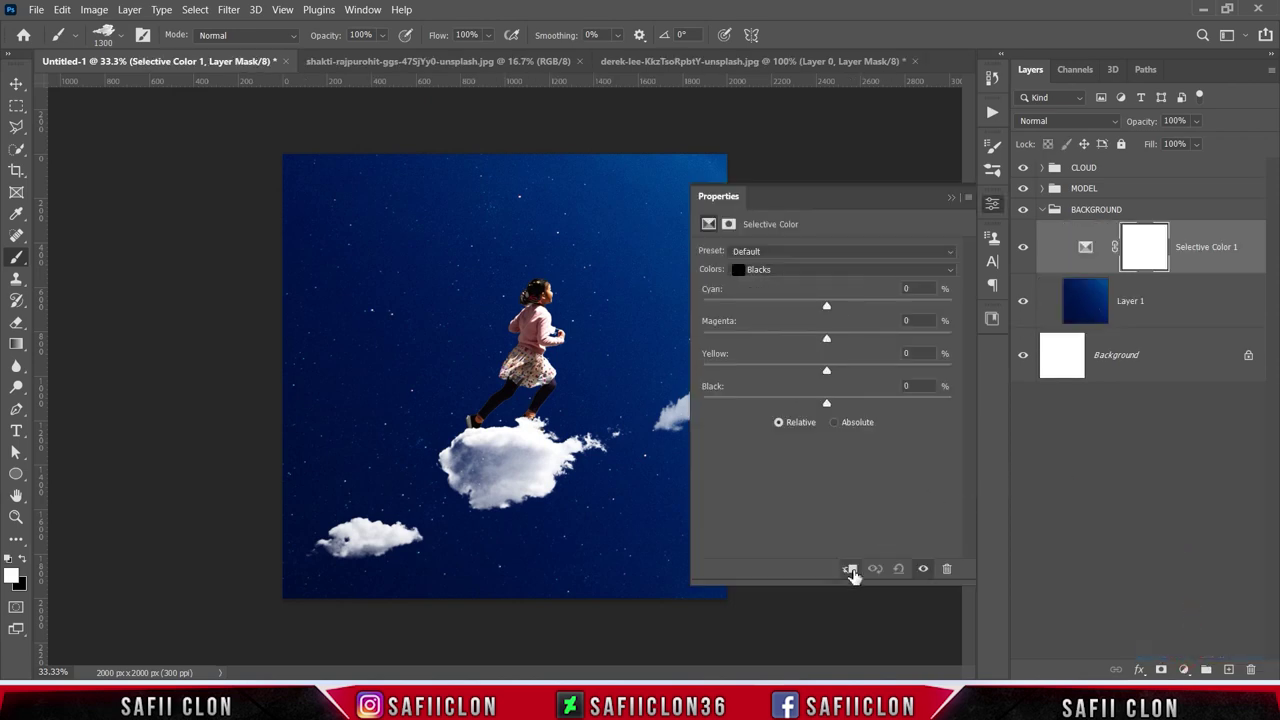
click(849, 570)
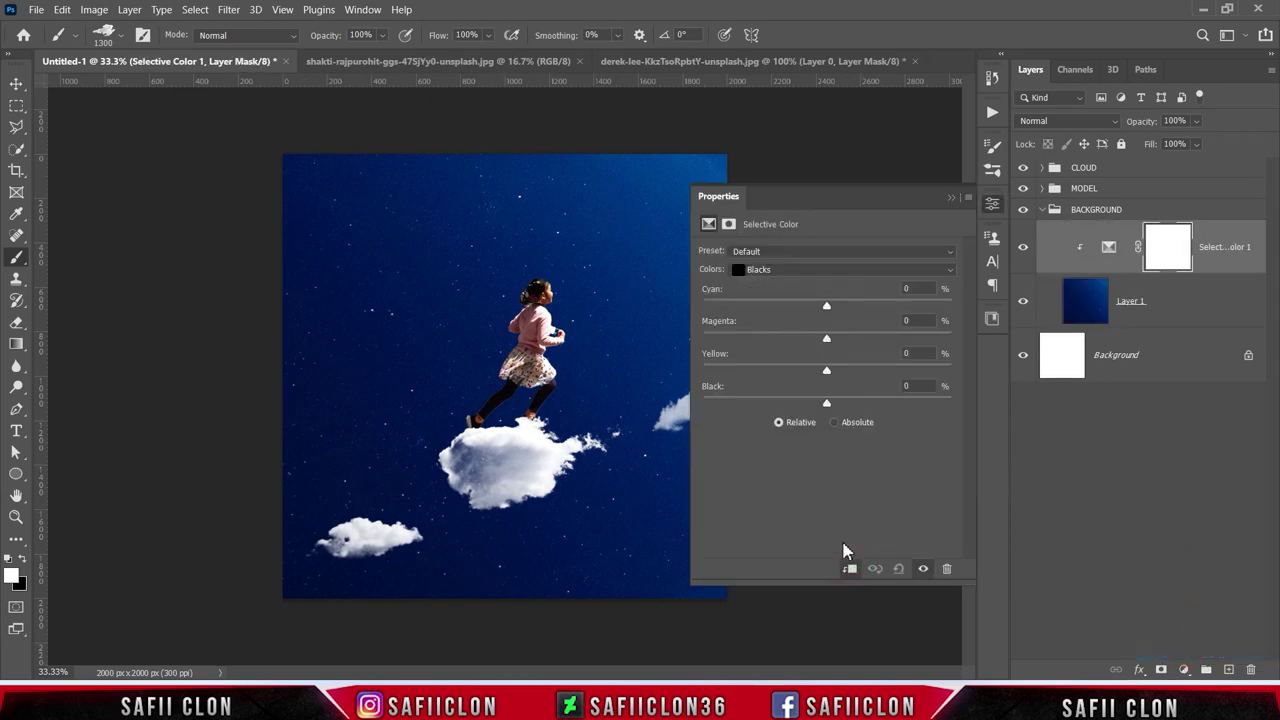
click(792, 268)
click(763, 325)
drag(827, 345, 814, 345)
drag(827, 374, 840, 375)
- In Blues, add cyan, yellow and black and remove magenta to turn the sky teal
click(814, 266)
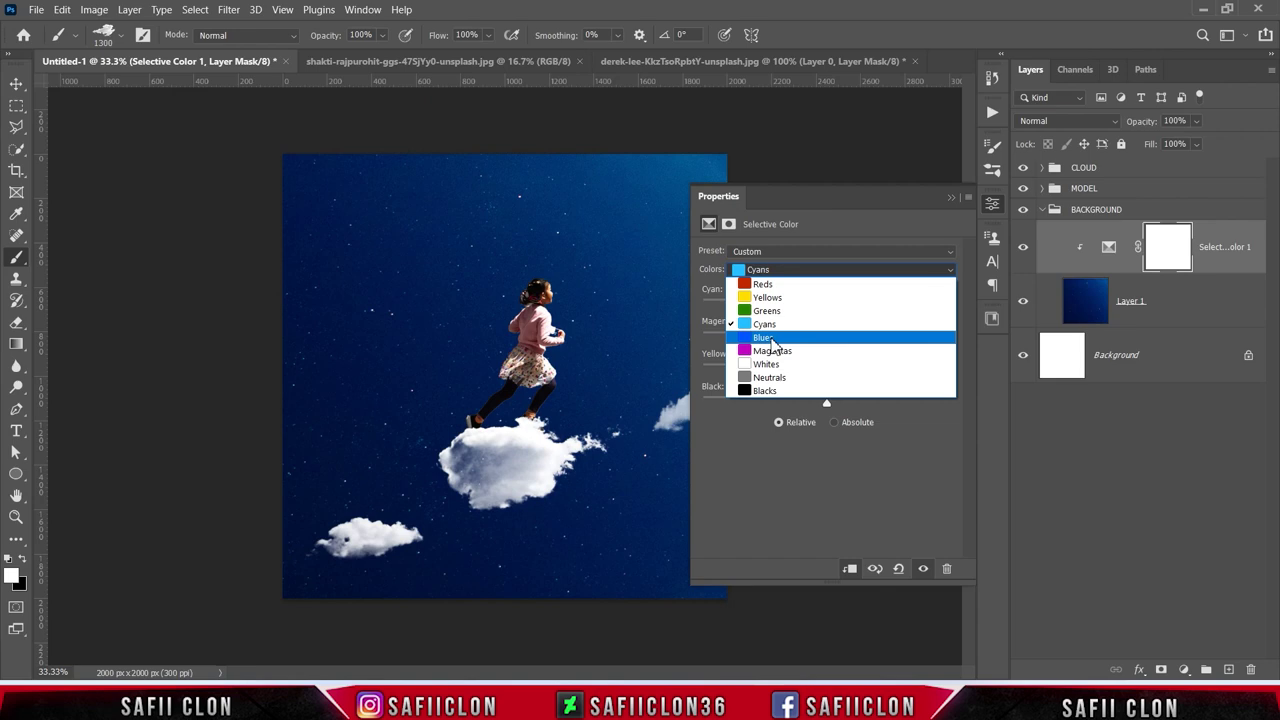
click(772, 340)
drag(828, 306, 853, 311)
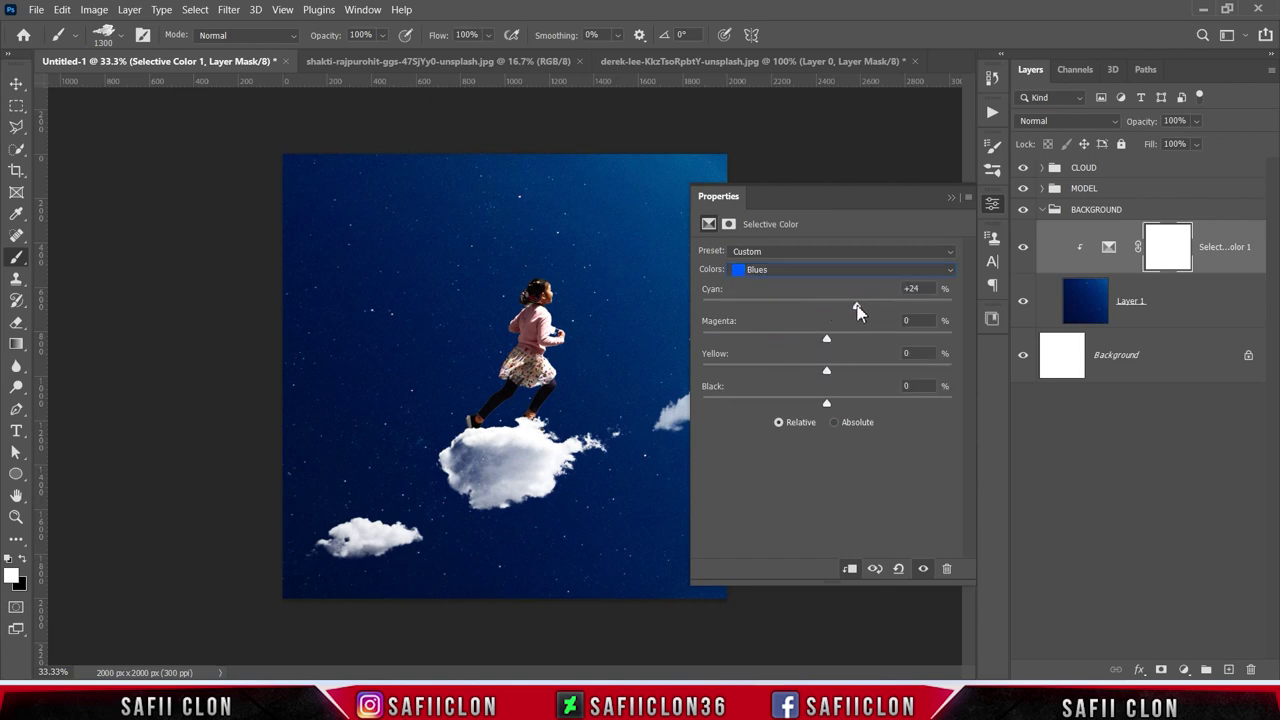
drag(828, 339, 782, 340)
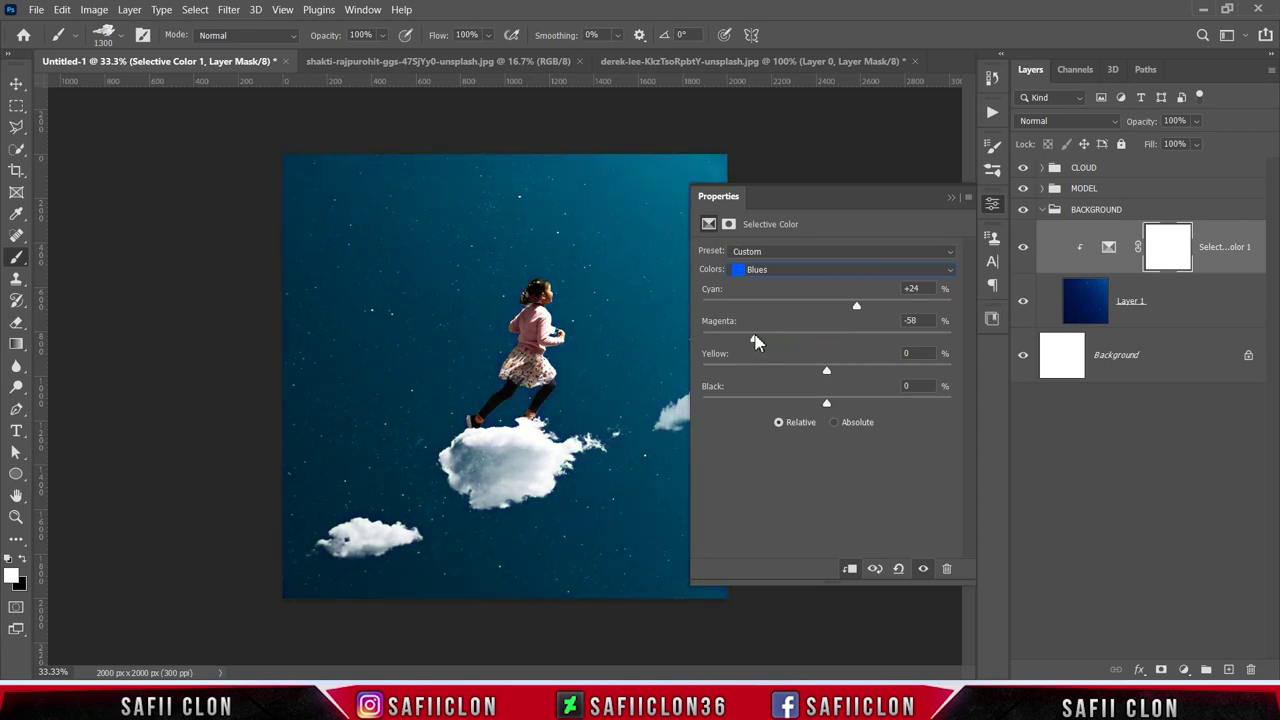
drag(828, 371, 851, 375)
drag(827, 406, 841, 406)
- Add cyan to the Blacks range, then toggle the adjustment to compare the deep teal sky
click(817, 274)
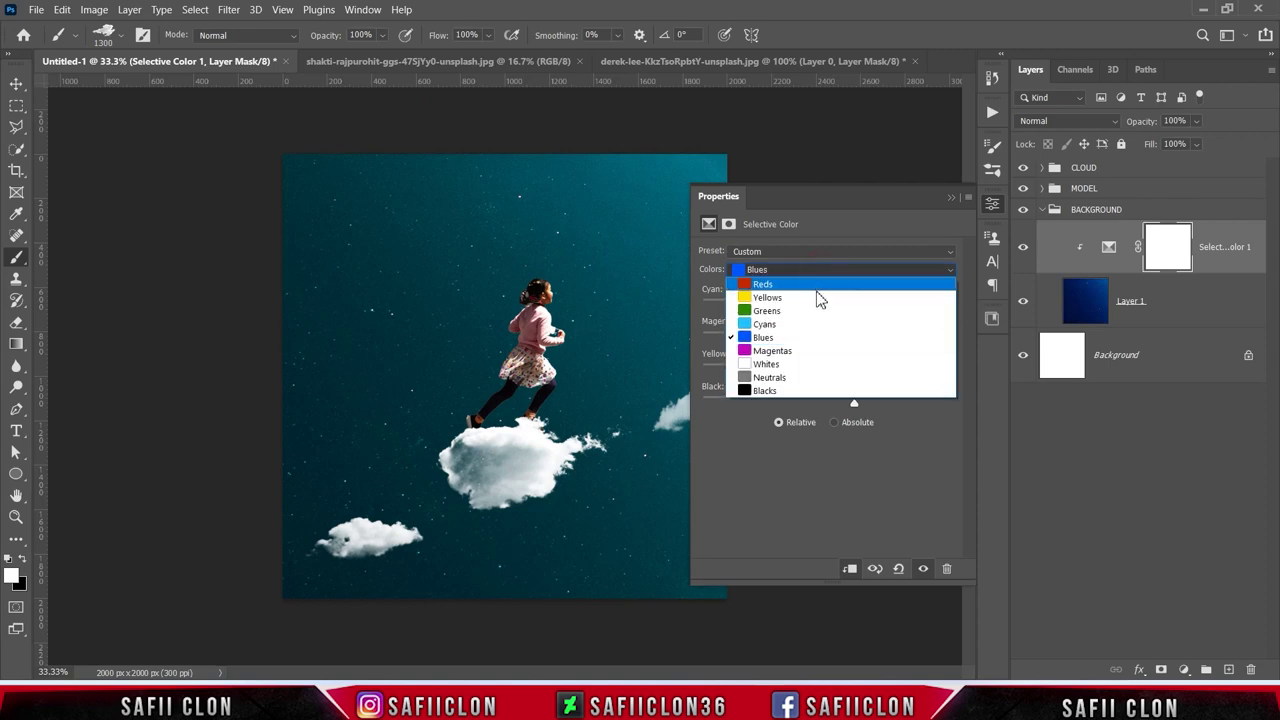
click(778, 392)
drag(826, 304, 833, 305)
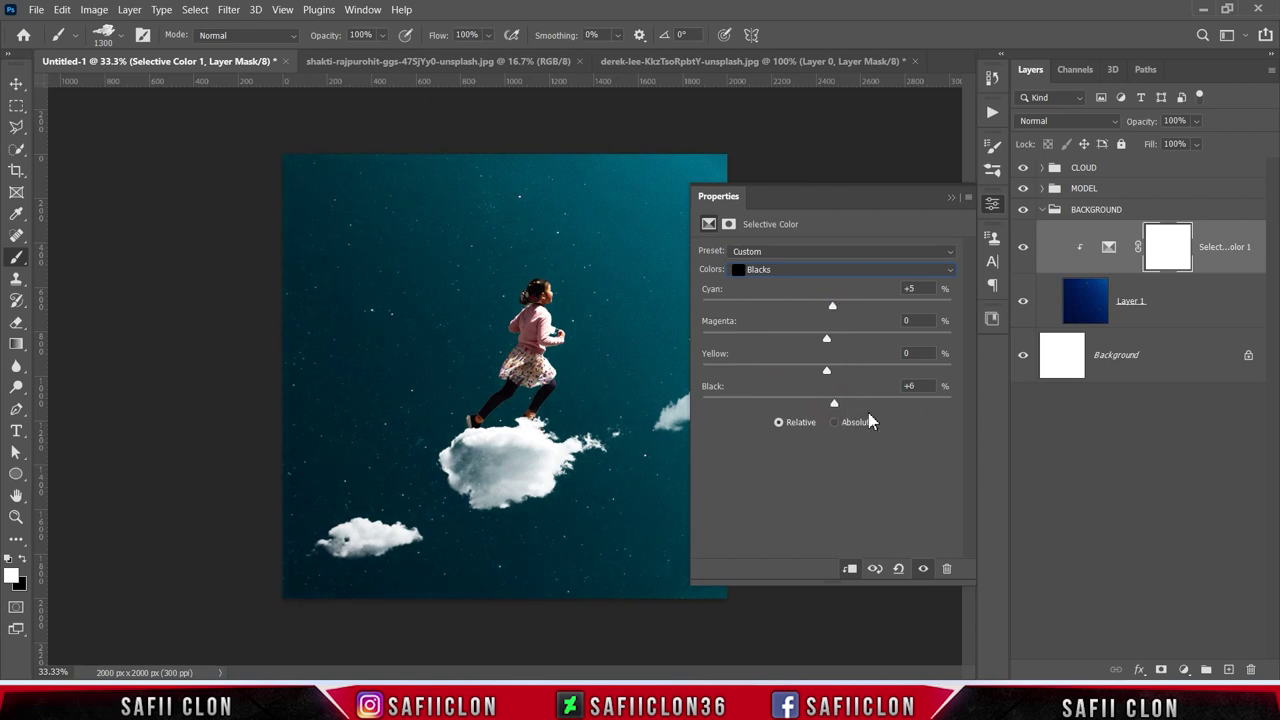
click(951, 199)
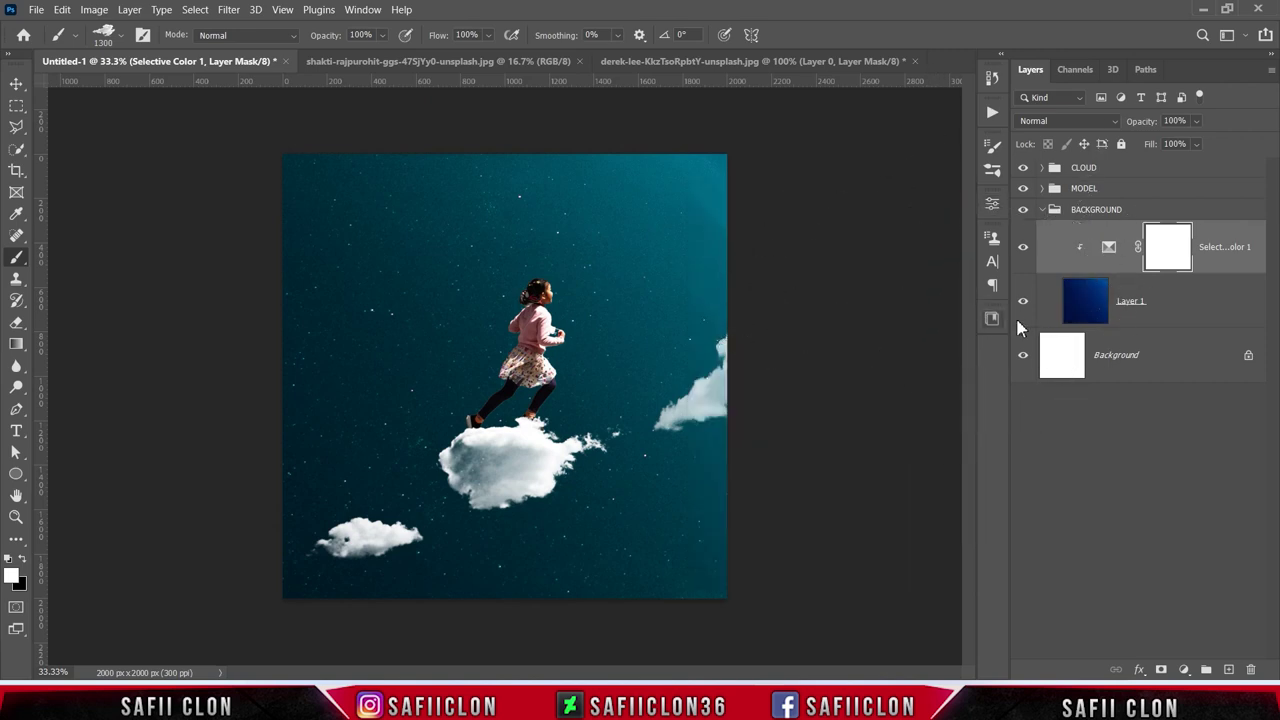
click(1022, 247)
click(1022, 249)
- Collapse BACKGROUND and move the CLOUD group below the MODEL group
click(1140, 214)
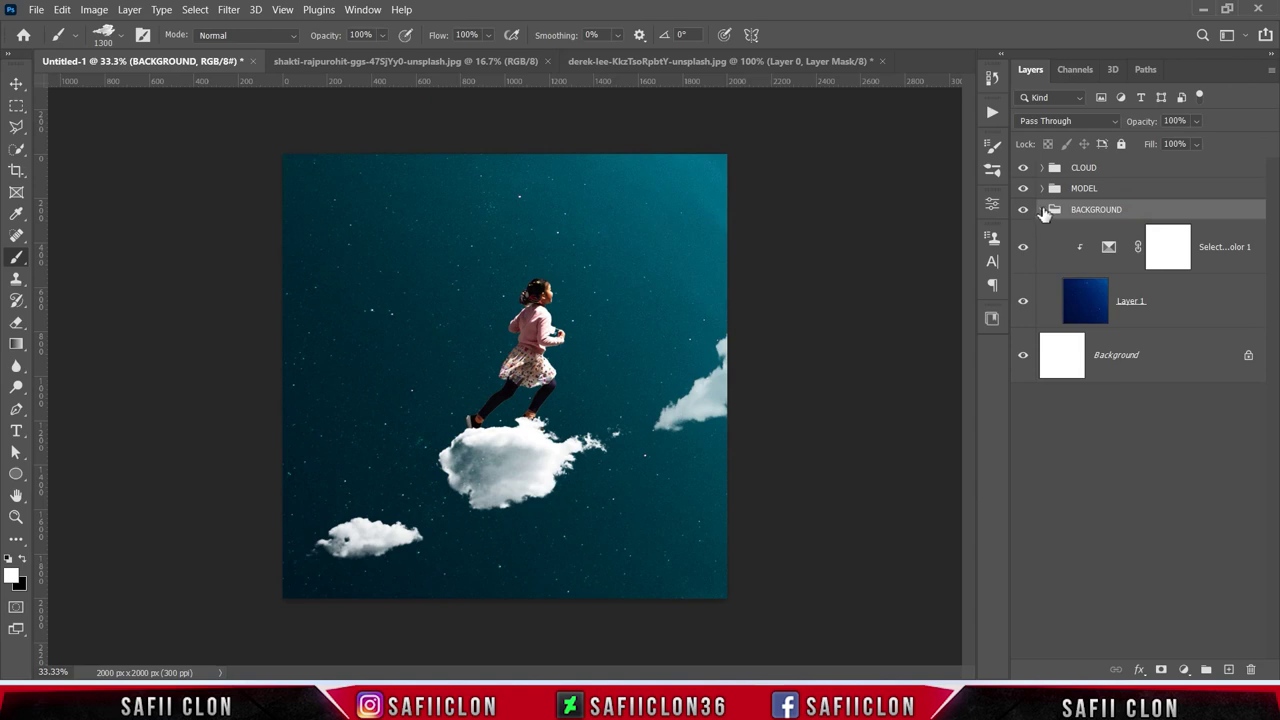
click(1042, 211)
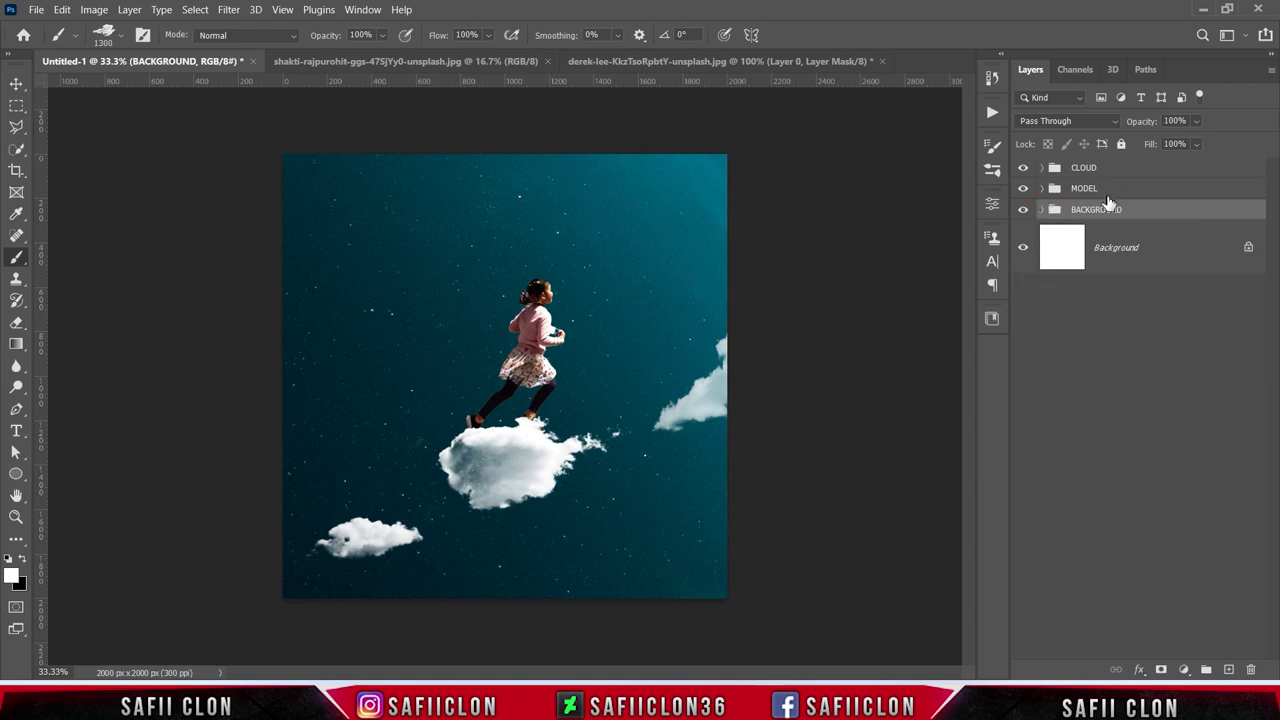
click(1127, 170)
click(1022, 168)
click(1022, 168)
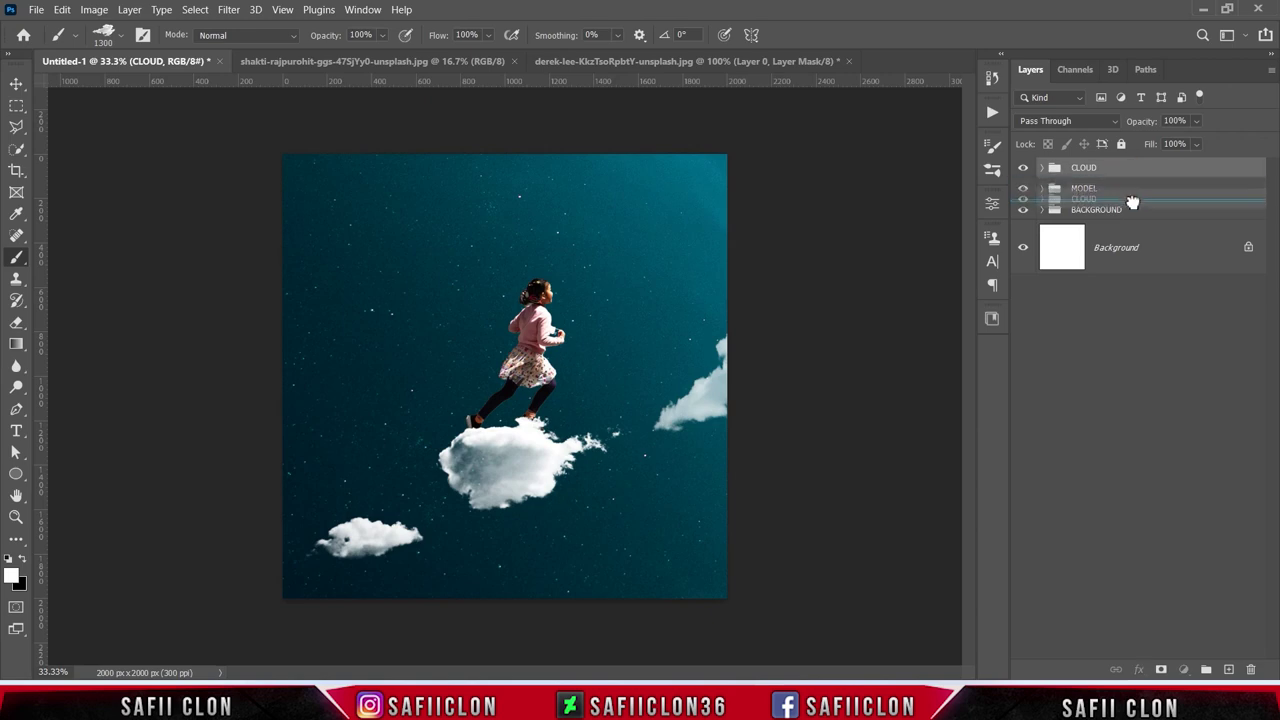
drag(1134, 170, 1135, 209)
- Transform the clouds: tilt about -2.42°, scale to about 101.5%, and raise them
key(ctrl+t)
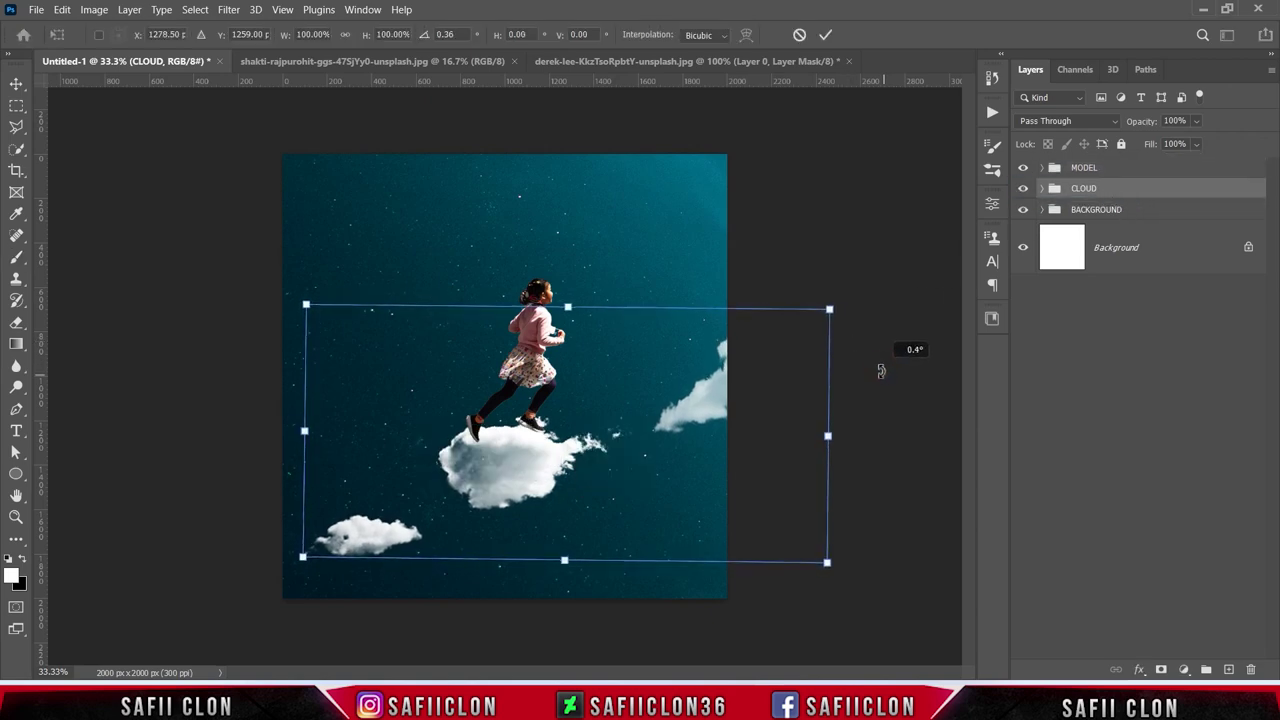
drag(828, 307, 812, 309)
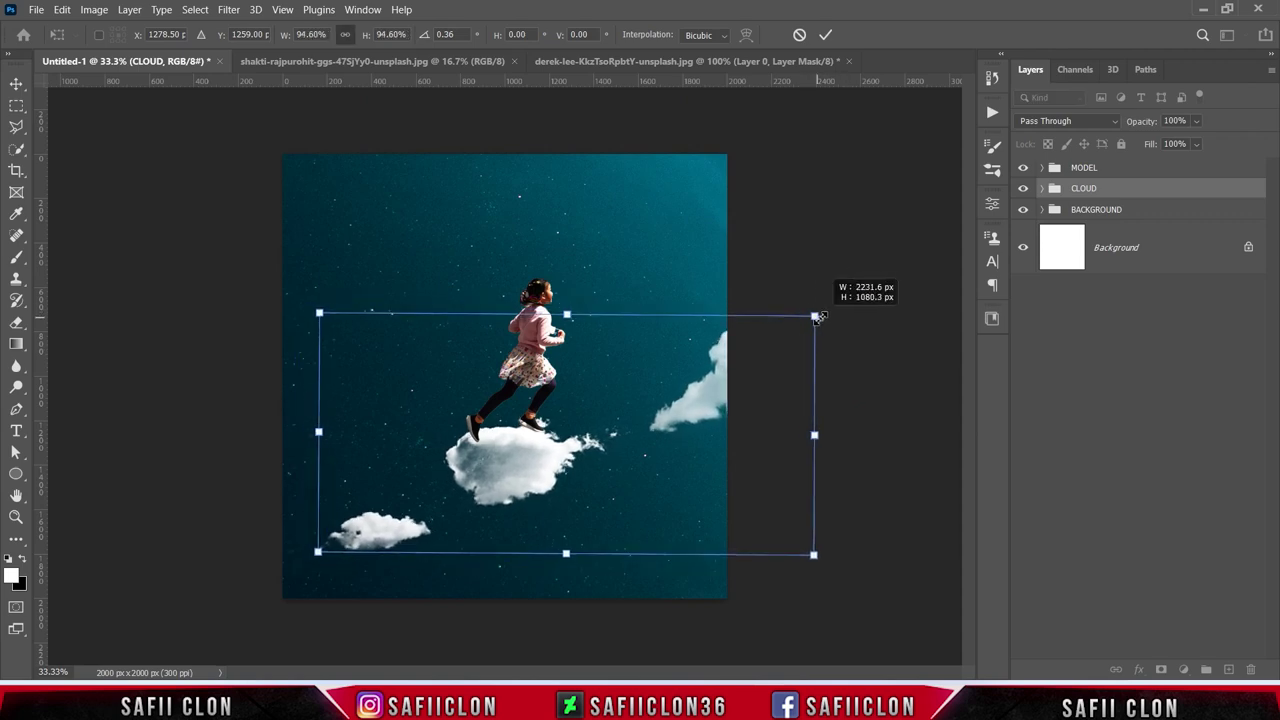
drag(672, 426, 684, 386)
drag(835, 545, 846, 529)
drag(808, 274, 818, 266)
drag(757, 383, 765, 379)
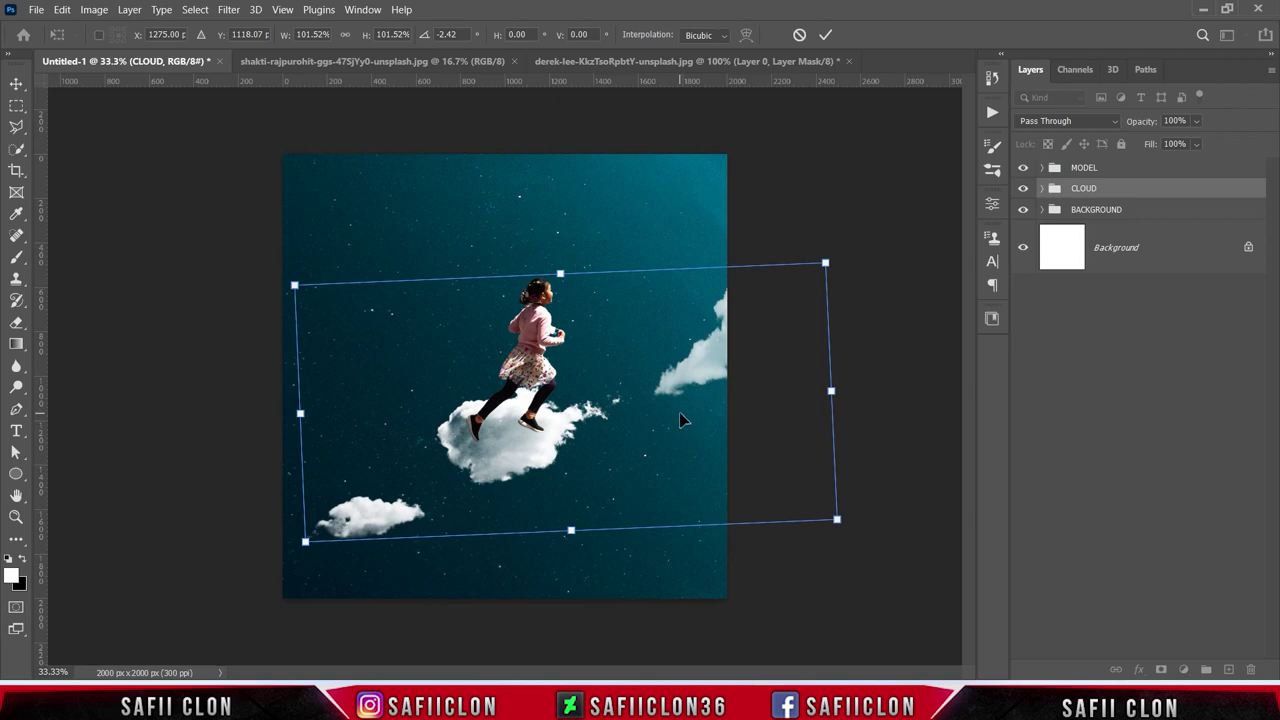
click(826, 35)
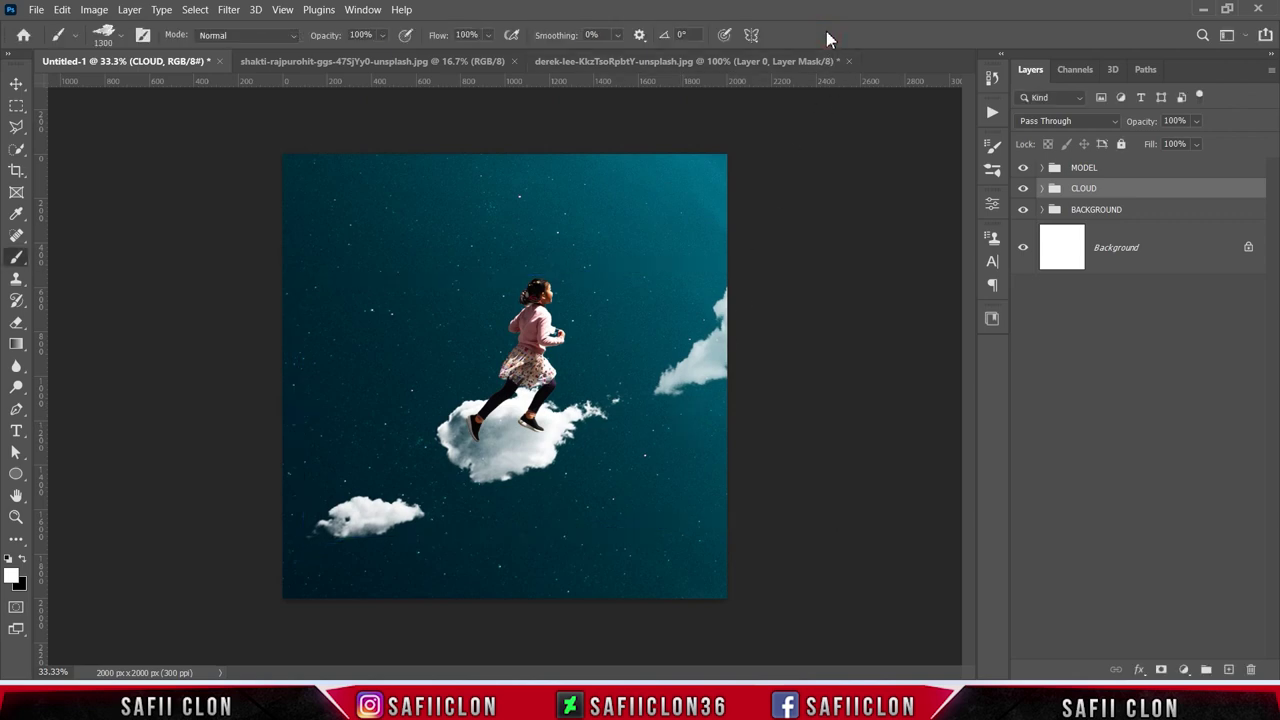
- Convert cloud Layers 3 and 4 into a single Smart Object
click(1042, 188)
click(1218, 232)
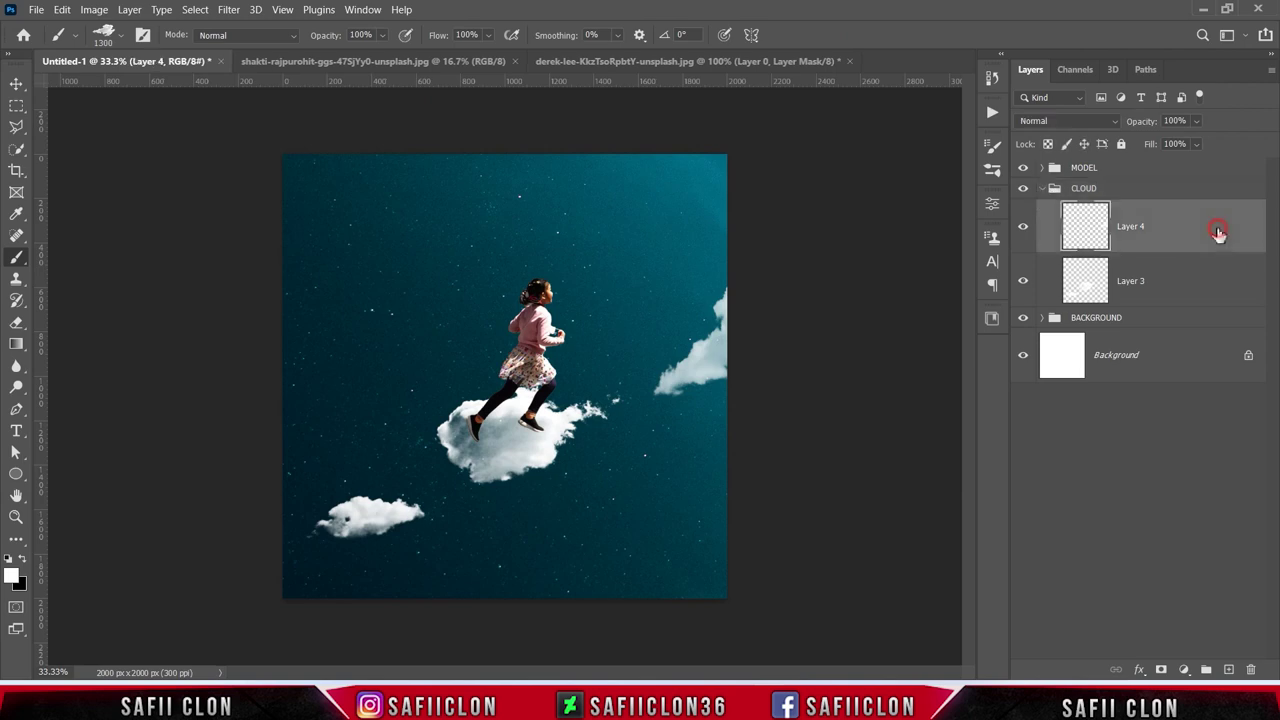
shift+click(1178, 288)
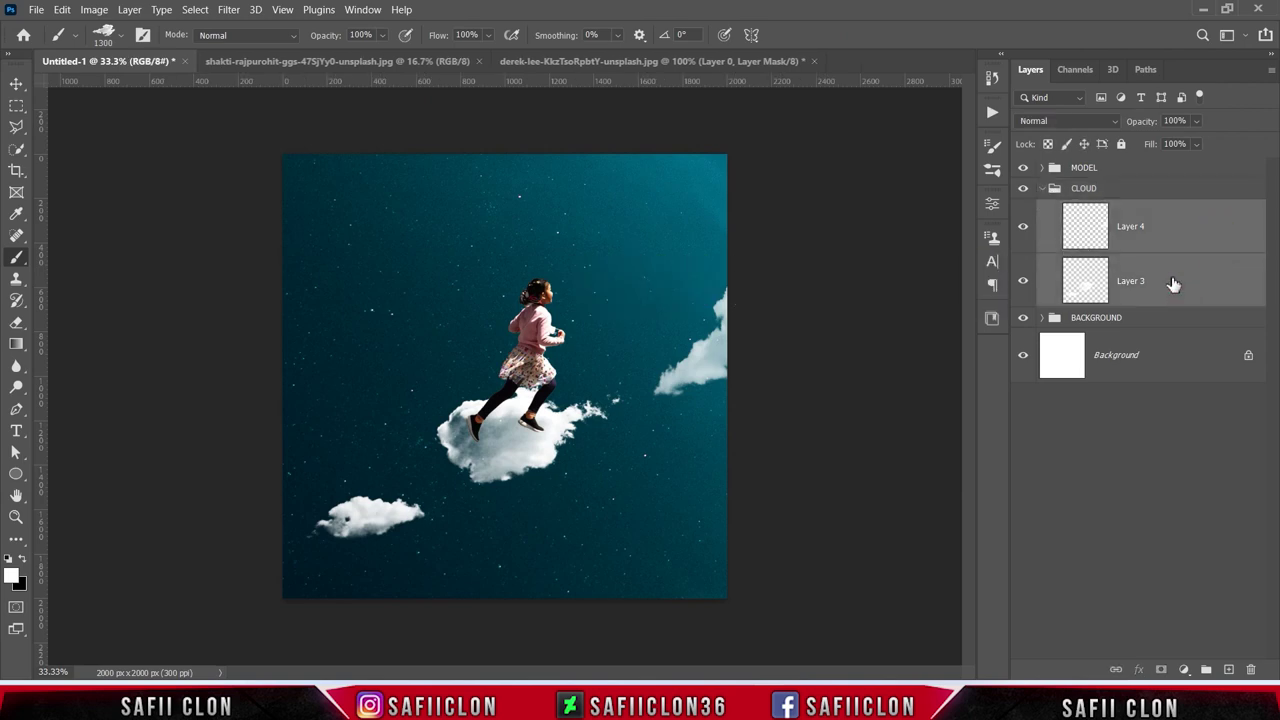
right_click(1172, 281)
click(1005, 239)
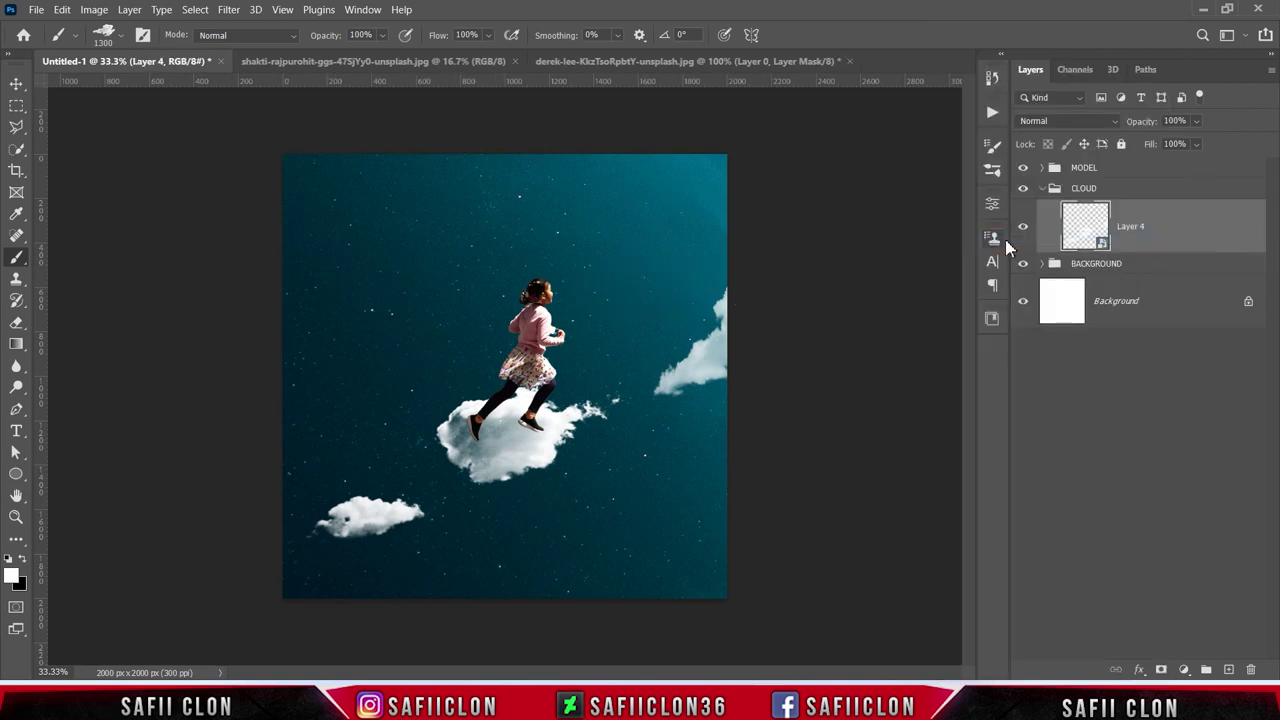
- Clip a Curves layer to the clouds, lower the white output to 128, and invert its mask
click(1187, 668)
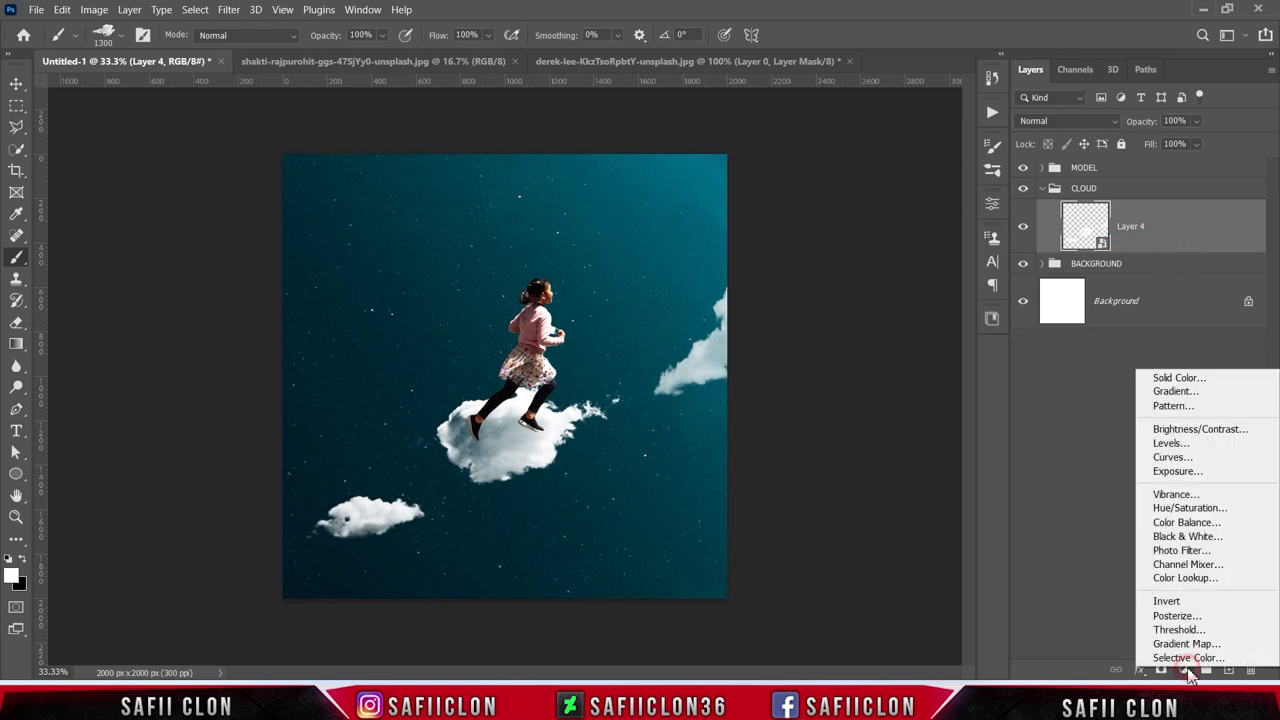
click(1172, 457)
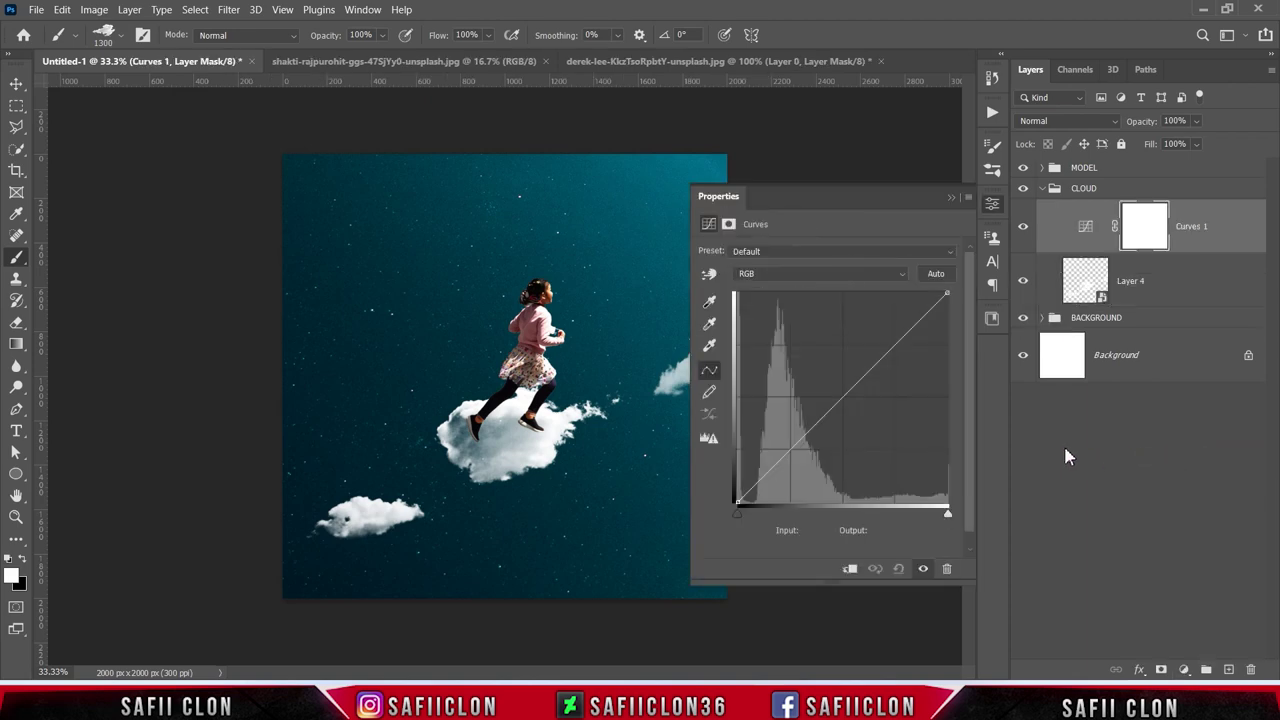
click(849, 572)
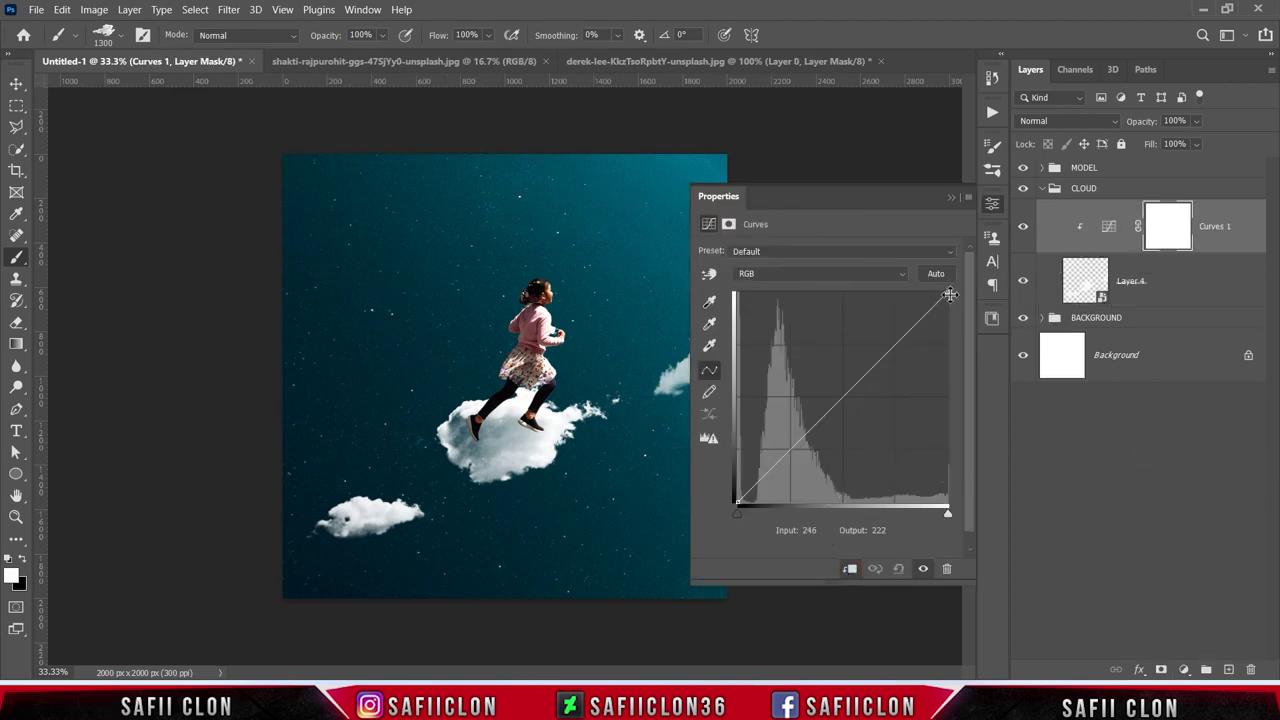
drag(947, 293, 958, 397)
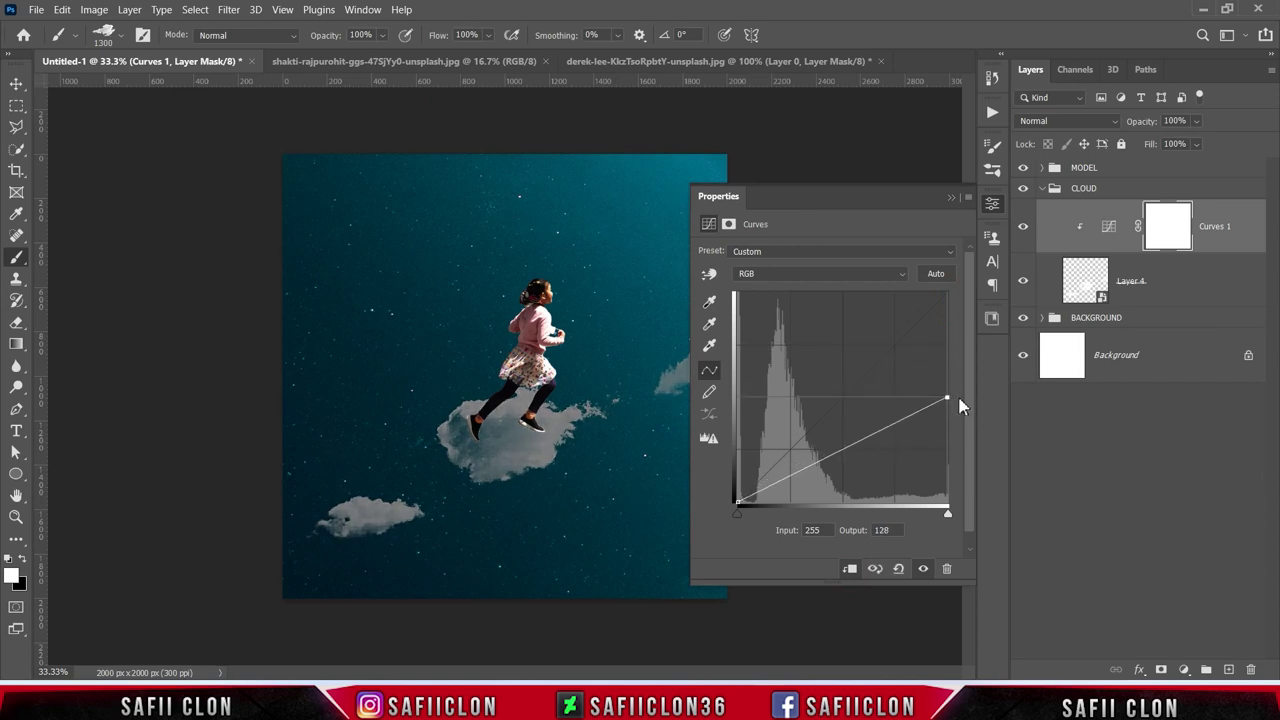
click(967, 189)
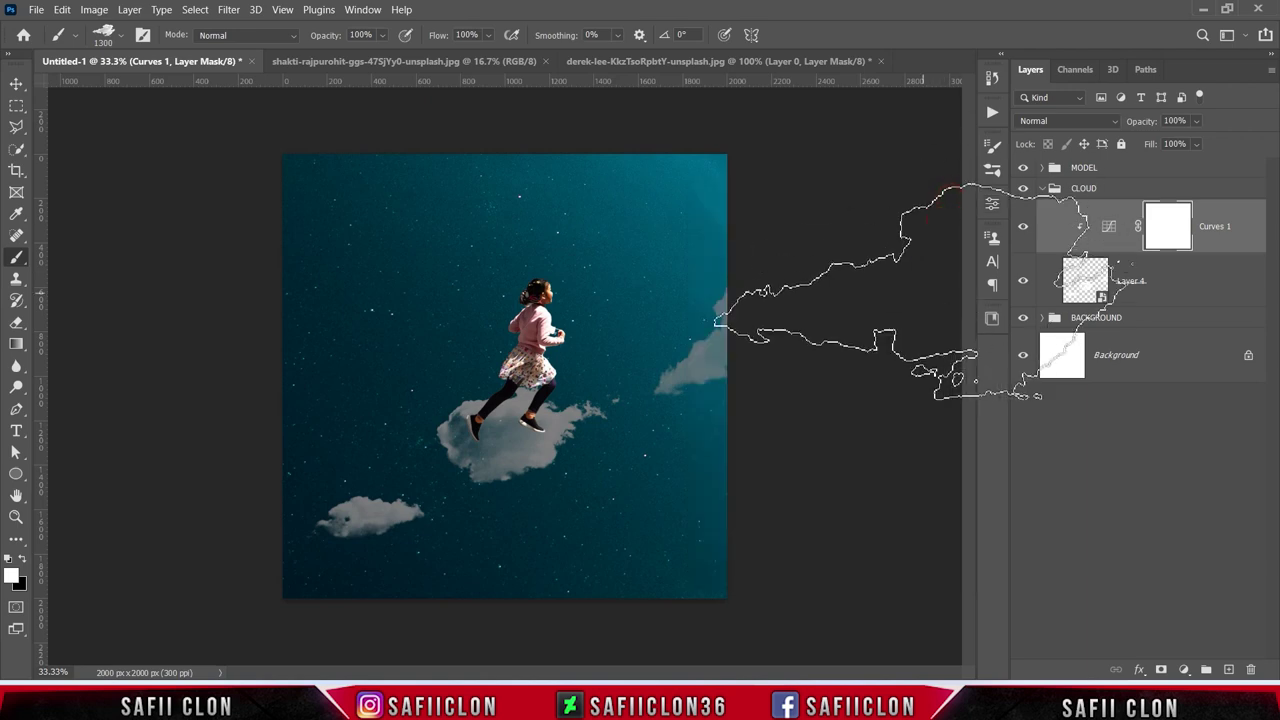
key(ctrl+i)
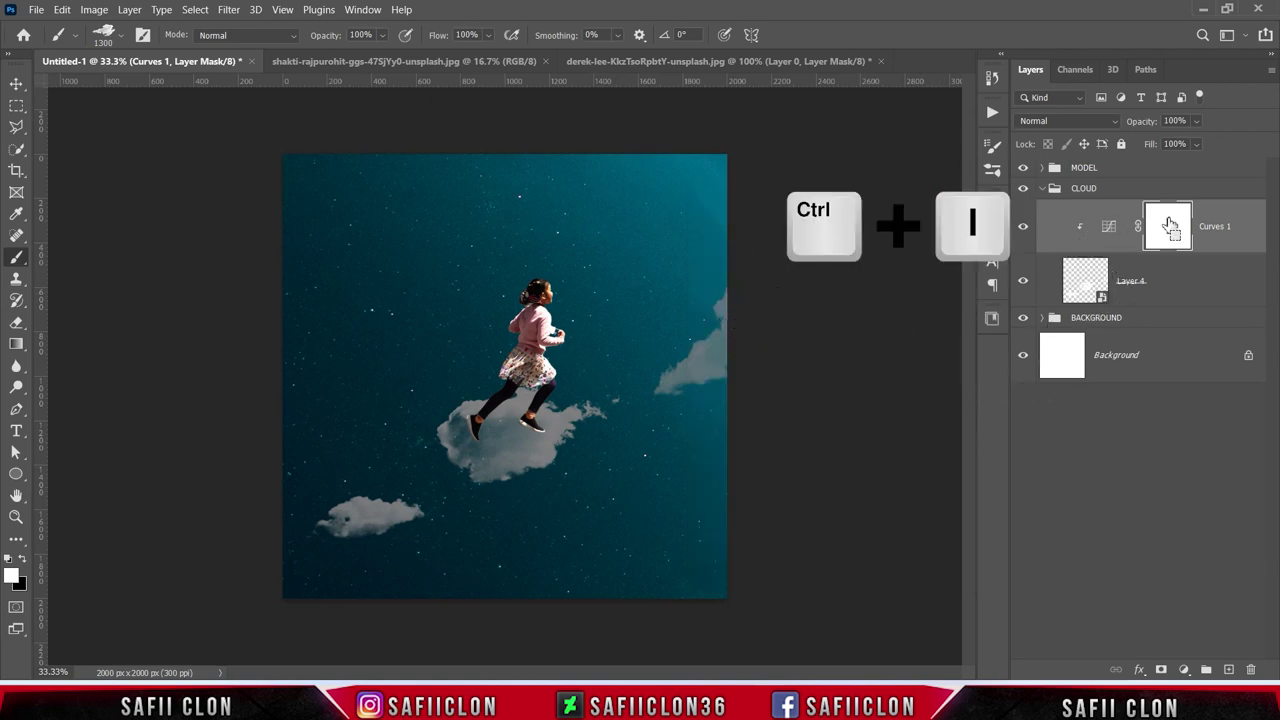
- Set up a 338 px Soft Round brush at 12% opacity
right_click(14, 262)
click(94, 262)
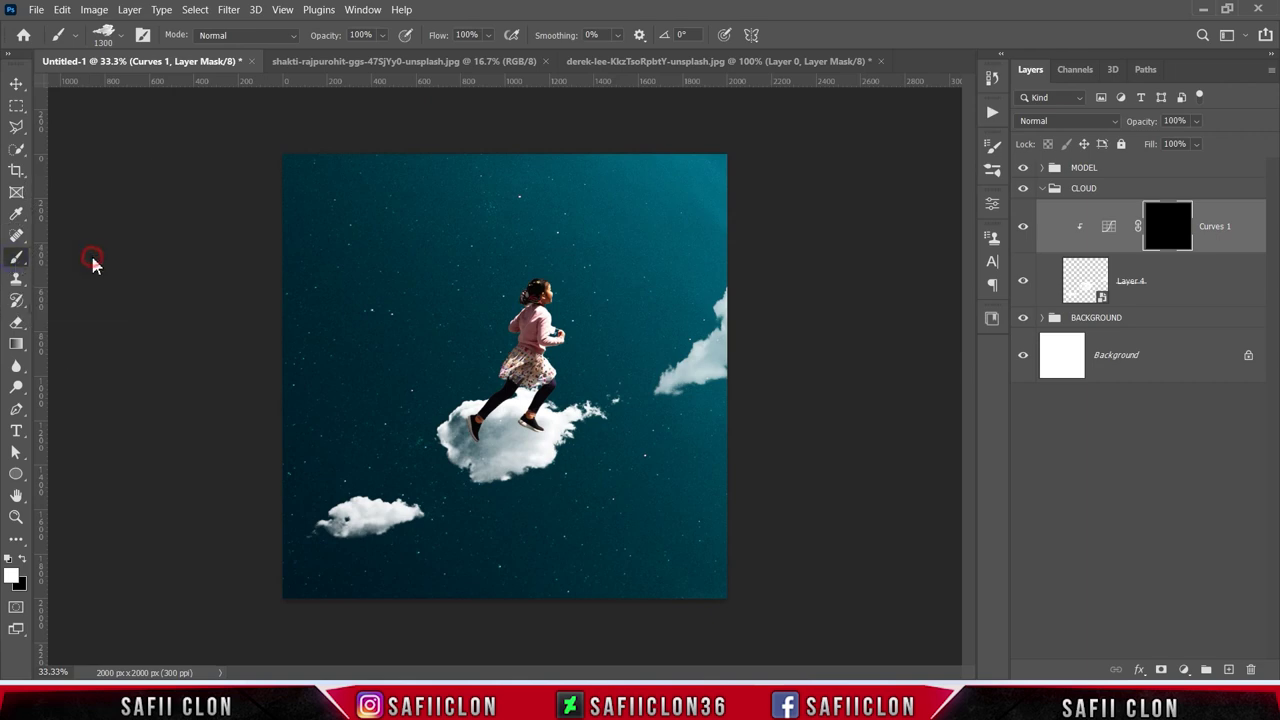
click(120, 36)
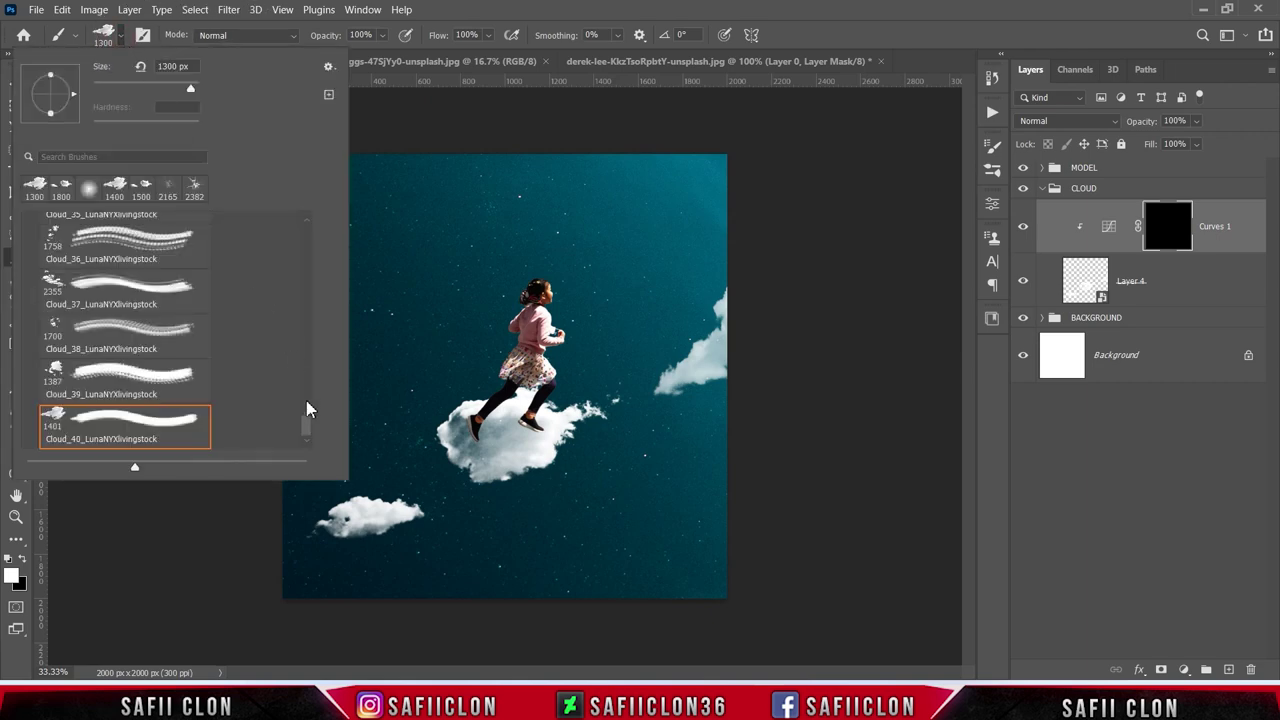
drag(307, 413, 306, 243)
click(145, 251)
drag(191, 88, 180, 88)
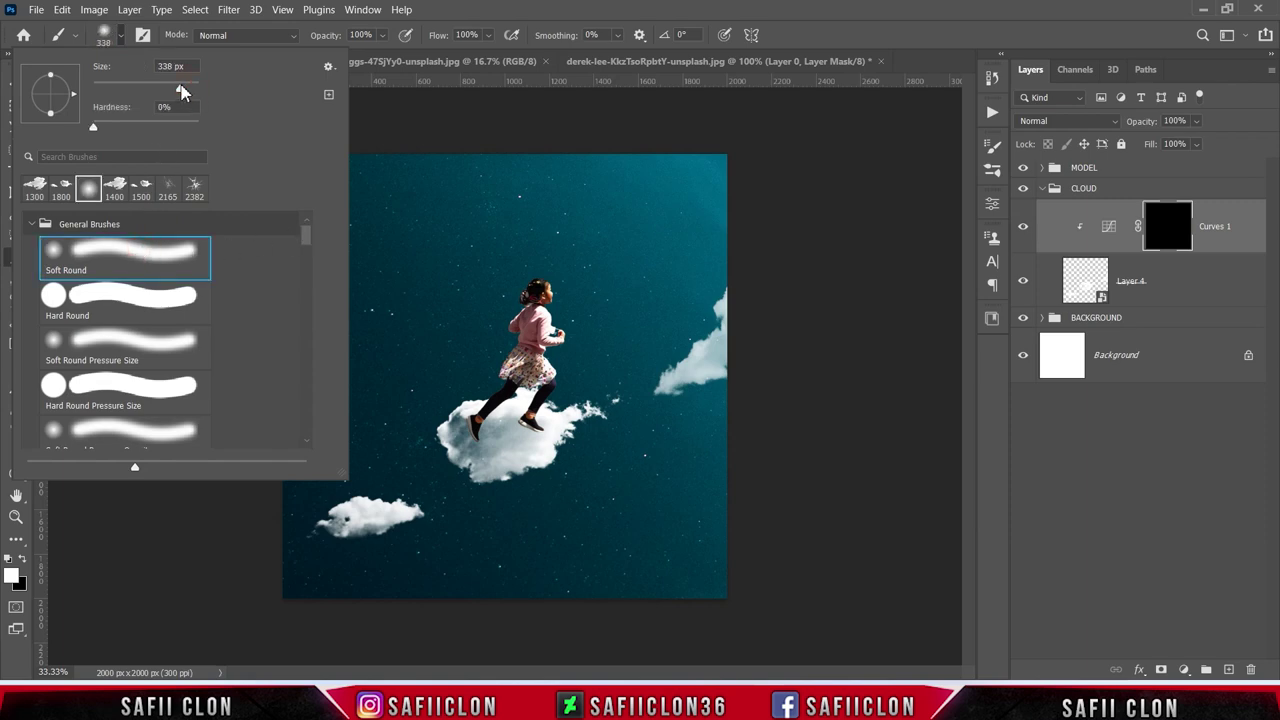
click(120, 38)
click(383, 36)
drag(371, 57, 335, 58)
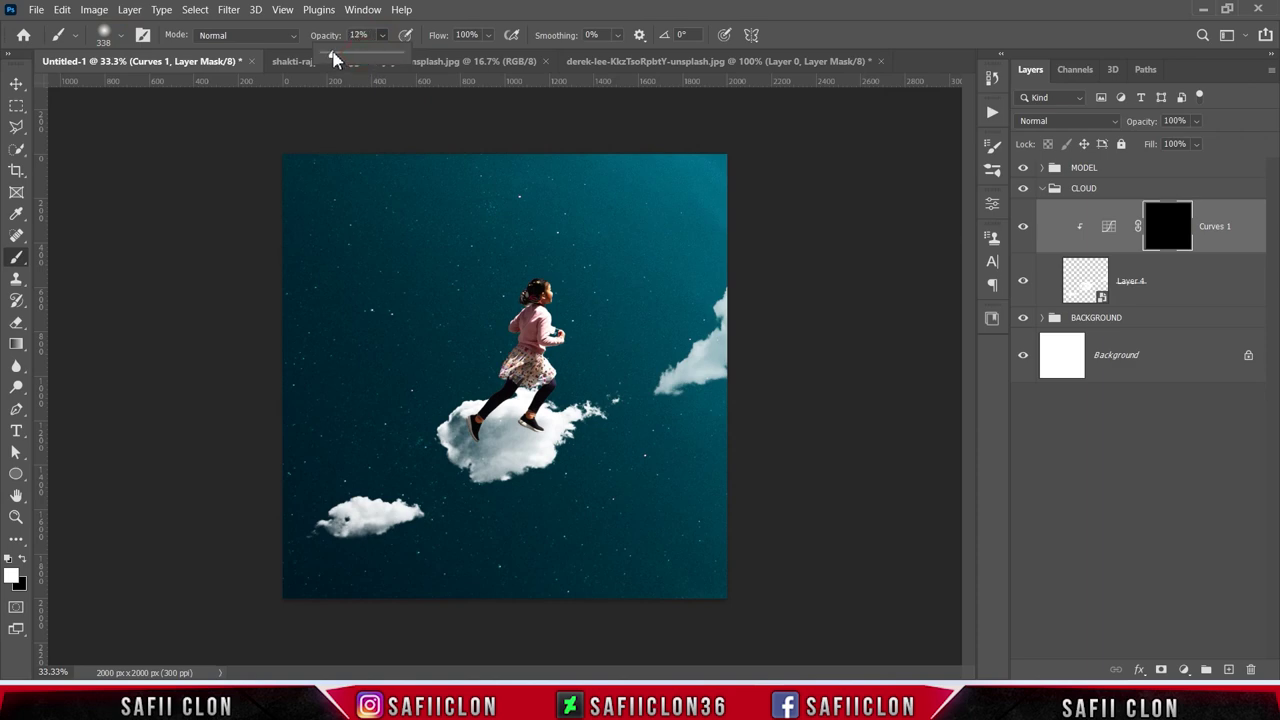
click(382, 40)
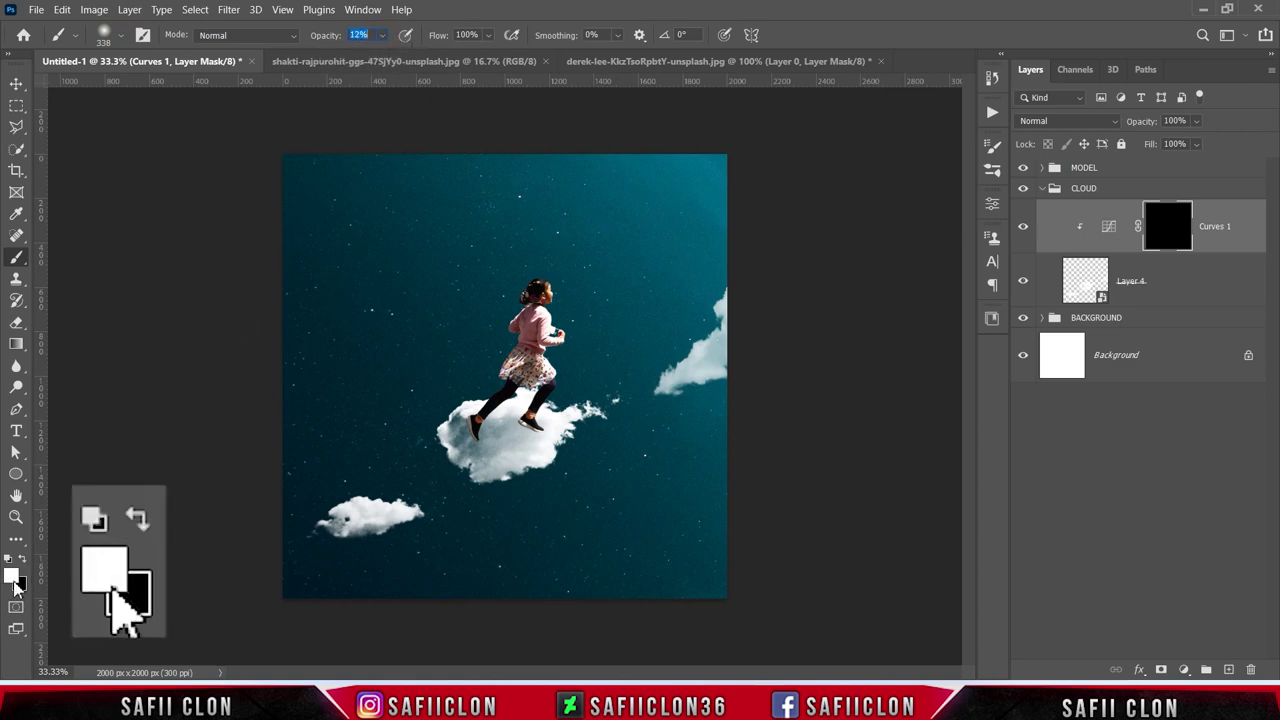
- Paint white on the Curves mask along the cloud undersides, shrinking the brush to 200 and 125 px
mouse_move(512, 488)
mouse_down()
mouse_move(535, 483)
mouse_move(457, 486)
mouse_move(466, 471)
mouse_up()
key(bracketleft)
key(bracketleft)
key(bracketleft)
drag(380, 540, 349, 534)
drag(657, 409, 634, 423)
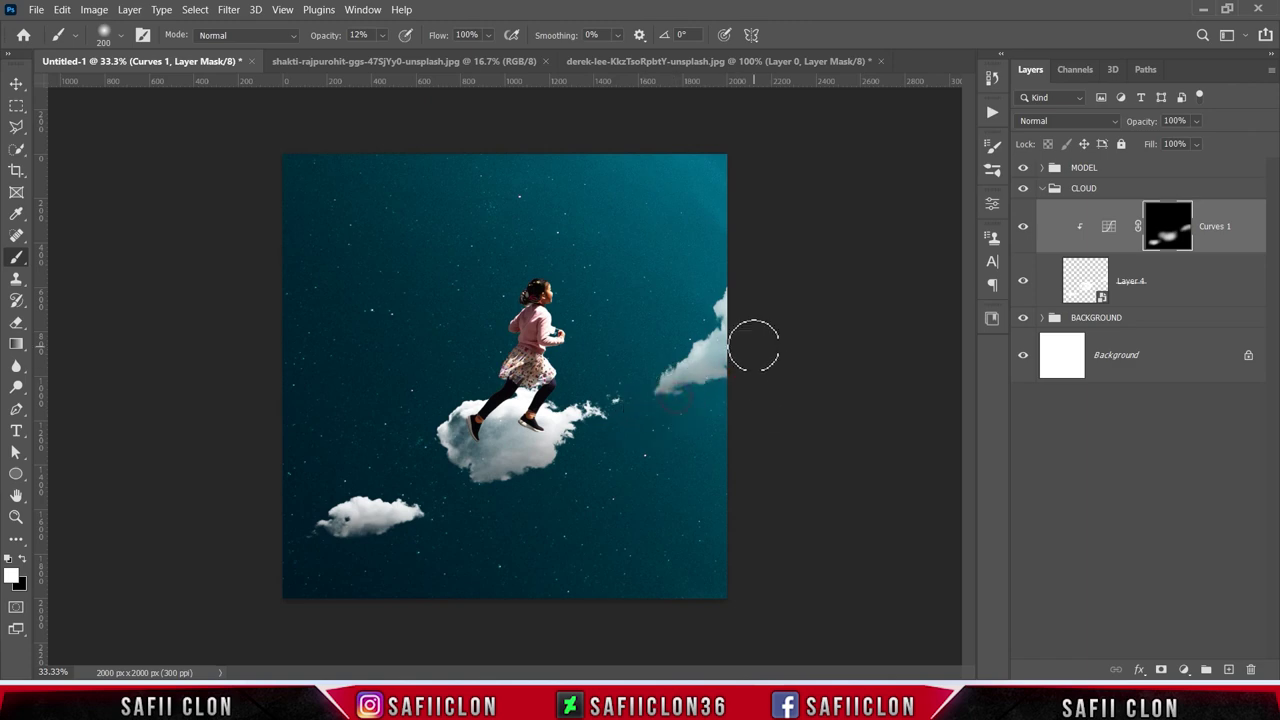
drag(300, 523, 331, 517)
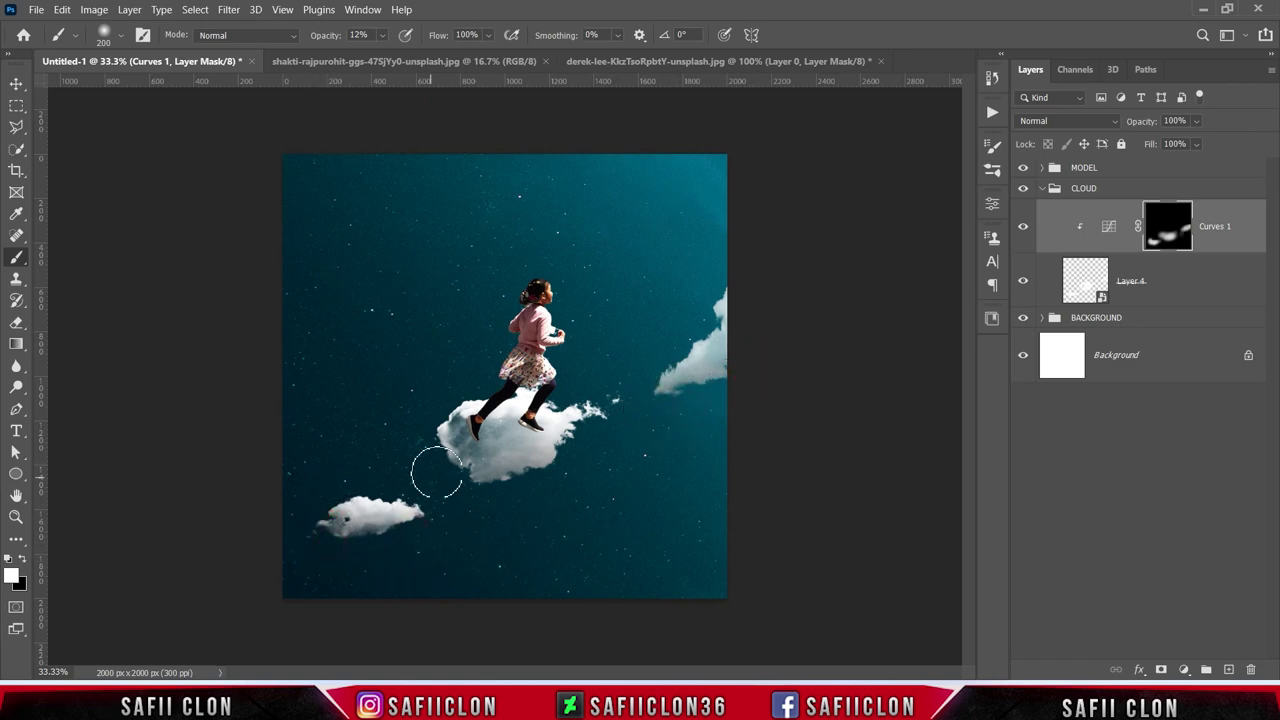
key(bracketleft)
key(bracketleft)
key(bracketleft)
drag(535, 467, 470, 478)
mouse_move(655, 385)
mouse_down()
mouse_move(680, 390)
mouse_move(665, 400)
mouse_up()
drag(565, 438, 538, 458)
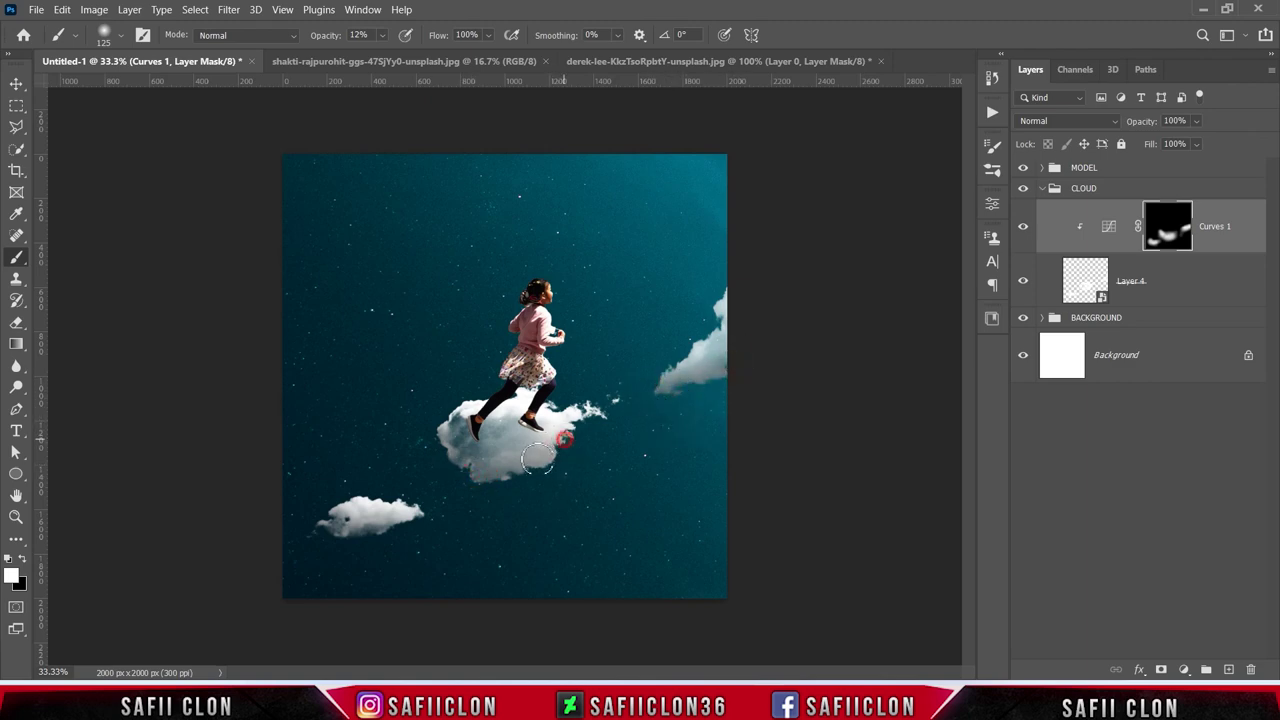
- Toggle the Curves darkening off and on to compare the shaded clouds
click(1023, 227)
click(1026, 228)
click(1027, 228)
click(1027, 228)
click(1184, 669)
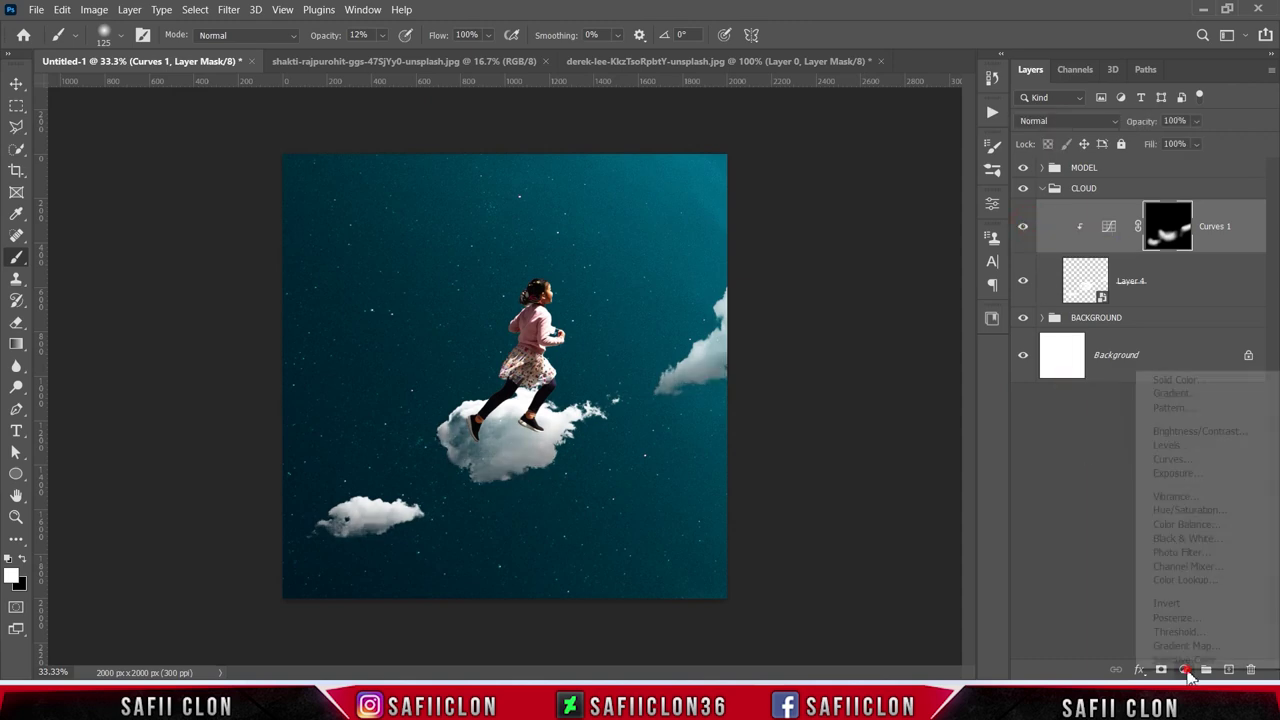
- Clip an Exposure layer to the clouds with Offset about -0.1, and compare before and after
click(1192, 474)
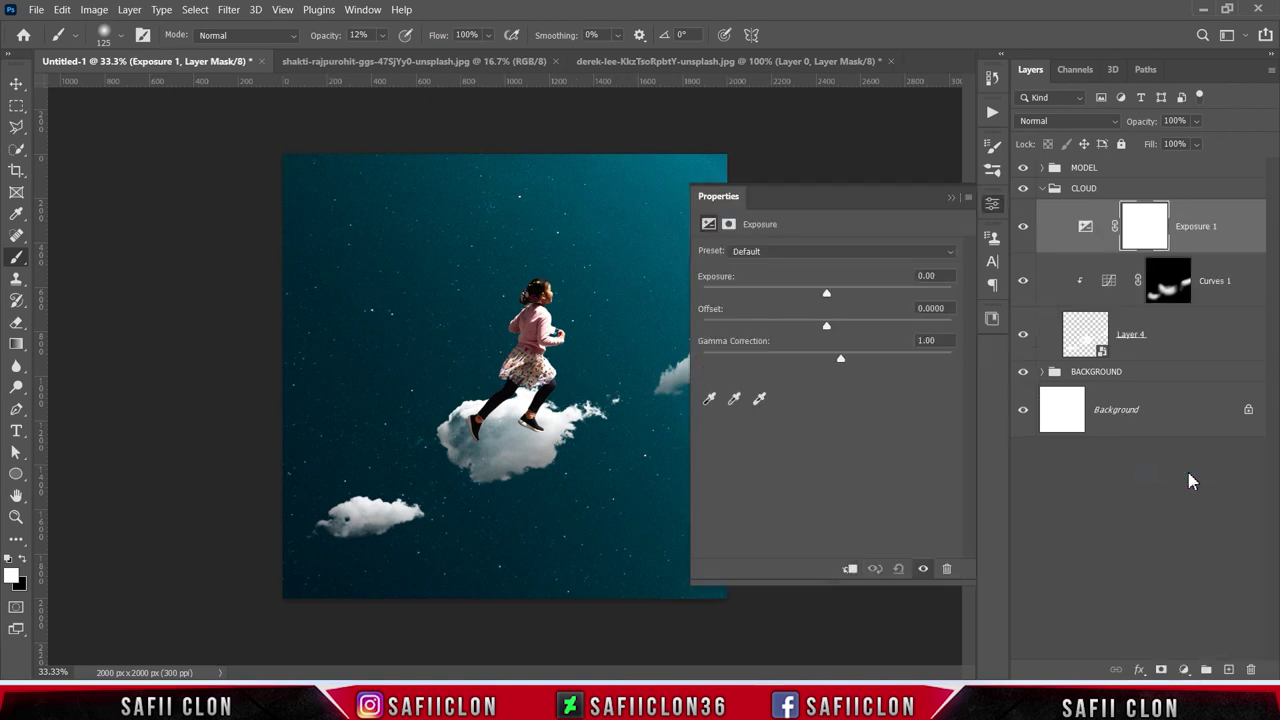
click(850, 570)
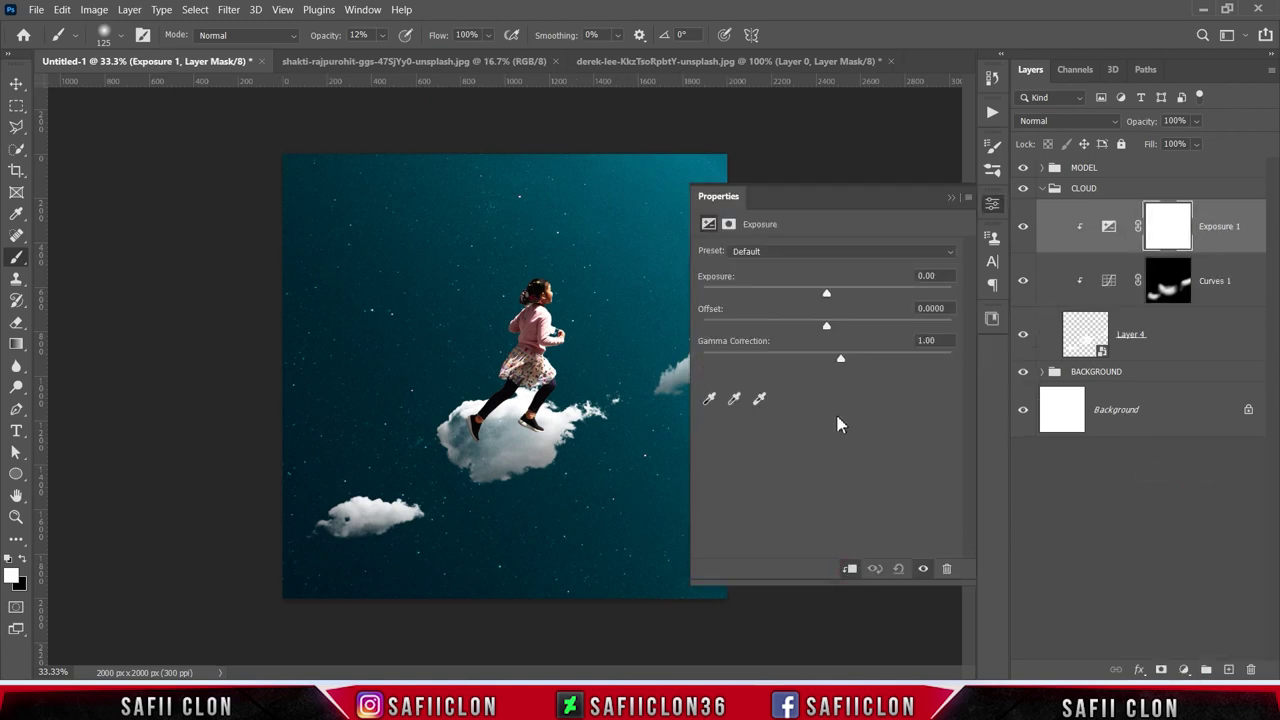
drag(828, 331, 825, 331)
drag(818, 329, 795, 323)
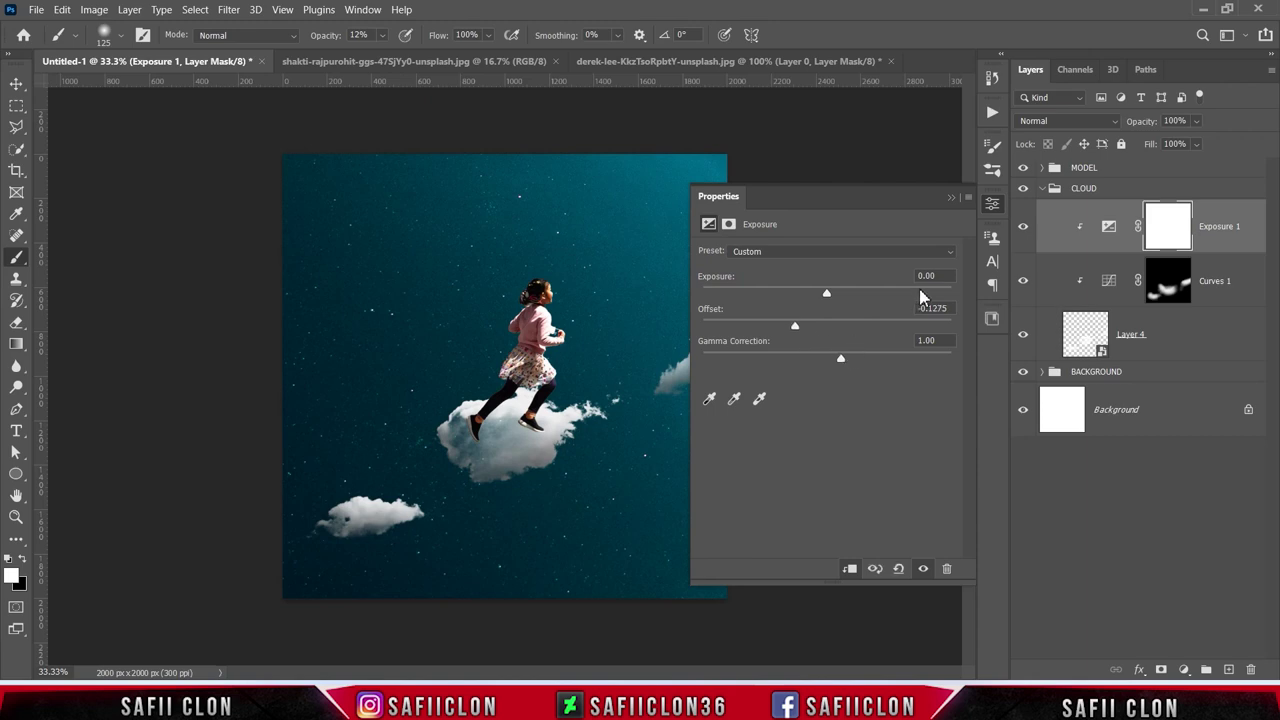
click(951, 198)
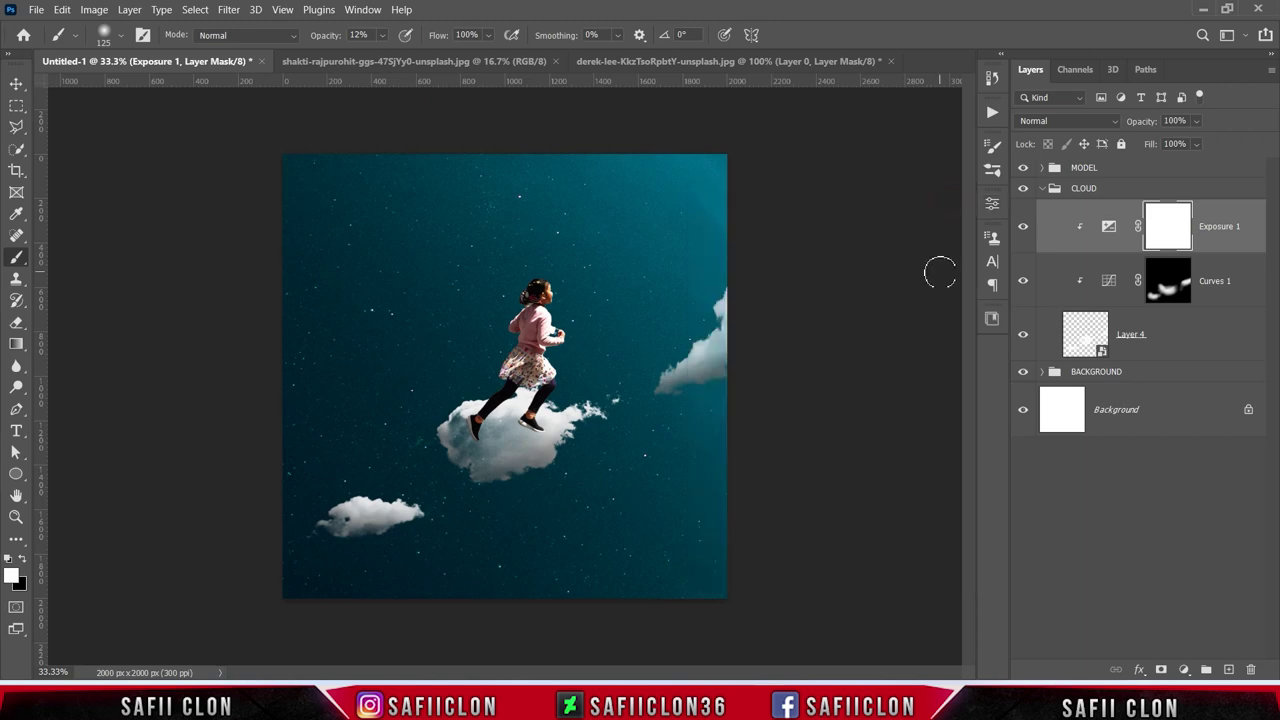
click(1023, 228)
click(1023, 228)
click(1023, 229)
click(1023, 229)
- Clip a HorrorBlue.3DL Color Lookup to the clouds and reduce its fill to 59%
click(1183, 669)
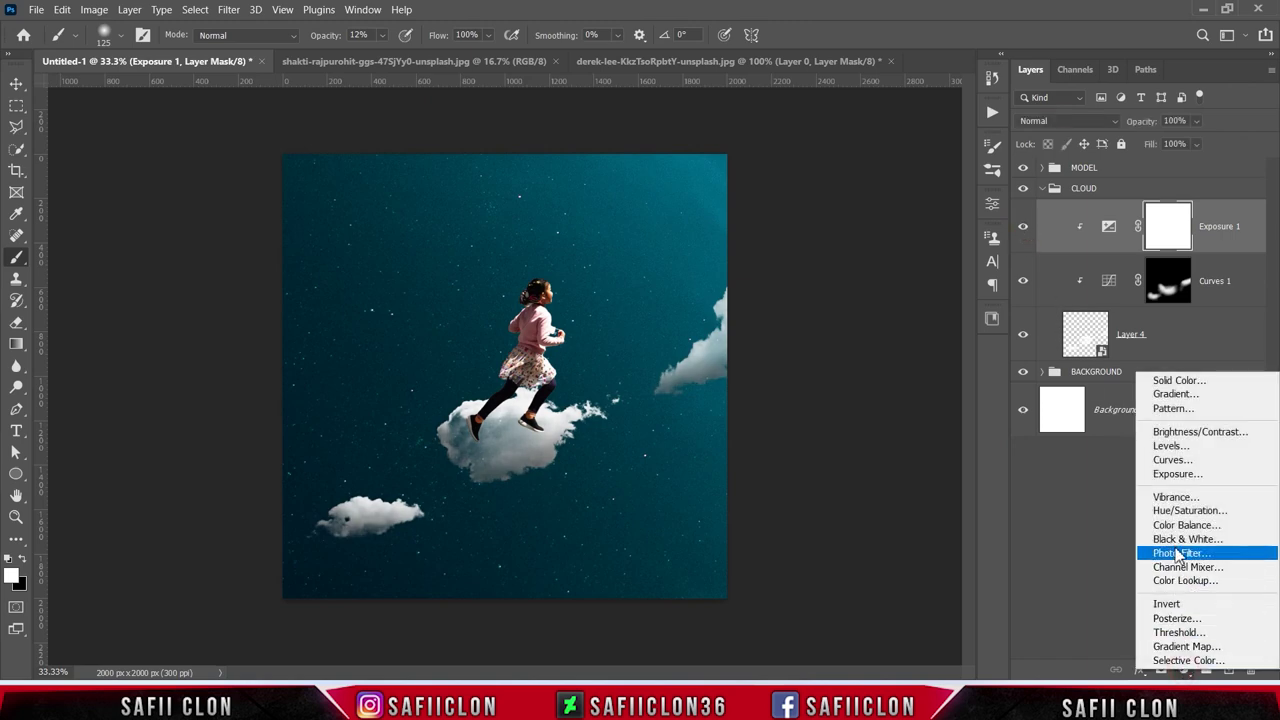
click(1183, 581)
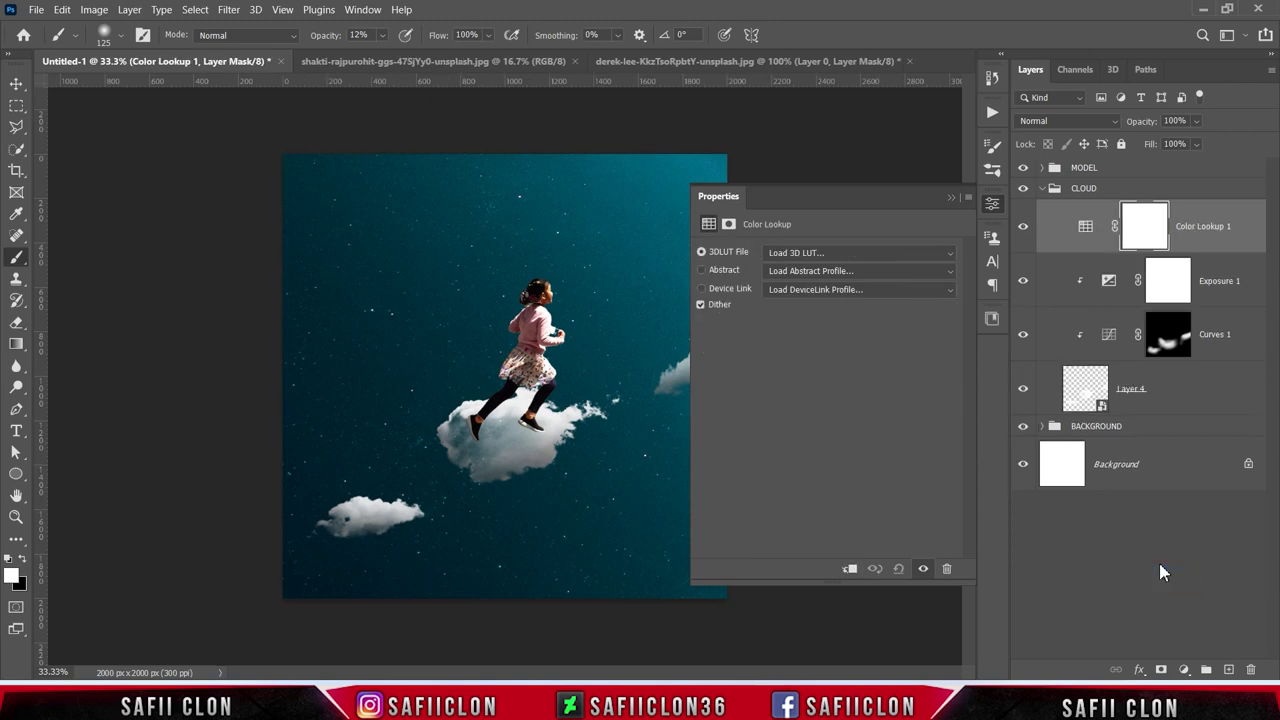
click(849, 569)
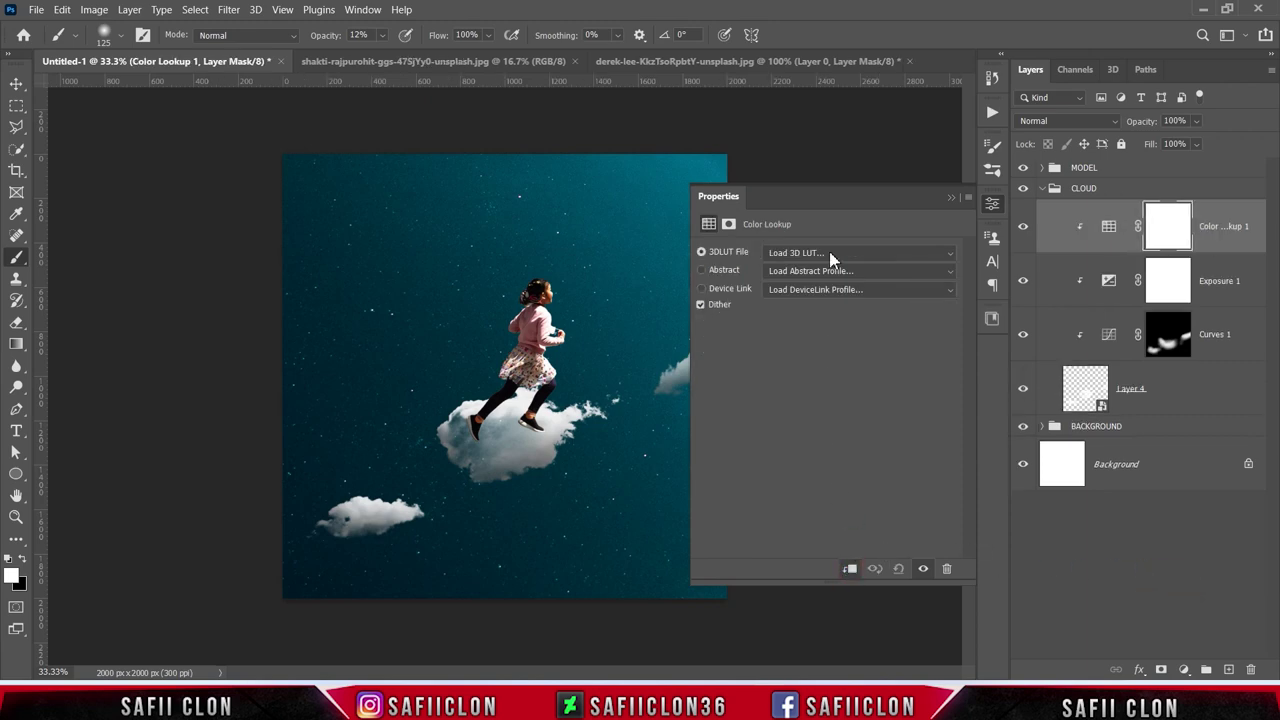
click(829, 252)
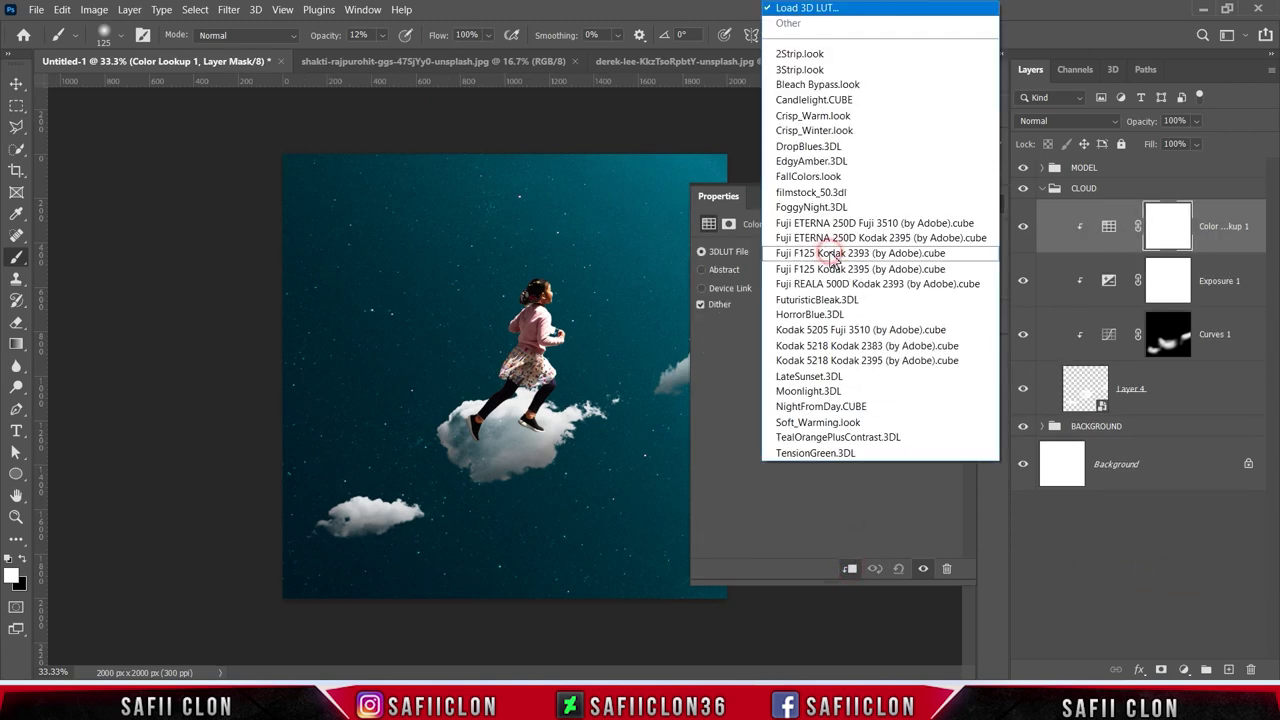
click(820, 315)
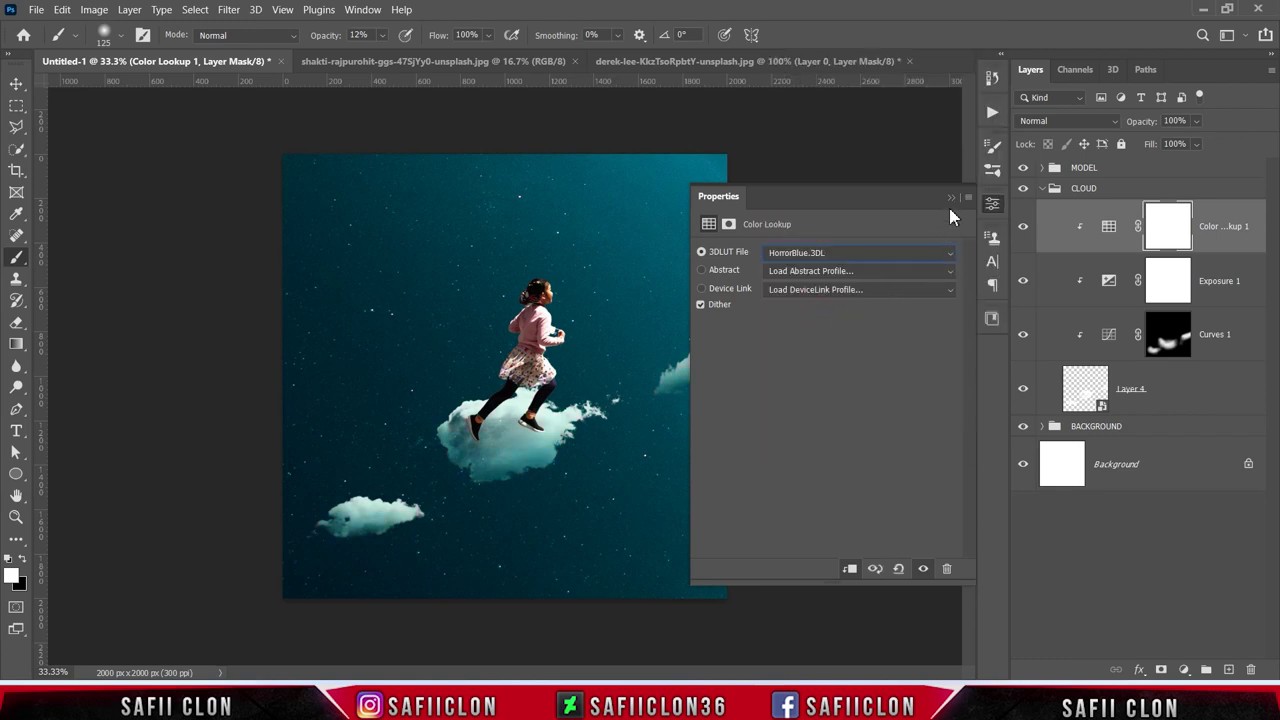
click(951, 198)
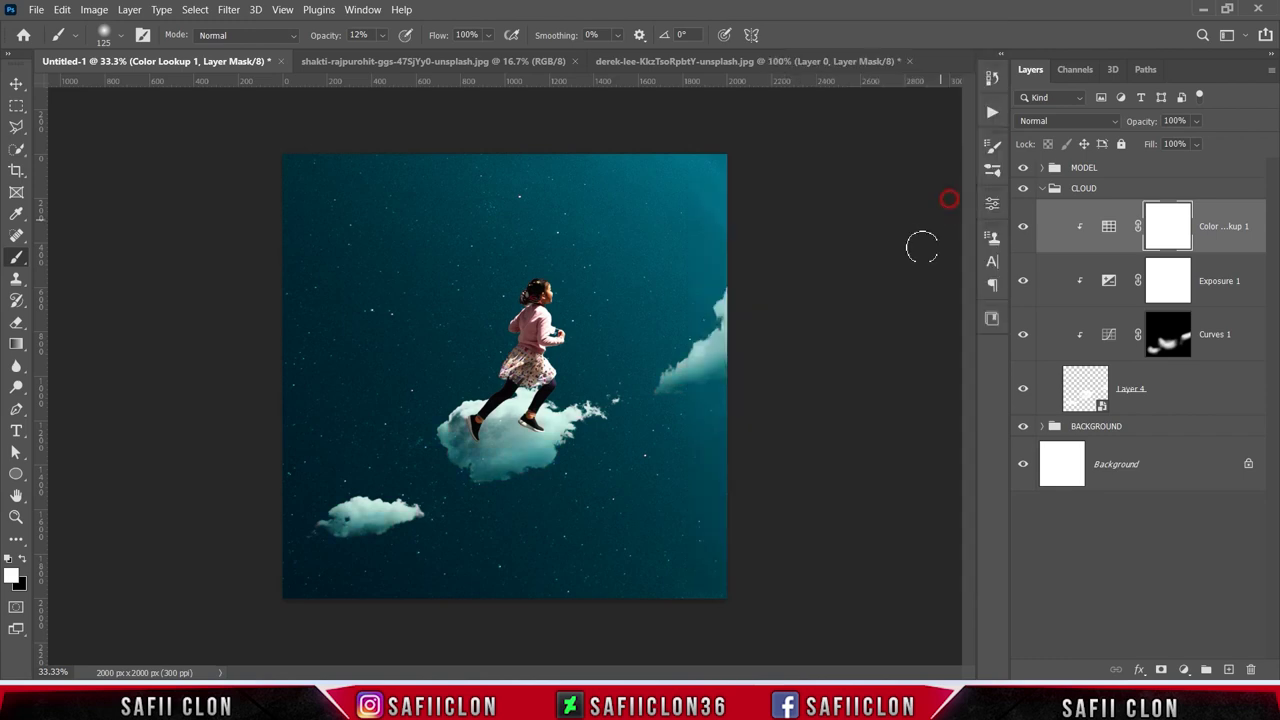
click(1197, 144)
drag(1212, 163, 1183, 168)
- Toggle the Color Lookup off and on to compare the cloud tint
click(1023, 230)
click(1023, 230)
click(1023, 230)
click(1023, 230)
- Target the mask of the girl's Layer 2 in the MODEL group and open Select and Mask
click(1041, 189)
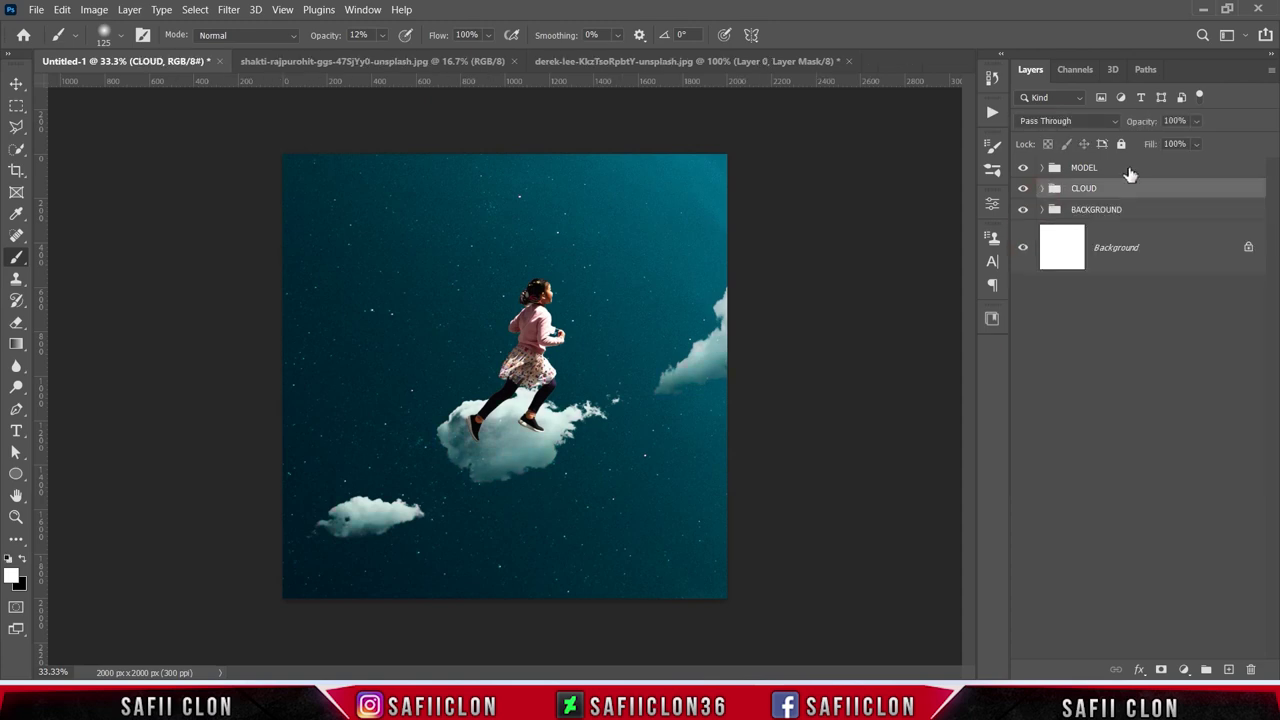
click(1128, 170)
click(1041, 168)
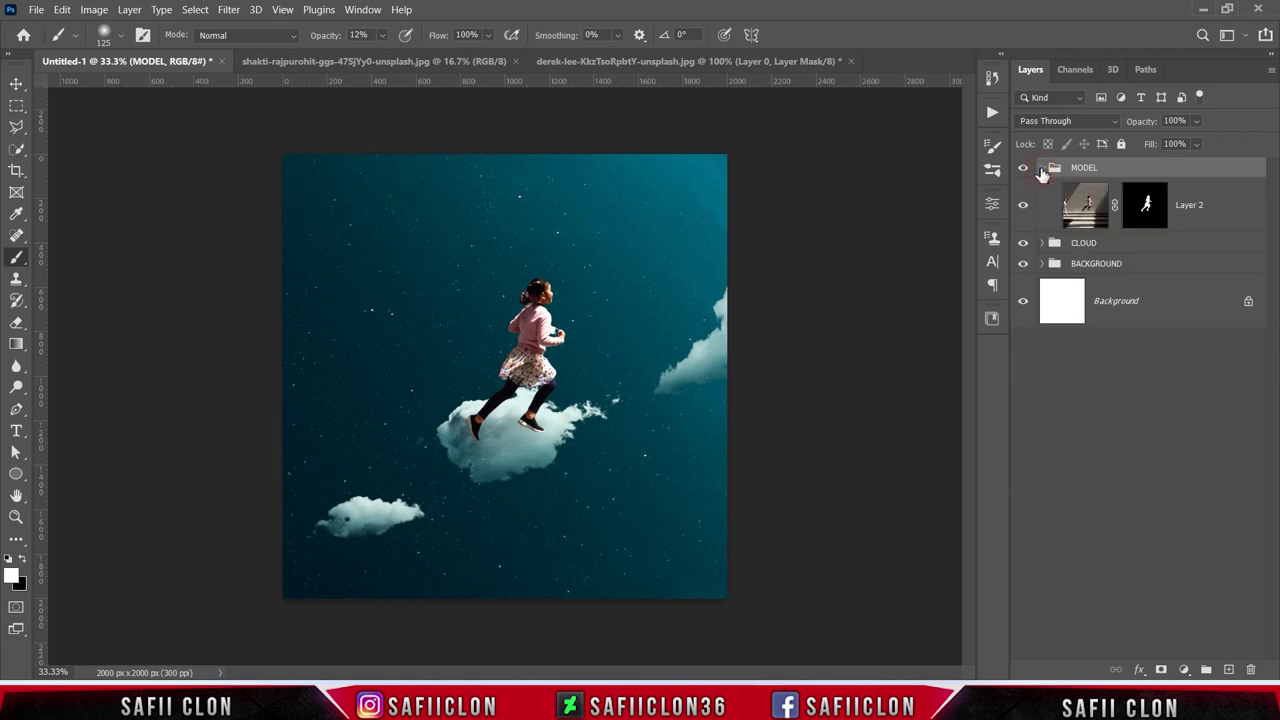
click(1218, 208)
click(1146, 205)
right_click(1146, 205)
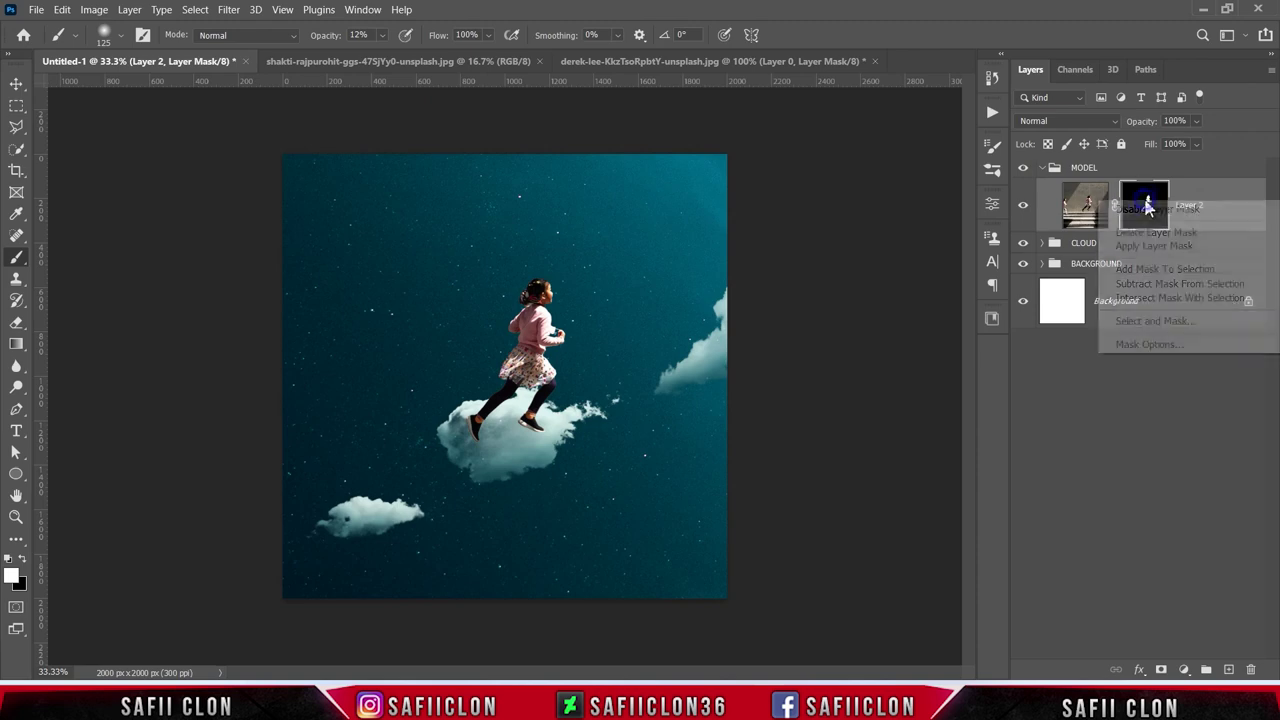
click(1160, 321)
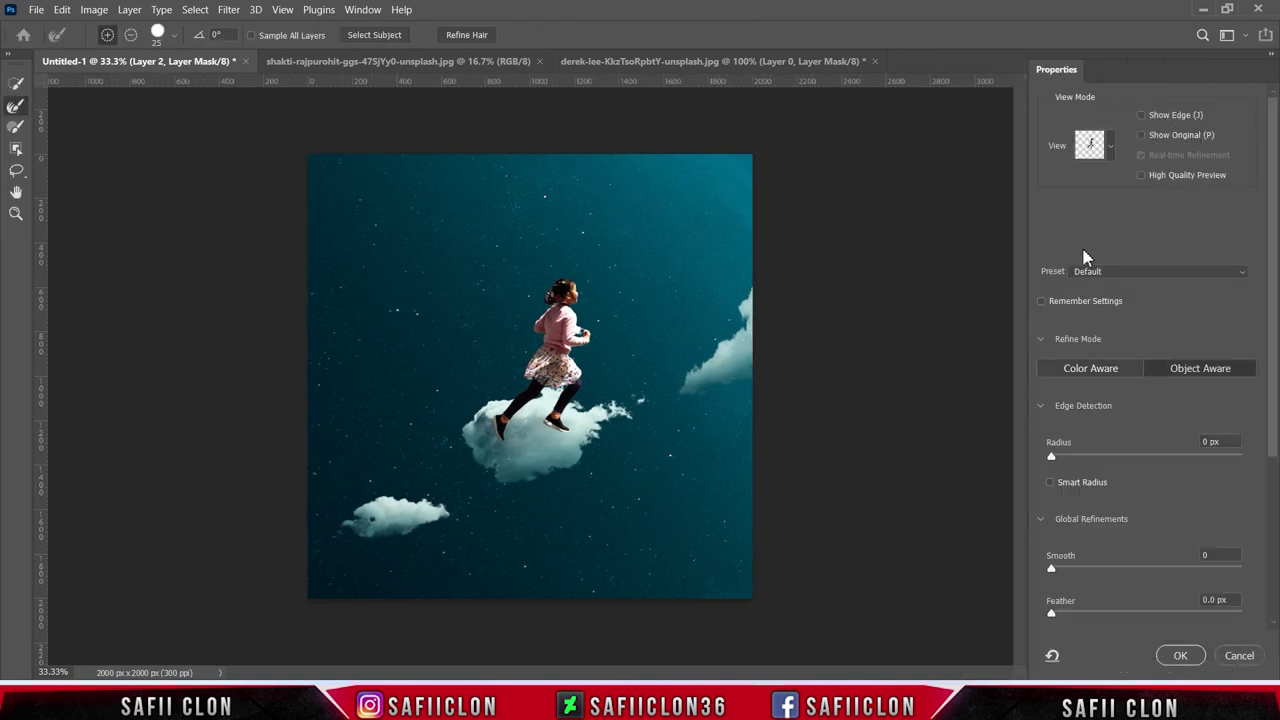
- Refine the hair fringe with a 22 px Refine Edge brush, then apply the mask
click(1109, 146)
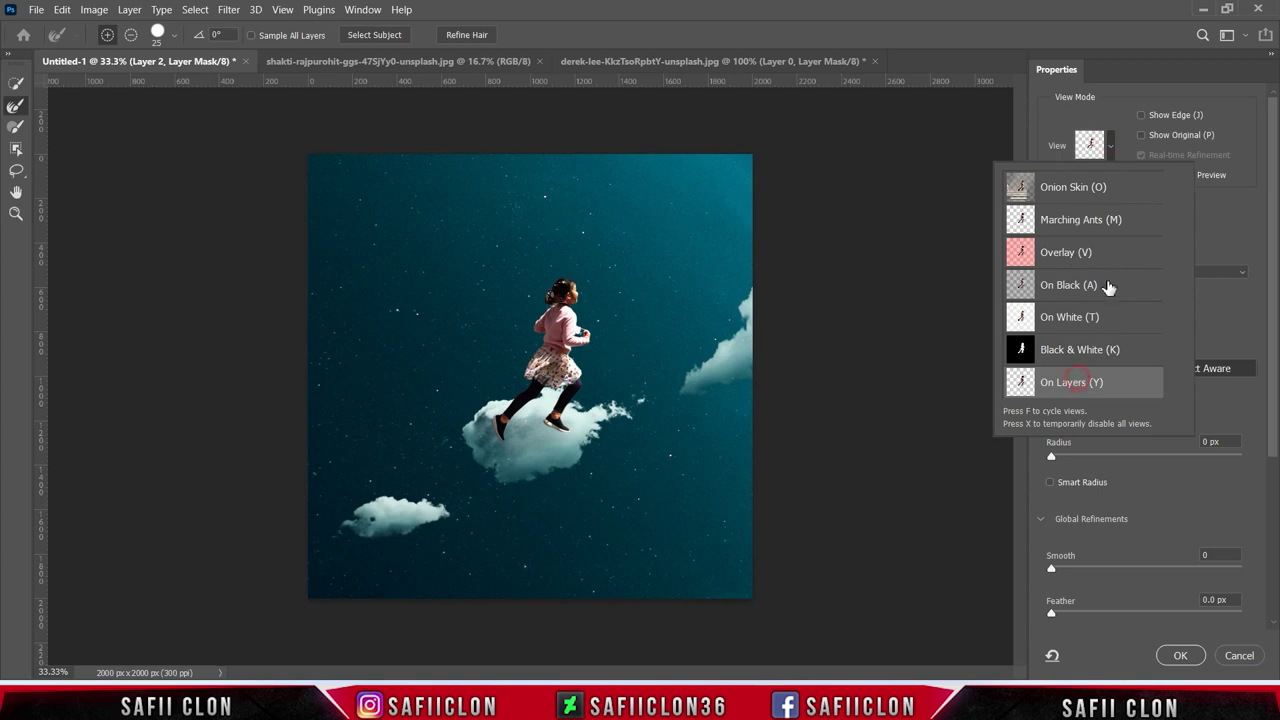
click(1112, 152)
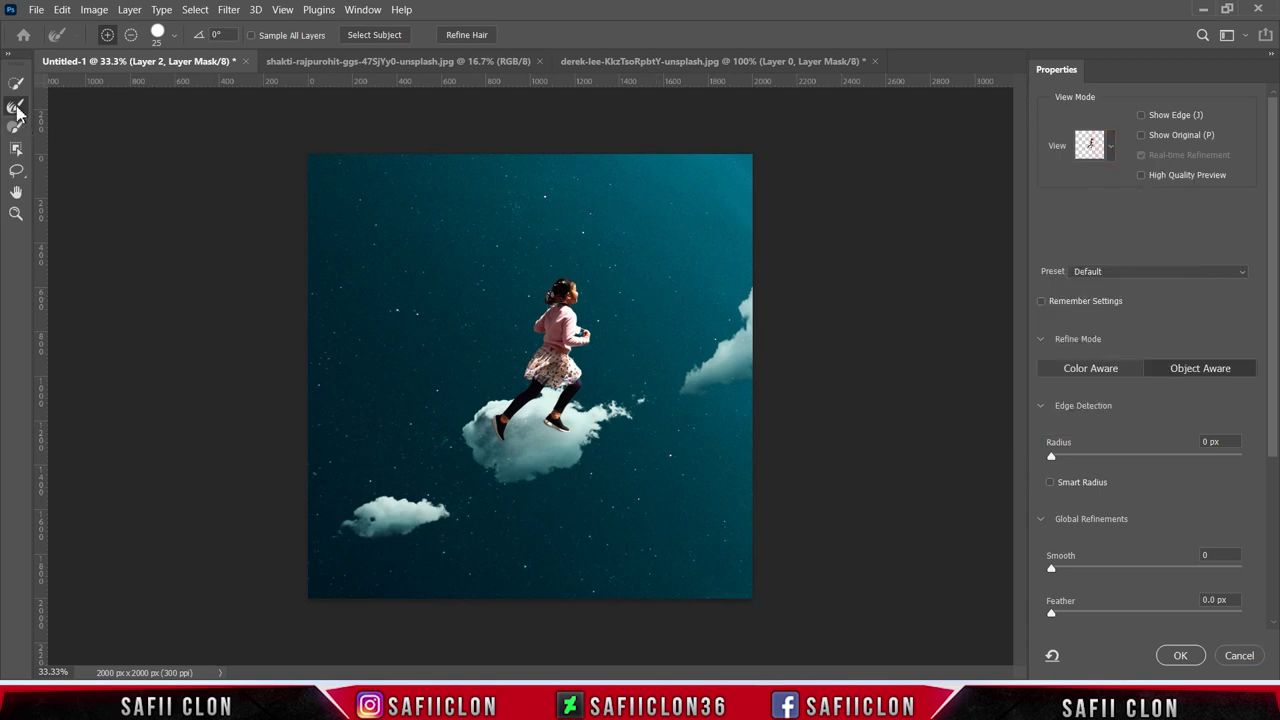
click(176, 36)
drag(105, 87, 100, 87)
click(175, 40)
key(ctrl+plus)
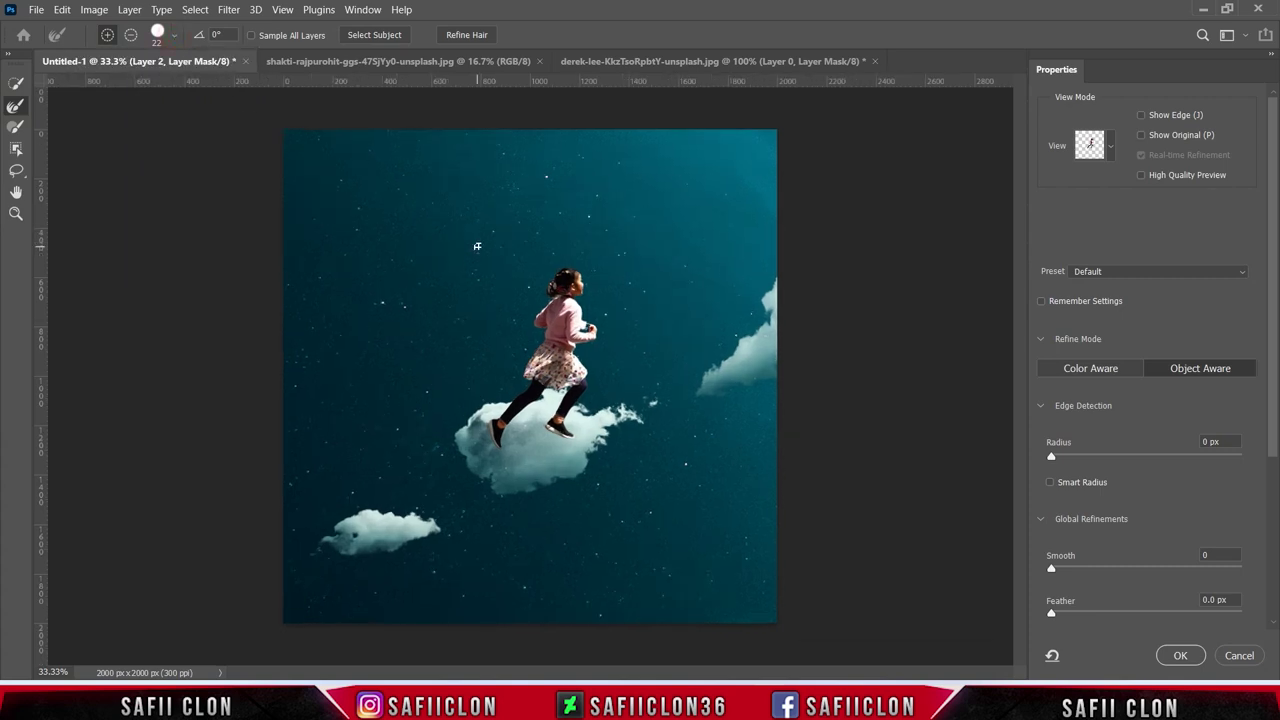
drag(567, 260, 624, 253)
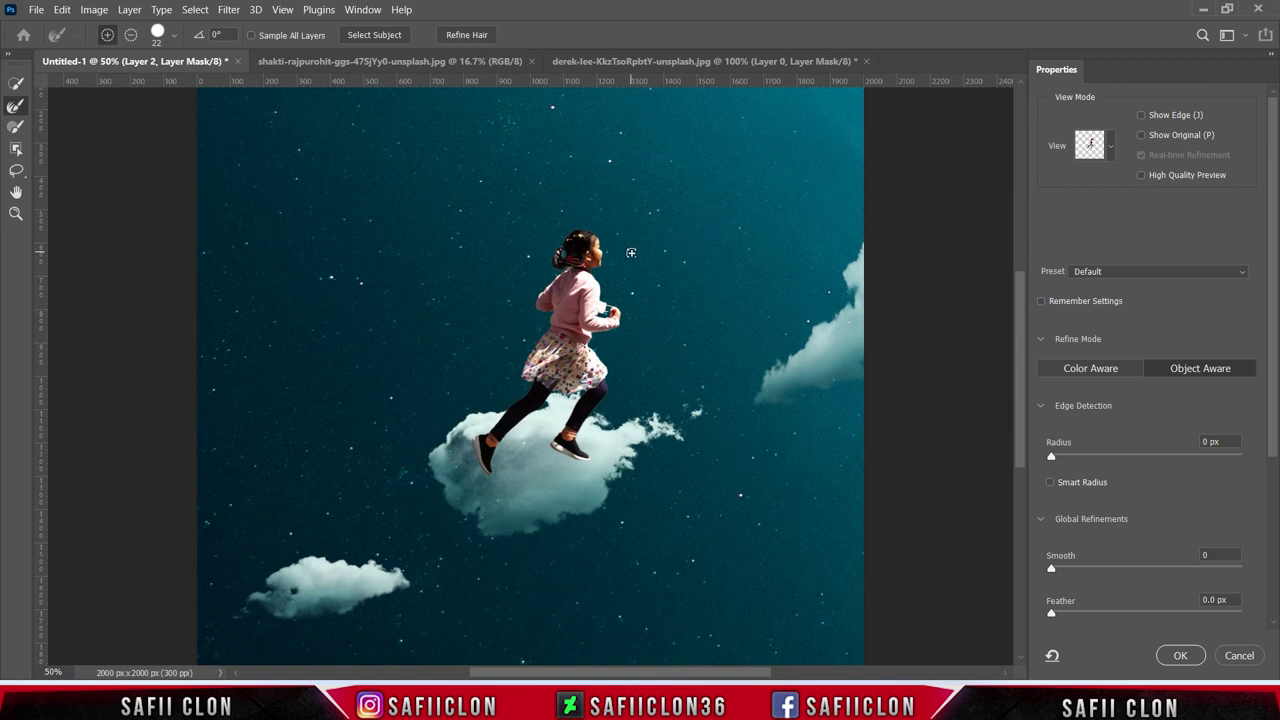
key(bracketleft)
key(bracketleft)
key(ctrl+minus)
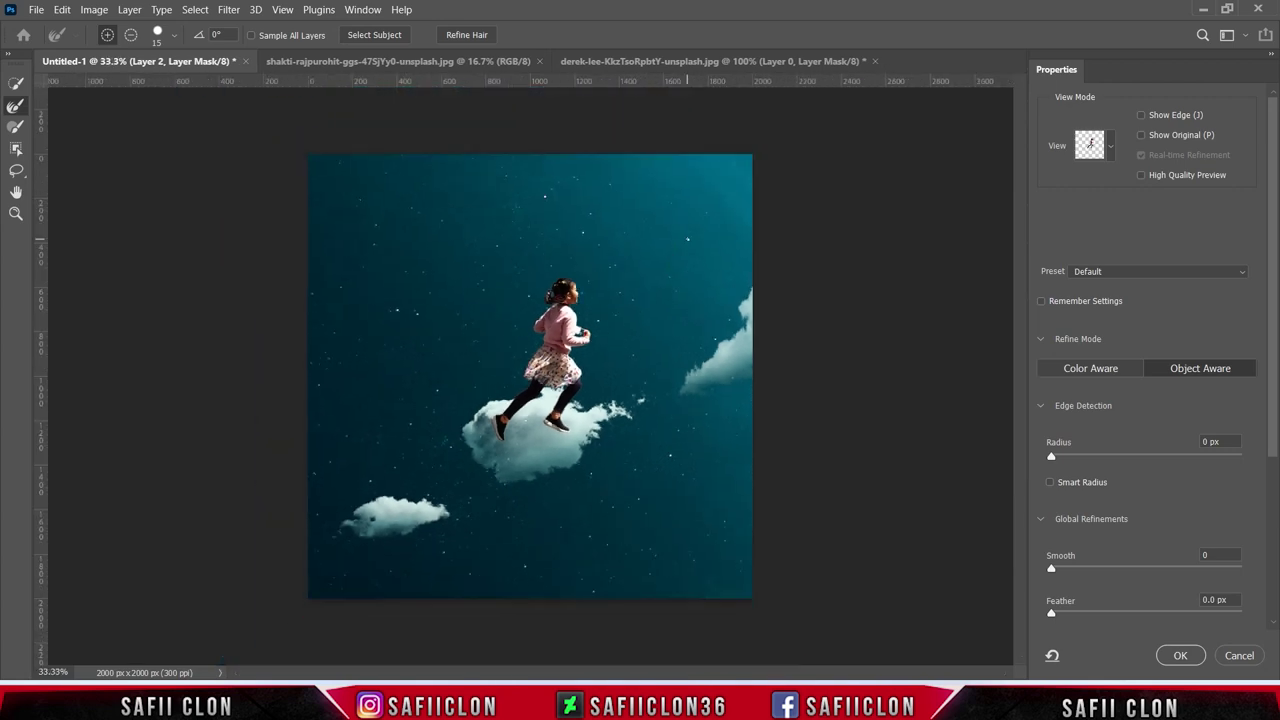
click(1178, 656)
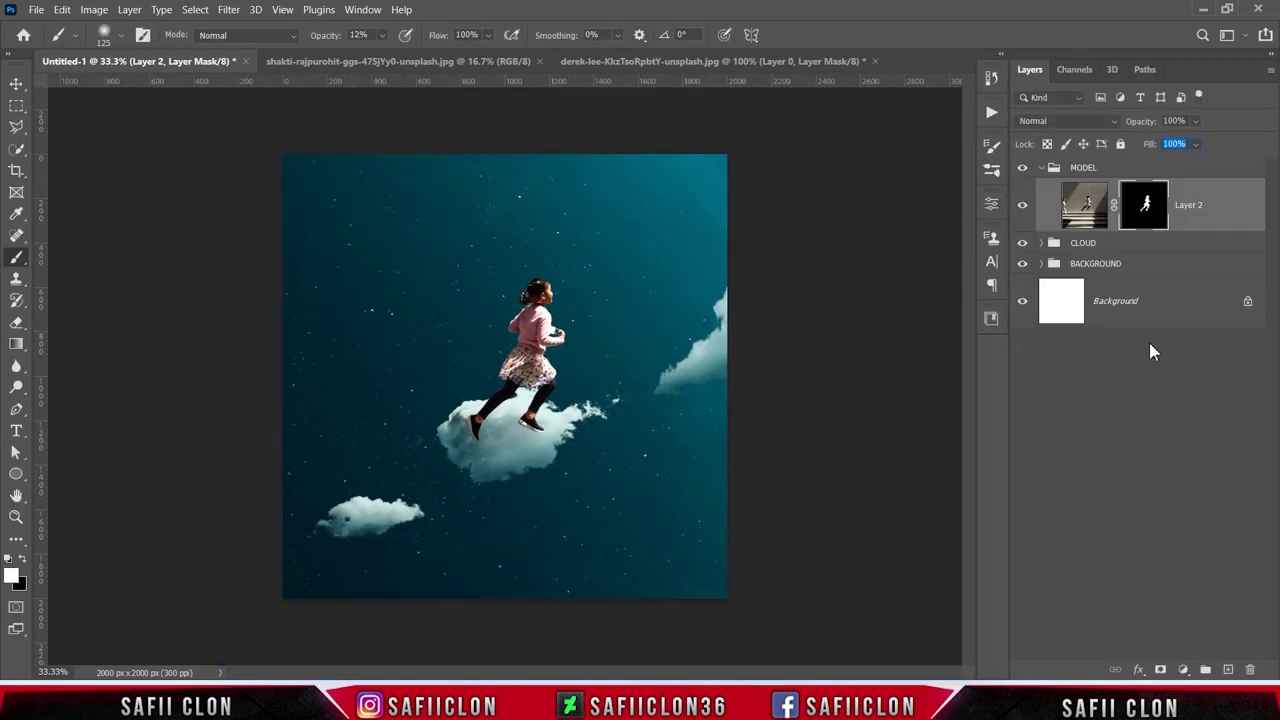
key(ctrl+2)
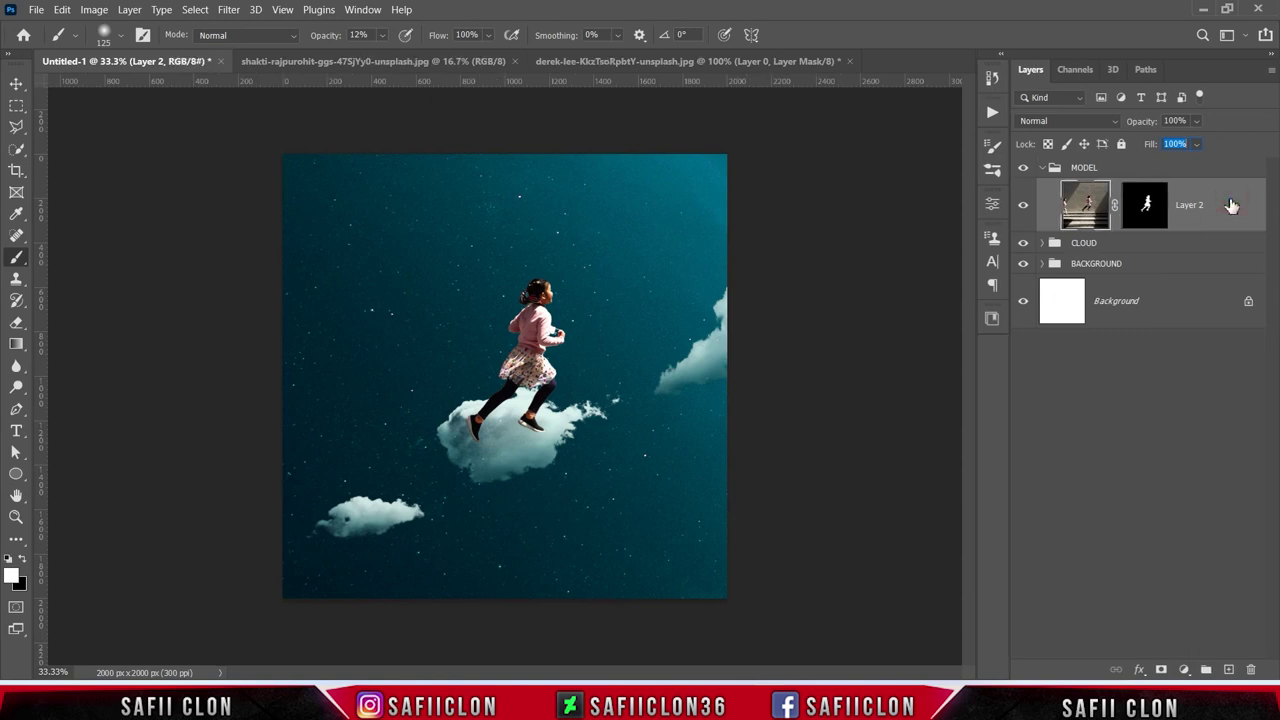
- Clip a Color Balance layer to the girl and shift the Shadows slightly toward blue
click(1184, 669)
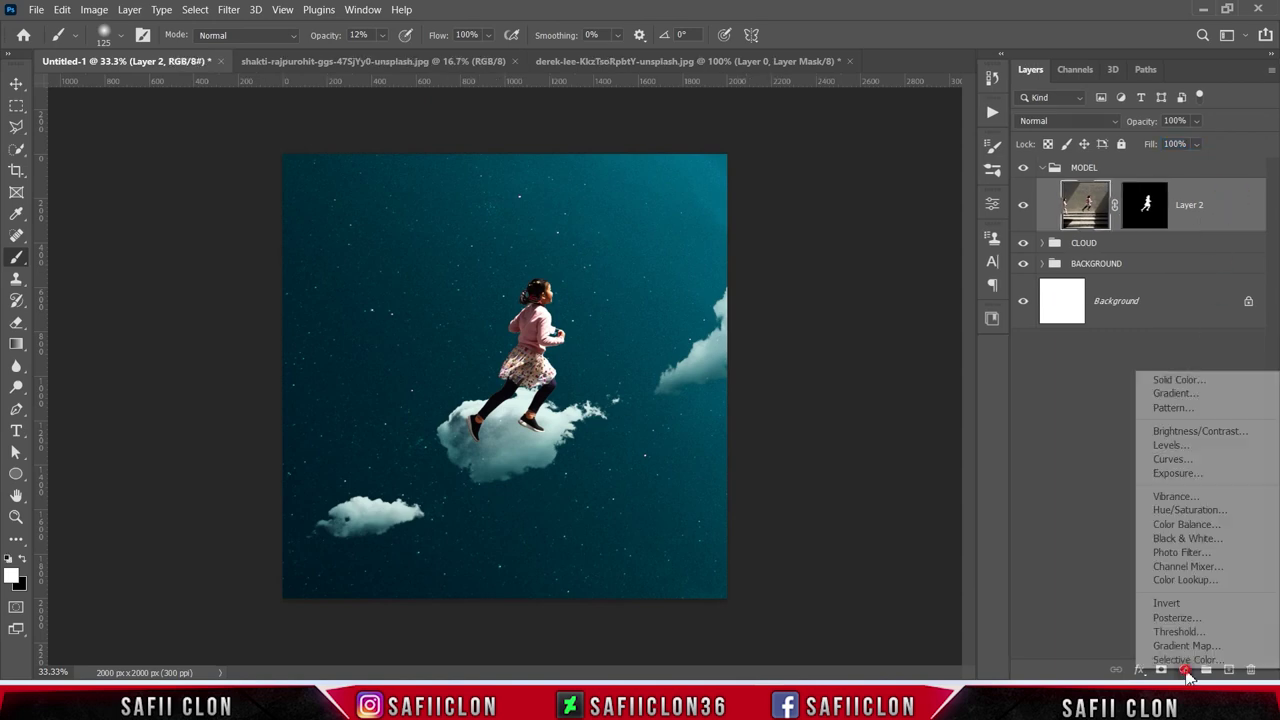
click(1190, 526)
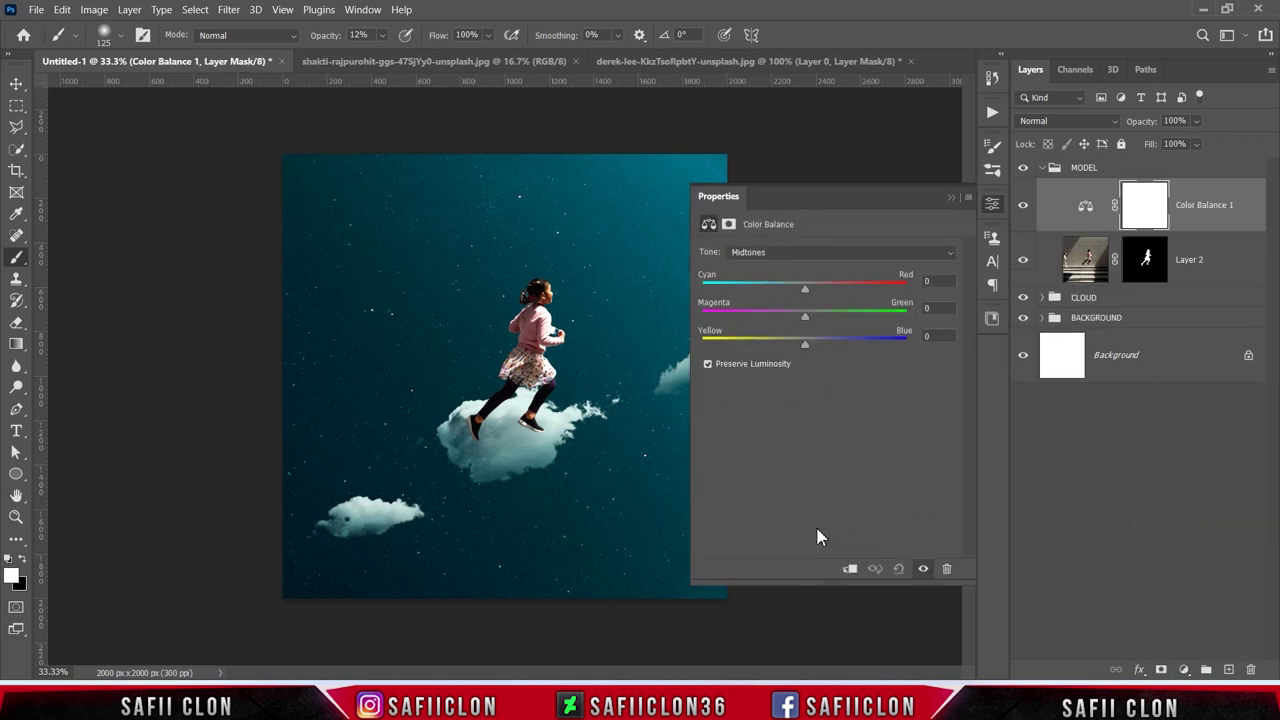
click(850, 569)
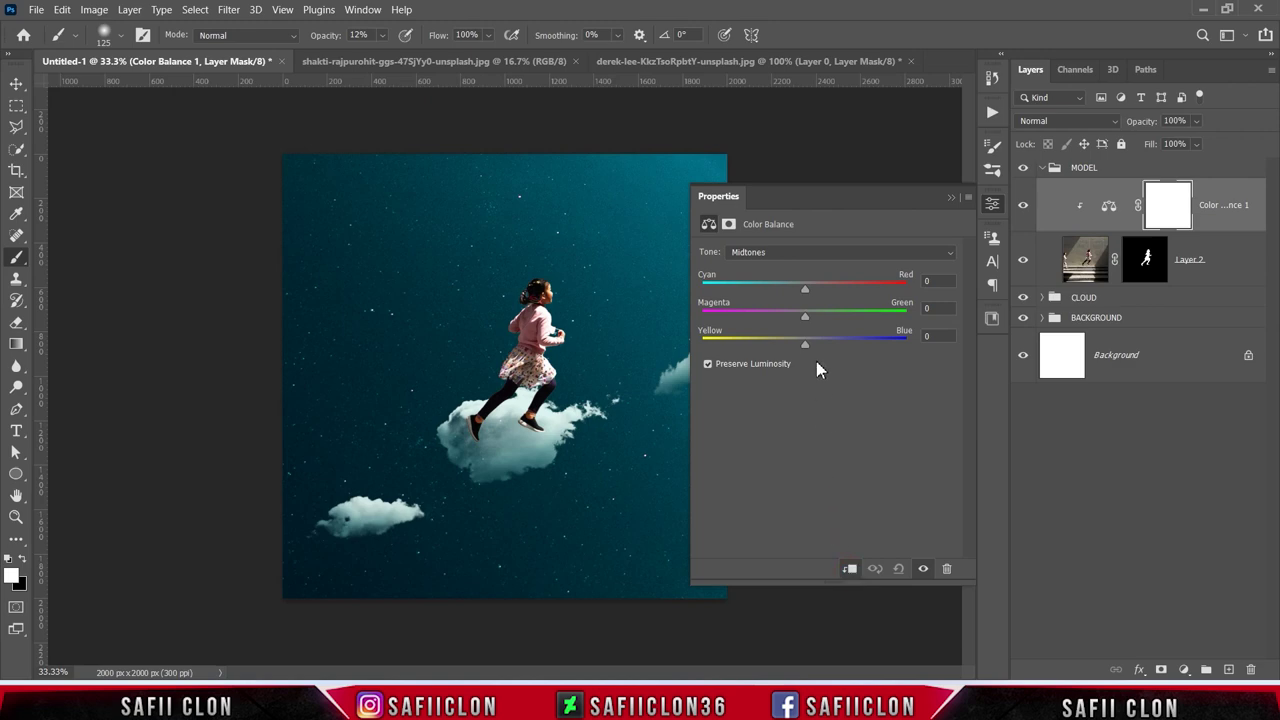
click(792, 254)
click(767, 268)
click(808, 344)
drag(808, 345, 805, 345)
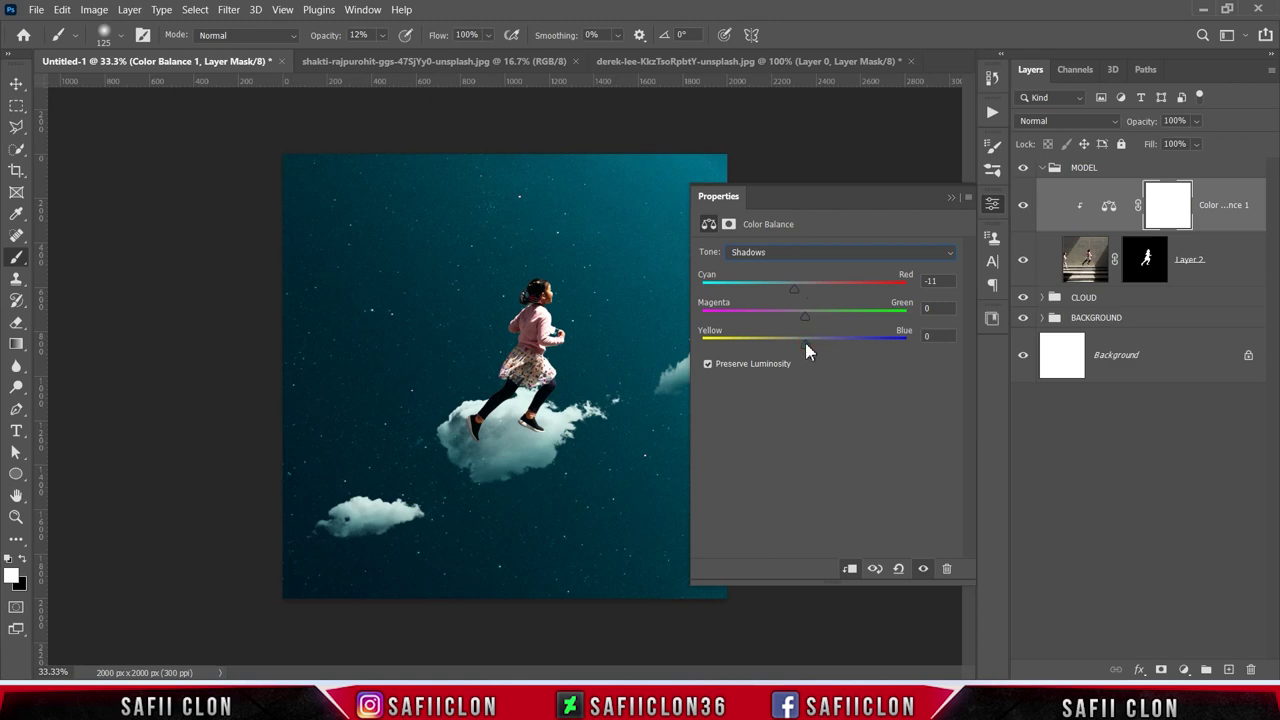
- Set Midtones to Cyan -35 and Blue +12, and Highlights to Blue +5
click(797, 255)
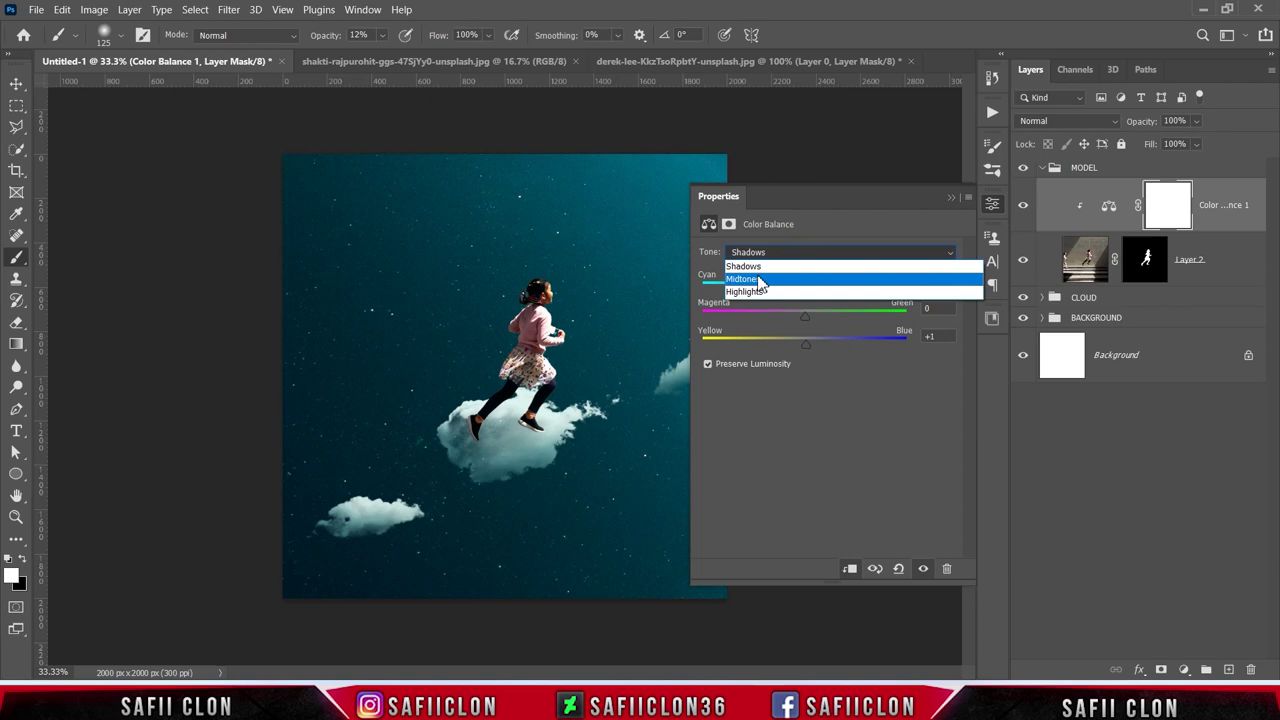
click(763, 285)
drag(806, 288, 786, 288)
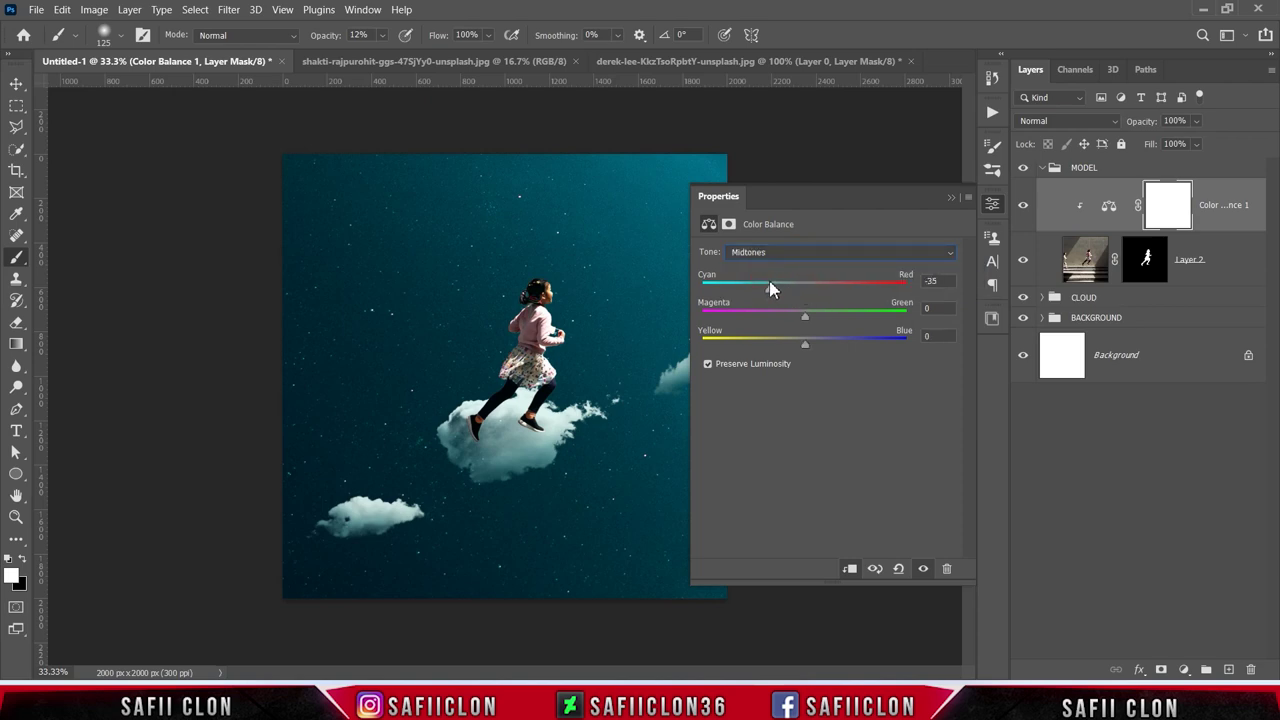
drag(808, 345, 816, 345)
click(799, 254)
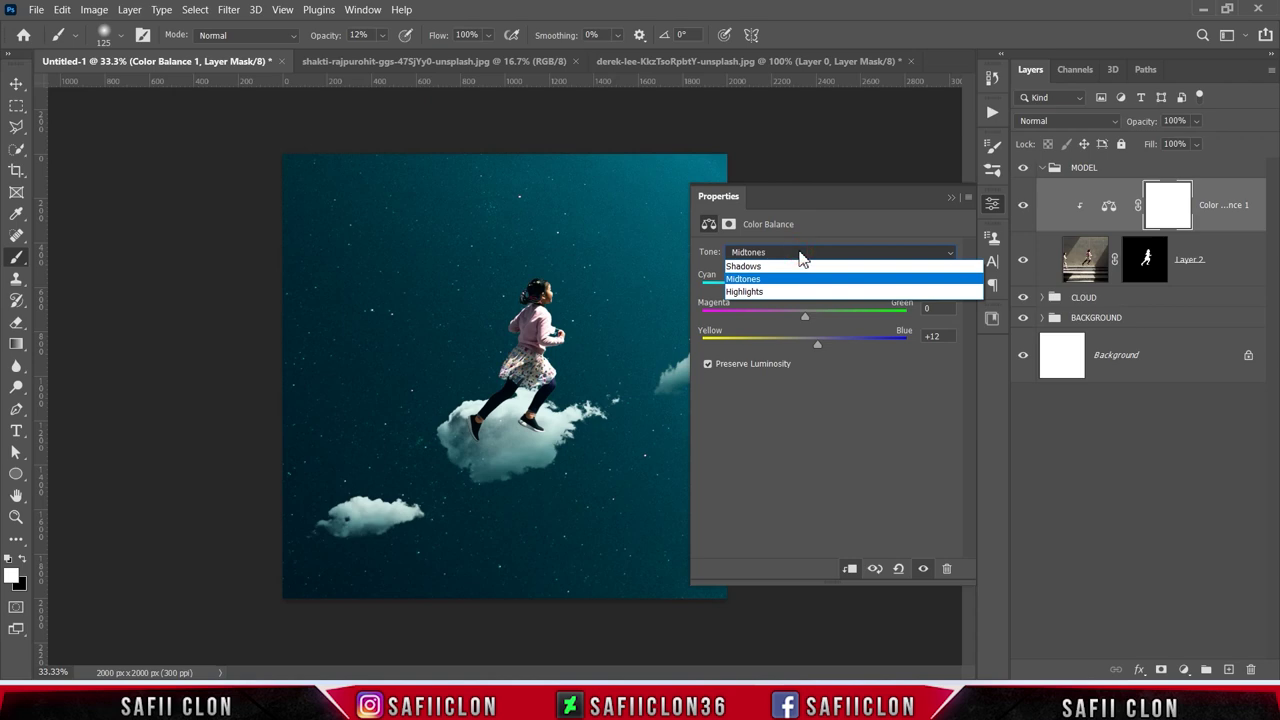
click(765, 293)
drag(805, 345, 811, 345)
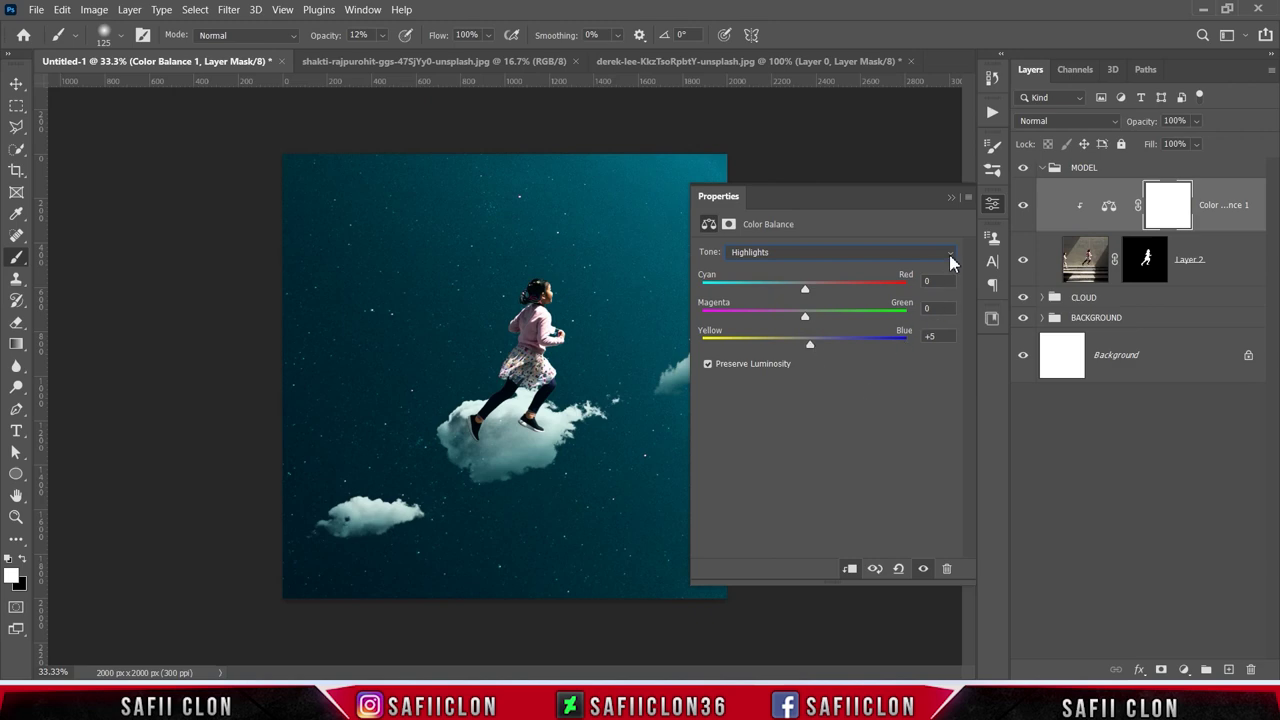
- Toggle the Color Balance off and on to compare the girl against the sky
click(967, 189)
click(1023, 206)
click(1023, 207)
click(1023, 207)
click(1023, 207)
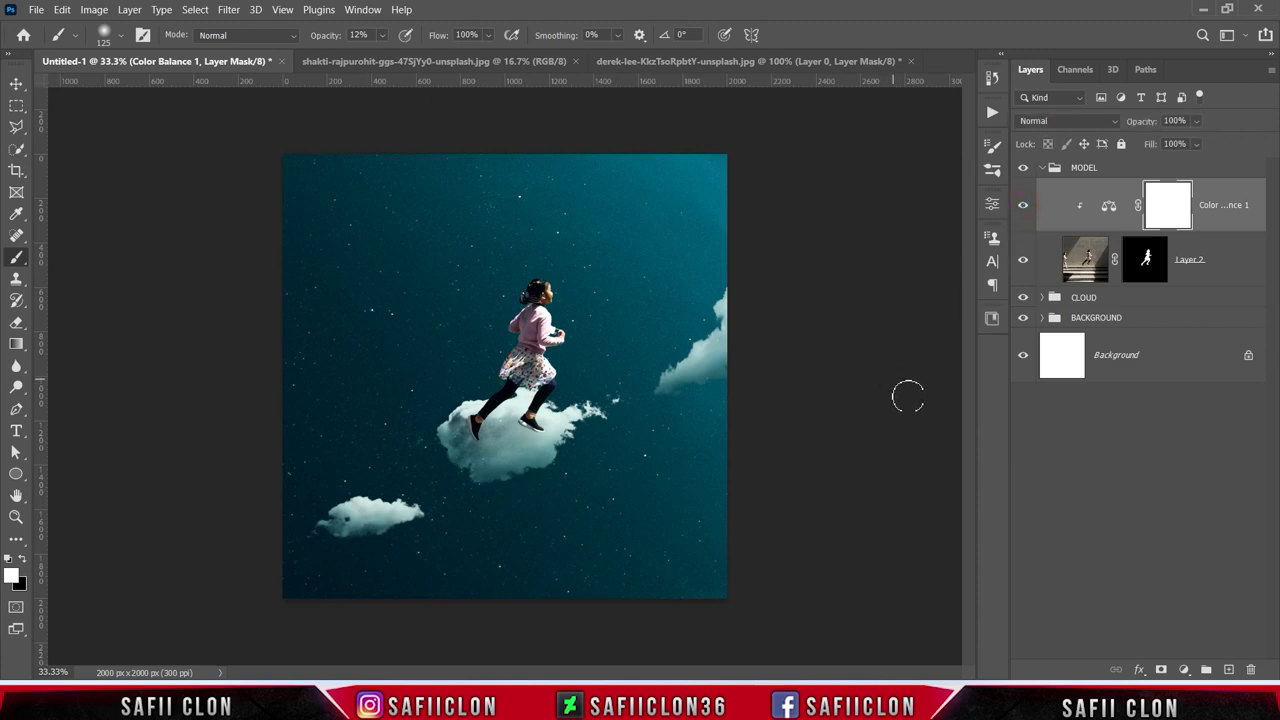
click(1185, 670)
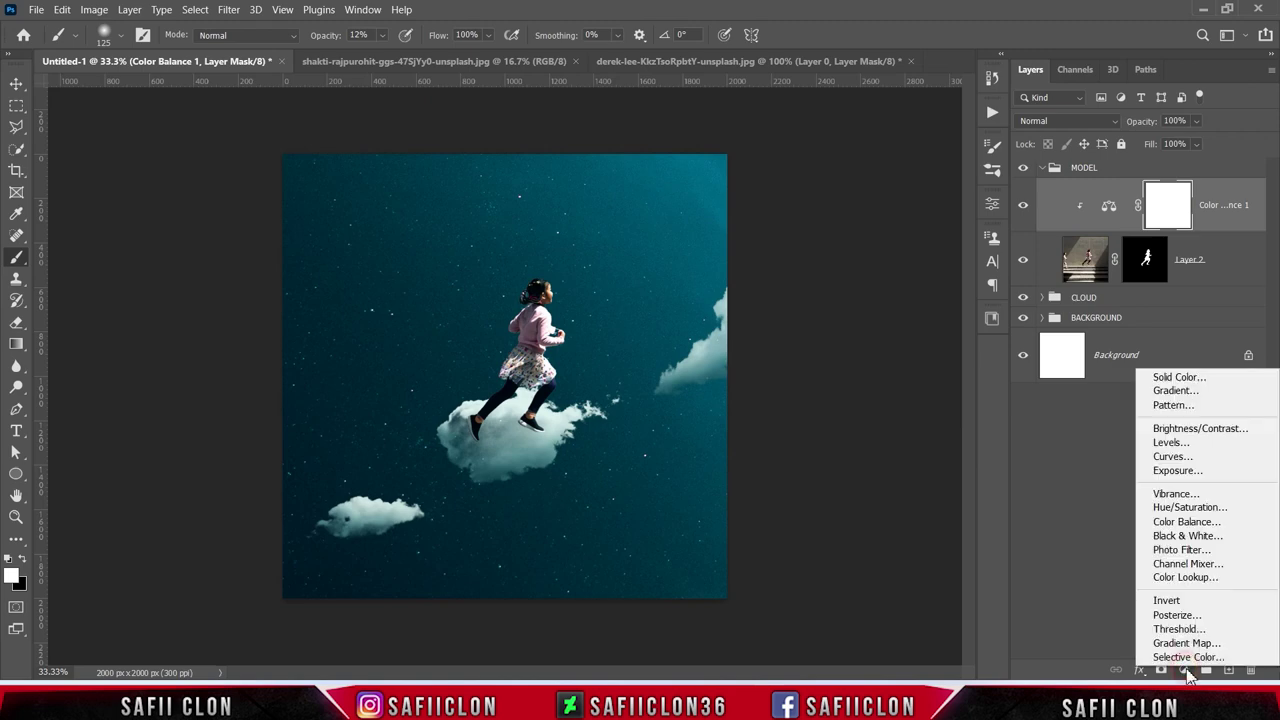
- Clip an Exposure layer to the girl with exposure -1.92, offset +0.0034 and gamma 1.07
click(1188, 480)
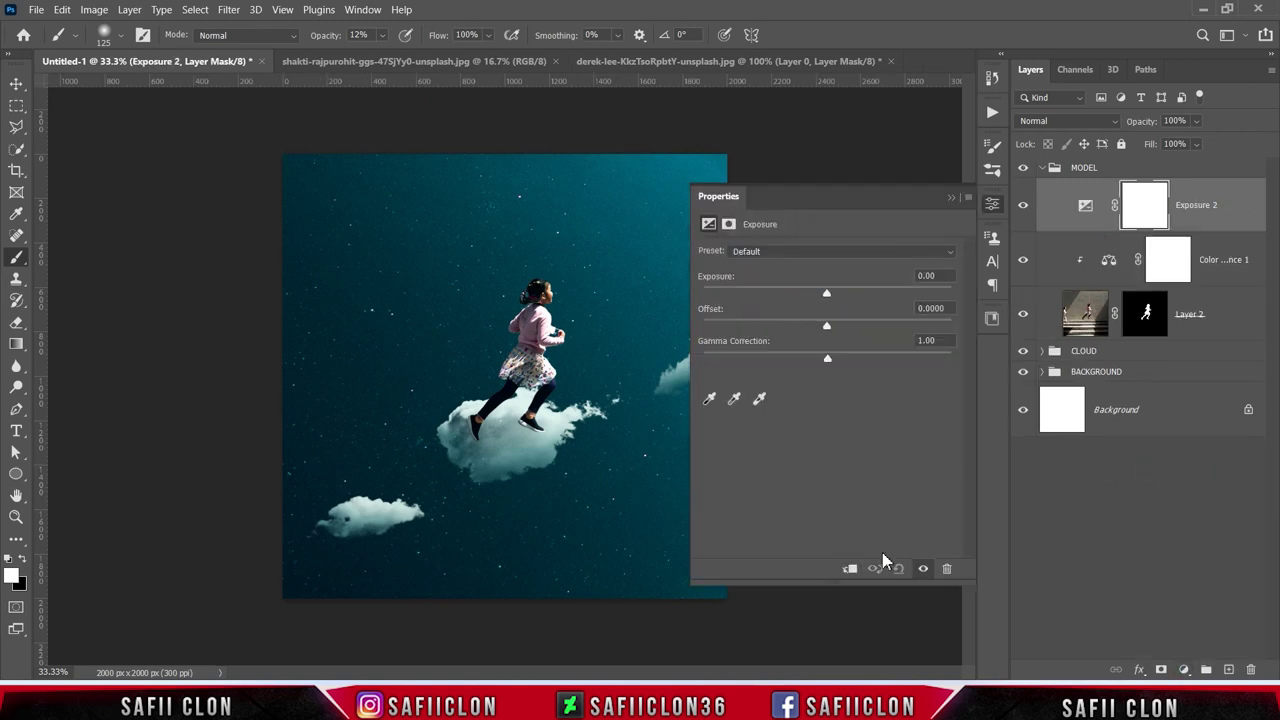
click(849, 568)
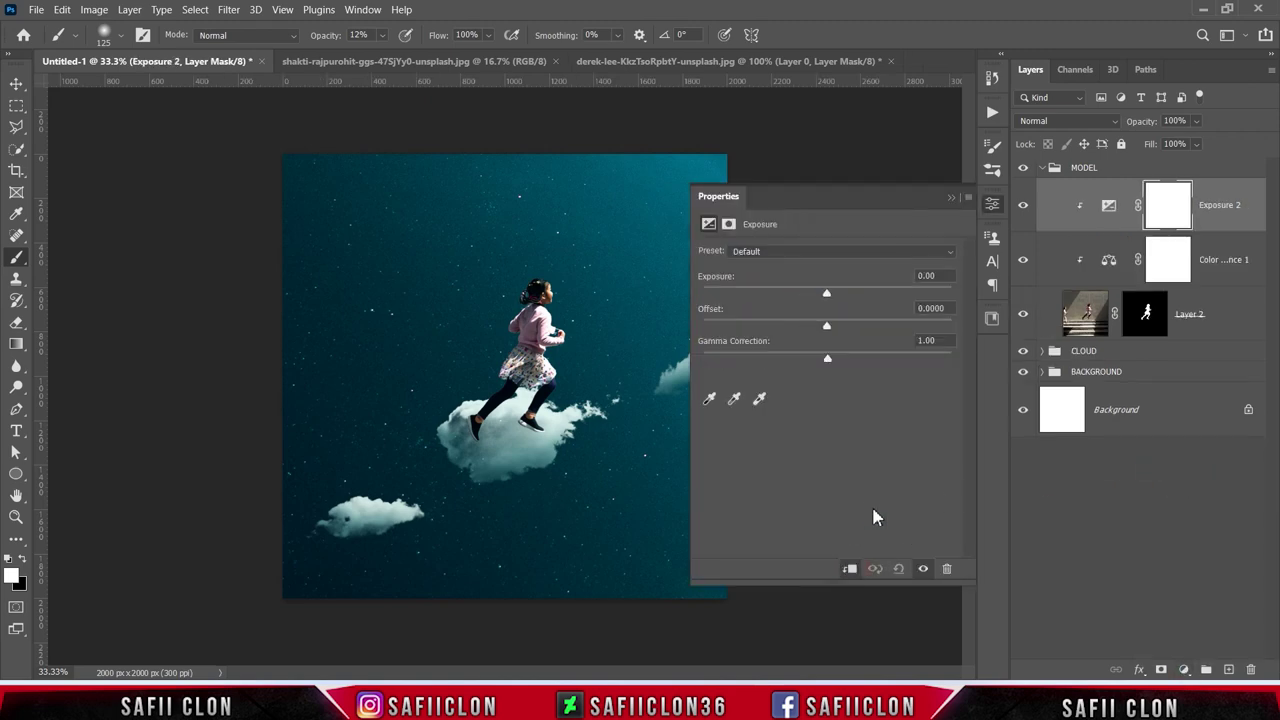
drag(826, 293, 793, 300)
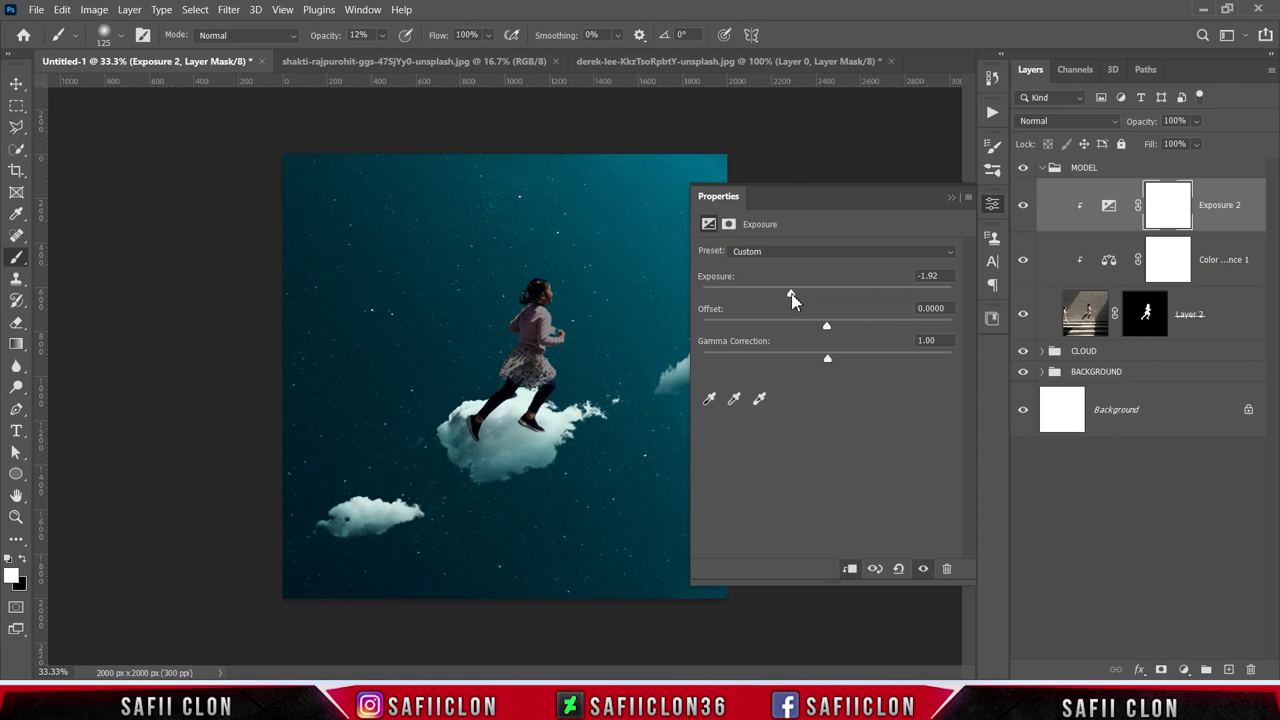
drag(828, 331, 829, 330)
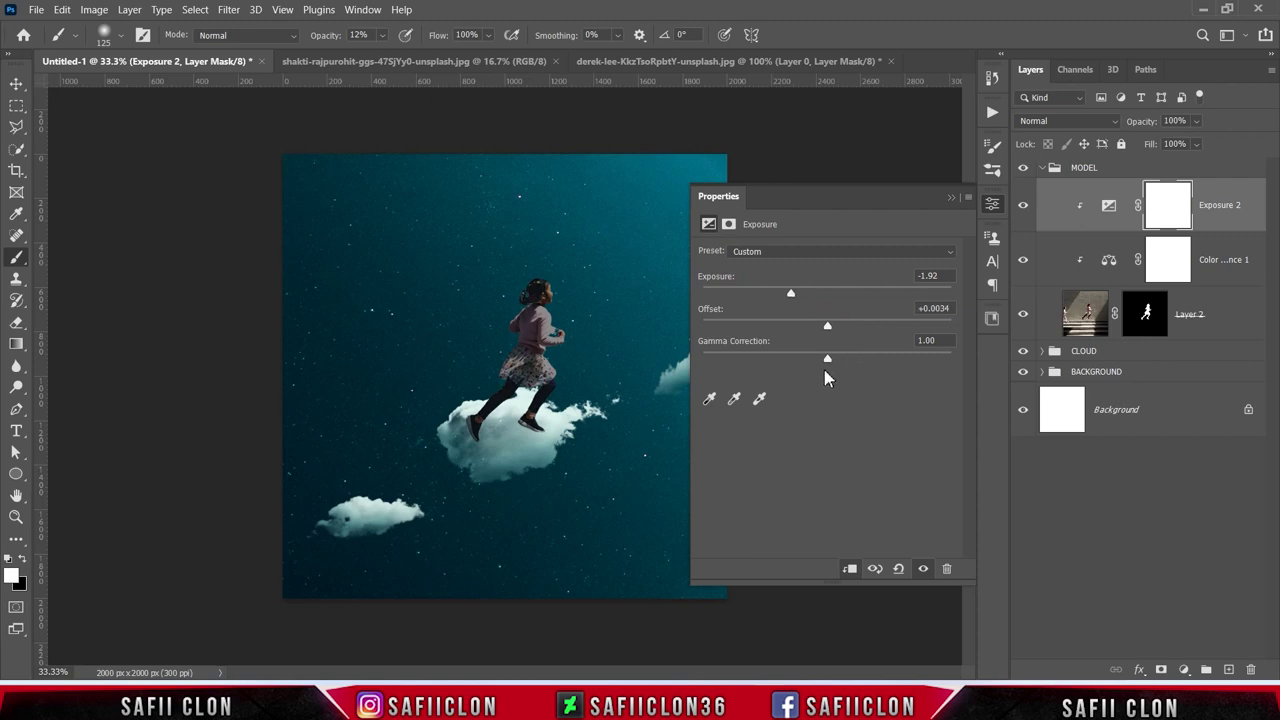
drag(828, 359, 821, 360)
click(950, 198)
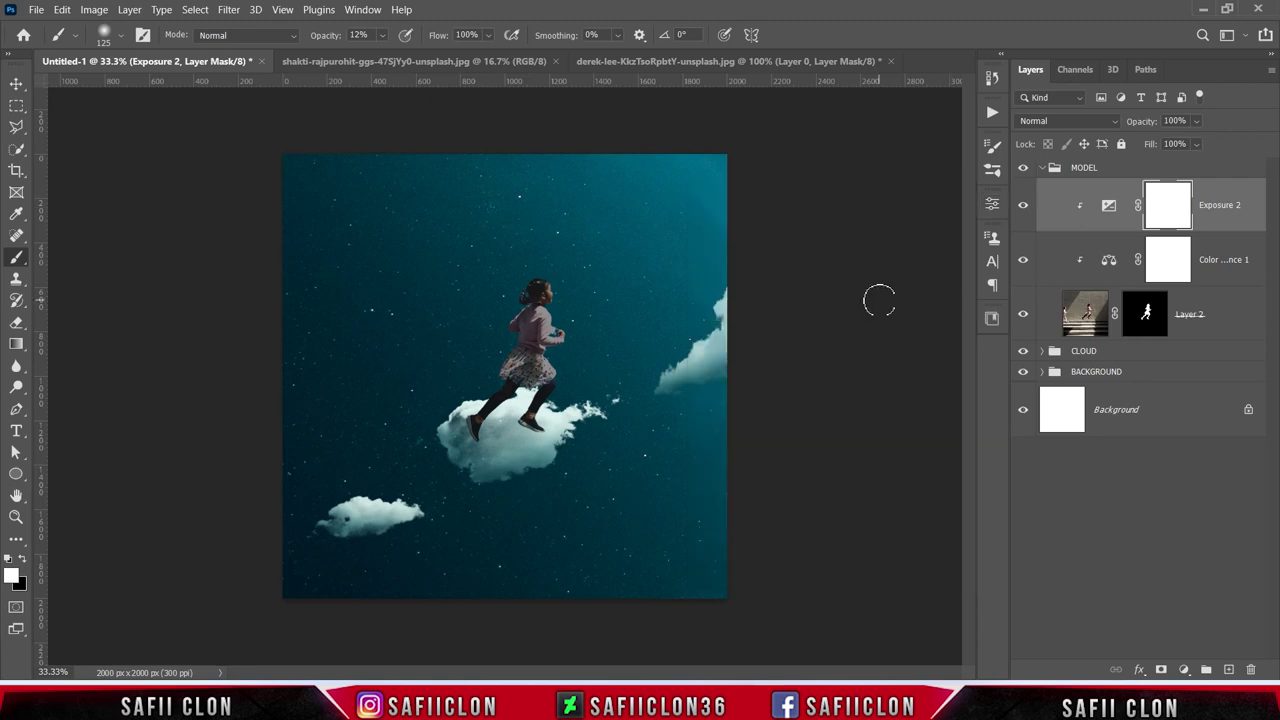
- Set up a Soft Round brush at 86 px and 14% opacity with black as foreground
click(1023, 205)
click(1024, 205)
right_click(16, 256)
click(60, 252)
click(121, 38)
click(128, 252)
click(148, 90)
drag(148, 90, 141, 90)
click(122, 42)
click(382, 35)
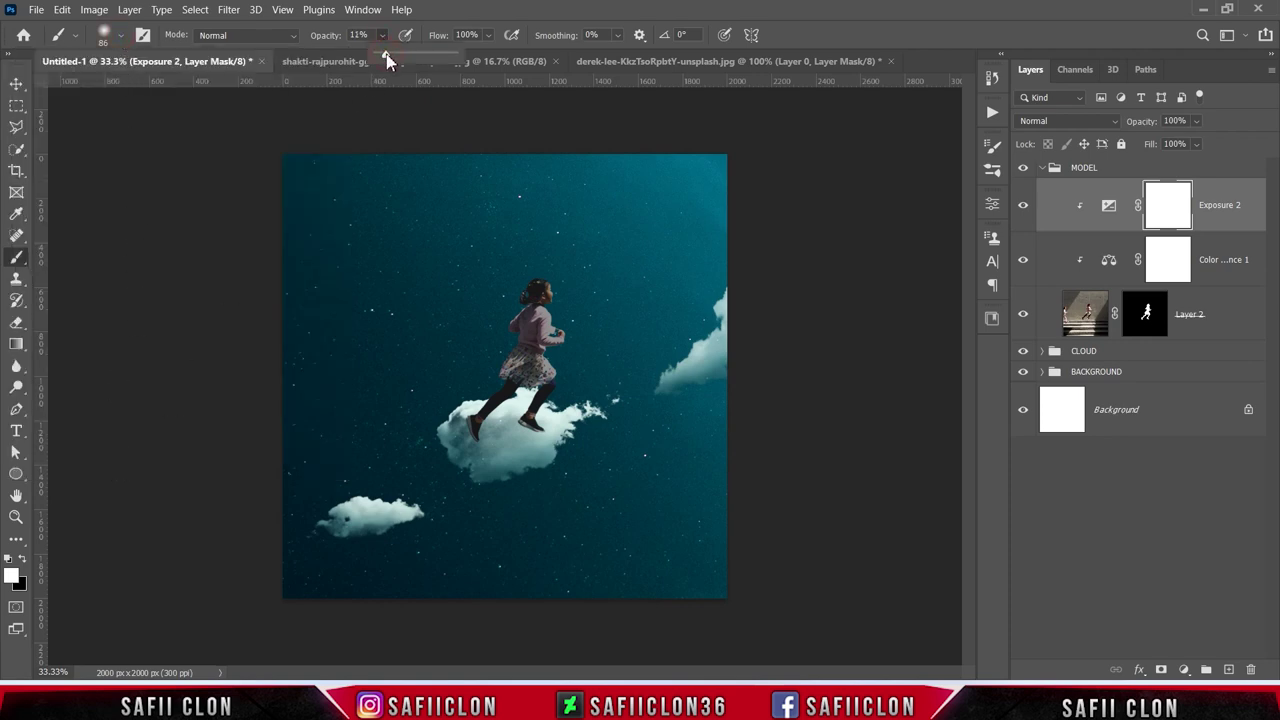
drag(388, 56, 392, 56)
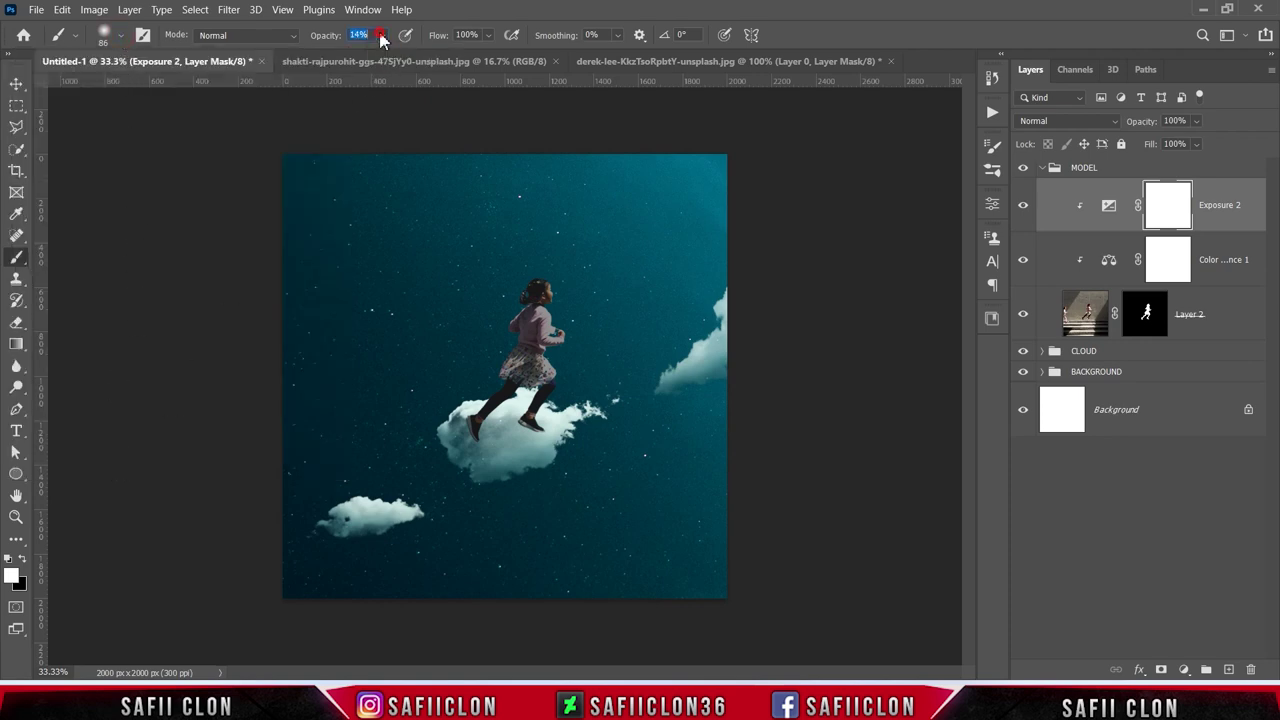
click(22, 559)
- Paint soft black strokes on the Exposure 2 mask along the girl's head, torso and legs
key(ctrl+plus)
mouse_move(570, 215)
mouse_down()
mouse_move(583, 393)
mouse_move(520, 303)
mouse_up()
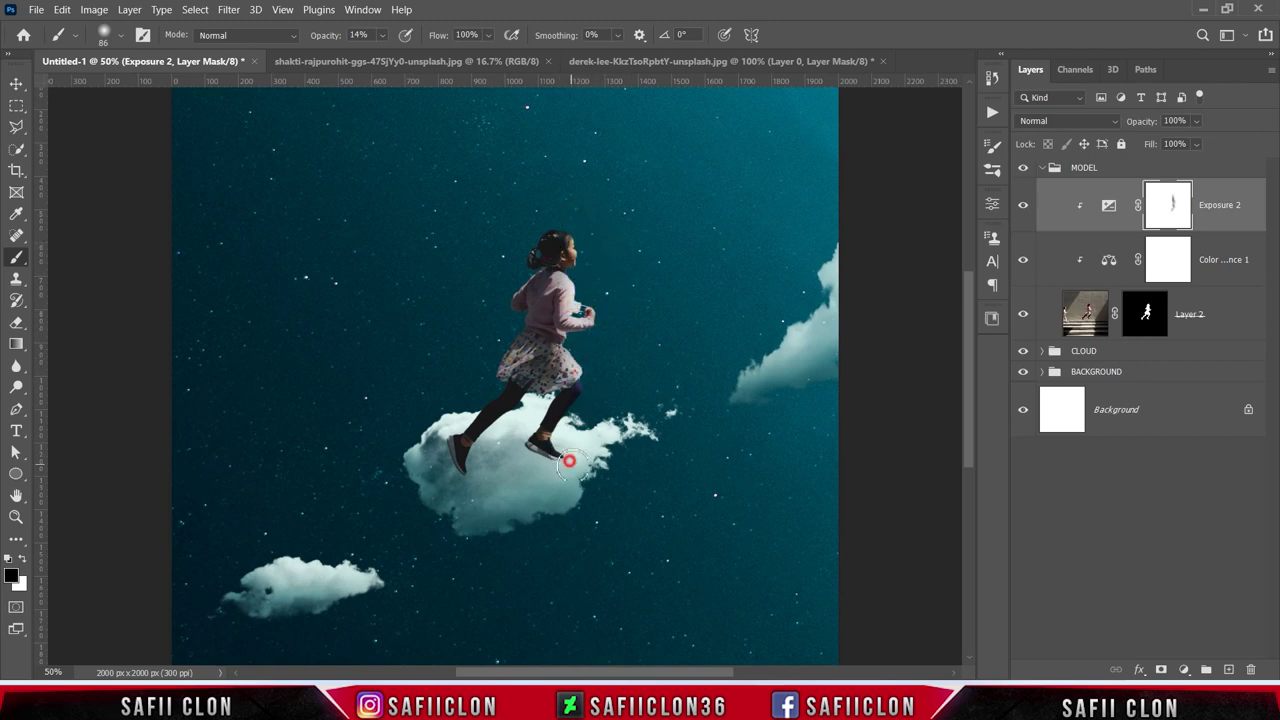
key(bracketleft)
key(bracketleft)
key(bracketleft)
drag(535, 230, 563, 340)
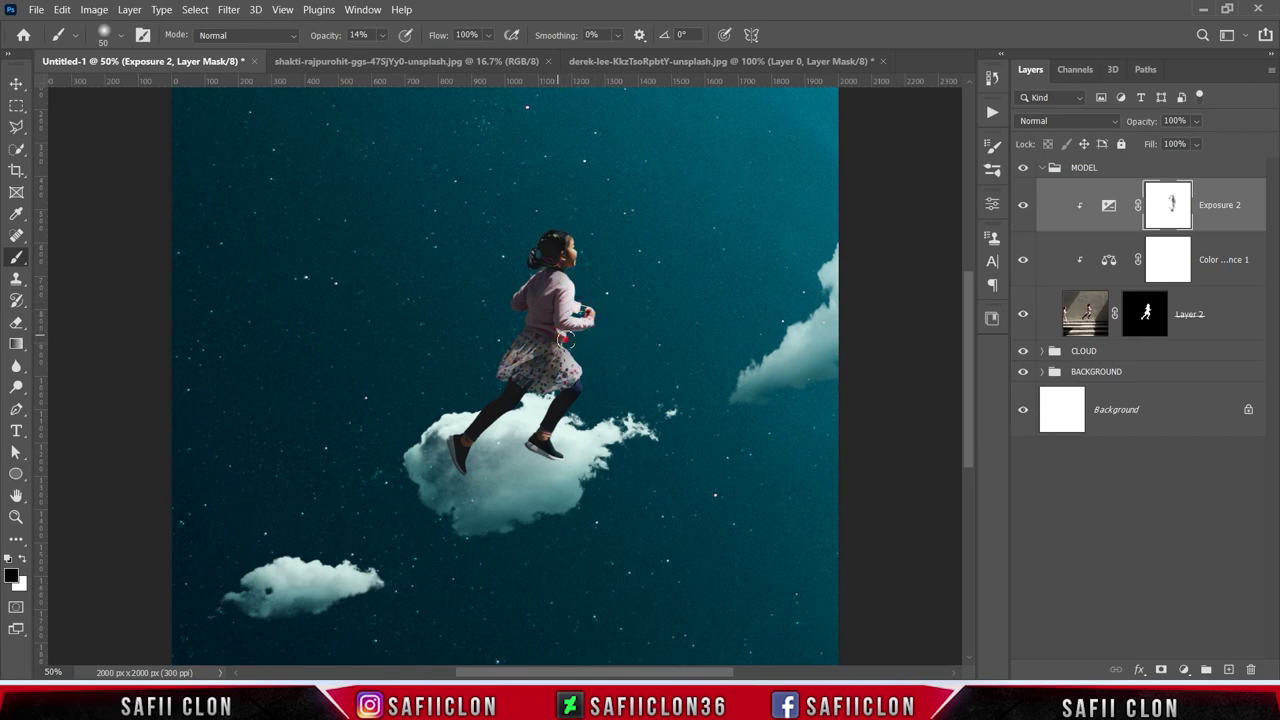
key(bracketright)
key(bracketright)
drag(577, 310, 586, 395)
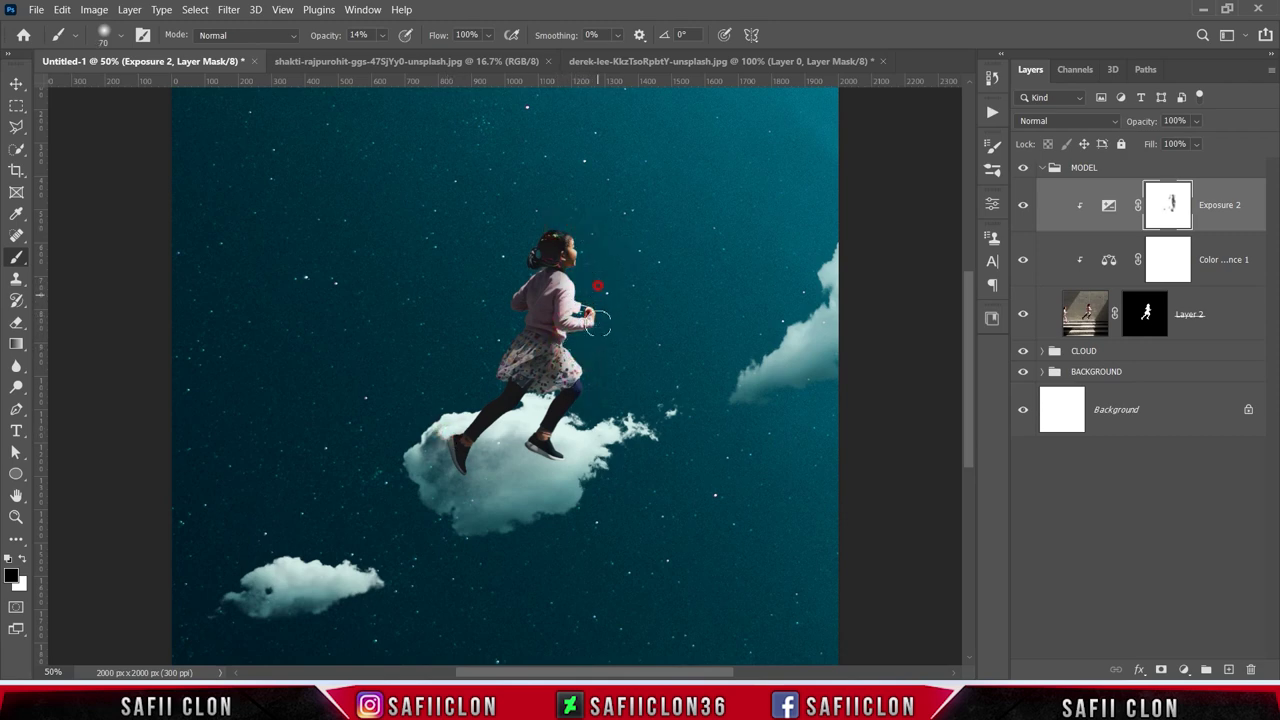
key(ctrl+minus)
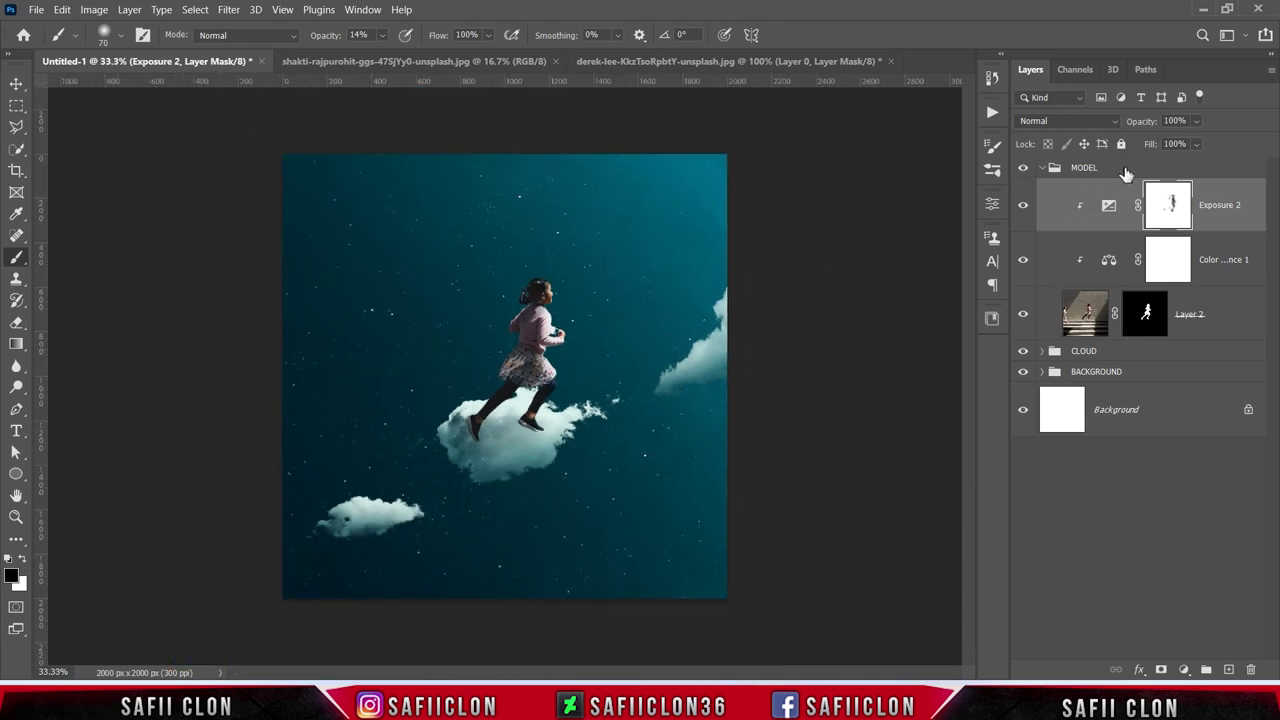
click(1137, 170)
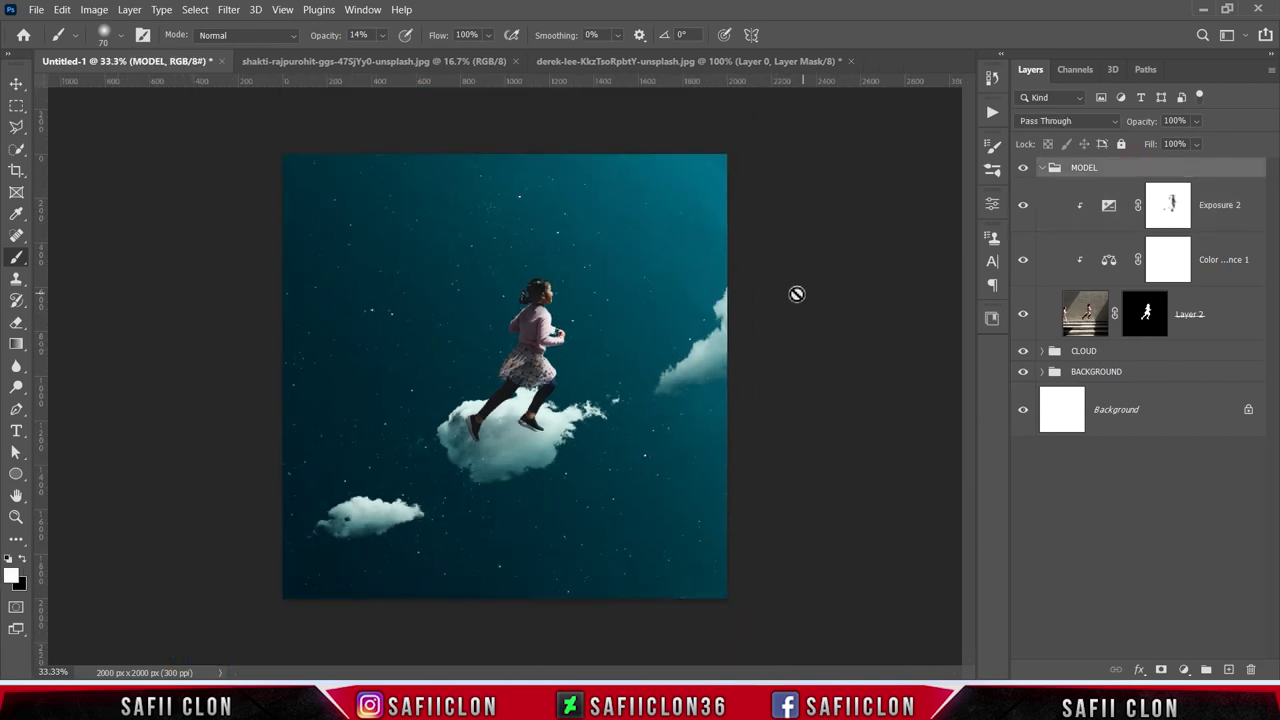
- Scale the MODEL group to about 85%, shift it slightly and commit the transform
key(ctrl+t)
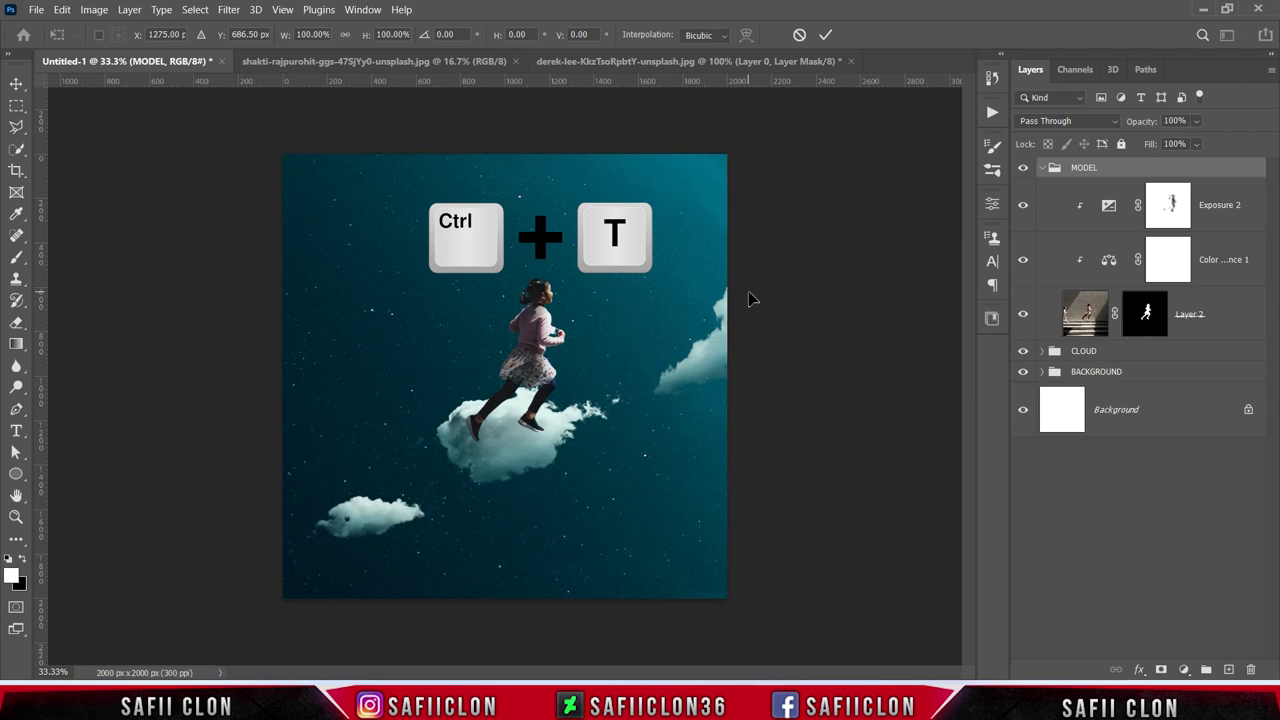
key(ctrl+minus)
key(ctrl+minus)
key(ctrl+minus)
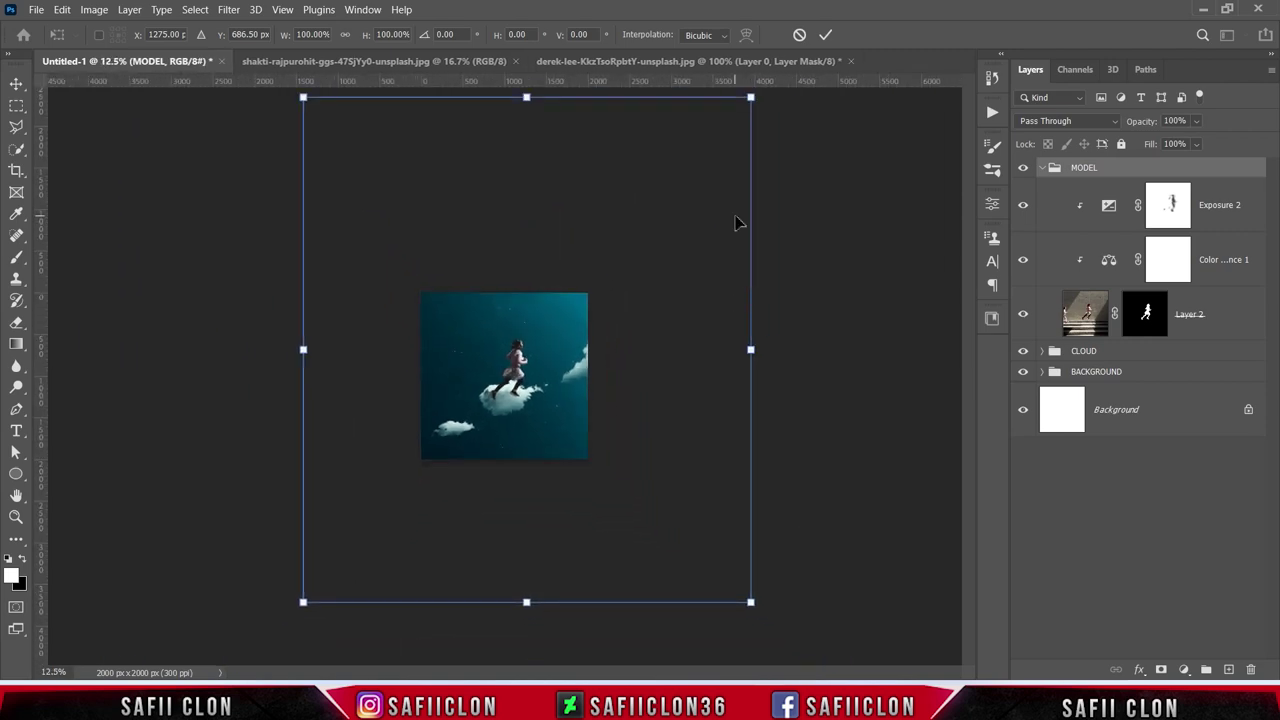
drag(750, 97, 711, 134)
drag(574, 410, 613, 445)
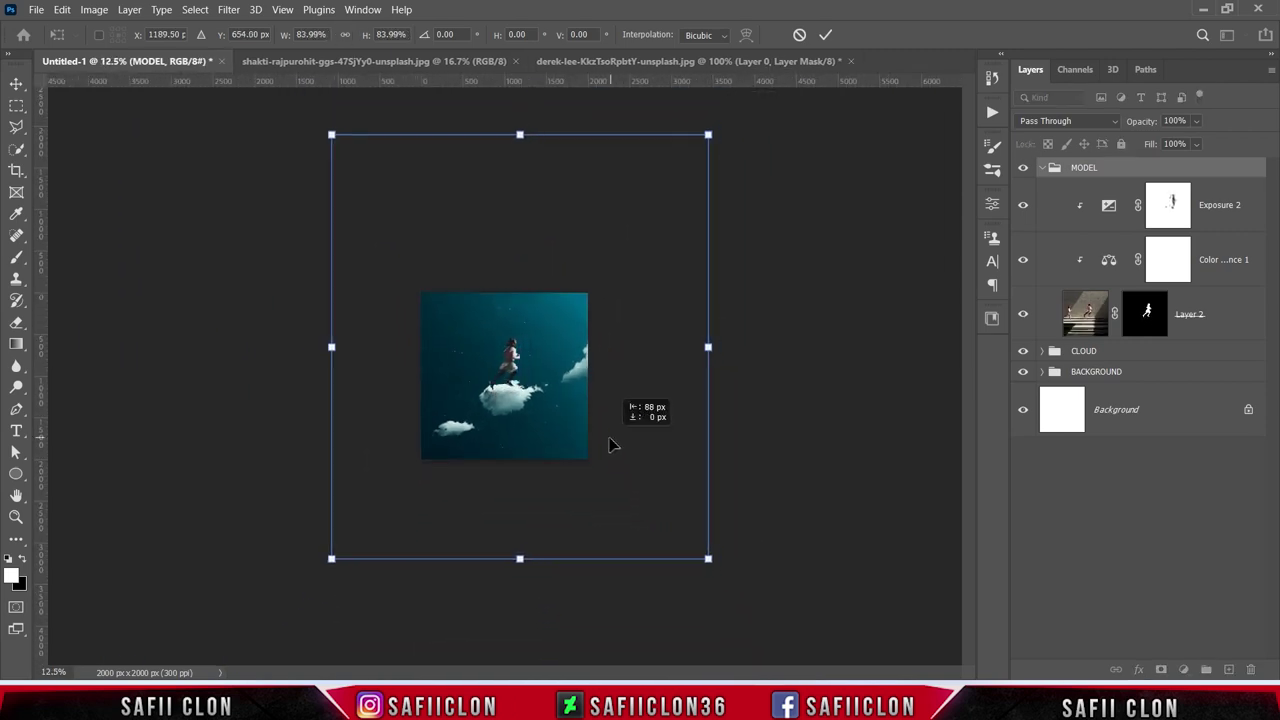
drag(710, 136, 720, 128)
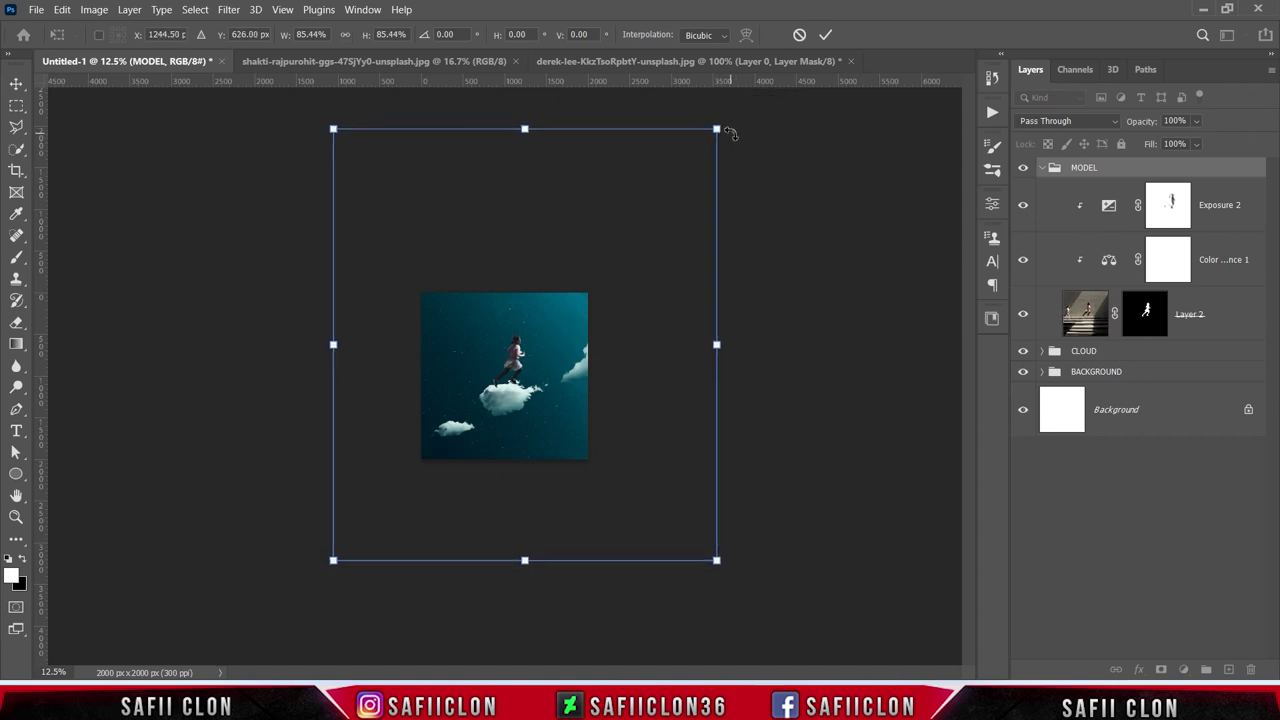
key(ctrl+plus)
key(ctrl+plus)
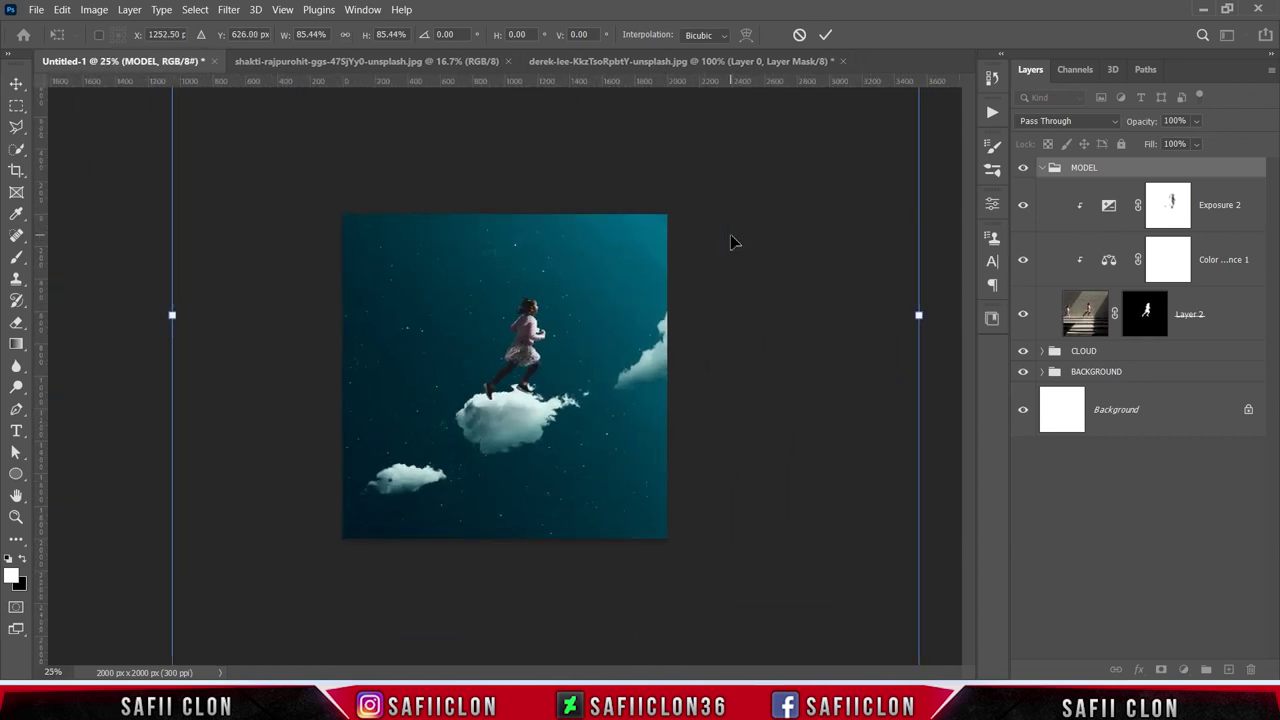
key(ctrl+minus)
key(ctrl+minus)
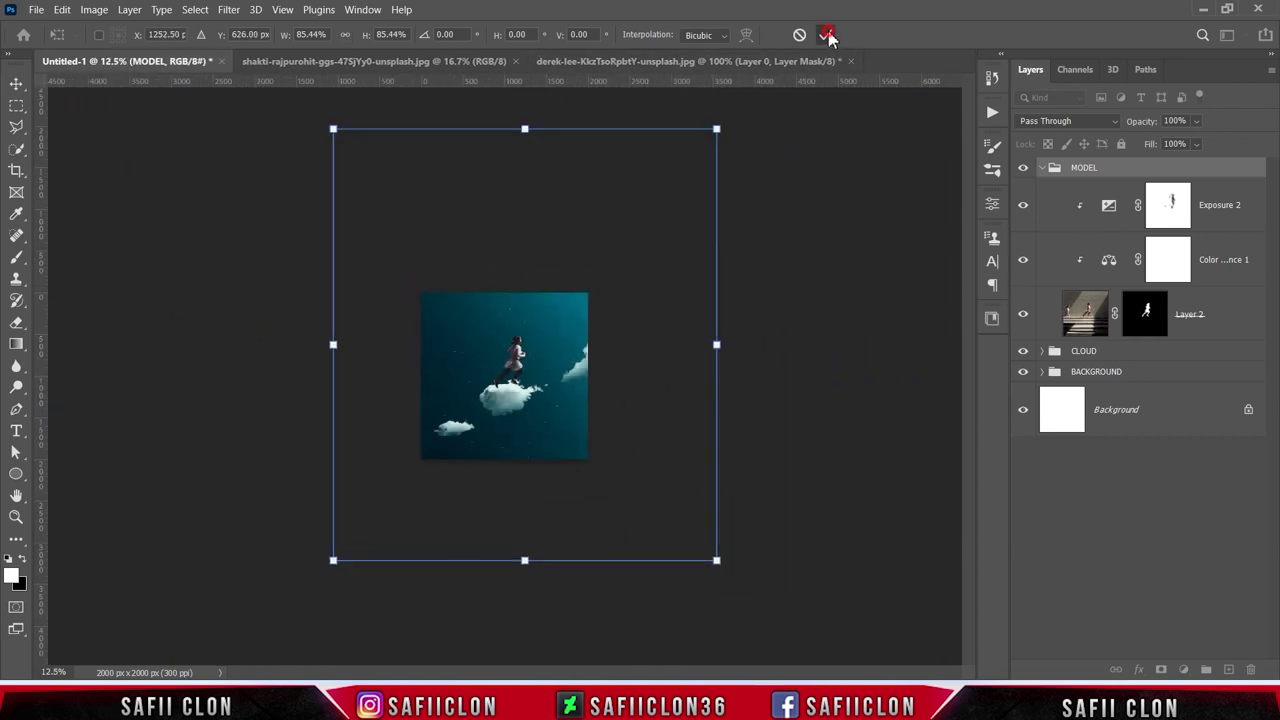
click(828, 36)
- Switch to the Brush, zoom in and target the Exposure 2 mask
key(b)
key(ctrl+plus)
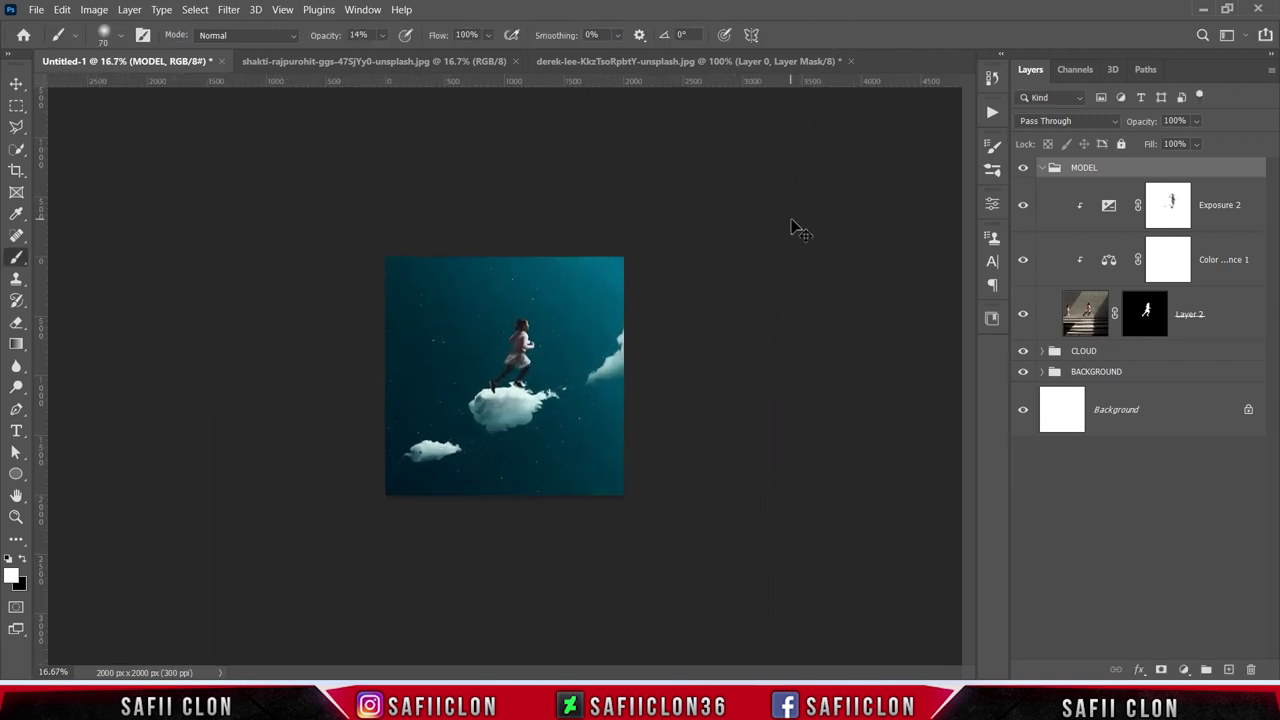
key(ctrl+plus)
key(ctrl+plus)
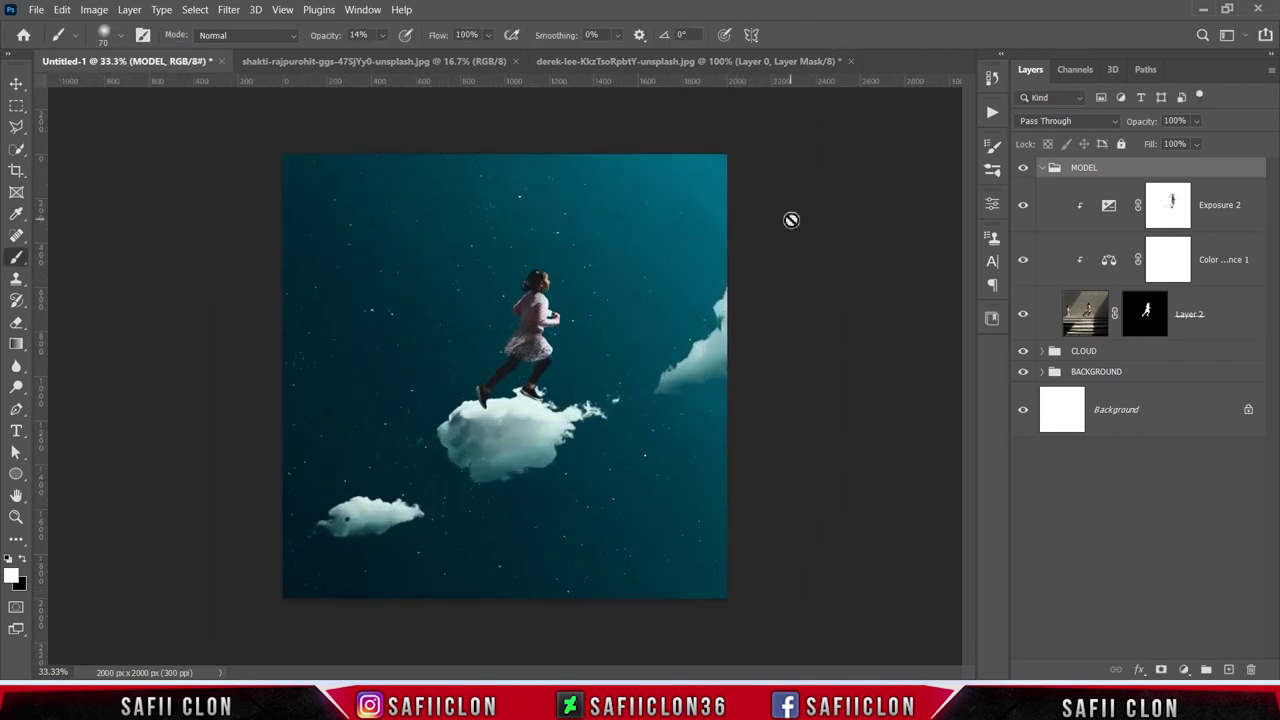
click(1227, 207)
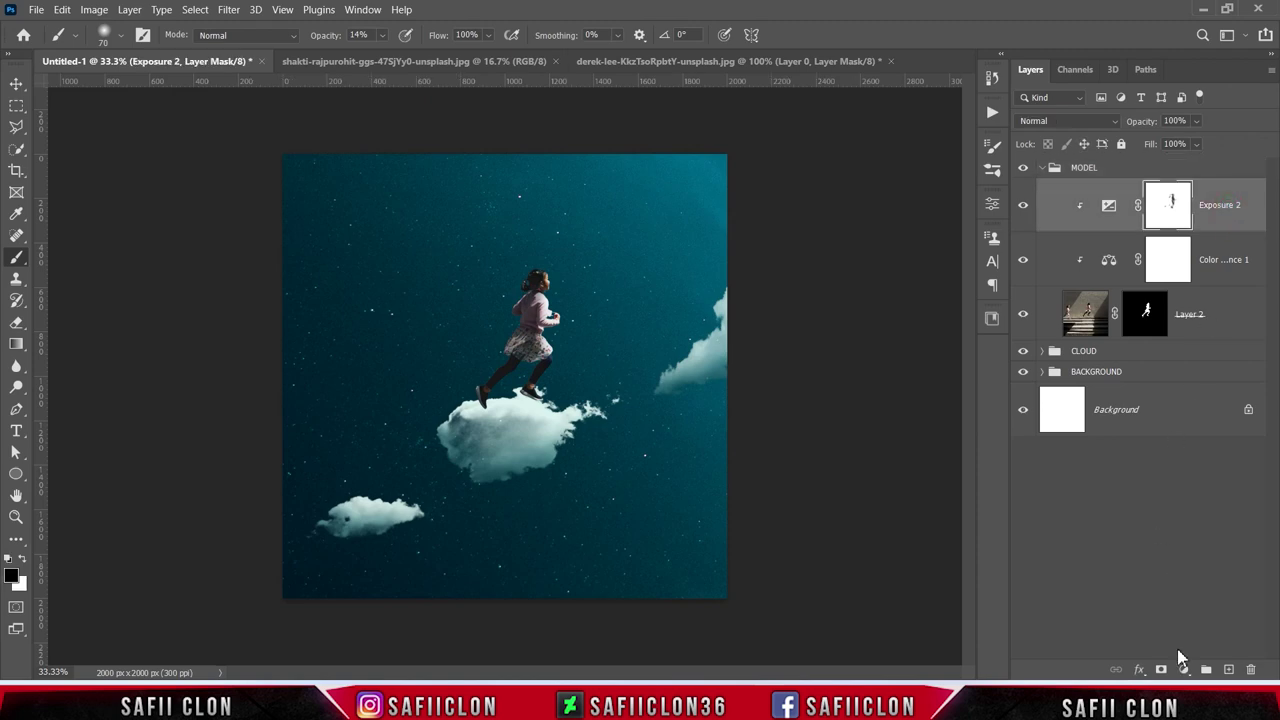
- Add a Curves layer clipped to the girl with white point at output 222, mask inverted
click(1184, 668)
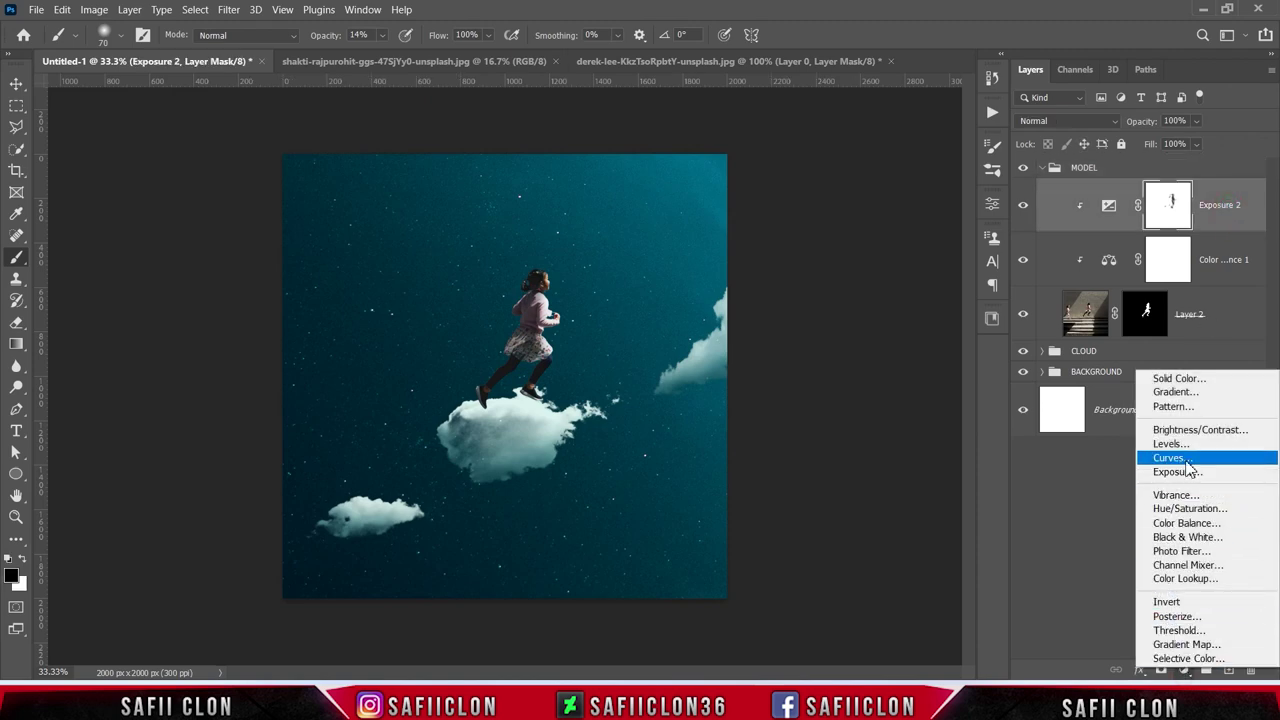
click(1188, 460)
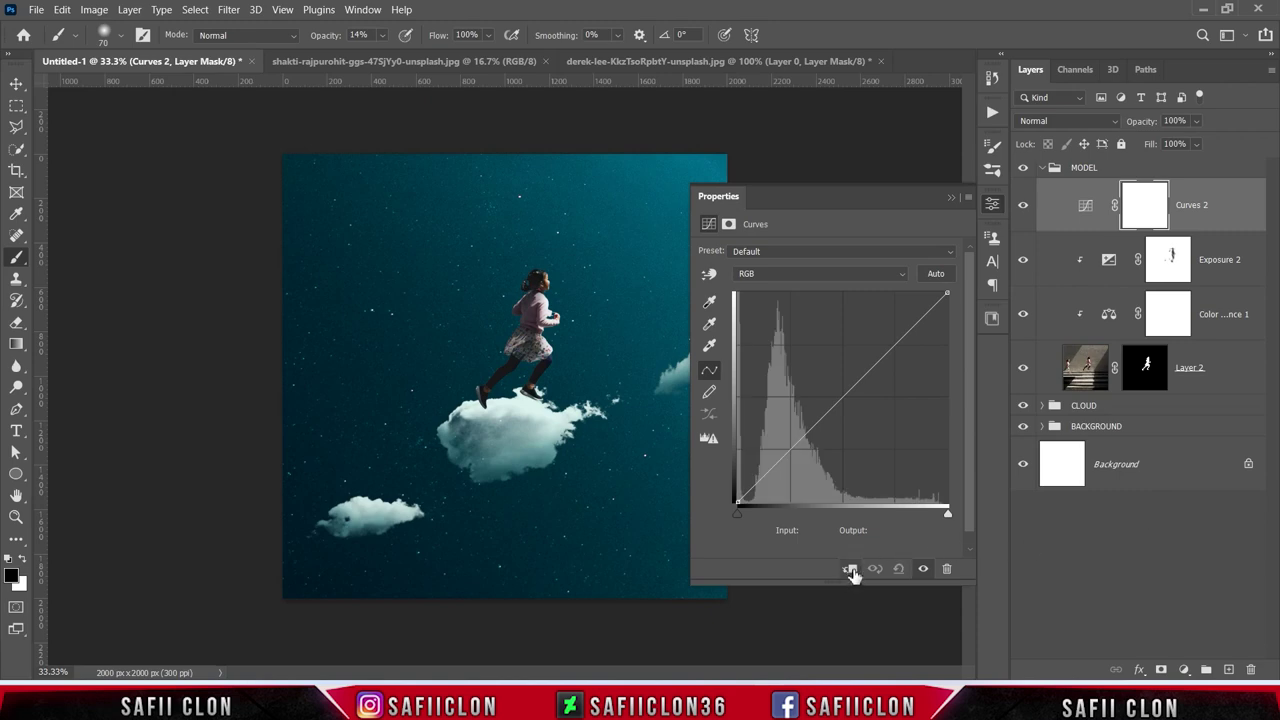
click(850, 570)
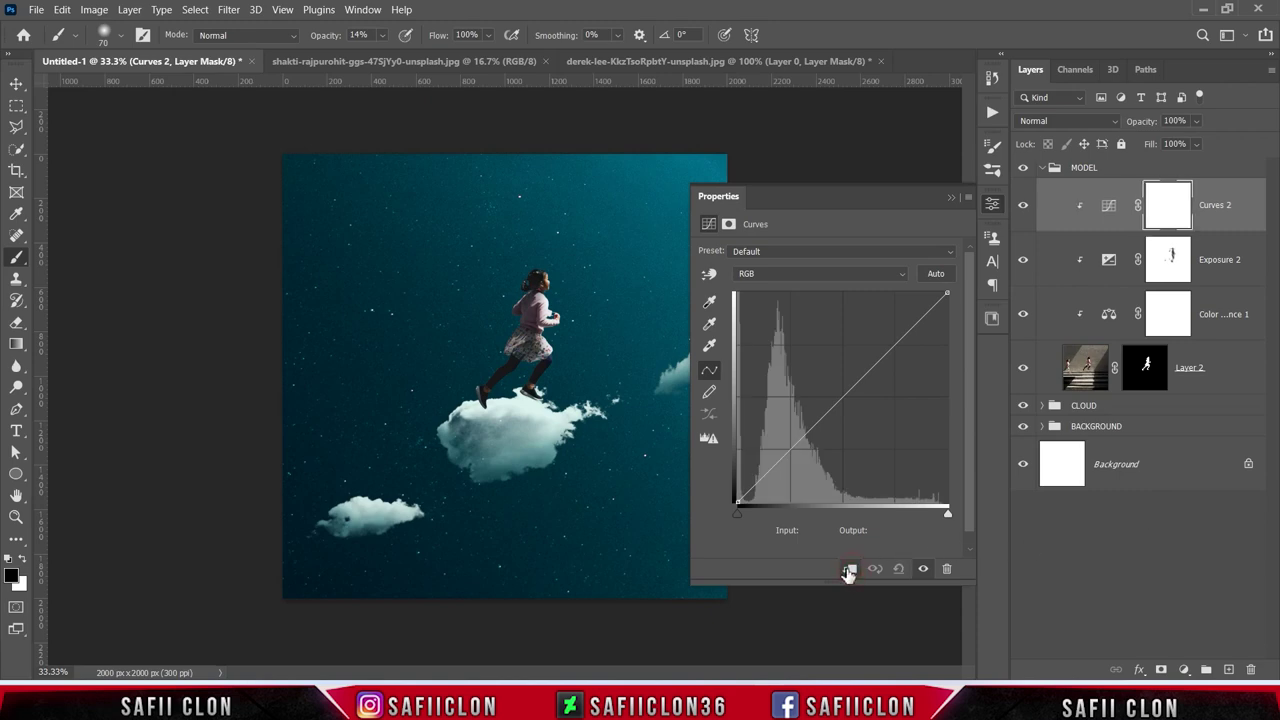
click(947, 292)
drag(947, 292, 948, 323)
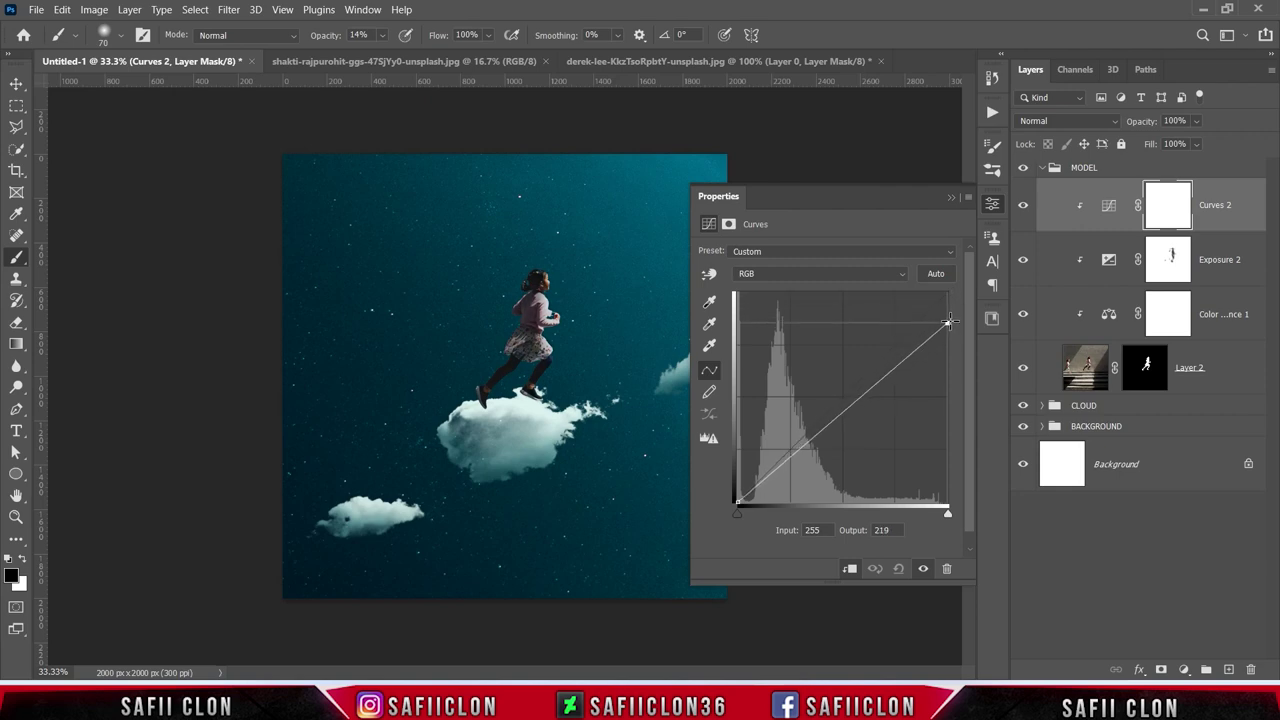
drag(948, 323, 947, 320)
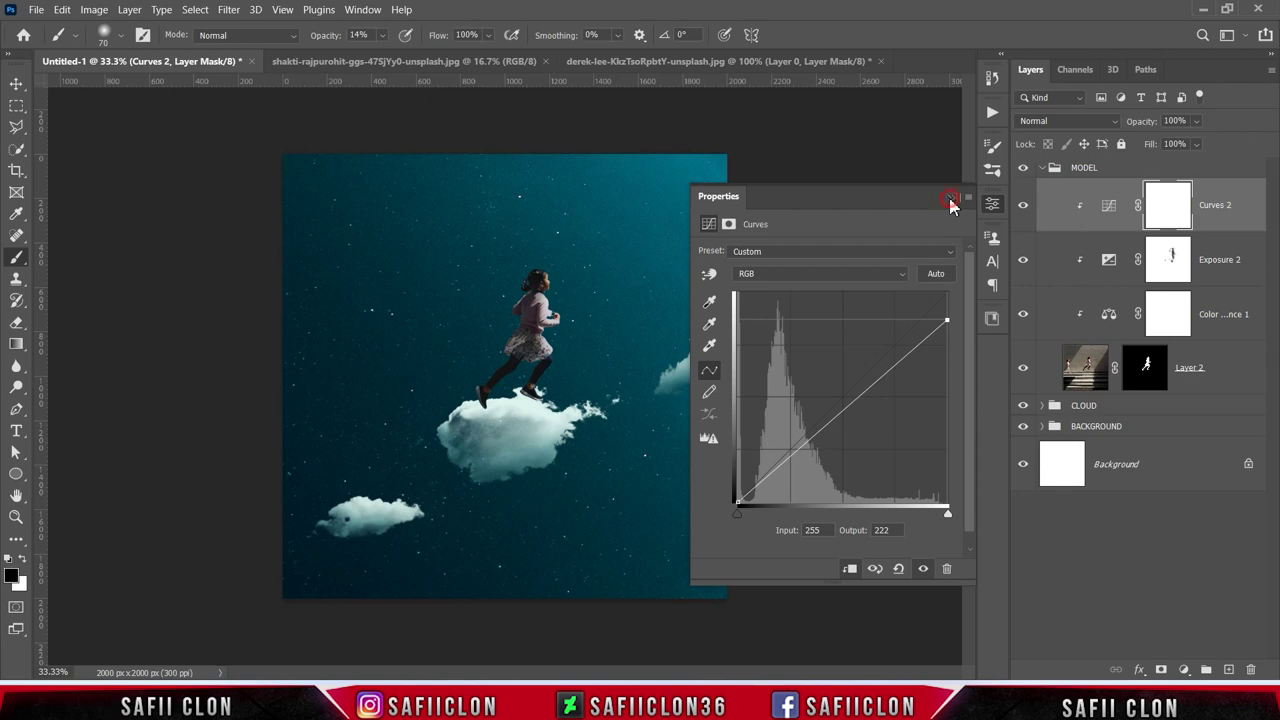
click(951, 198)
key(ctrl+i)
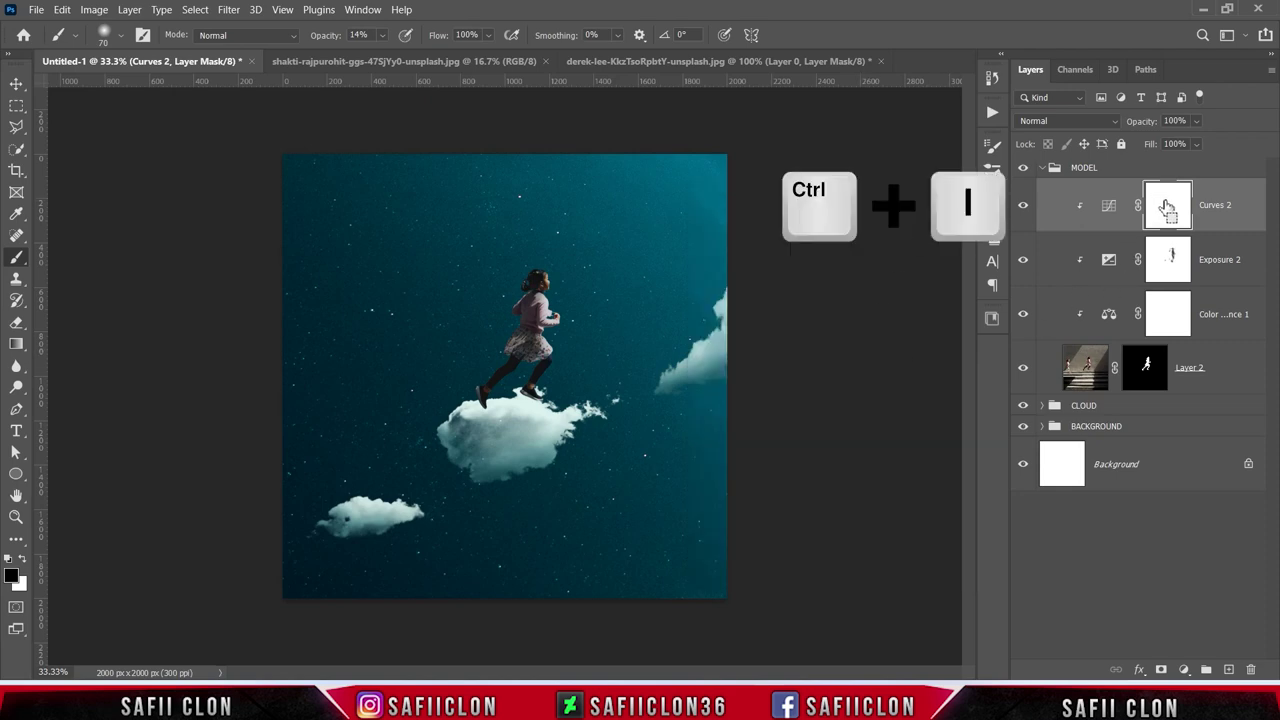
- Set up a 69 px Soft Round brush at about 17% opacity with white foreground
right_click(19, 262)
click(75, 256)
click(122, 36)
click(116, 250)
click(130, 80)
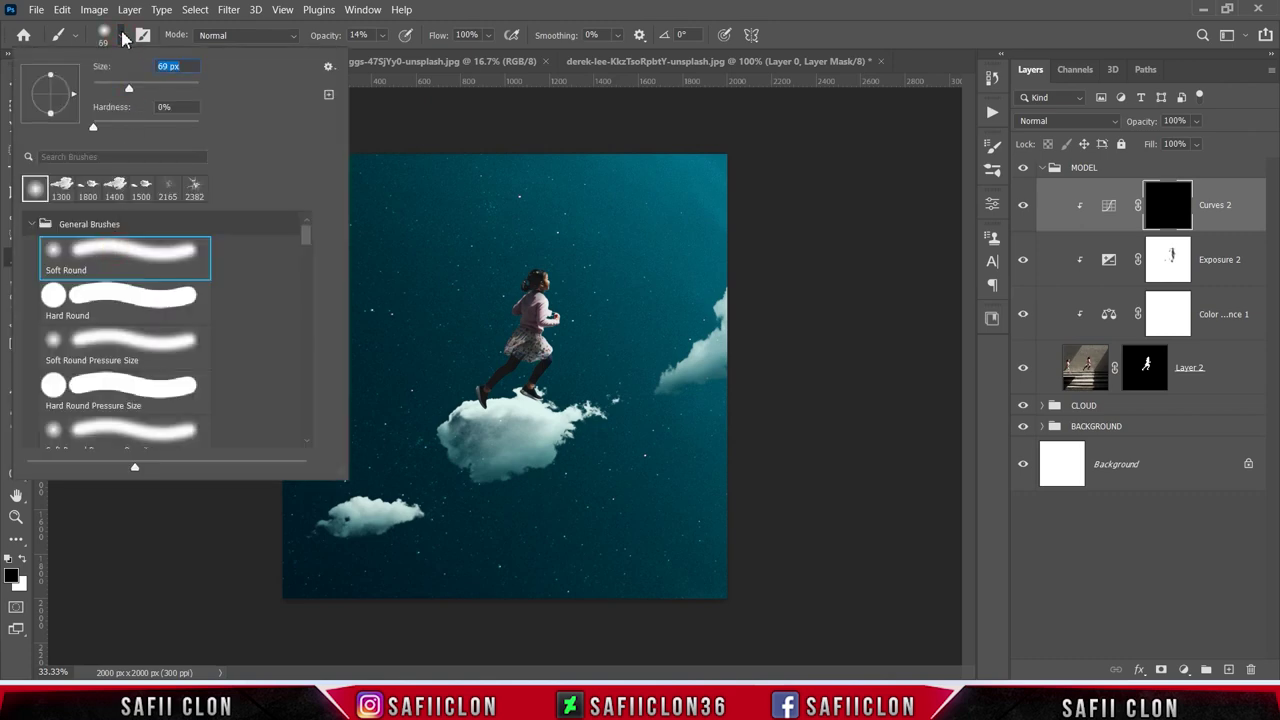
click(124, 38)
click(382, 35)
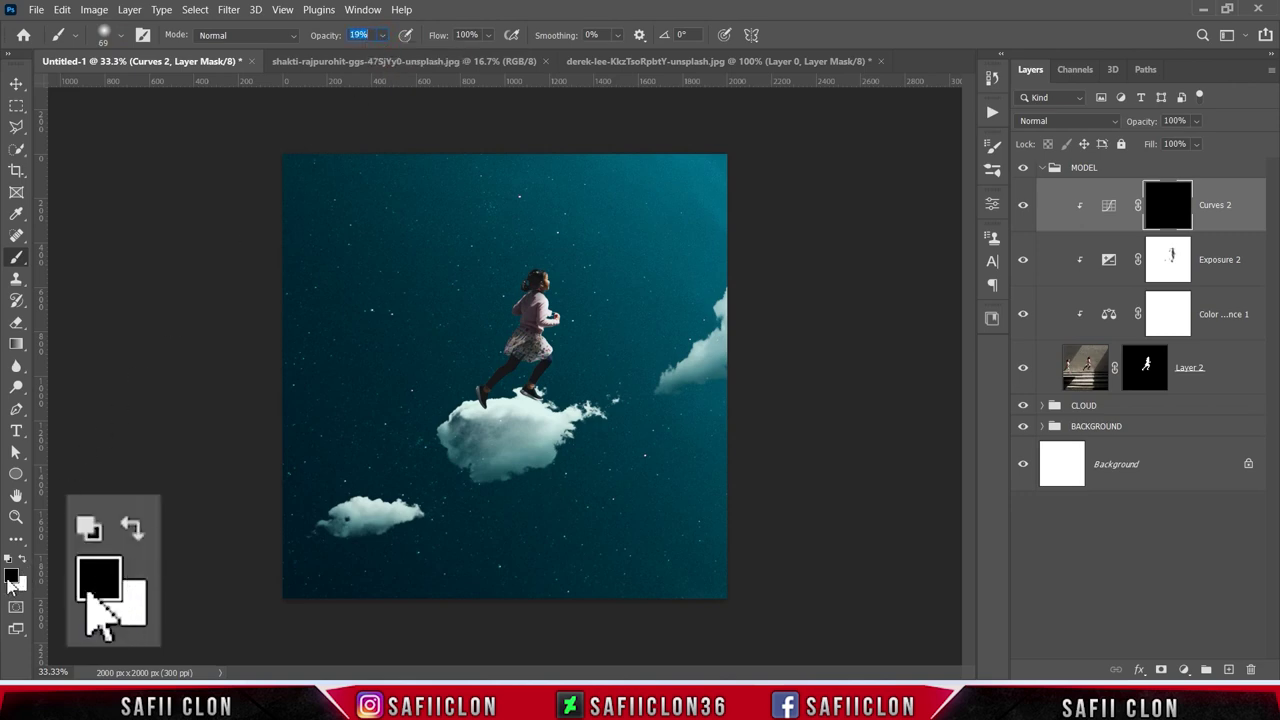
click(22, 562)
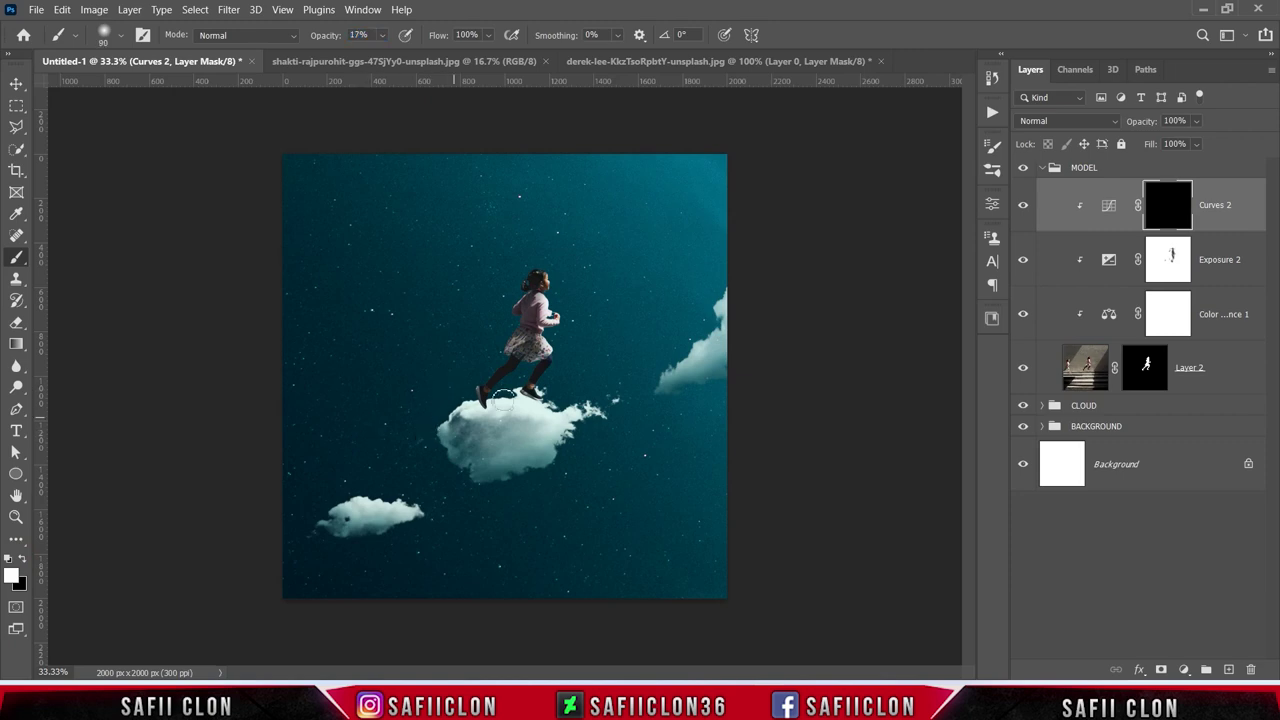
- Paint white over the girl on the Curves 2 mask and toggle it to compare
key(ctrl+plus)
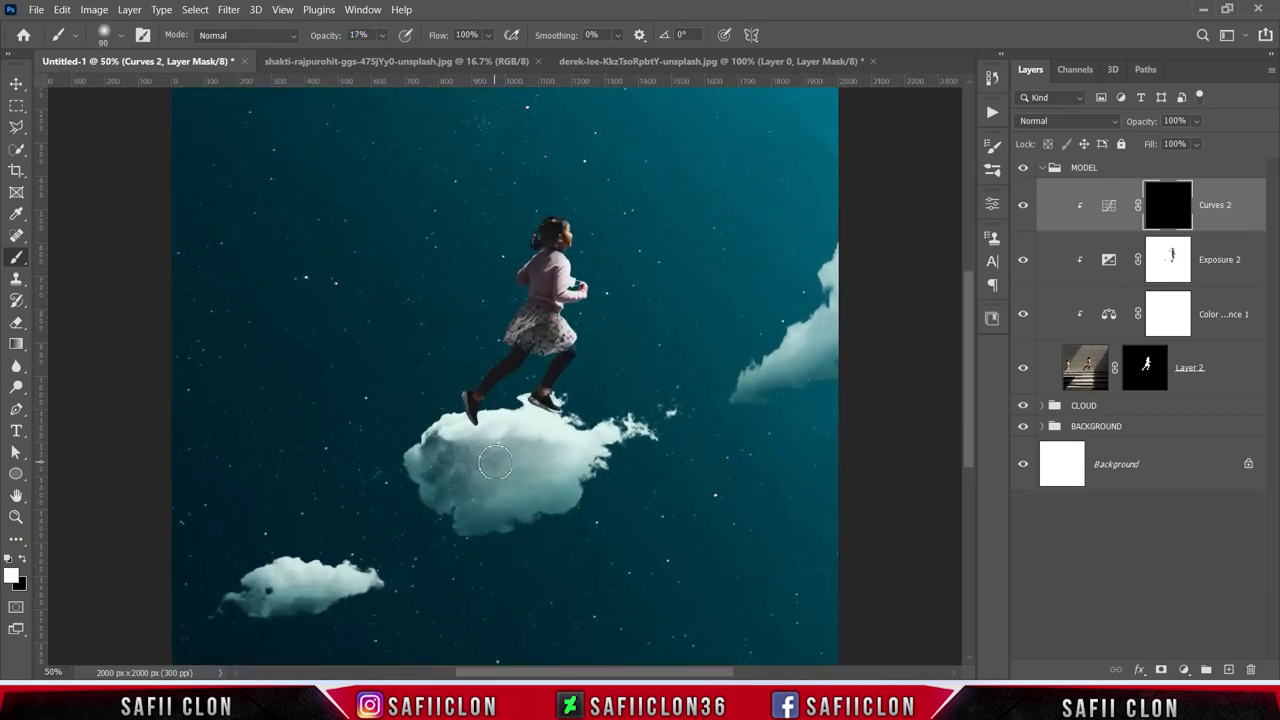
mouse_move(500, 344)
mouse_down()
mouse_move(518, 282)
mouse_move(463, 387)
mouse_move(486, 419)
mouse_up()
click(1022, 206)
click(1022, 206)
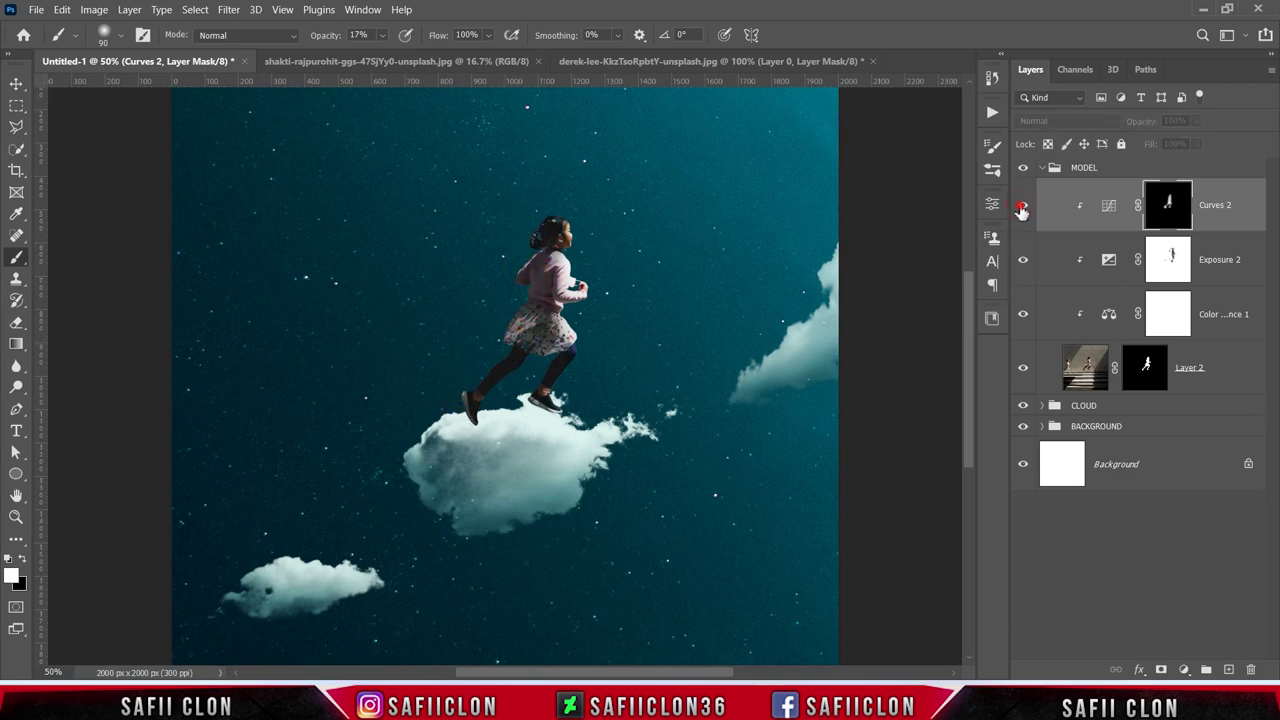
key(ctrl+minus)
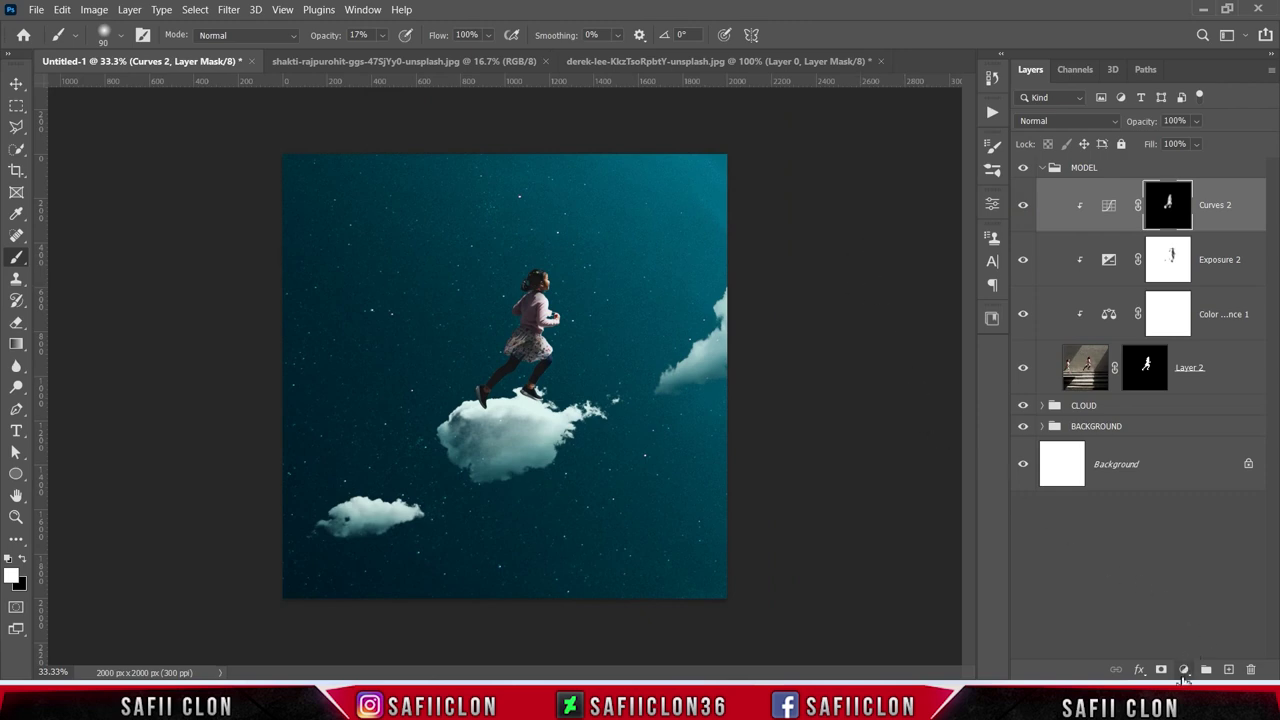
click(1184, 670)
- Add a clipped Vibrance layer at Vibrance -5, Saturation +19, then collapse the MODEL group
click(1175, 497)
click(852, 569)
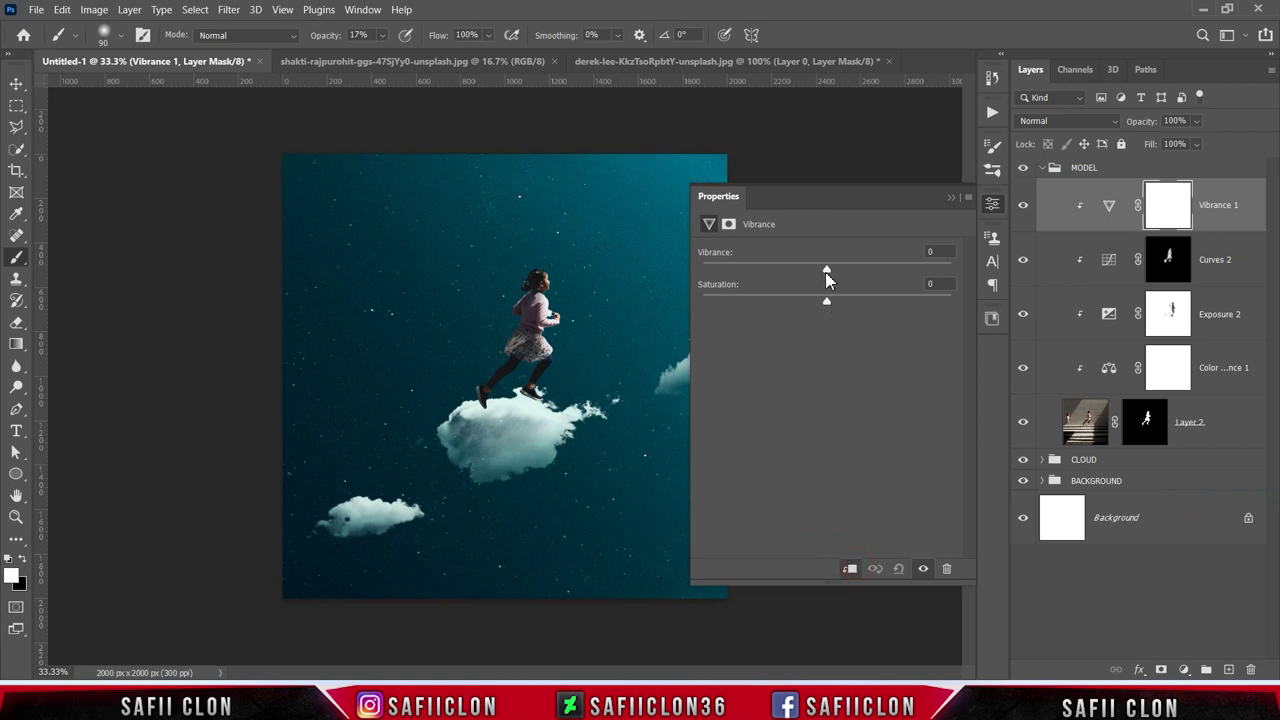
drag(827, 278, 820, 274)
drag(826, 302, 863, 304)
click(951, 198)
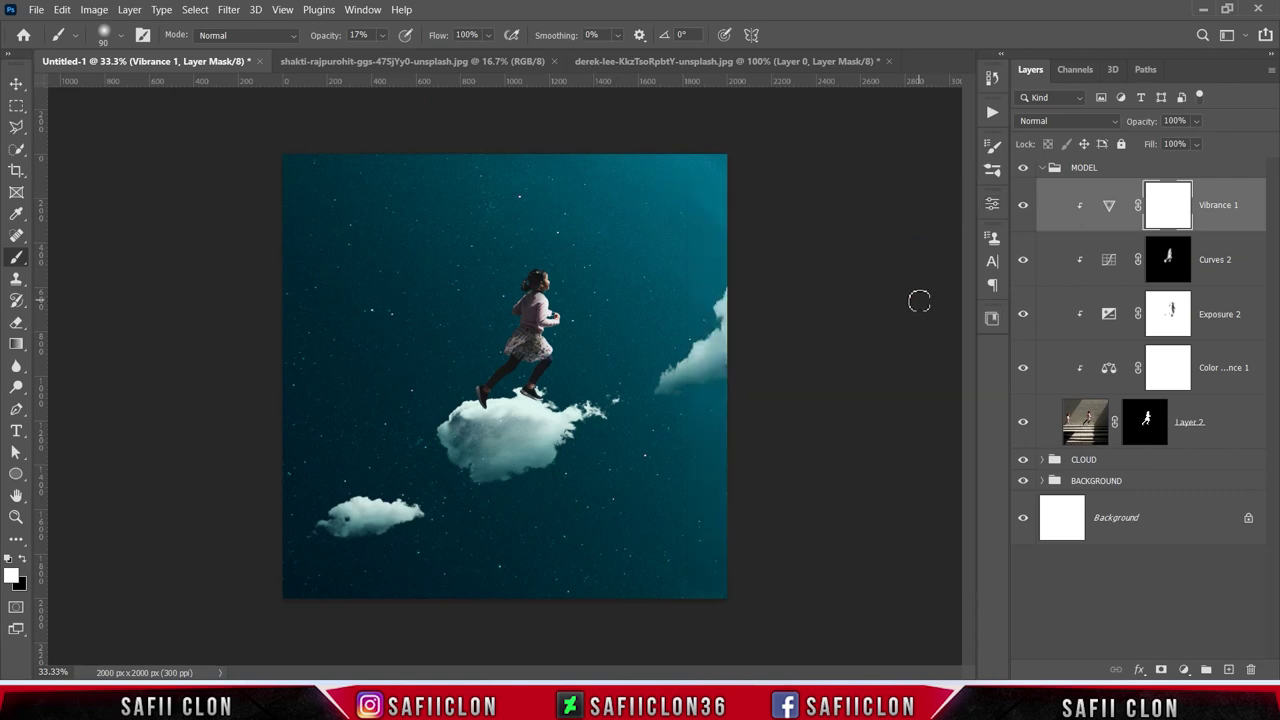
click(1042, 168)
click(1132, 192)
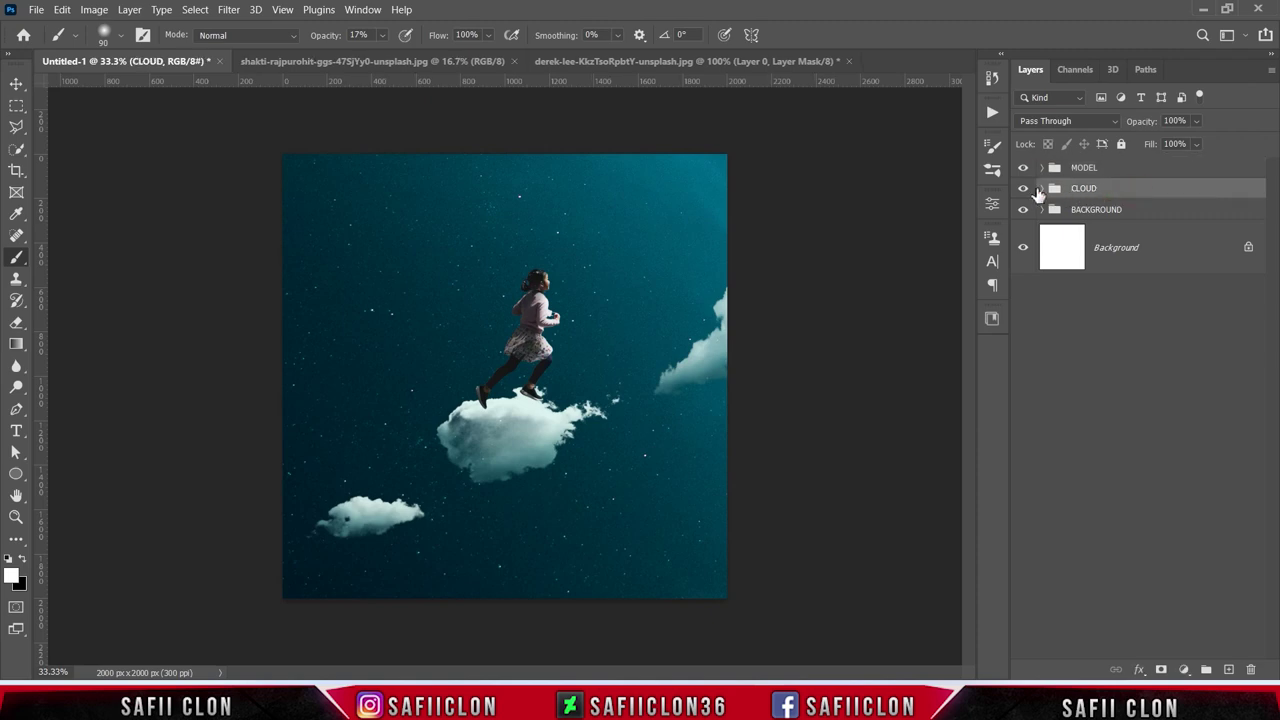
- Move the CLOUD group down, scale it to about 105%, rotate it -1.98° and commit
click(1023, 189)
click(1023, 189)
key(ctrl+t)
drag(620, 402, 613, 431)
drag(283, 621, 266, 629)
drag(737, 343, 751, 343)
drag(280, 629, 265, 632)
drag(656, 482, 656, 472)
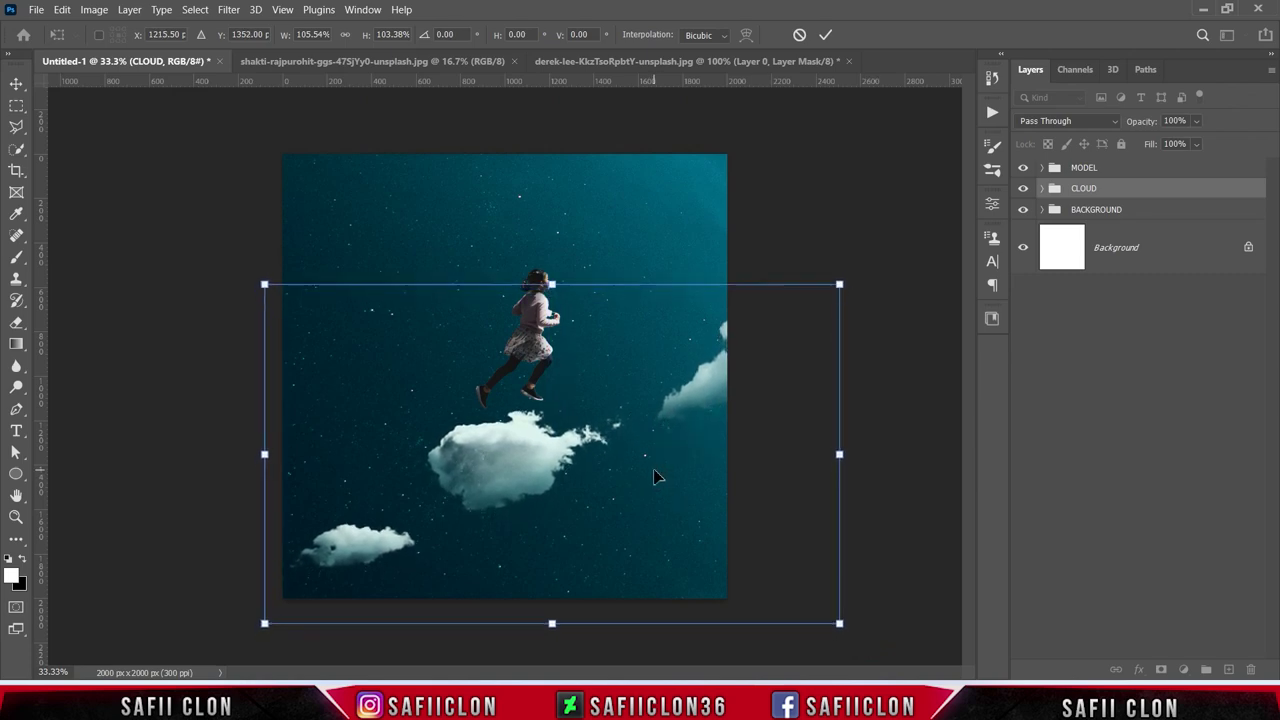
drag(839, 453, 832, 456)
drag(886, 363, 836, 444)
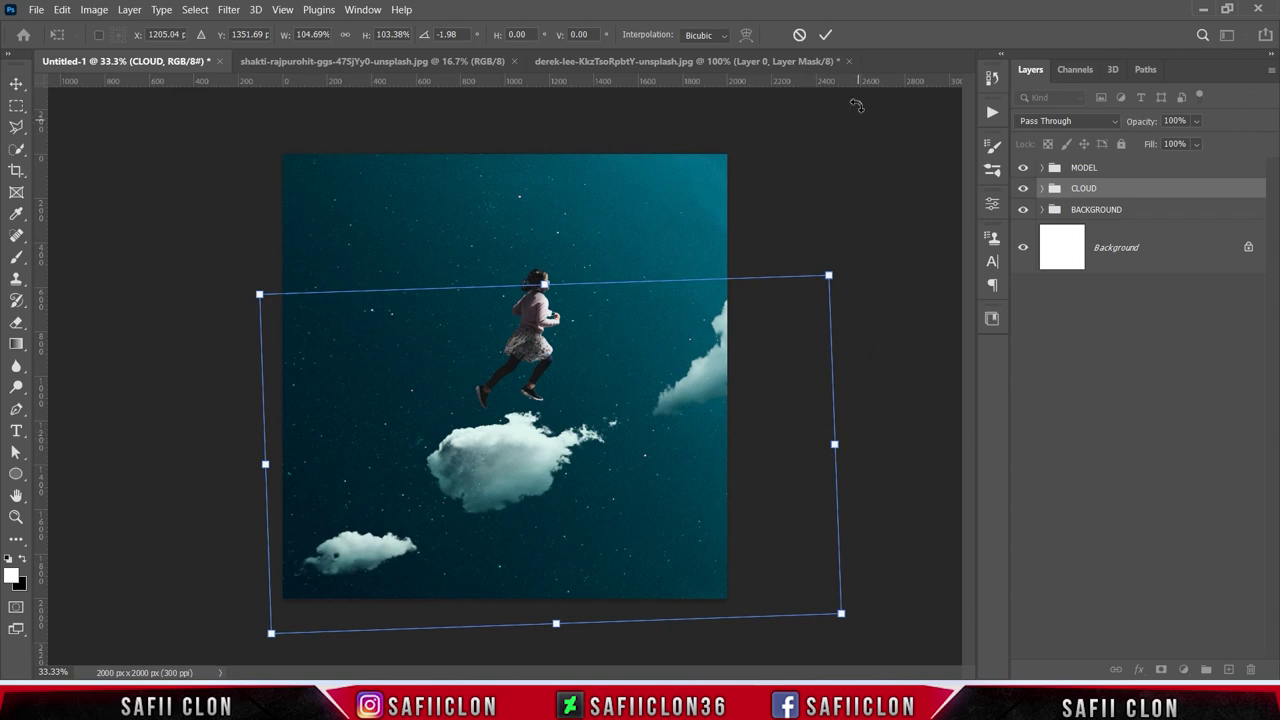
click(825, 35)
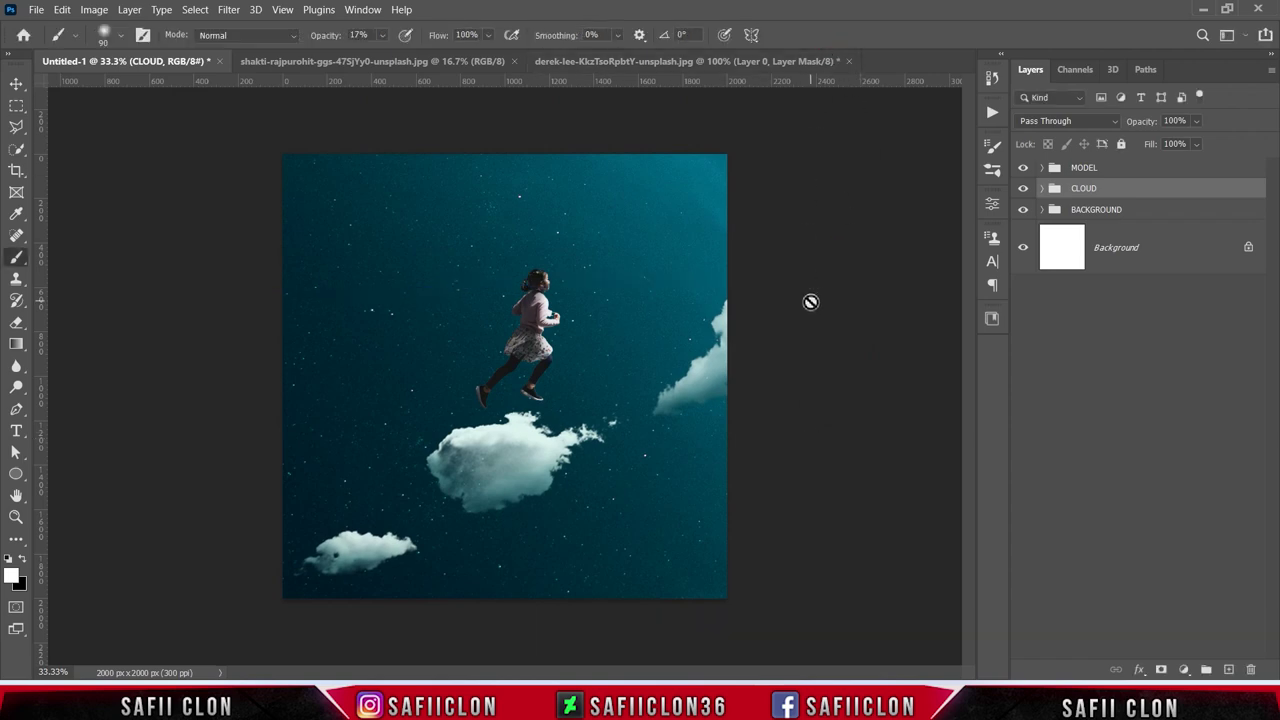
click(1147, 170)
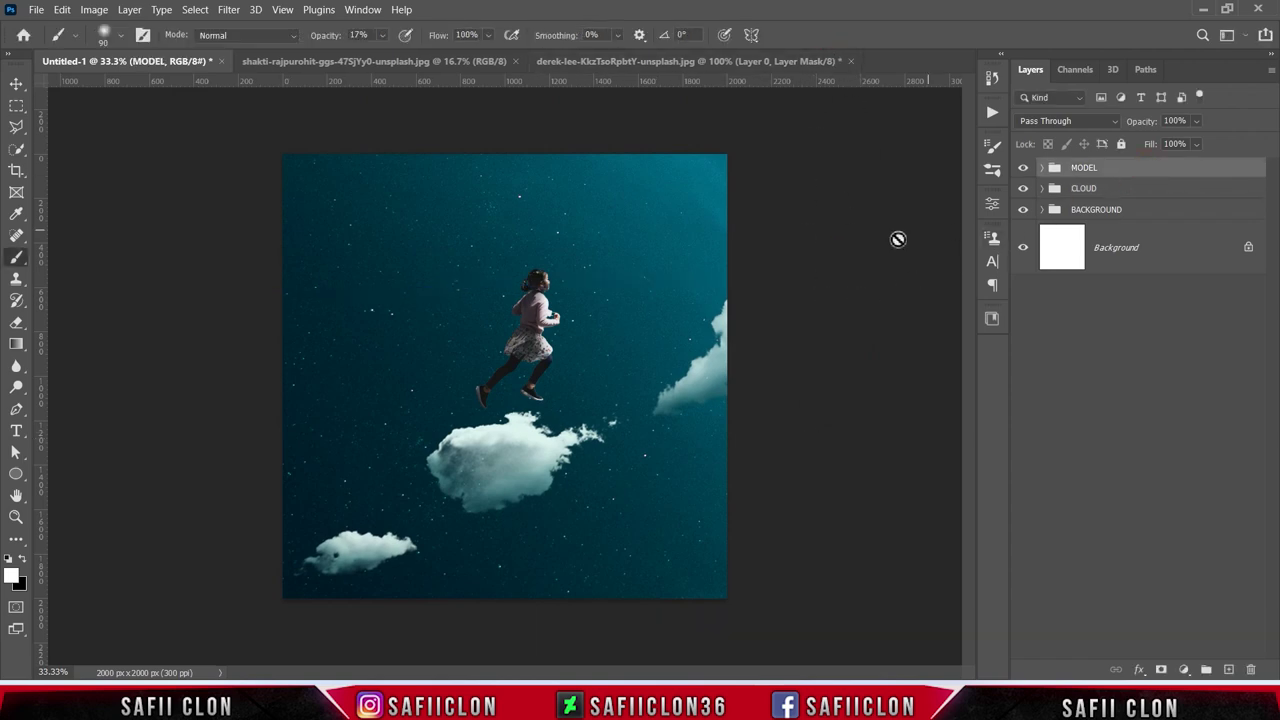
- Move the MODEL group down toward the cloud in Free Transform
key(ctrl+t)
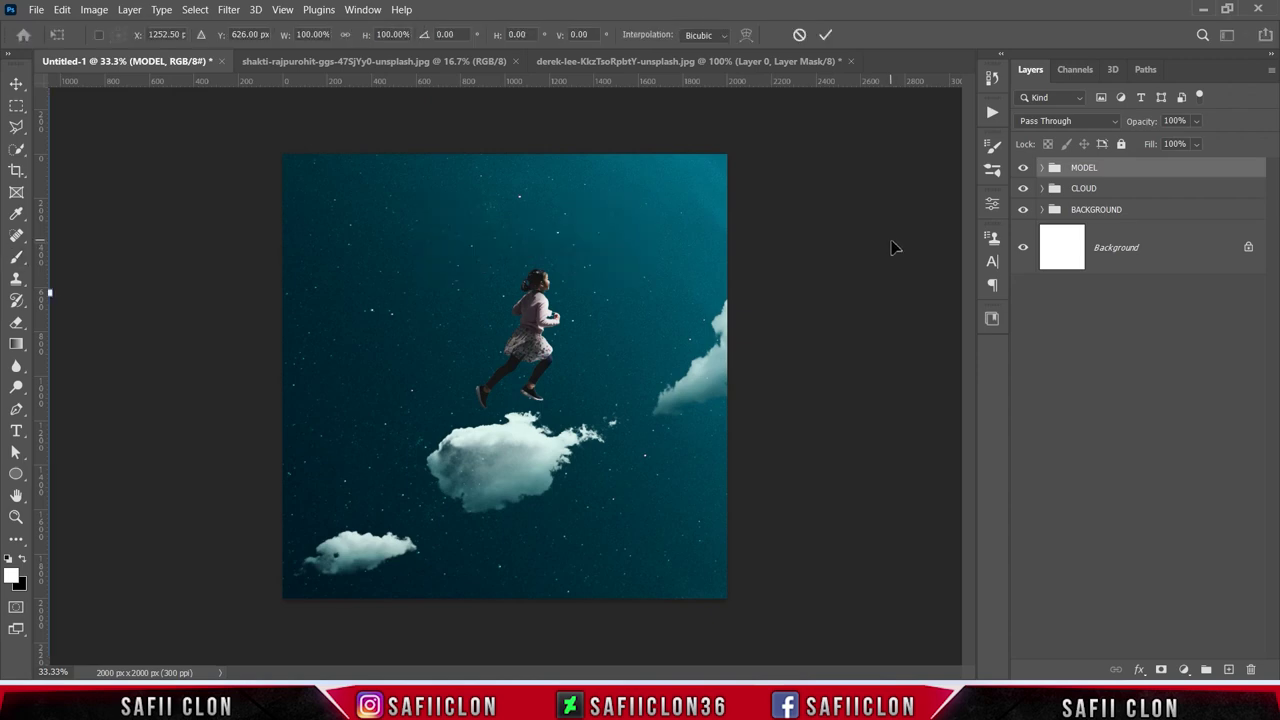
key(ctrl+minus)
key(ctrl+minus)
key(ctrl+minus)
key(ctrl+plus)
key(ctrl+plus)
key(ctrl+plus)
drag(611, 308, 613, 341)
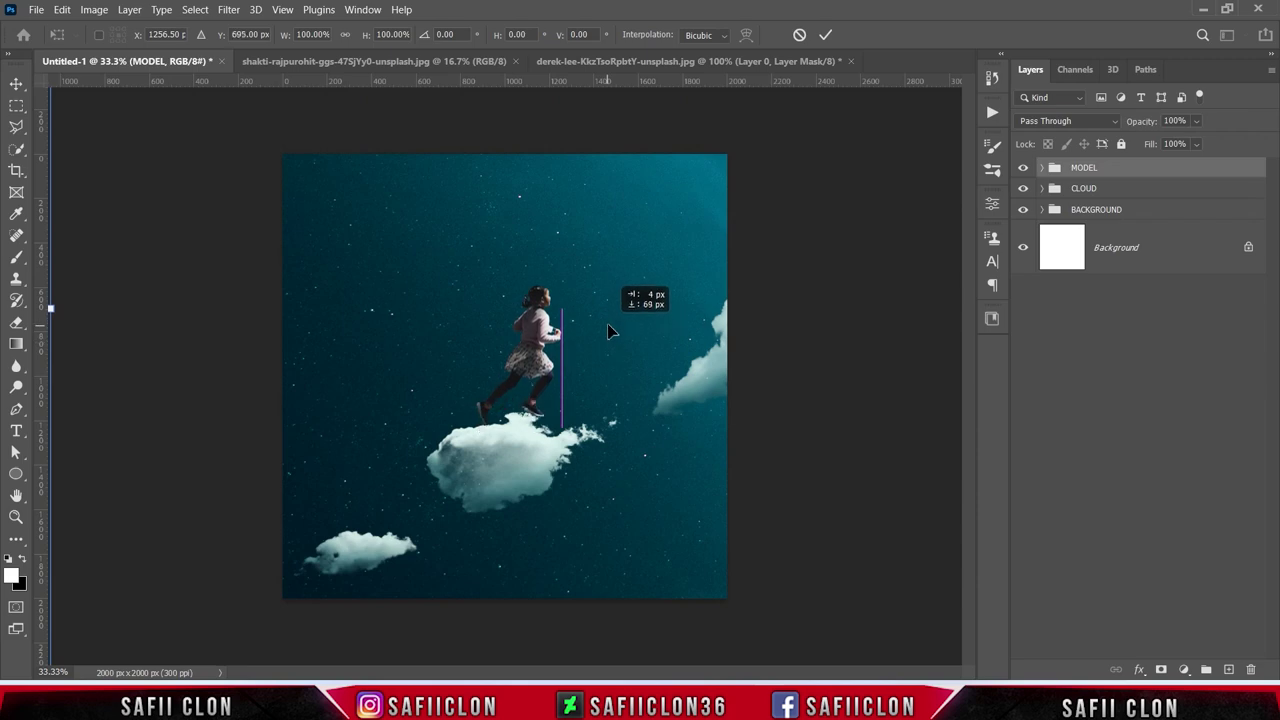
drag(612, 341, 593, 329)
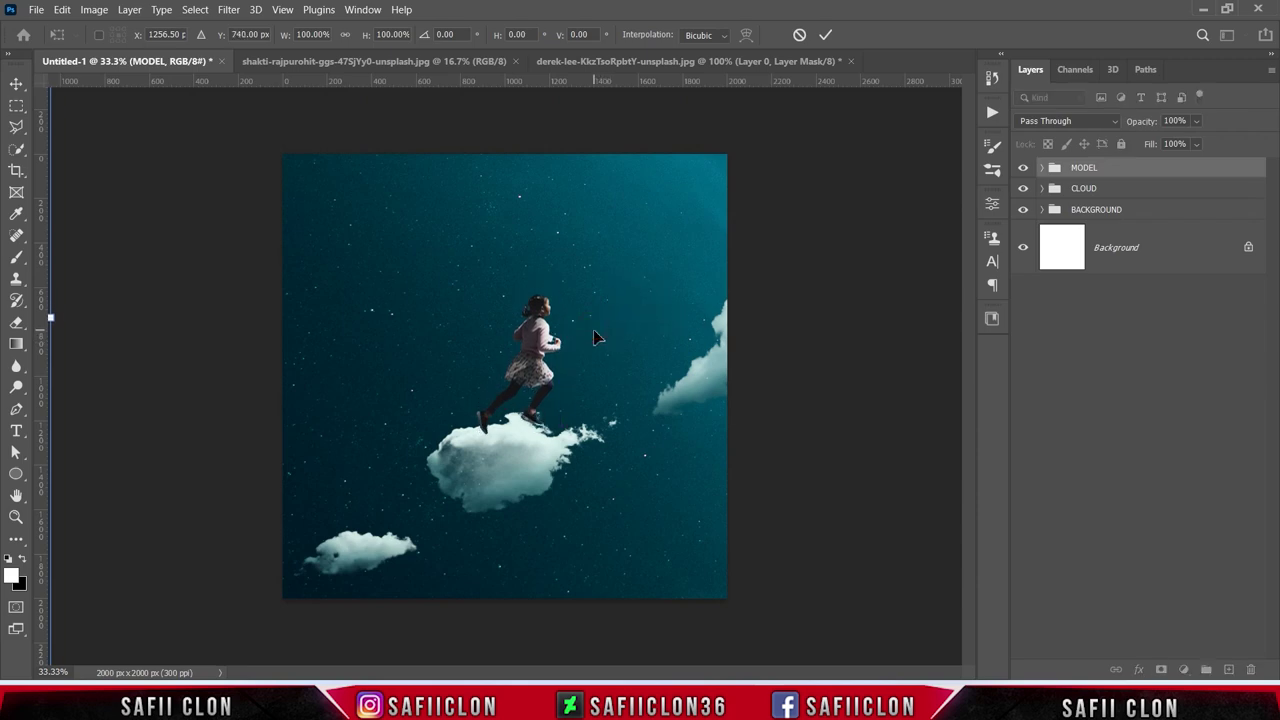
key(ctrl+minus)
key(ctrl+minus)
key(ctrl+minus)
- Scale the girl to 98.15%, tilt her -0.88°, settle her on the cloud and commit
drag(728, 580, 734, 591)
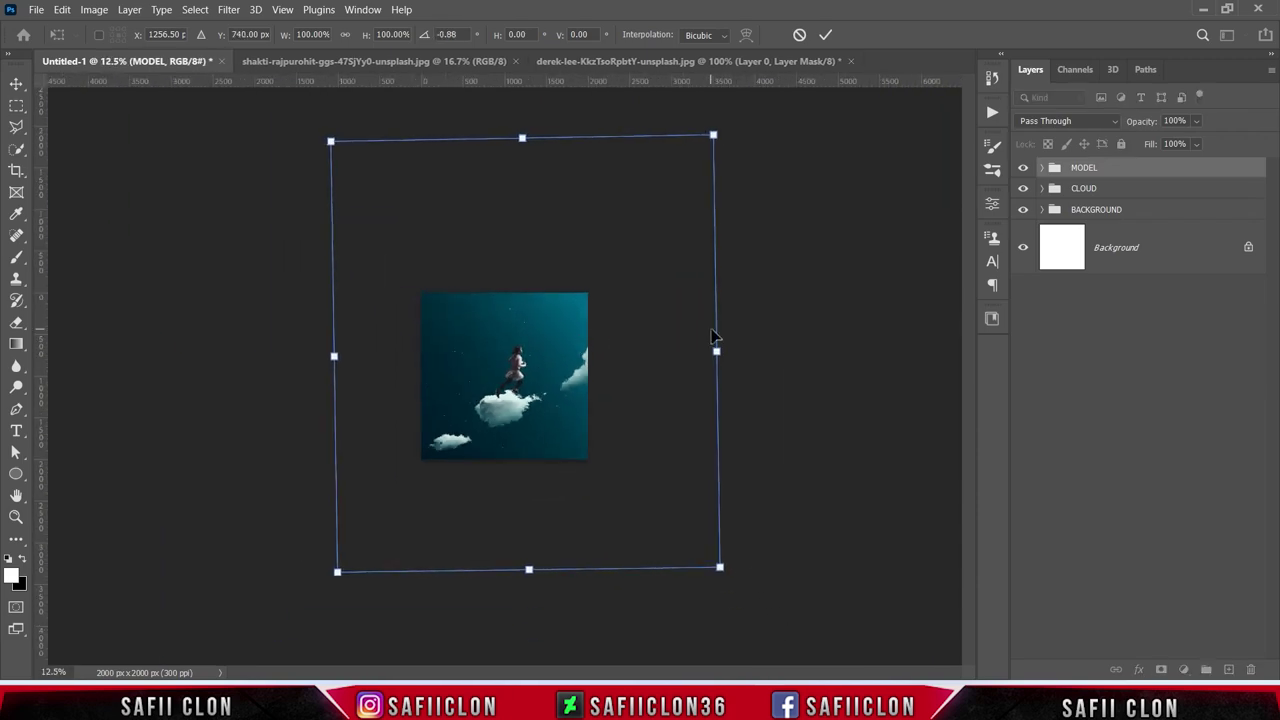
drag(711, 136, 709, 140)
drag(670, 289, 669, 288)
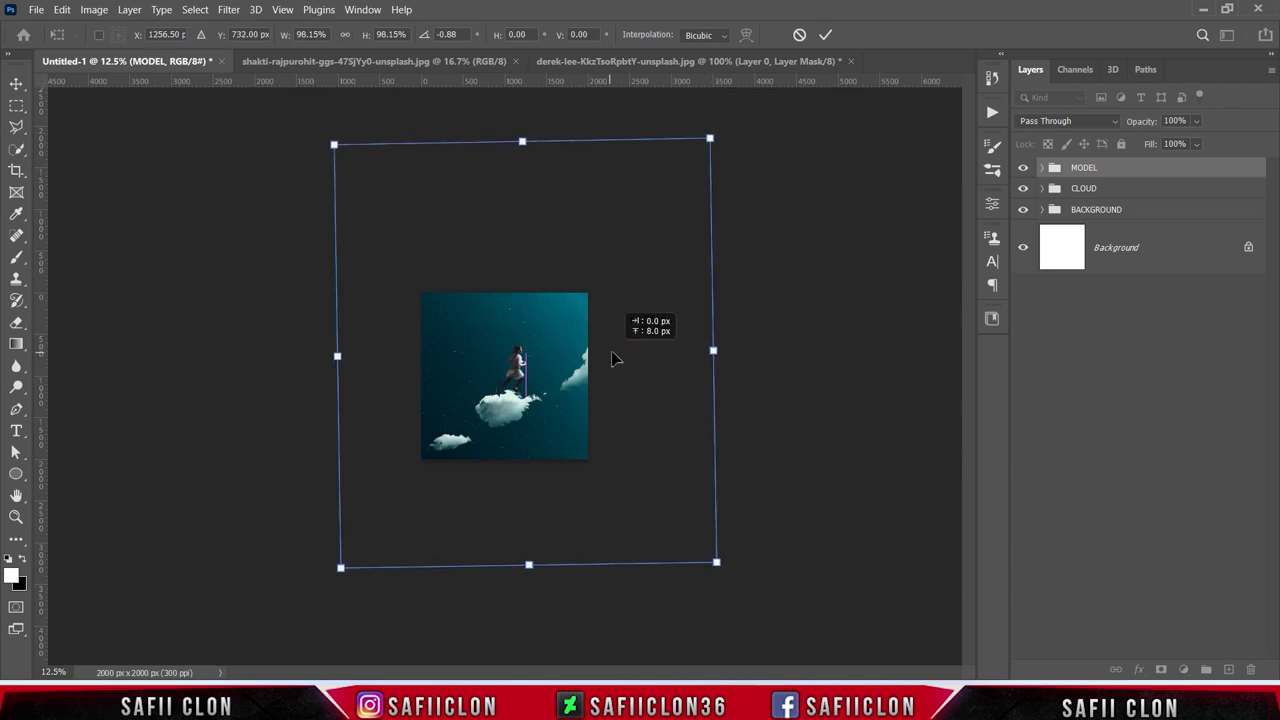
key(ctrl+plus)
key(ctrl+plus)
key(ctrl+plus)
drag(590, 405, 609, 425)
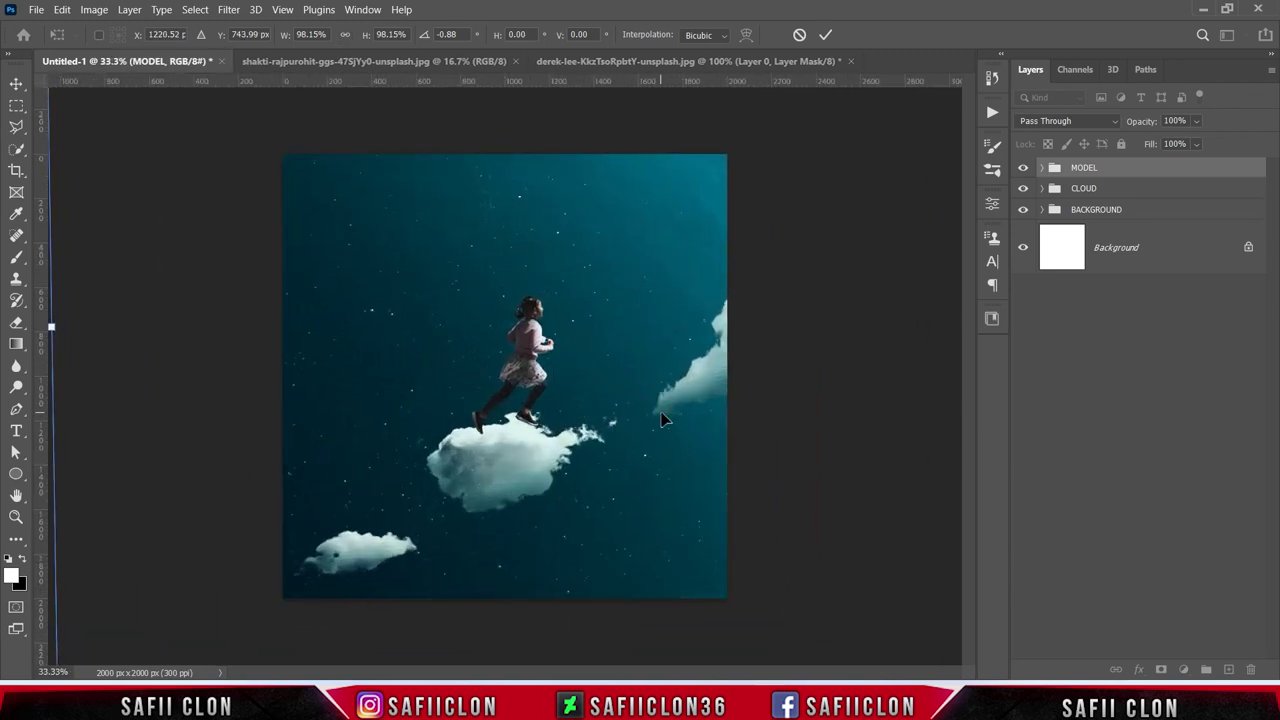
click(826, 36)
key(b)
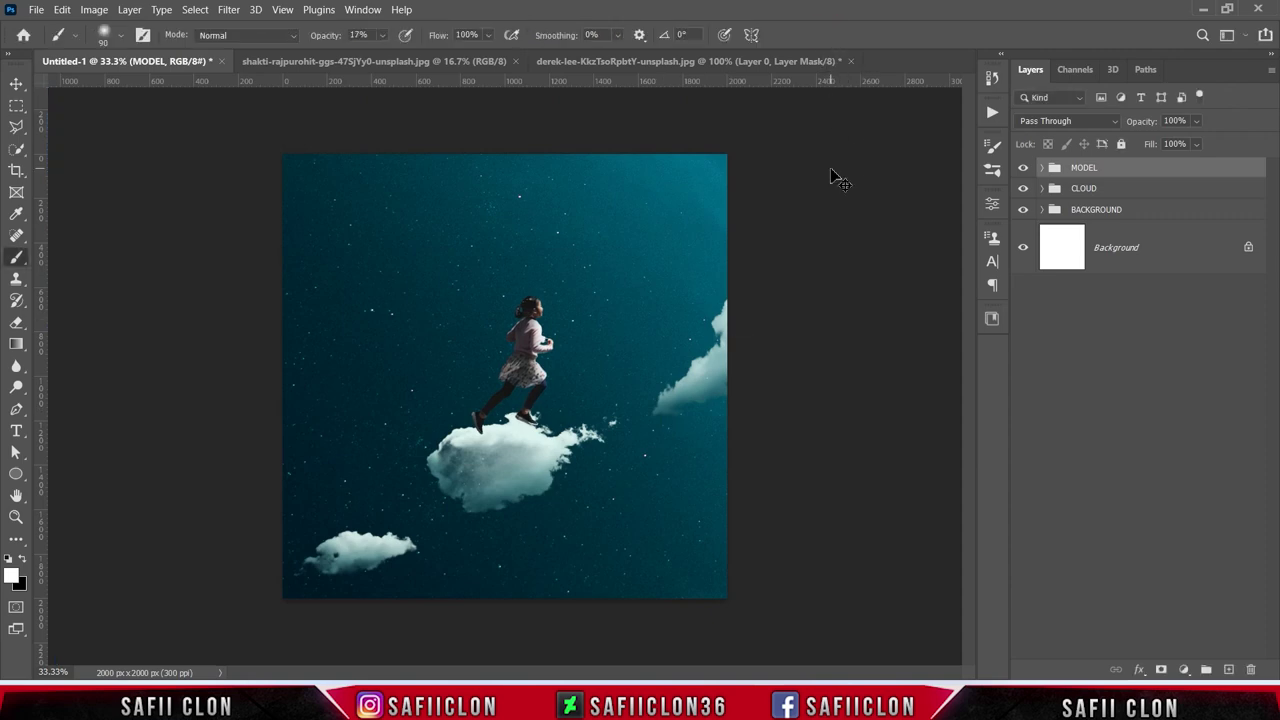
key(ctrl+minus)
key(ctrl+minus)
key(ctrl+minus)
key(ctrl+minus)
key(ctrl+plus)
key(ctrl+plus)
key(ctrl+plus)
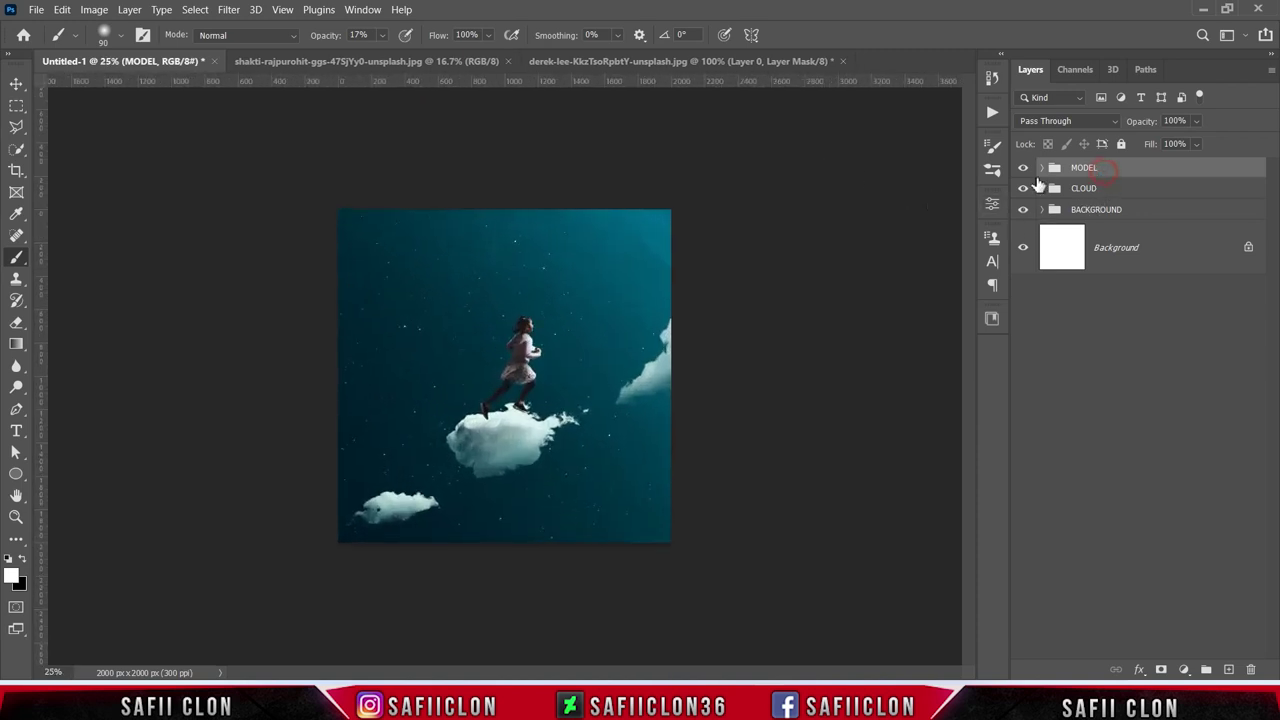
- Add a new empty layer inside the MODEL group beneath the girl's layer
click(1042, 168)
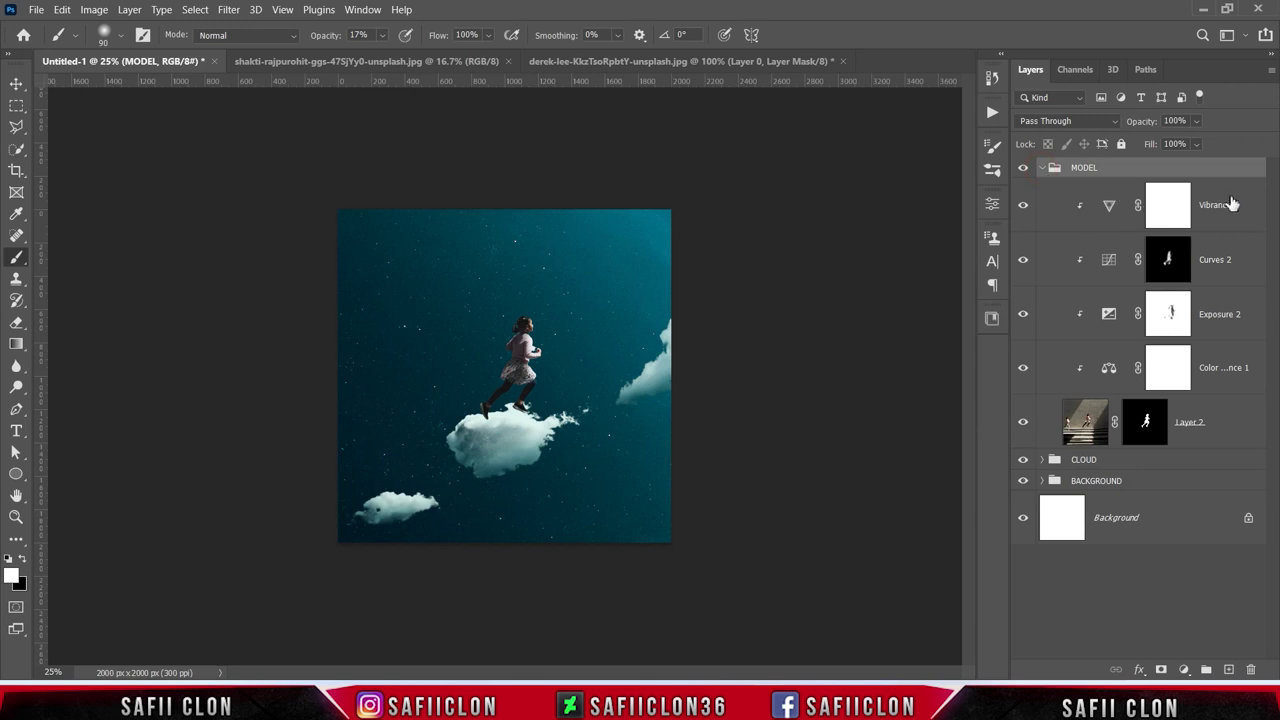
click(1230, 205)
click(1229, 670)
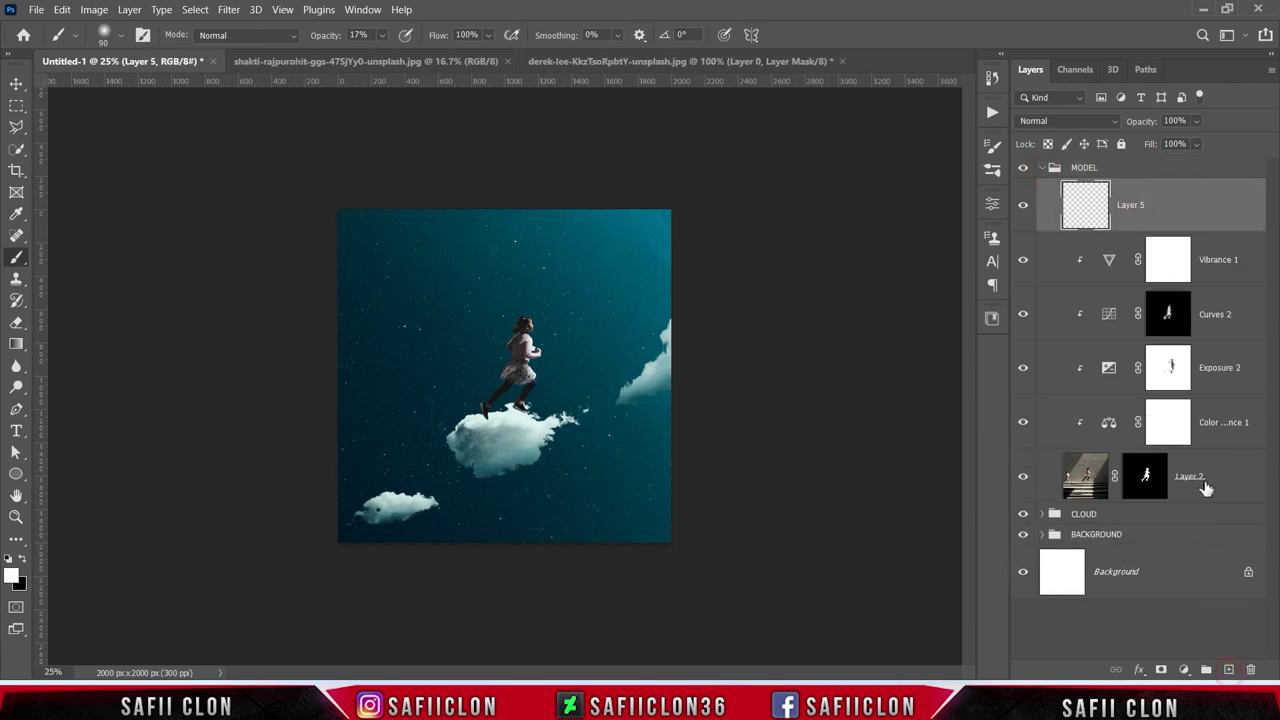
drag(1180, 209, 1143, 486)
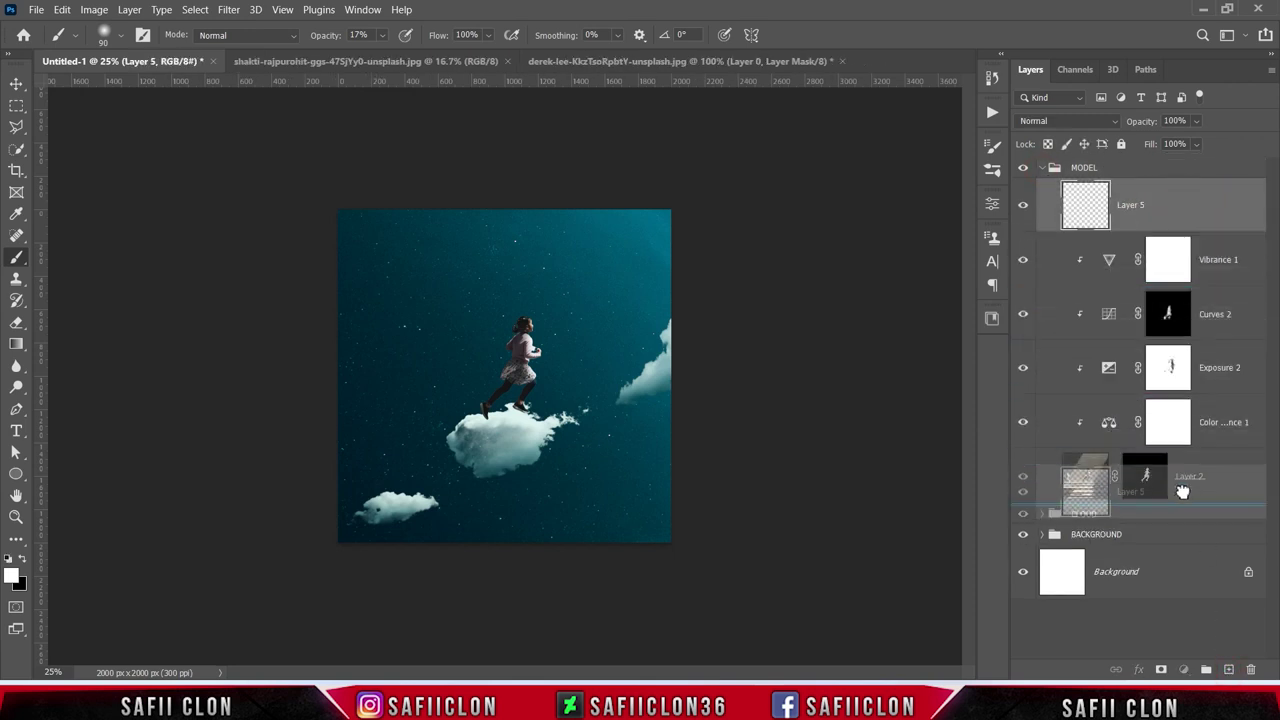
- Set up a Soft Round brush at 9% opacity with pure black foreground
right_click(21, 257)
click(68, 258)
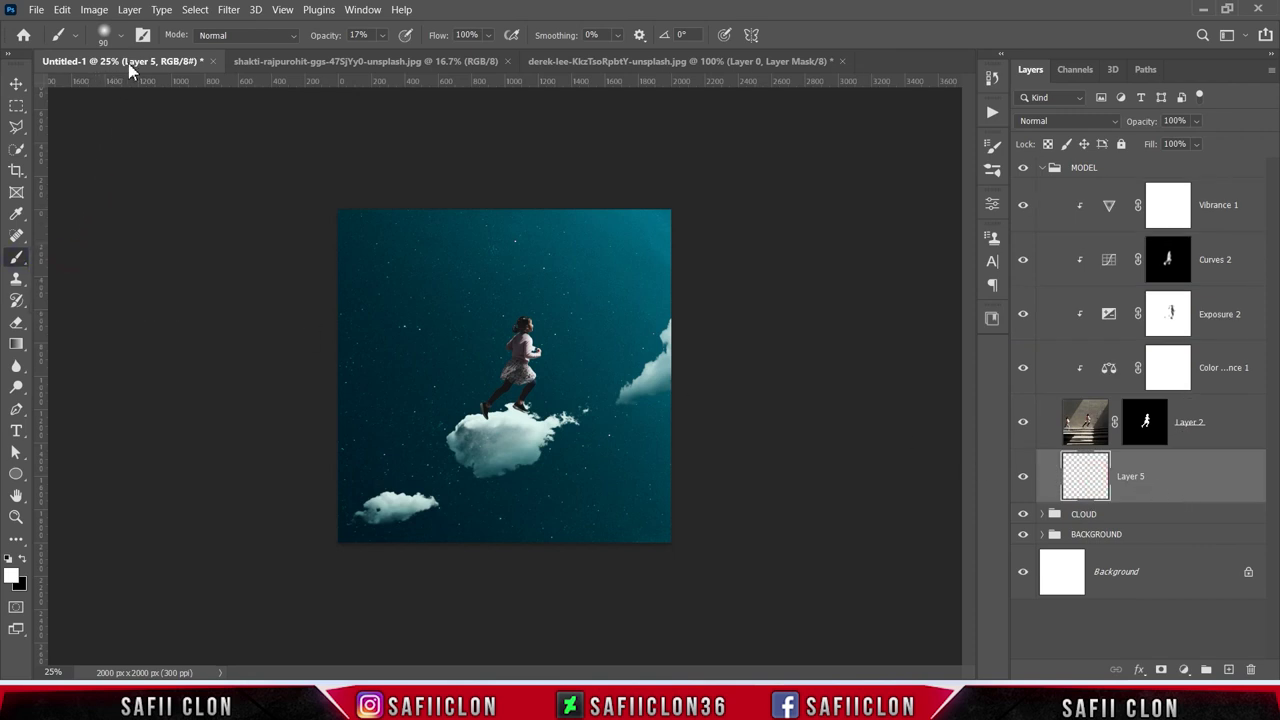
click(121, 38)
click(142, 240)
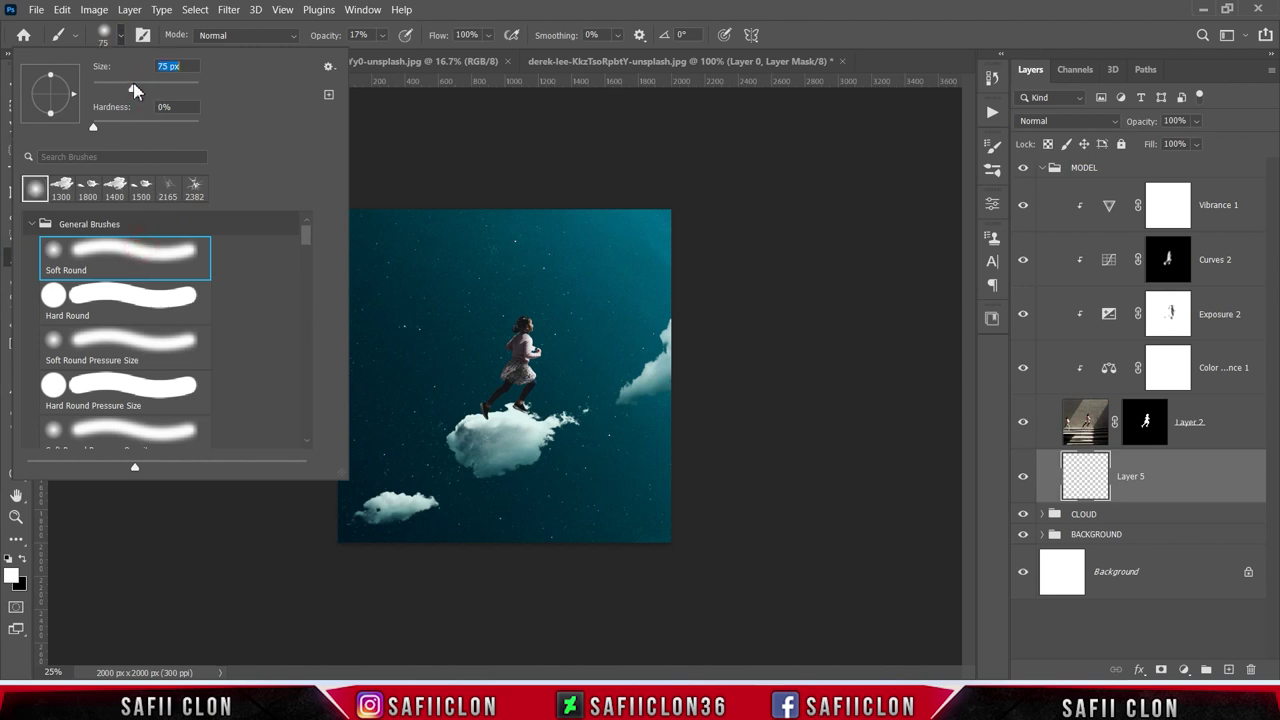
click(121, 37)
click(383, 35)
drag(389, 56, 381, 60)
click(382, 35)
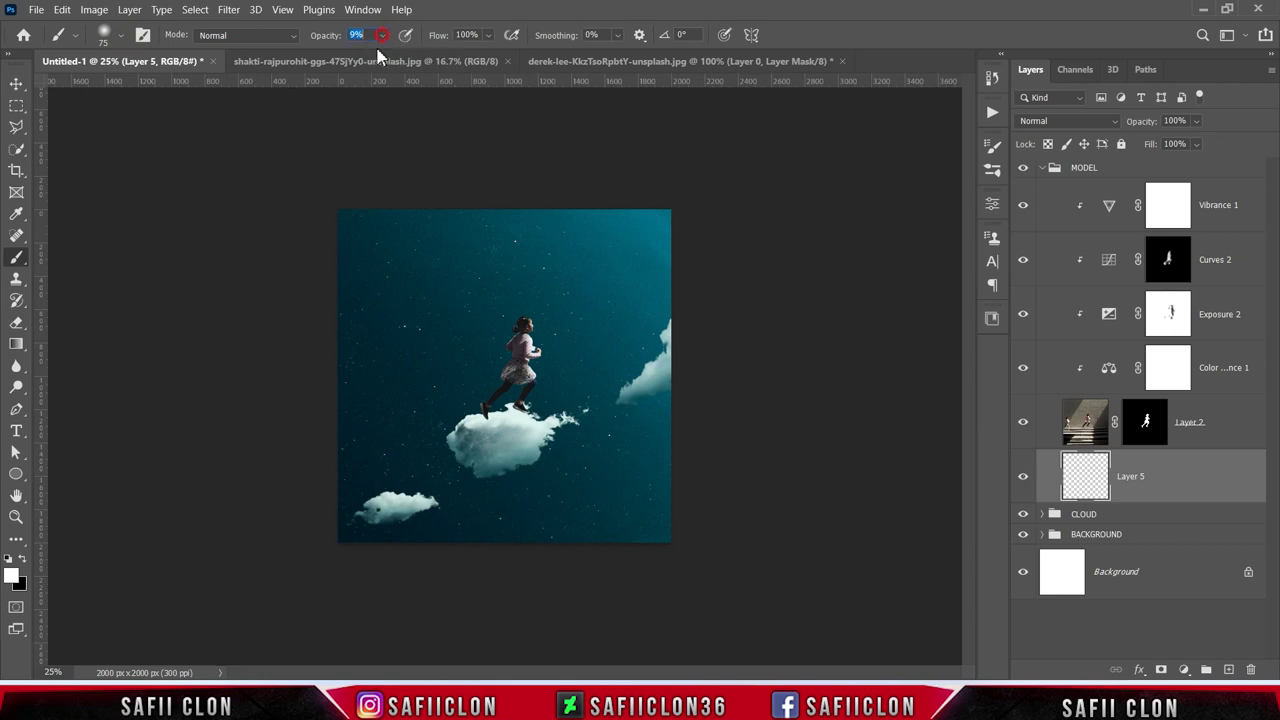
click(22, 559)
click(12, 580)
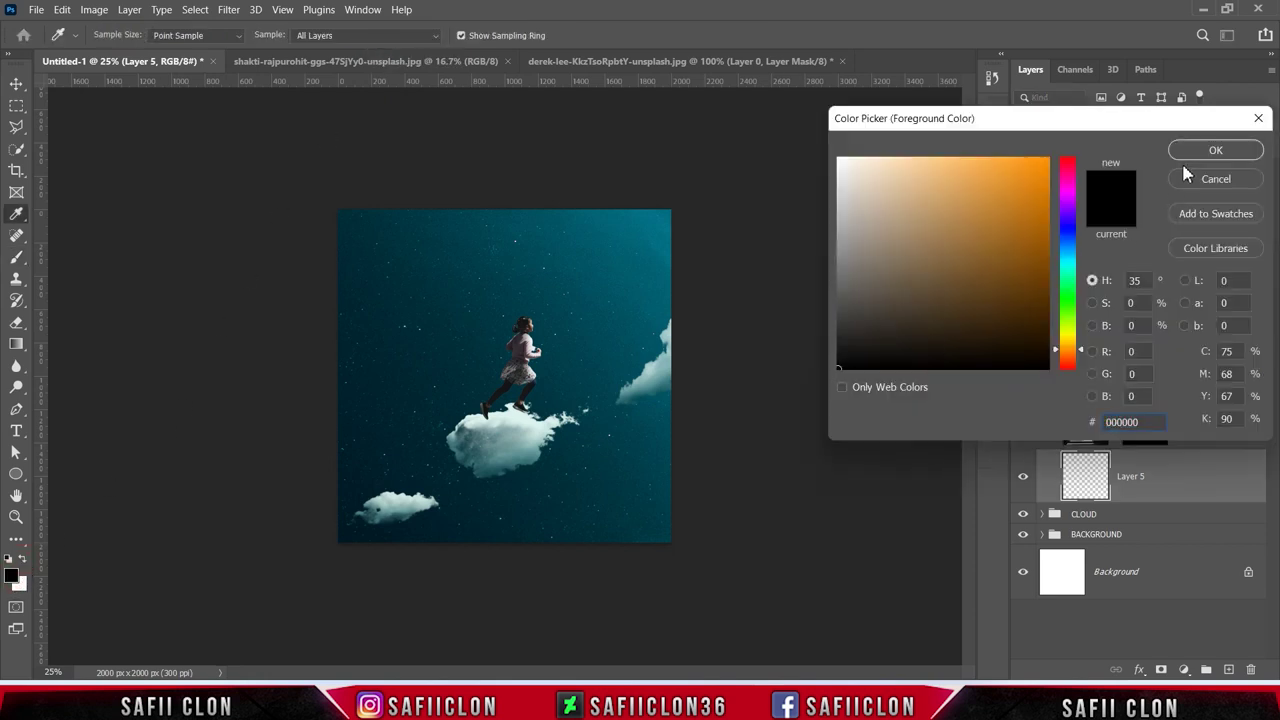
click(1199, 153)
- Paint faint black contact shadows under the shoes, dropping brush opacity to 4%
key(ctrl+plus)
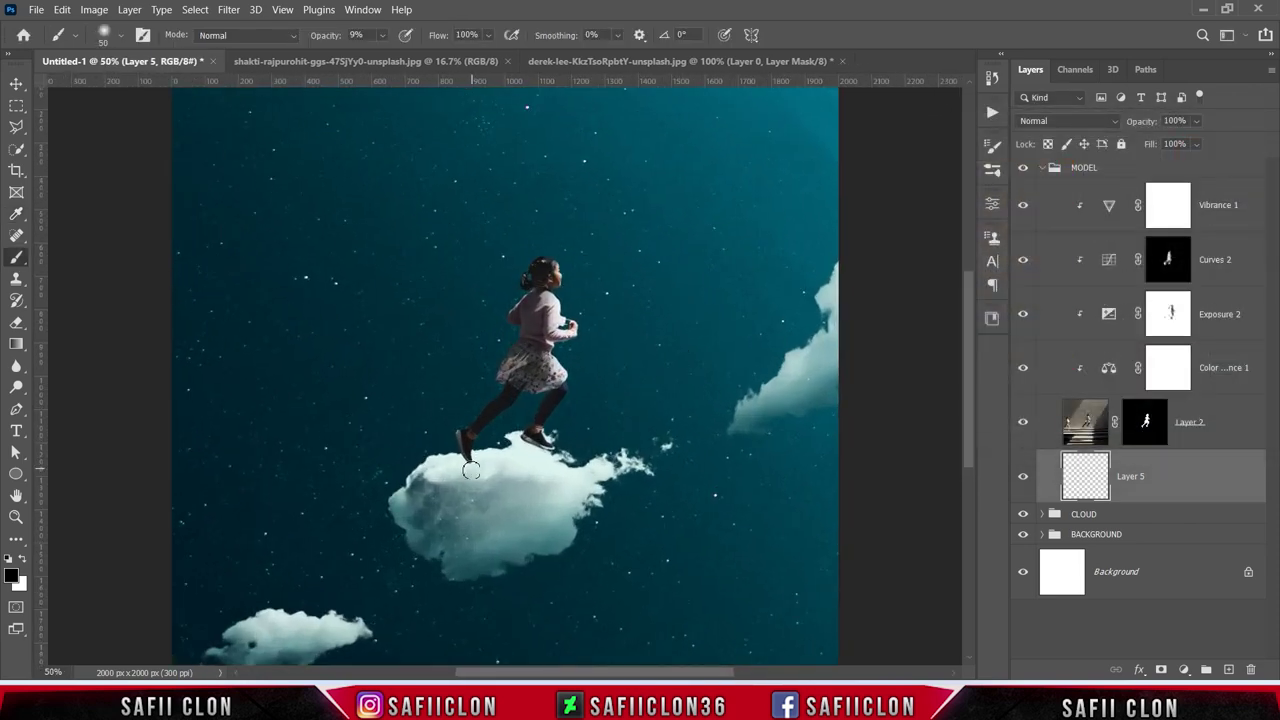
mouse_move(465, 462)
mouse_down()
mouse_move(448, 466)
mouse_move(467, 462)
mouse_up()
drag(381, 35, 368, 55)
key(bracketright)
key(bracketright)
key(bracketright)
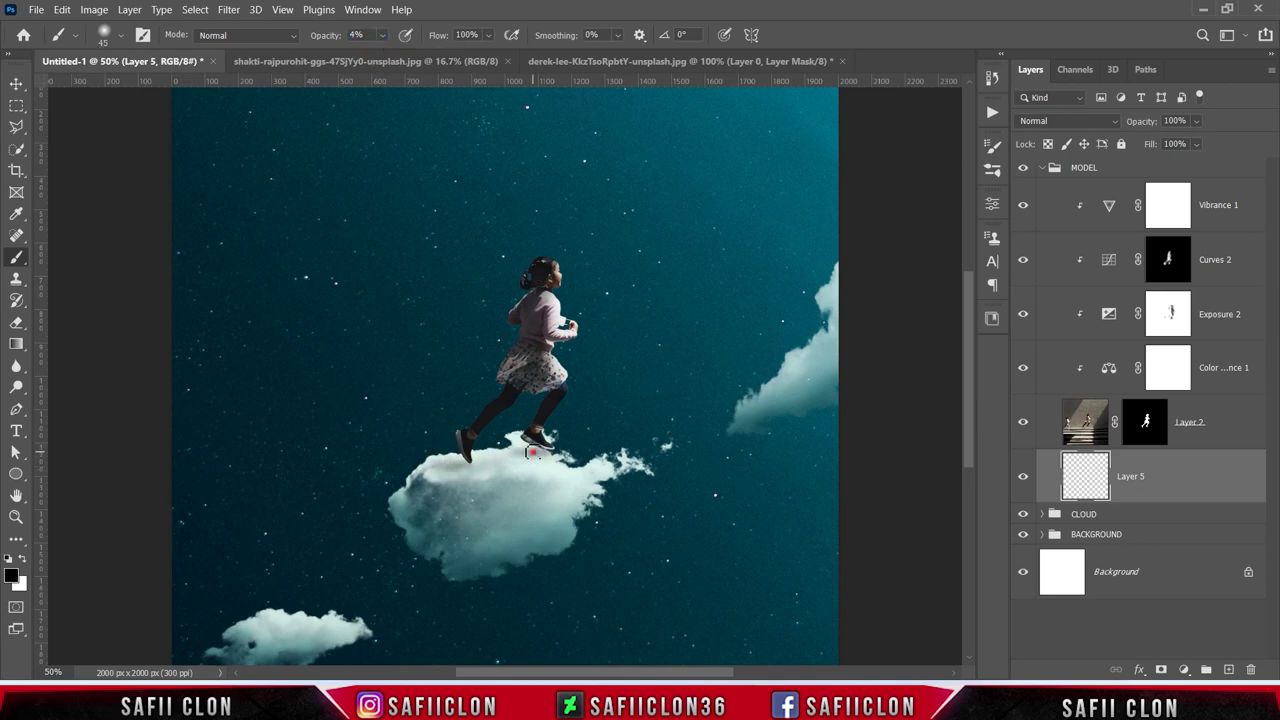
key(bracketleft)
key(bracketleft)
key(bracketleft)
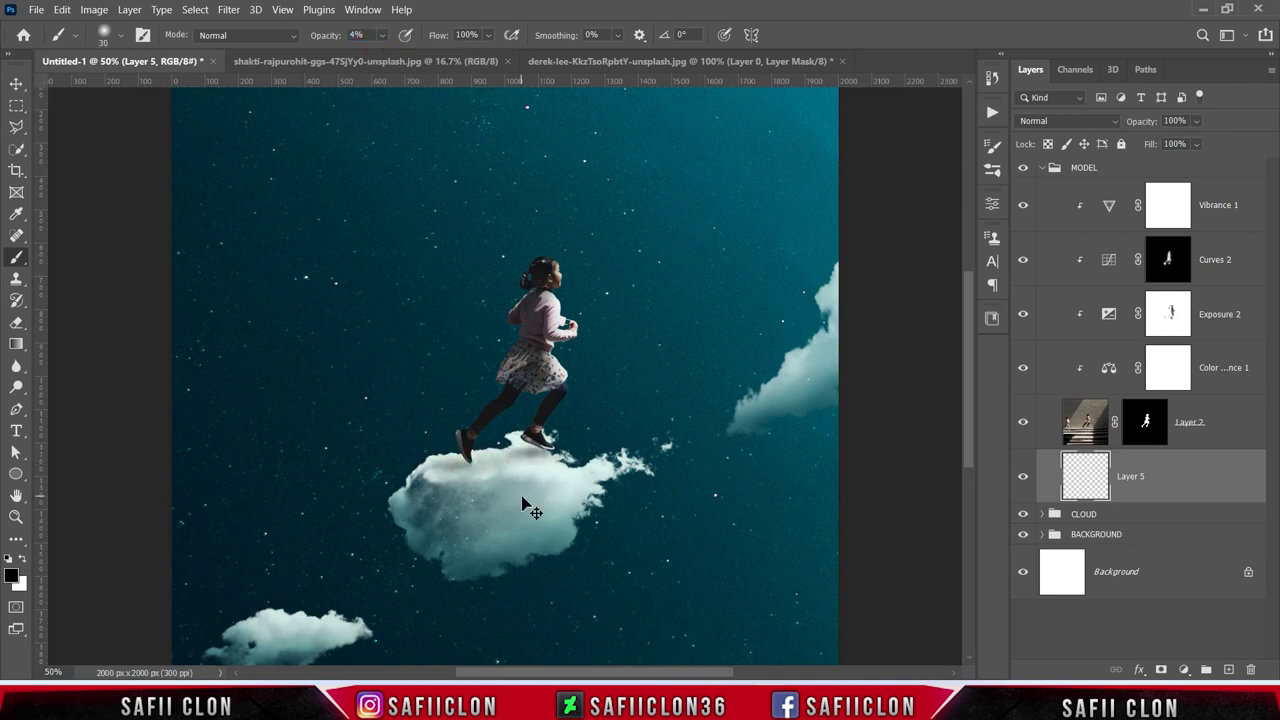
key(ctrl+minus)
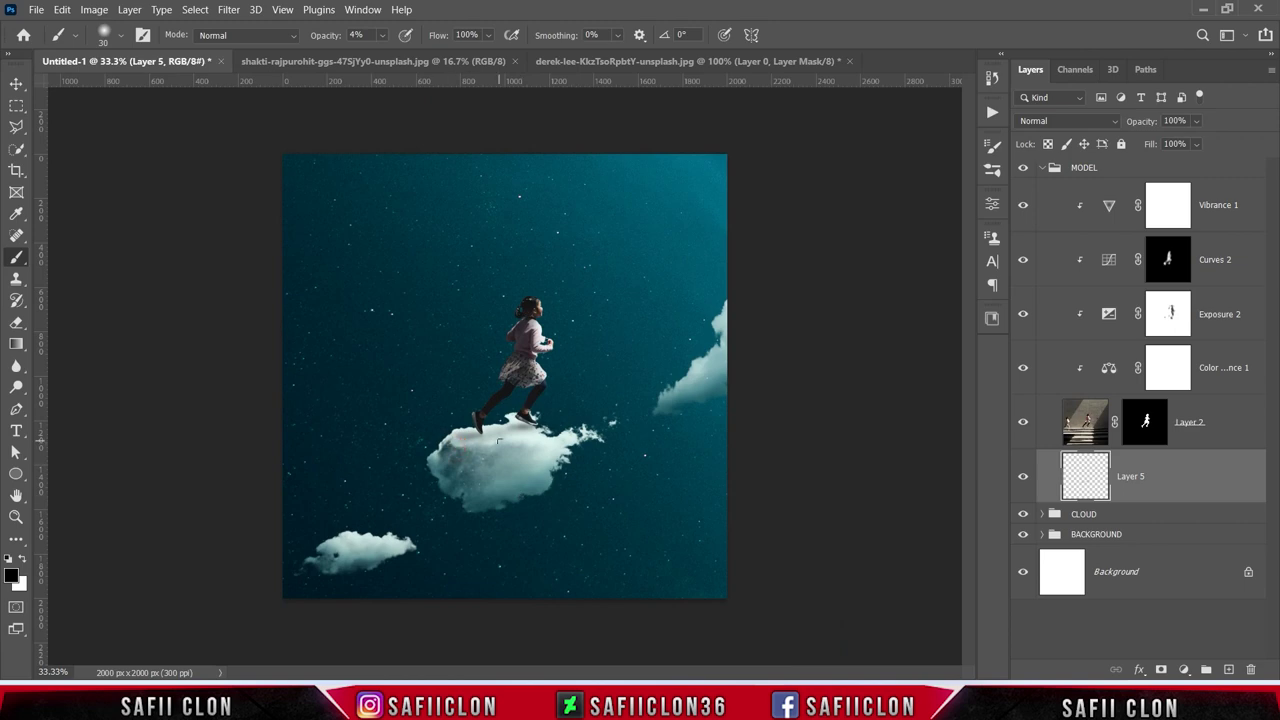
drag(499, 441, 478, 429)
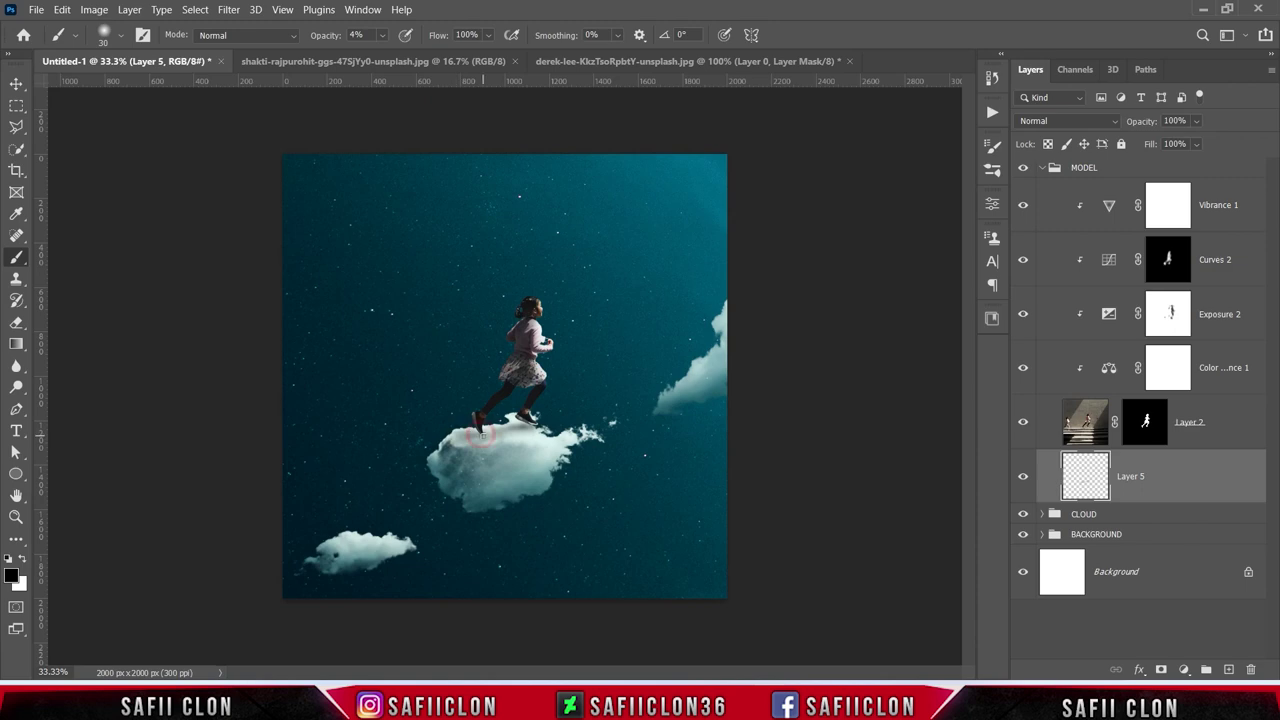
click(1022, 477)
- Compare the contact shadows, then open Blending Options for the girl's Layer 2
click(1022, 477)
click(1022, 477)
click(1022, 477)
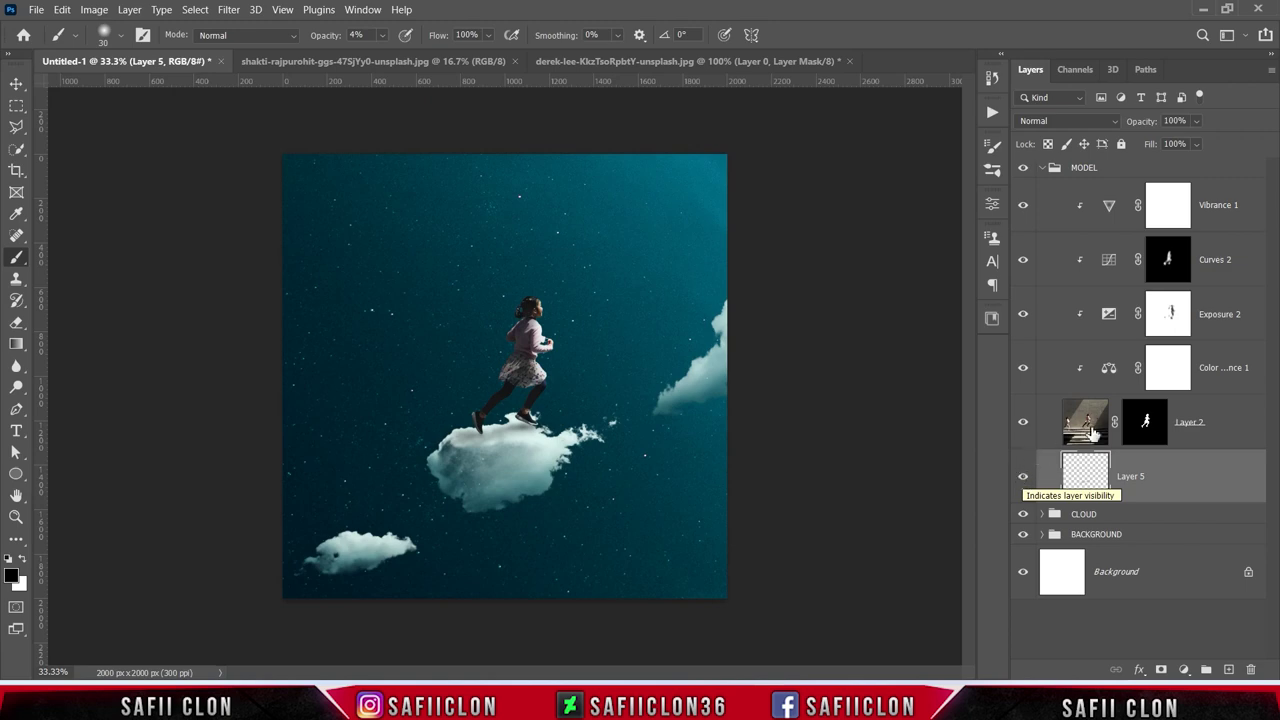
click(1233, 424)
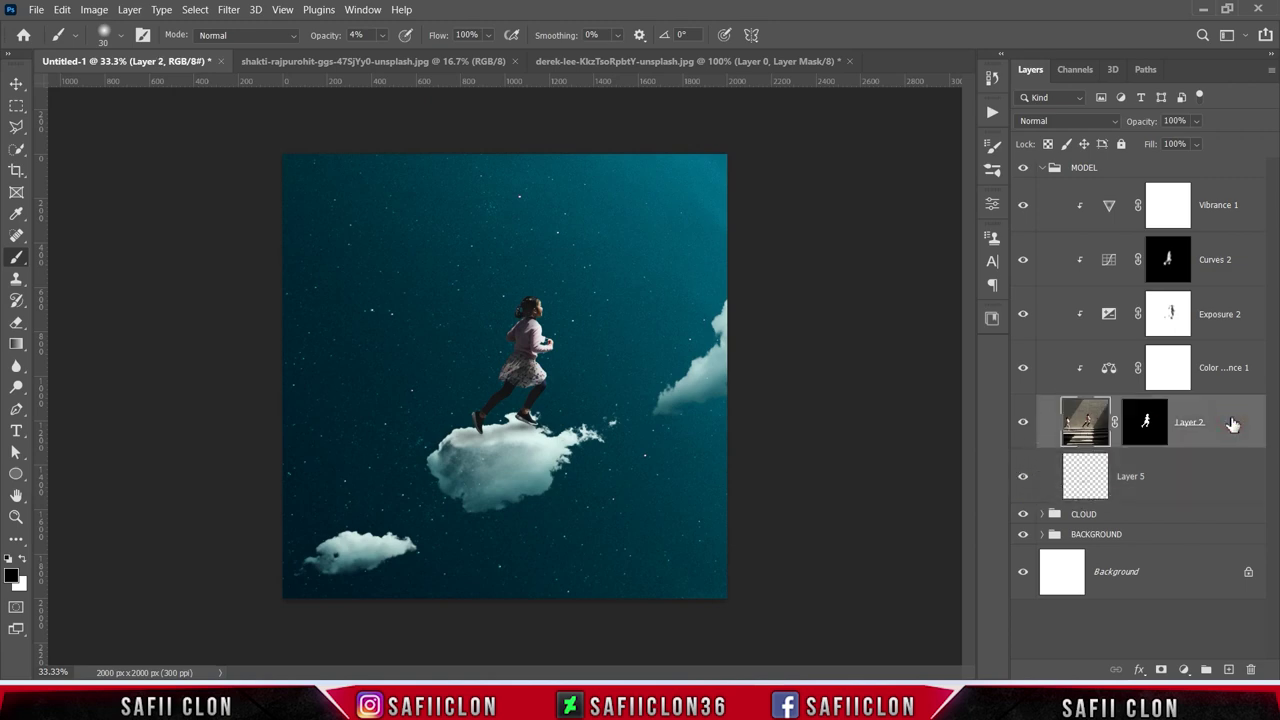
right_click(1233, 424)
click(1025, 10)
drag(720, 140, 840, 146)
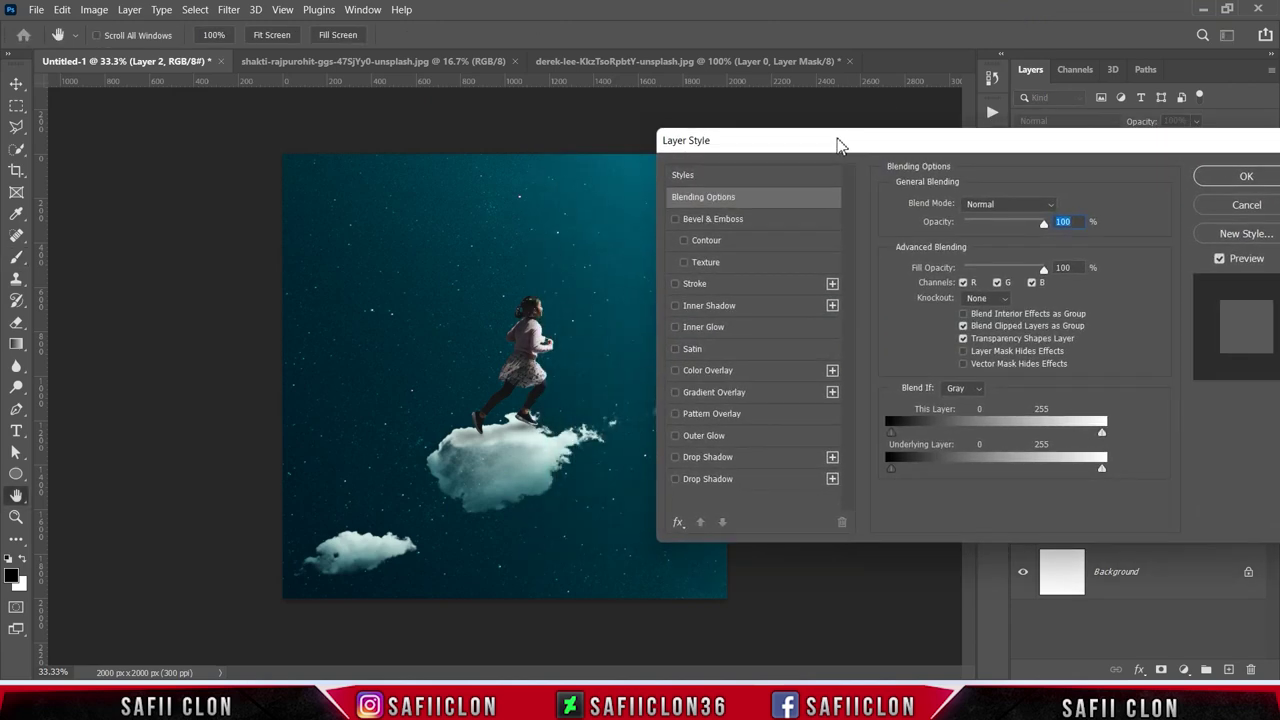
- Add a Screen-mode Inner Shadow in light cyan a5fff5
click(739, 309)
click(977, 207)
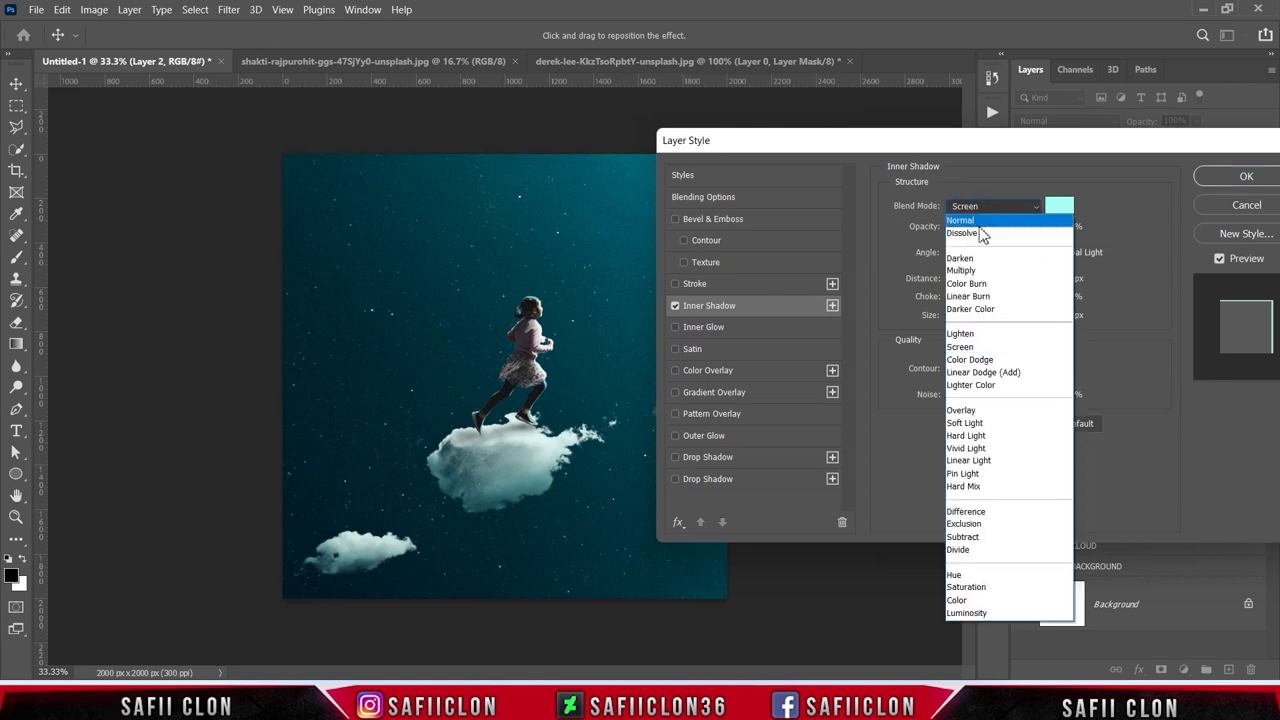
click(985, 345)
click(1061, 207)
double_click(1138, 421)
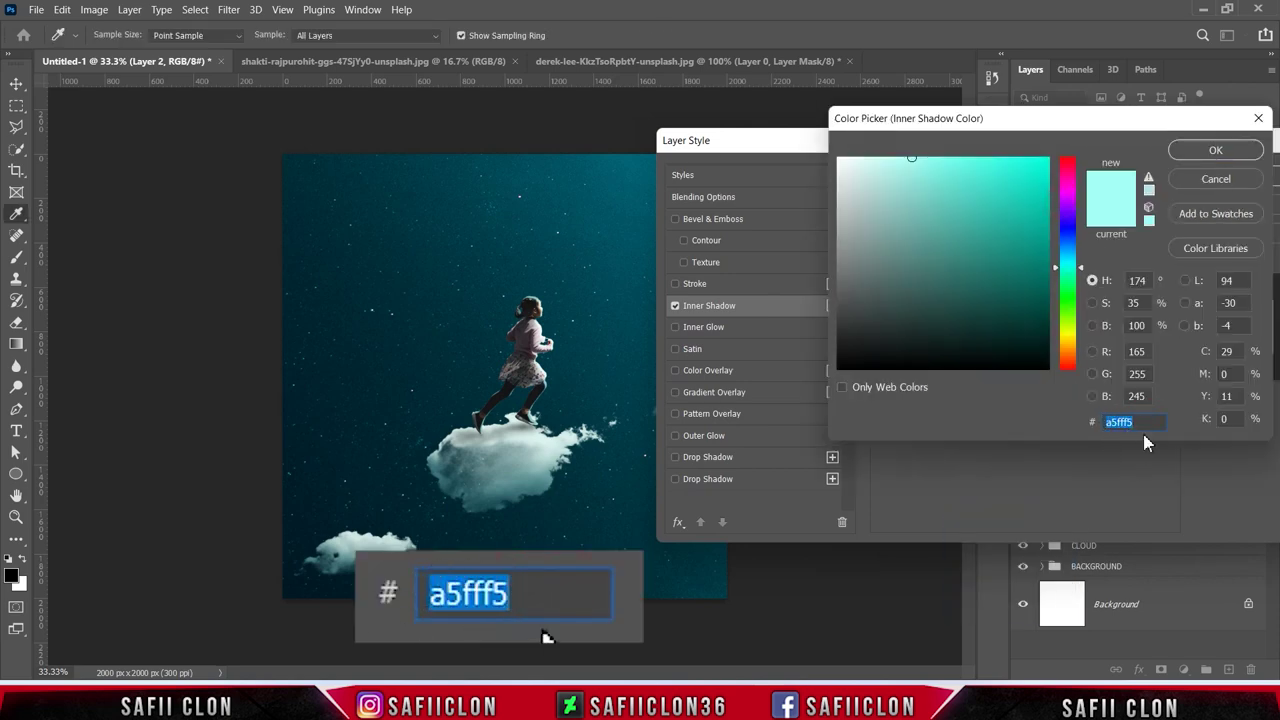
click(1205, 150)
- Set the inner shadow to 75% opacity, 45° angle and 12 px distance, then apply
drag(1009, 229, 1012, 250)
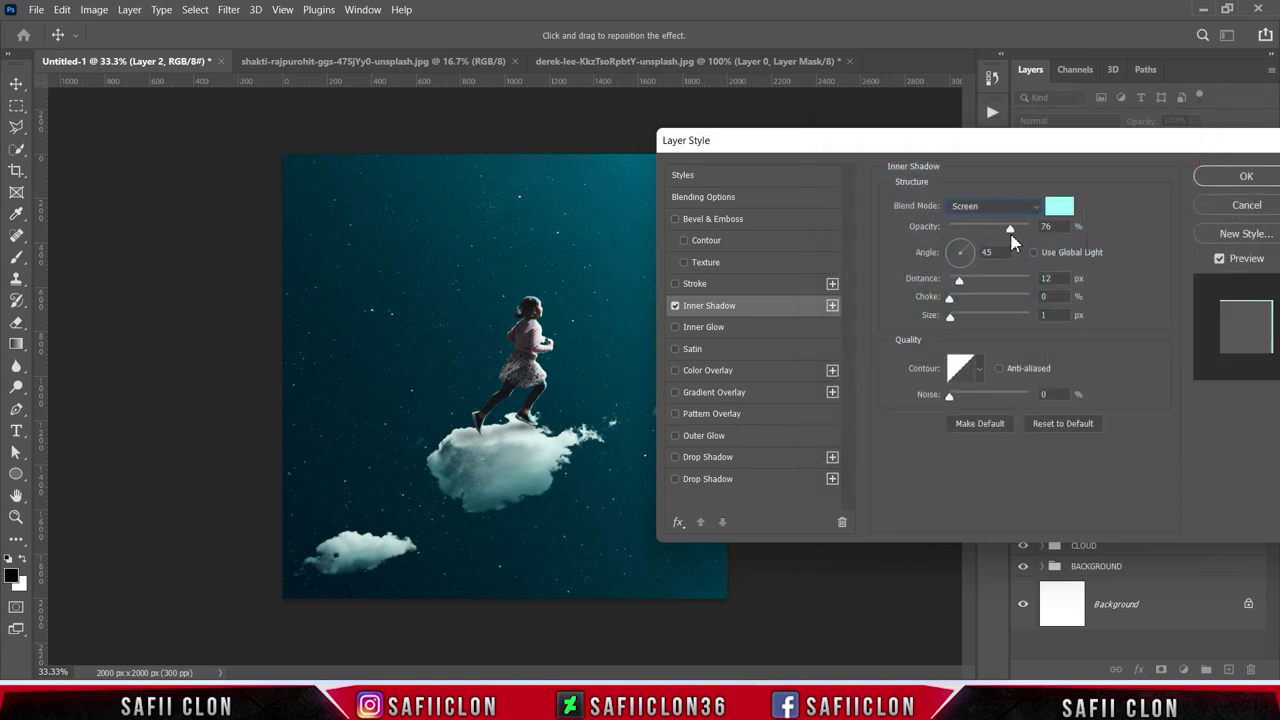
drag(965, 256, 966, 251)
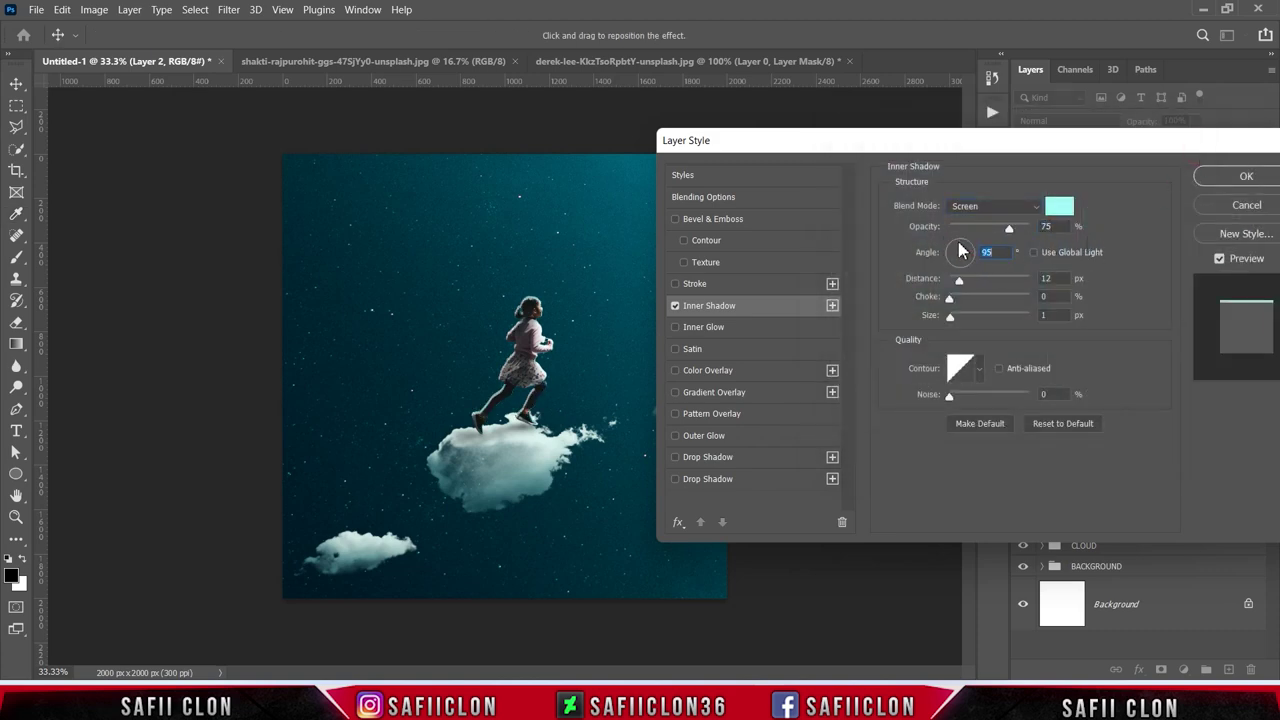
drag(967, 252, 962, 289)
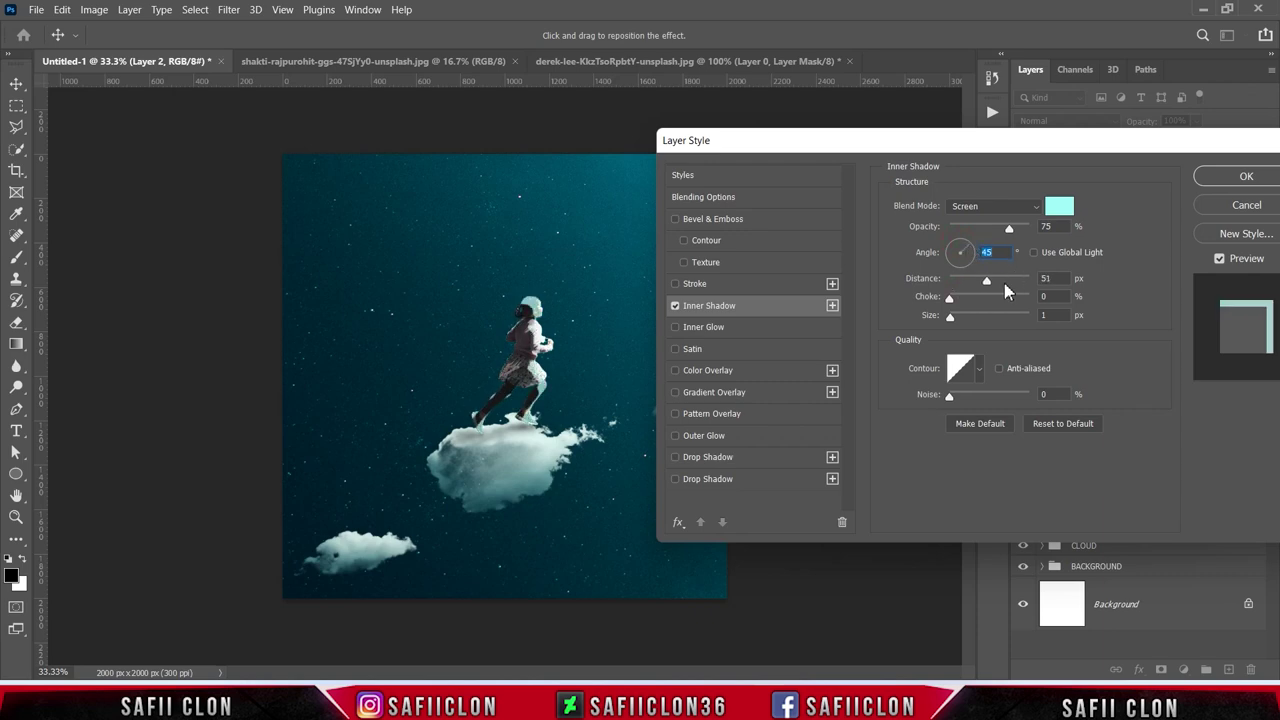
click(960, 283)
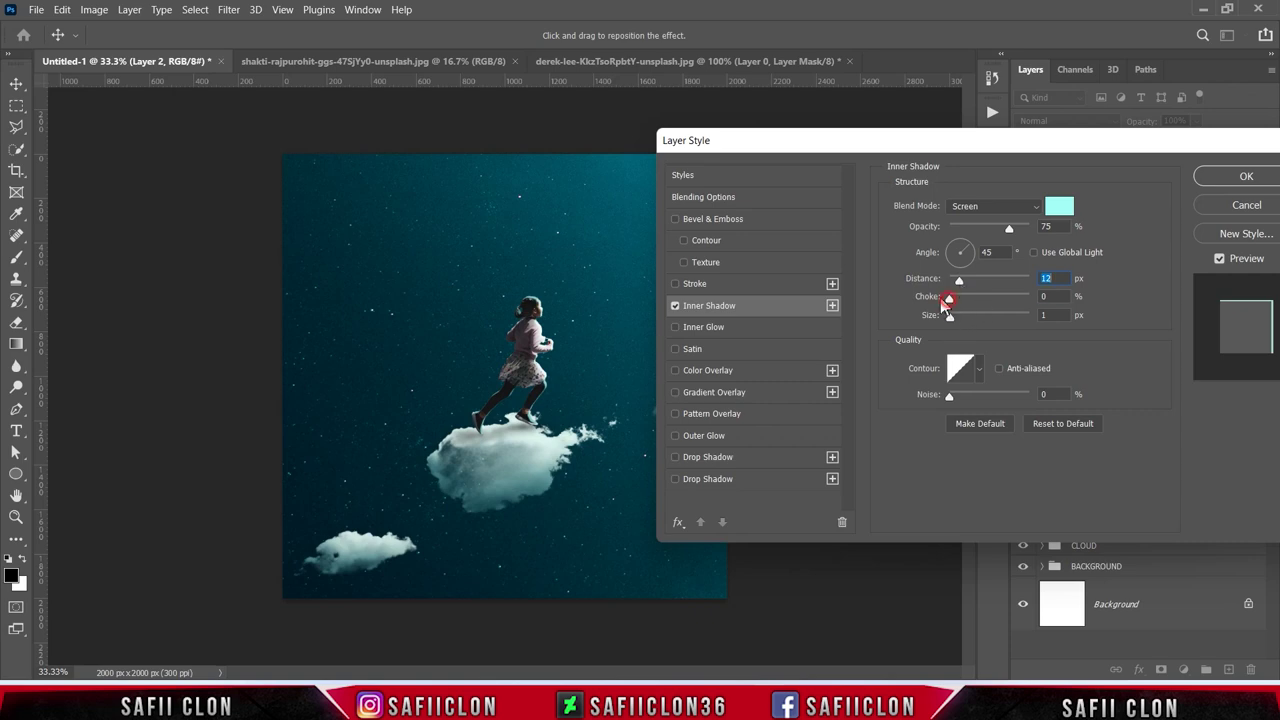
drag(949, 315, 950, 328)
click(1214, 176)
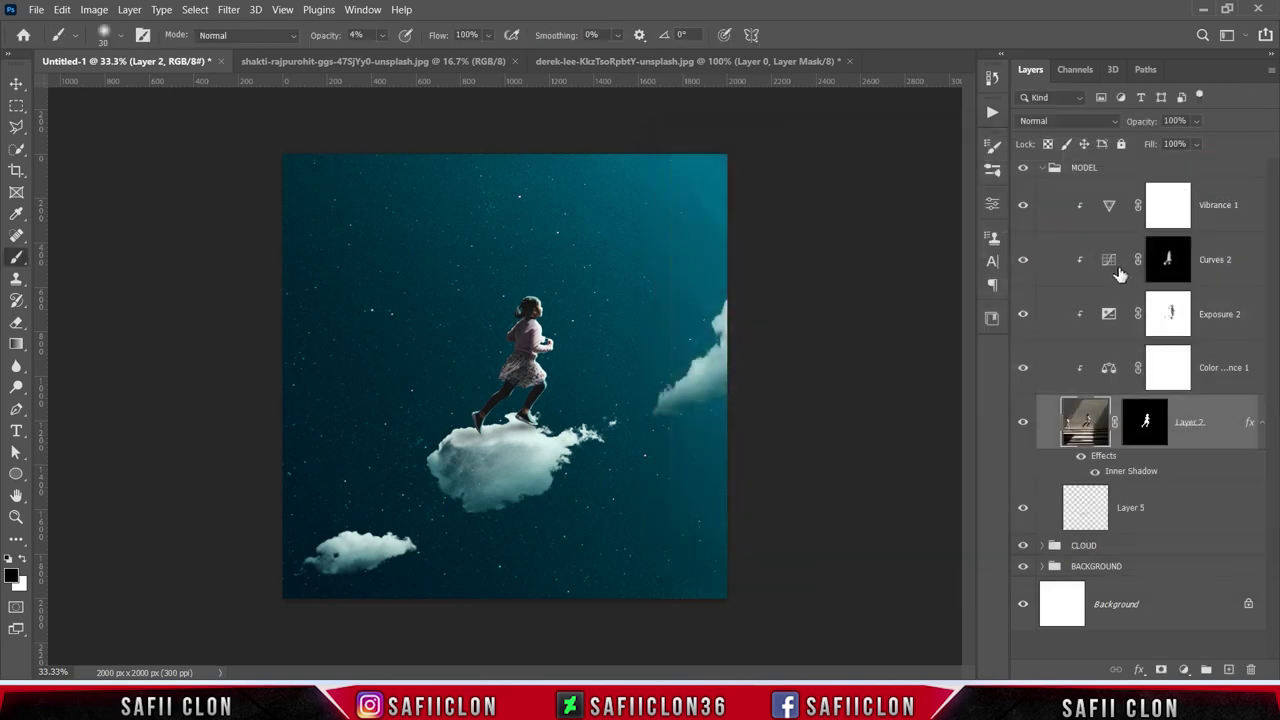
- Toggle the girl's effect on and off to compare, then collapse the MODEL group
click(1082, 458)
click(1082, 458)
click(1082, 458)
click(1043, 172)
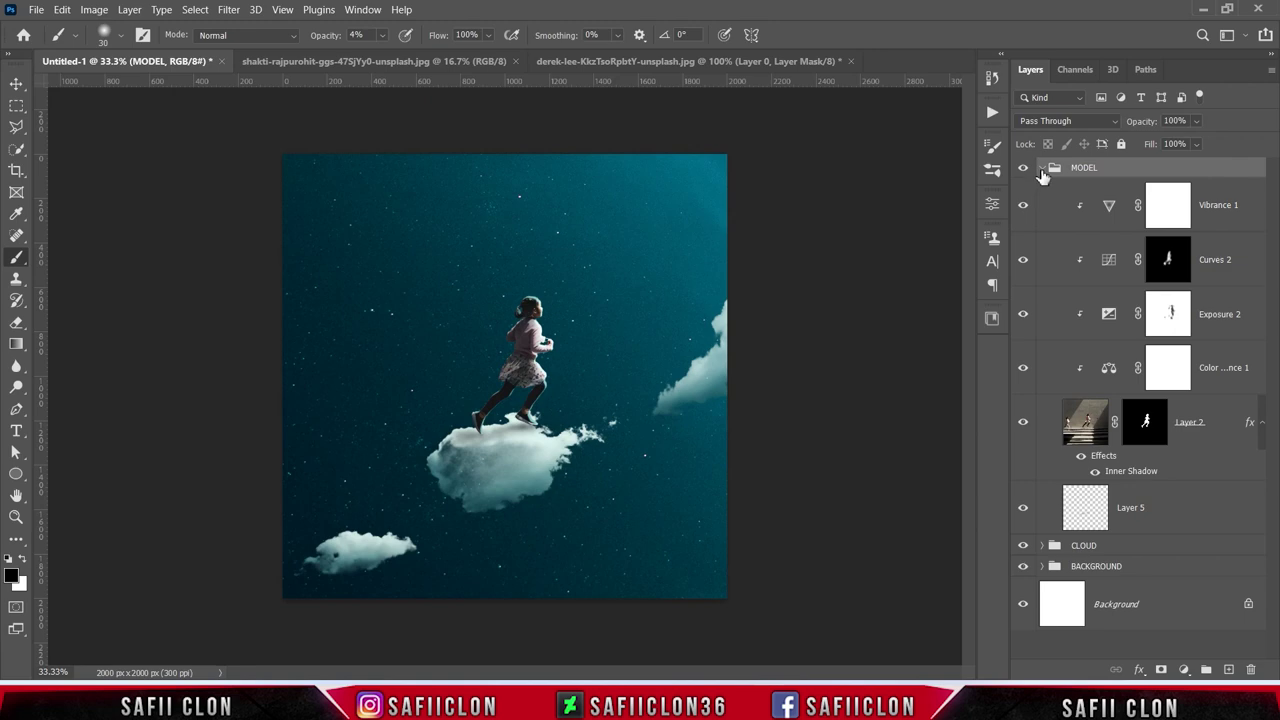
click(1042, 168)
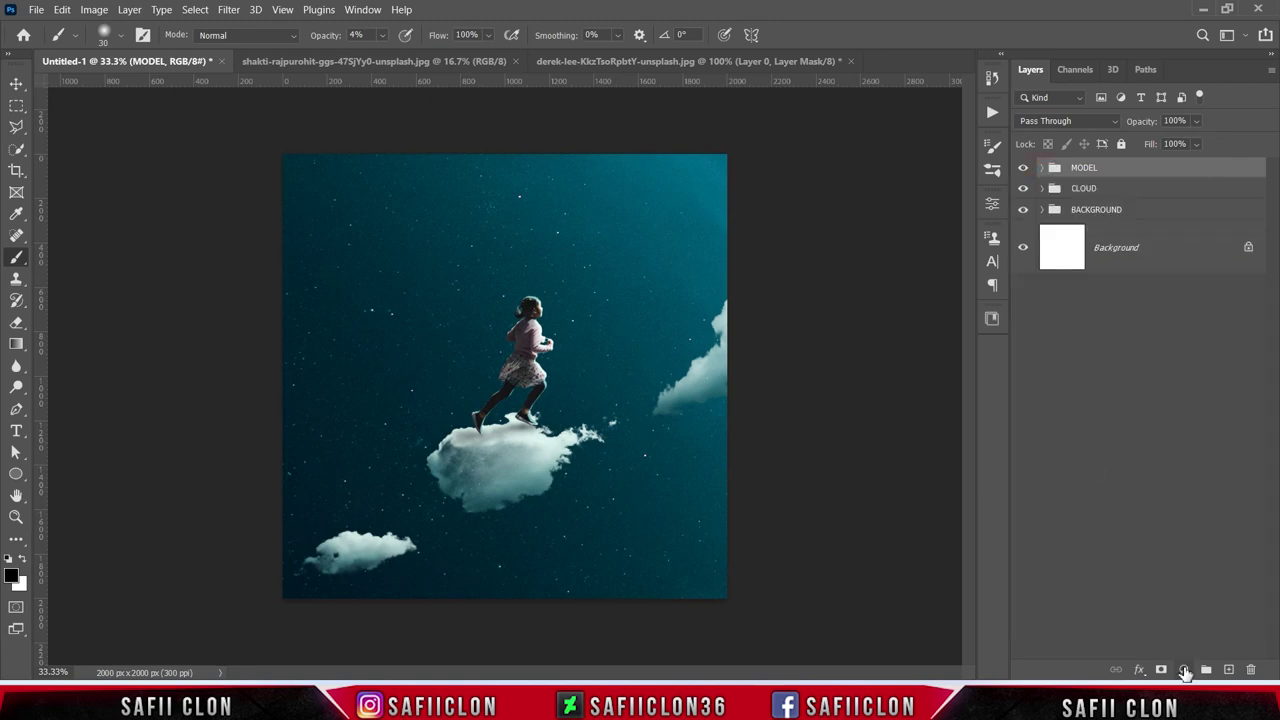
- Add a Brightness/Contrast adjustment layer at Brightness -73 and Contrast 28
click(1184, 669)
click(1189, 429)
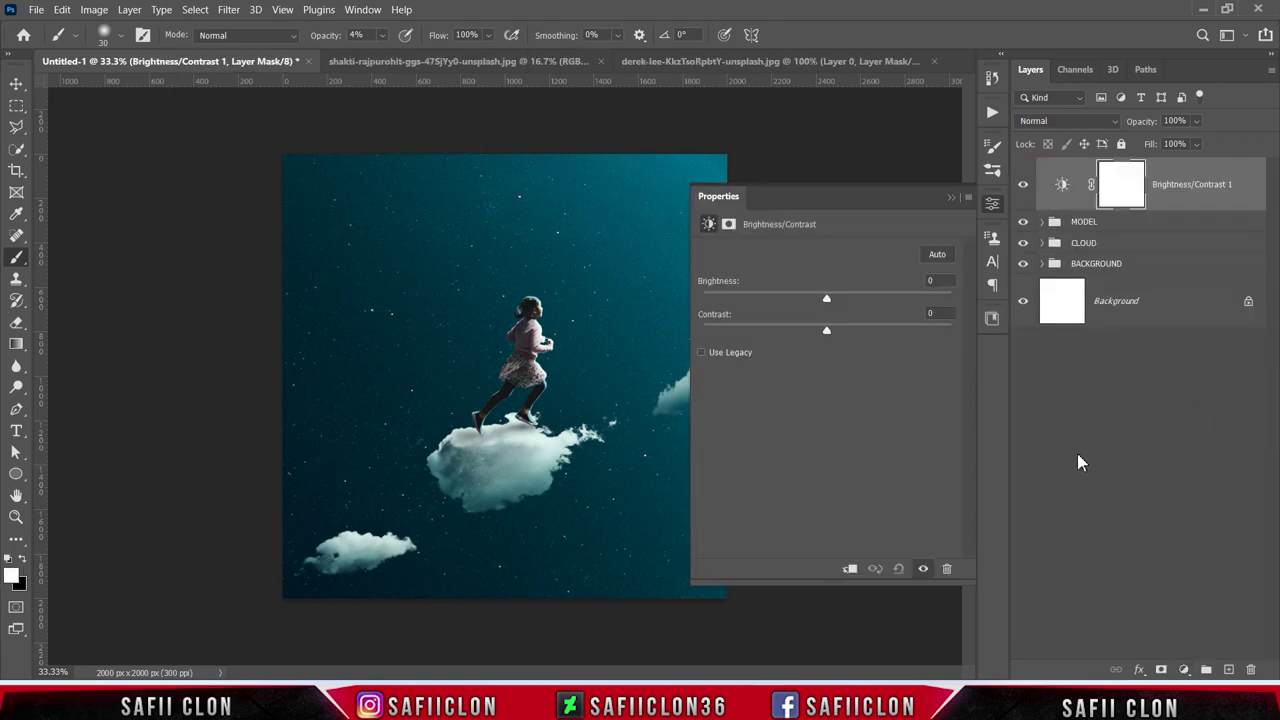
drag(826, 303, 776, 293)
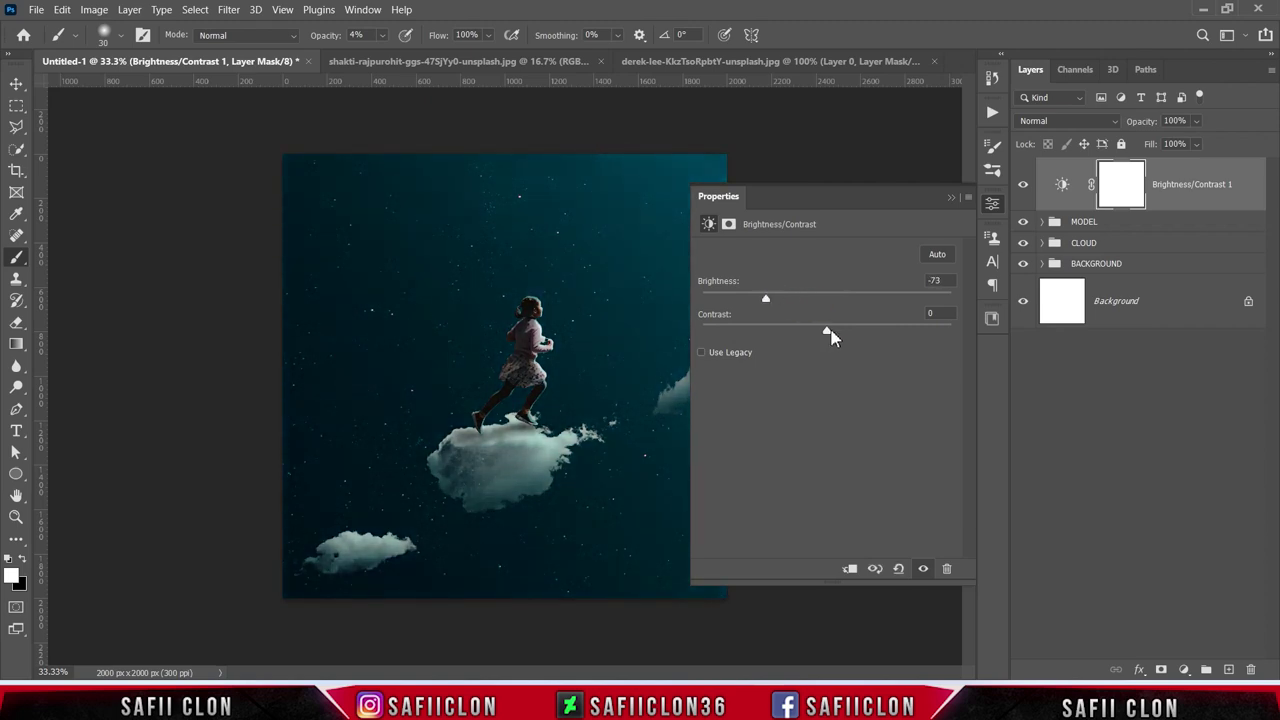
drag(828, 334, 848, 337)
click(951, 197)
- Toggle the Brightness/Contrast 1 layer to compare the image before and after darkening
click(1023, 187)
click(1023, 187)
click(1023, 190)
click(1023, 190)
click(1119, 193)
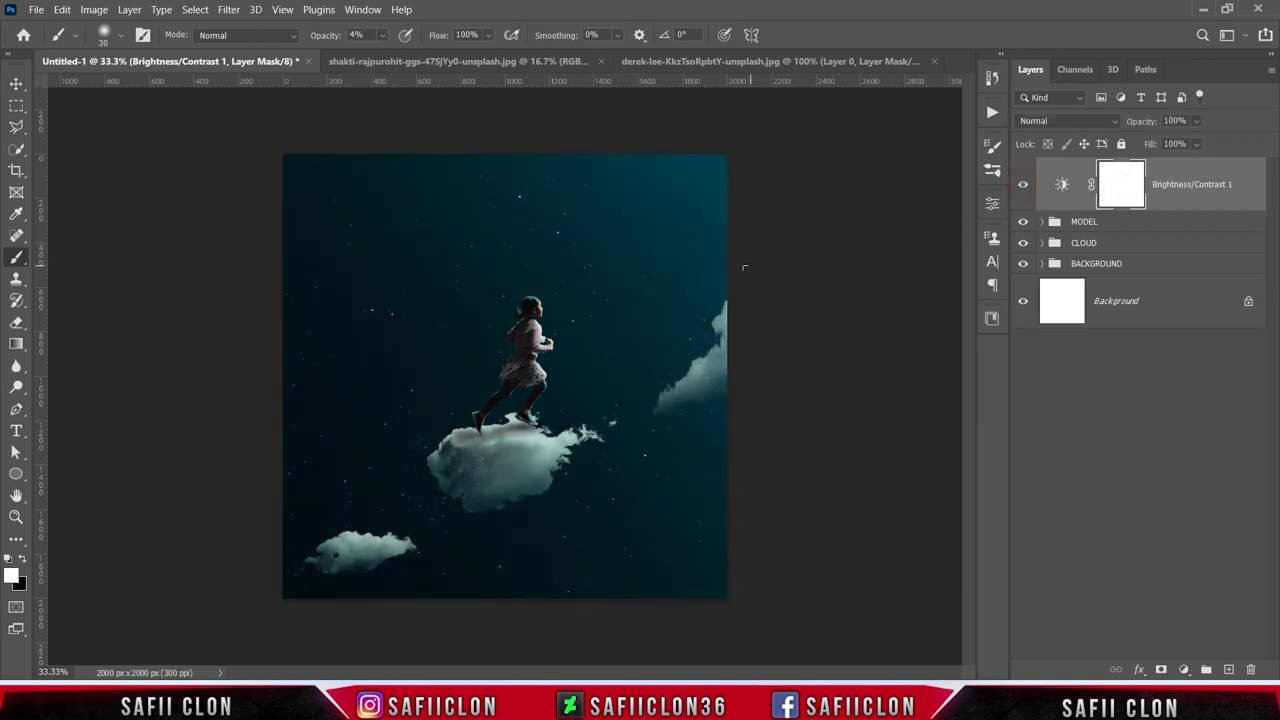
right_click(25, 265)
- Target the Brightness/Contrast 1 mask and load the Basics foreground-to-transparent radial gradient
click(77, 258)
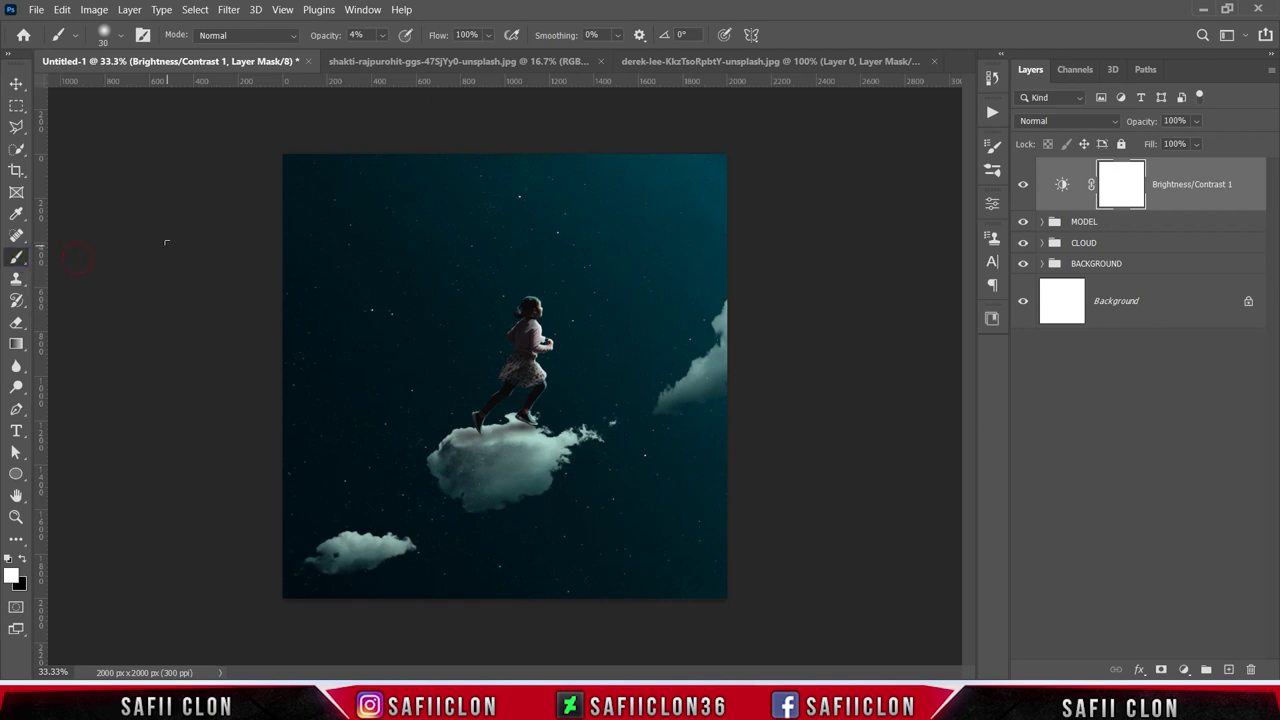
click(1120, 186)
right_click(16, 345)
click(75, 341)
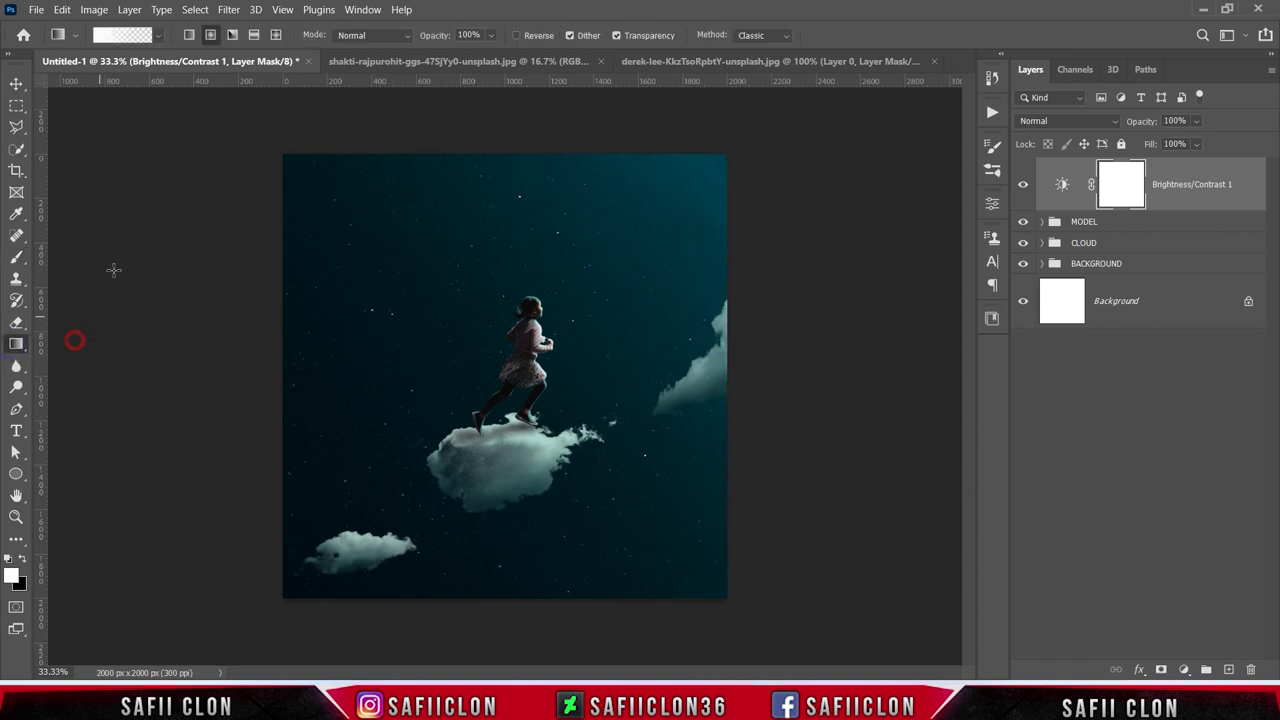
click(158, 35)
click(38, 67)
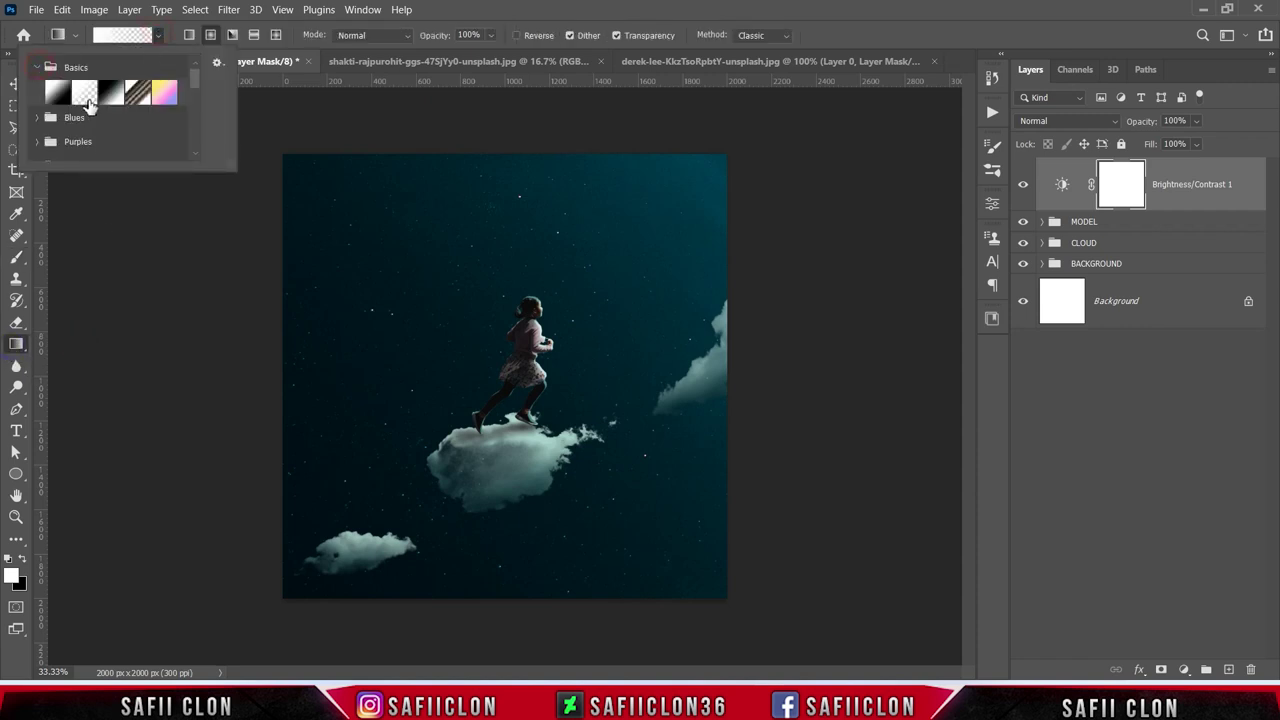
click(158, 36)
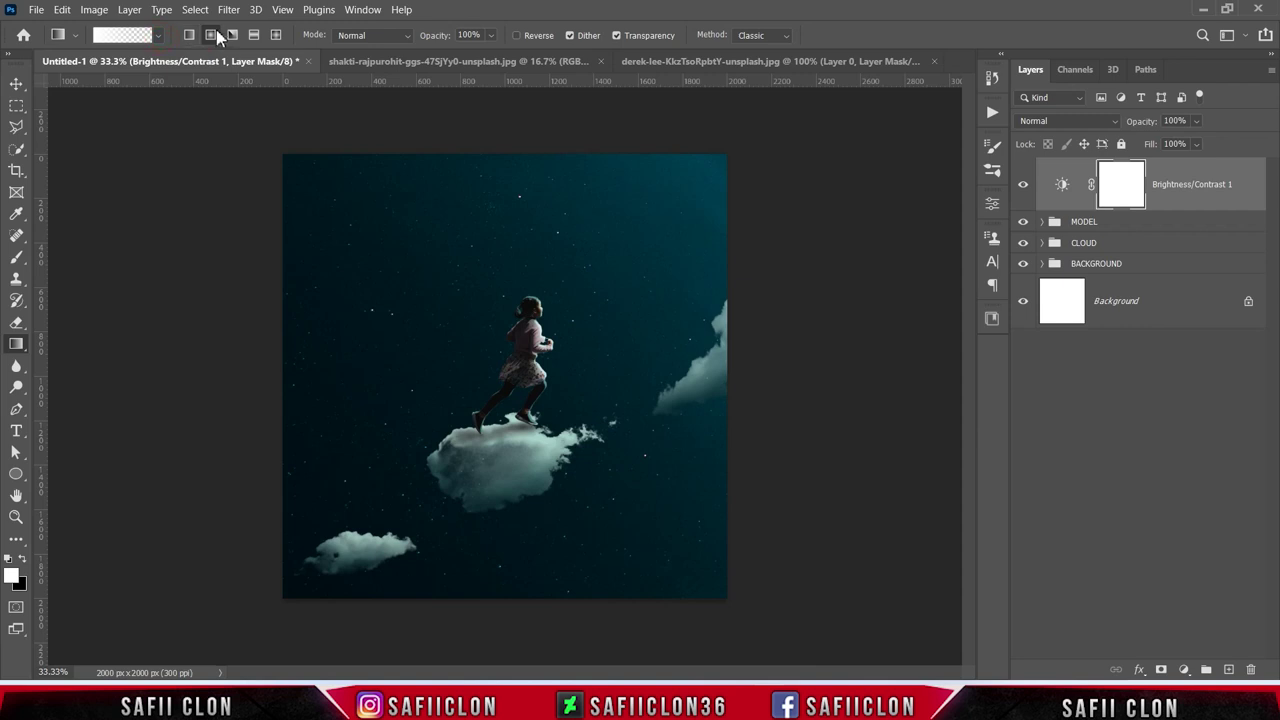
- Drag a black diagonal gradient on the Brightness/Contrast mask from upper right to lower left, then compare
click(23, 566)
key(ctrl+minus)
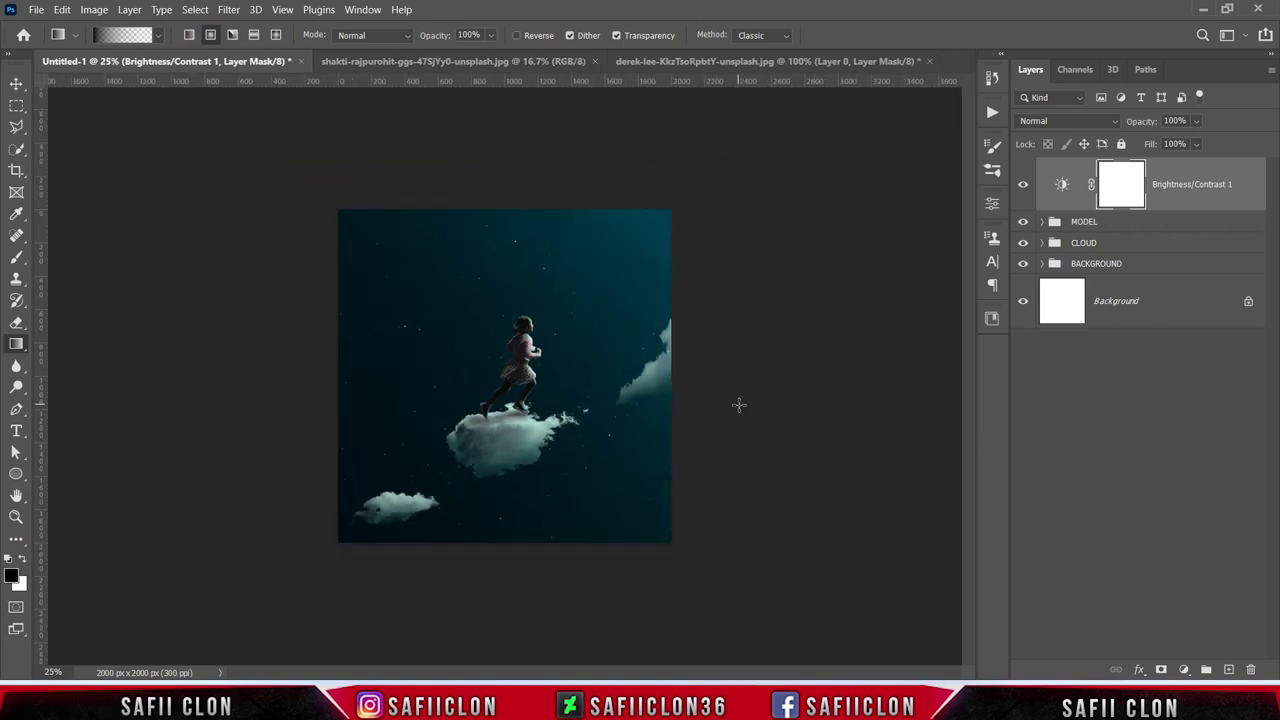
drag(743, 157, 459, 437)
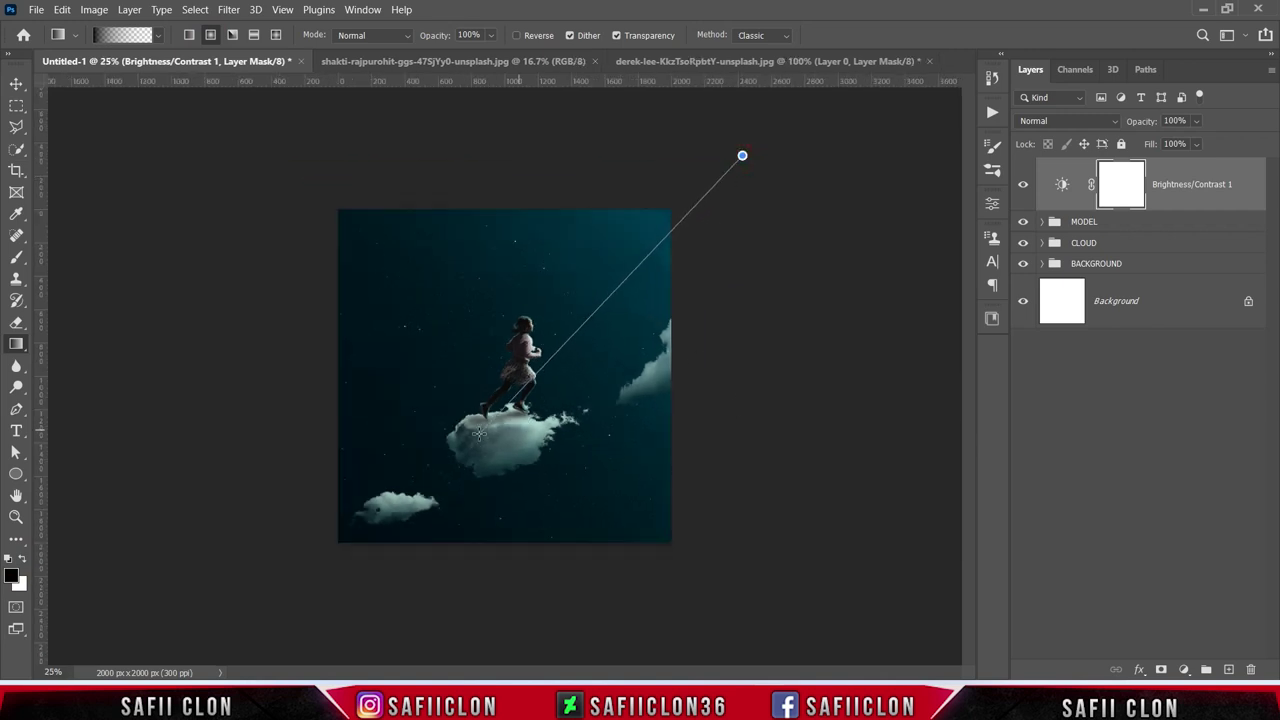
drag(751, 126, 500, 405)
drag(743, 149, 432, 482)
drag(713, 171, 519, 418)
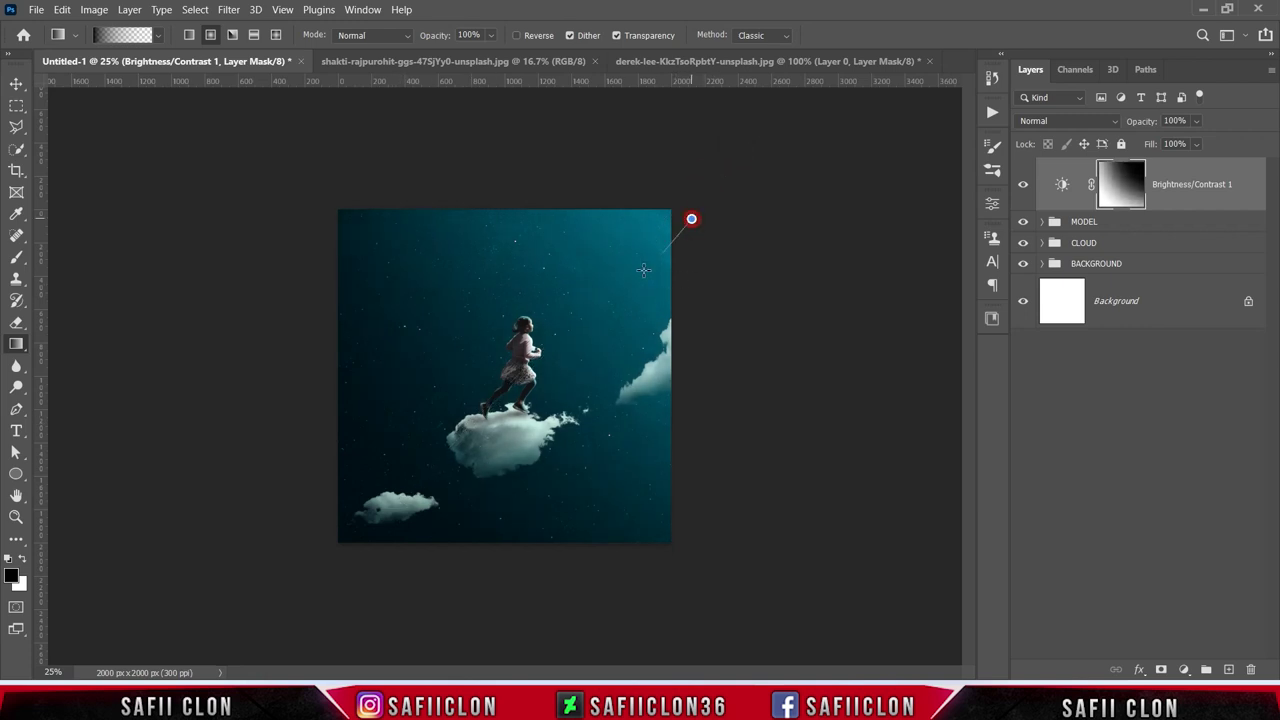
drag(692, 219, 450, 440)
drag(777, 173, 450, 444)
key(ctrl+plus)
click(1023, 184)
click(1023, 184)
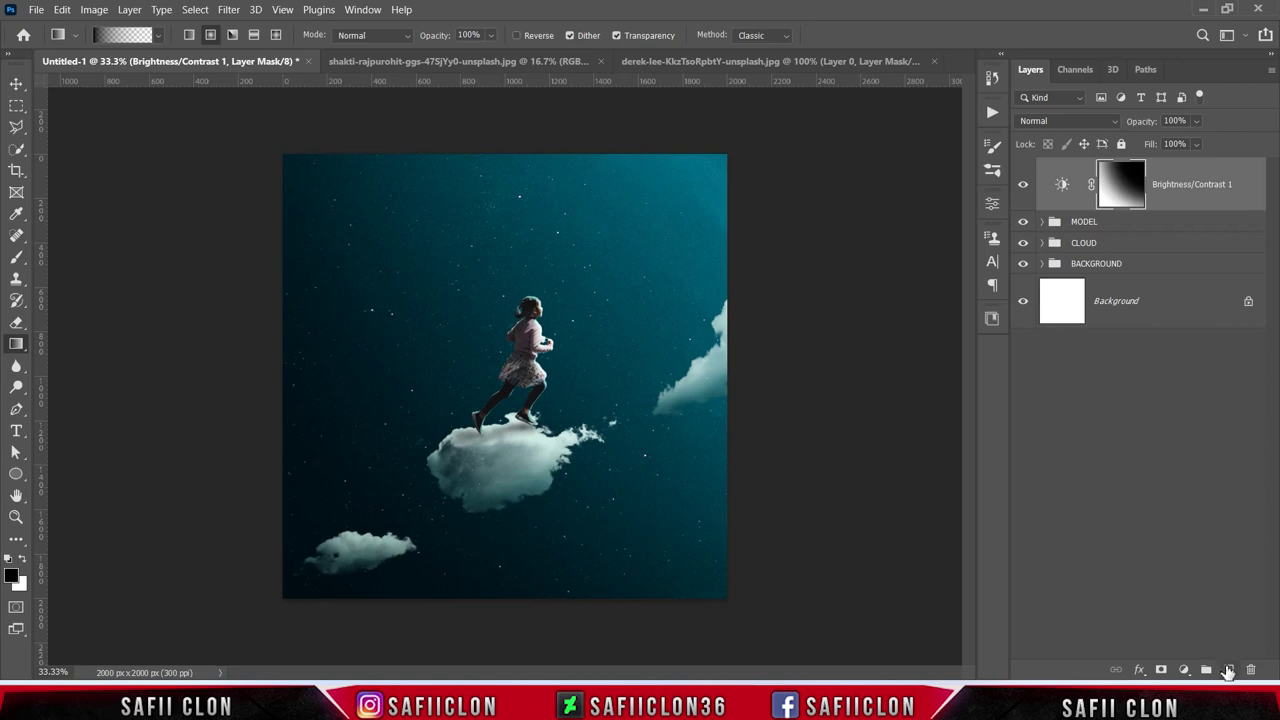
- Add a new empty layer and set up a Soft Round brush at 100% opacity
click(1228, 670)
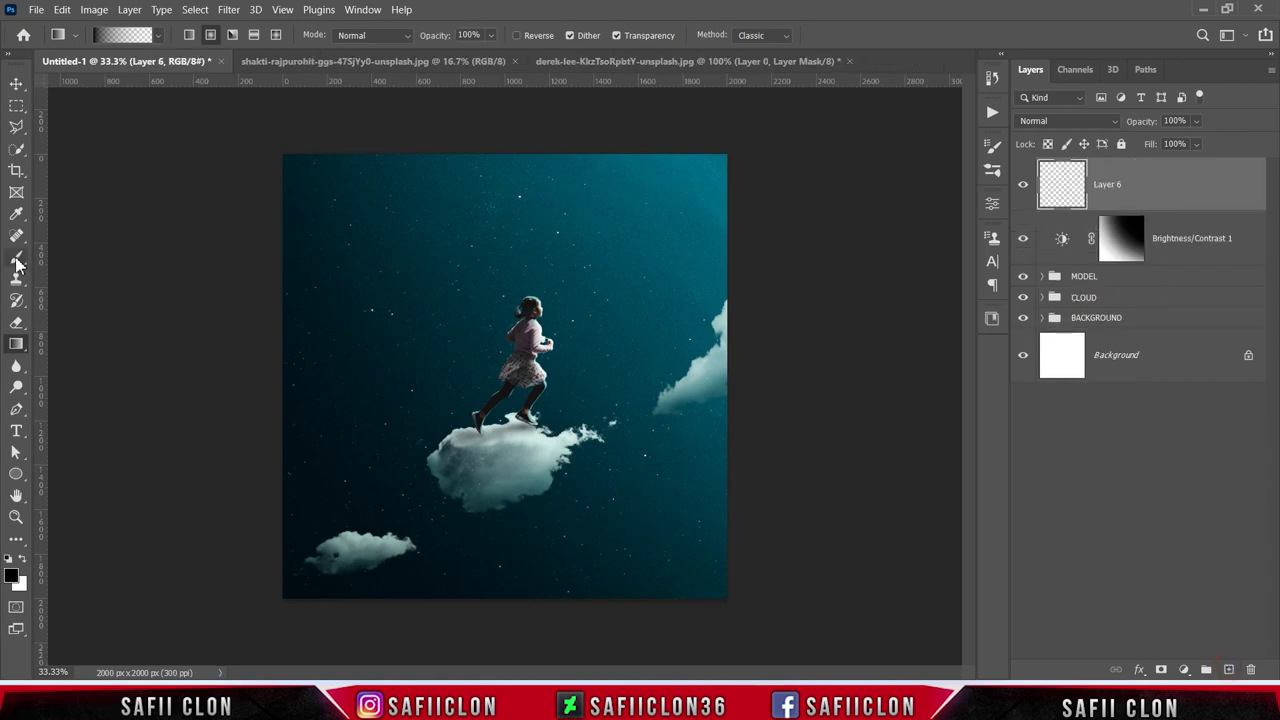
right_click(16, 262)
click(86, 258)
click(120, 36)
click(124, 255)
drag(114, 88, 160, 87)
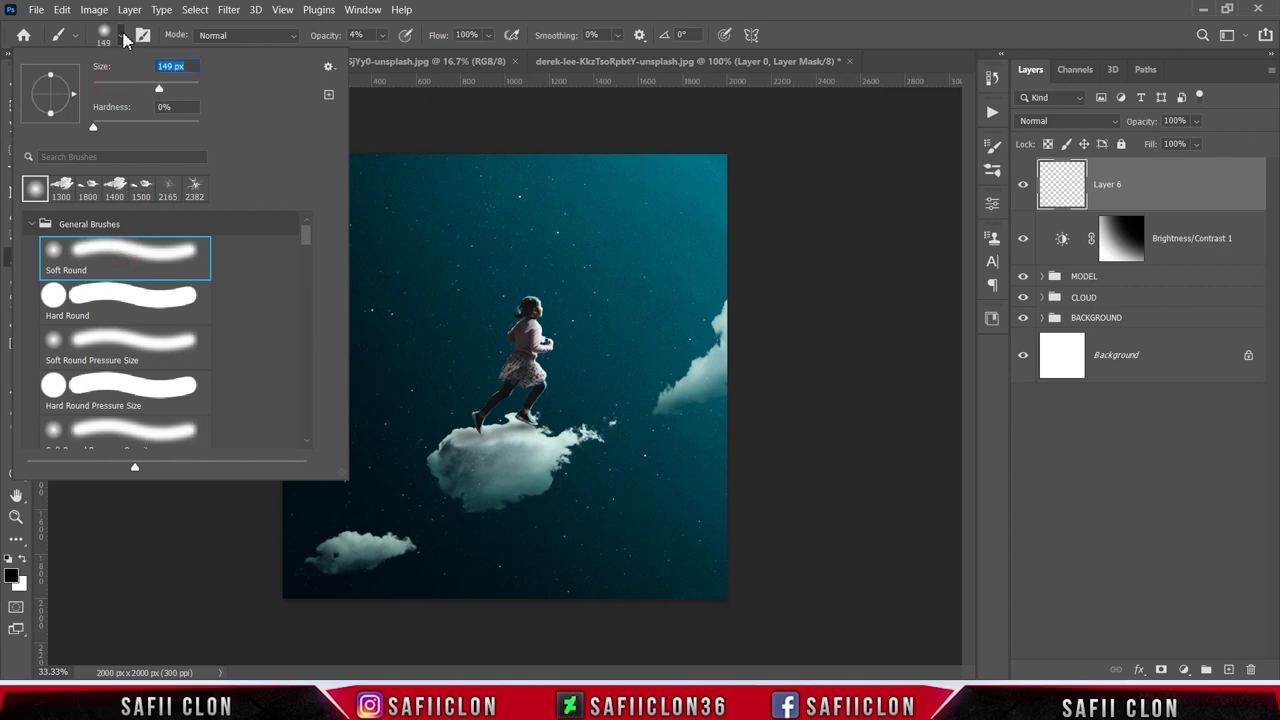
click(121, 36)
click(383, 36)
drag(385, 53, 460, 56)
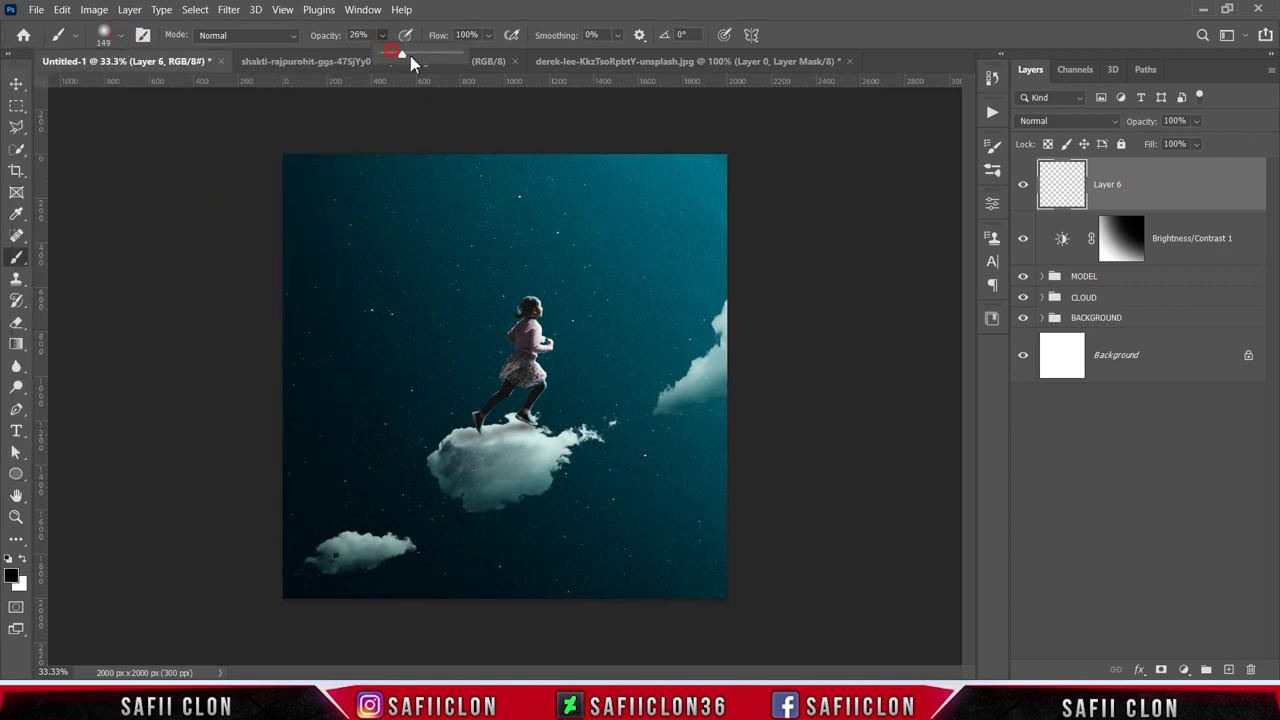
click(385, 35)
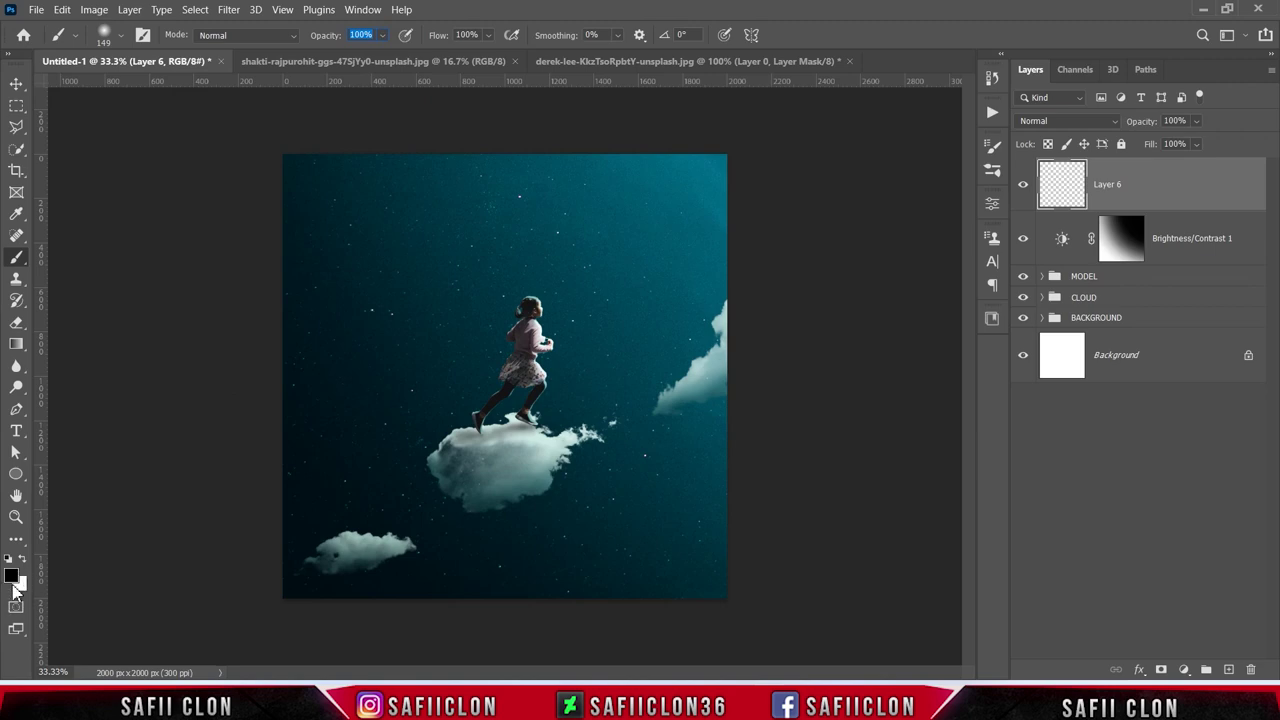
- Paint a 300 px white glow above the girl's head and set the layer to Overlay
click(21, 561)
click(12, 574)
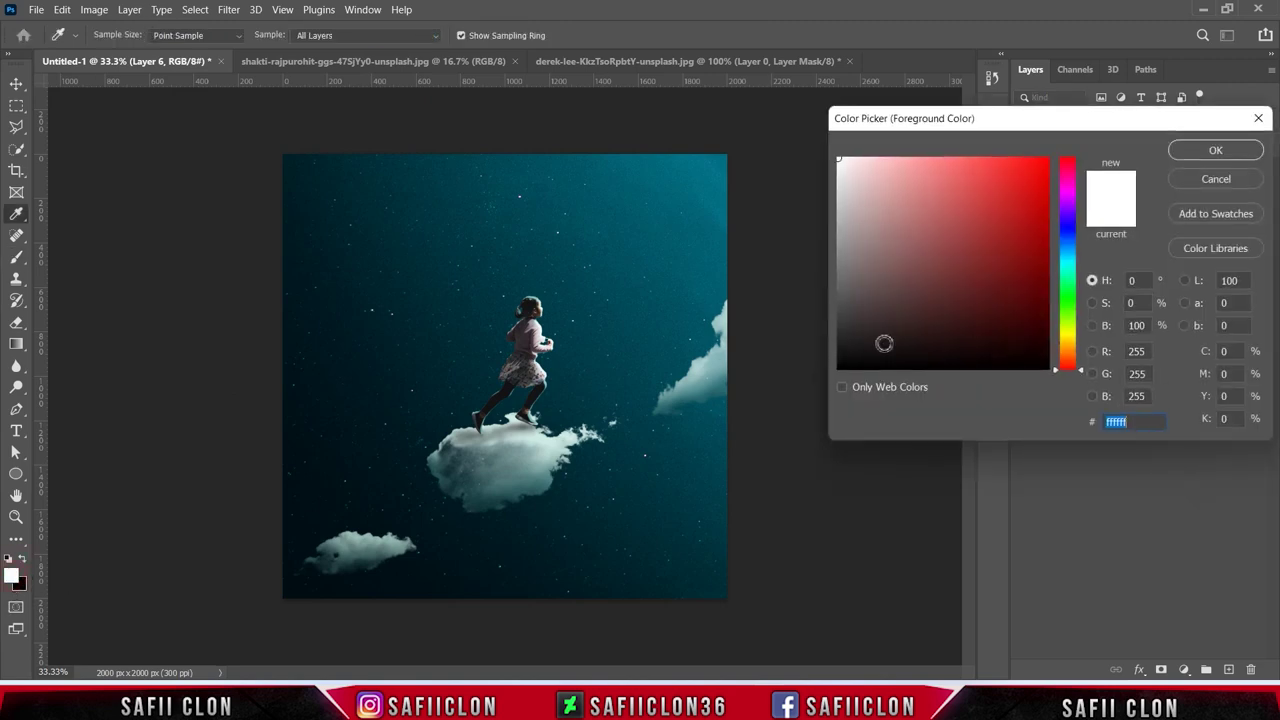
click(1192, 149)
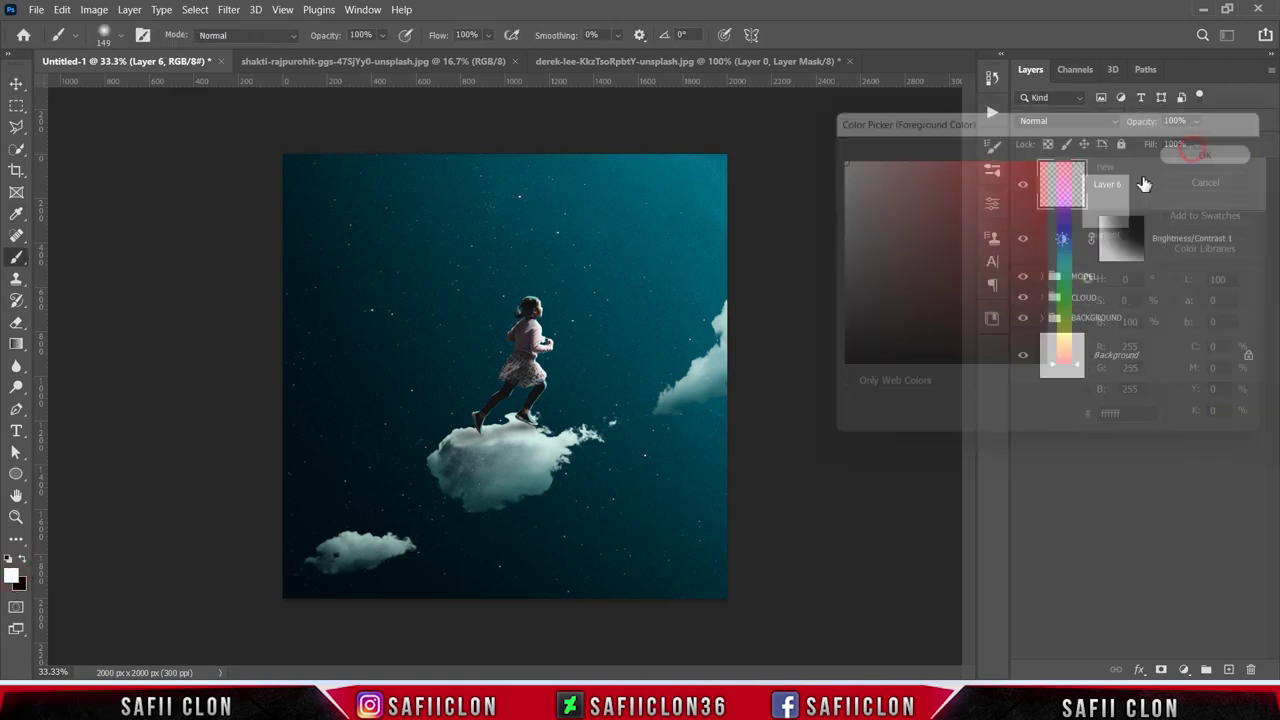
key(bracketright)
key(bracketright)
key(bracketright)
key(bracketright)
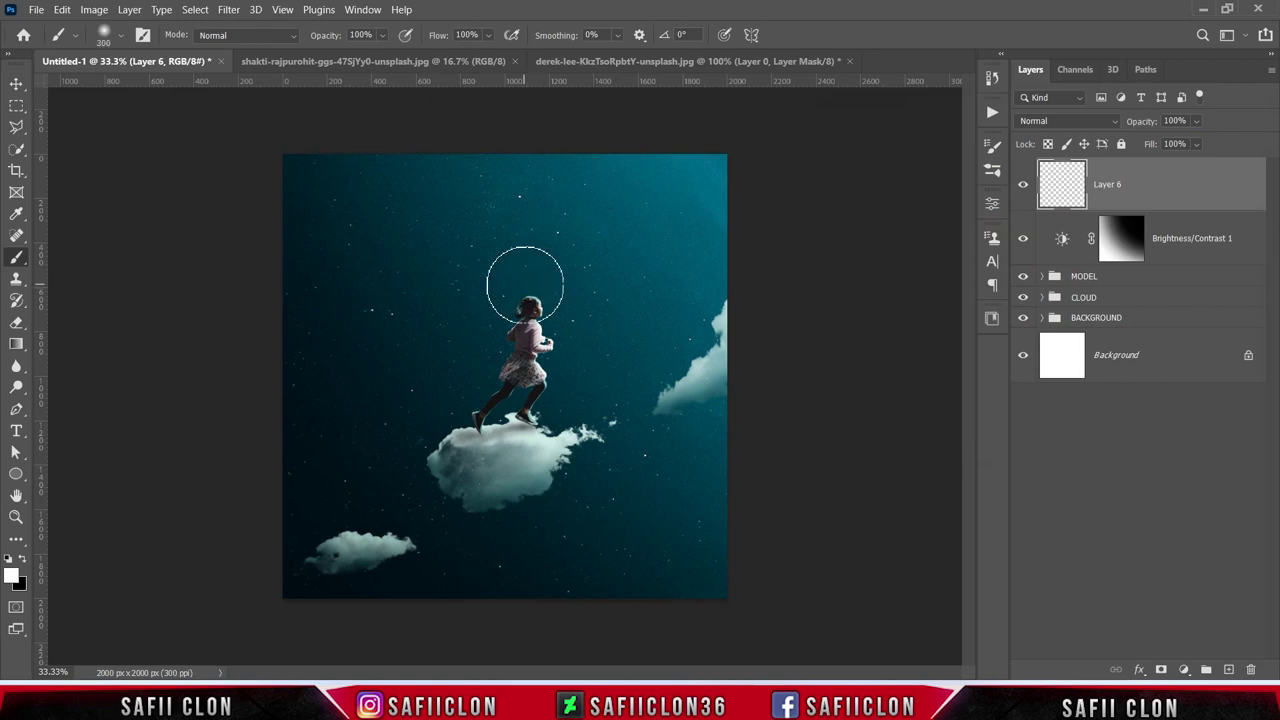
click(524, 285)
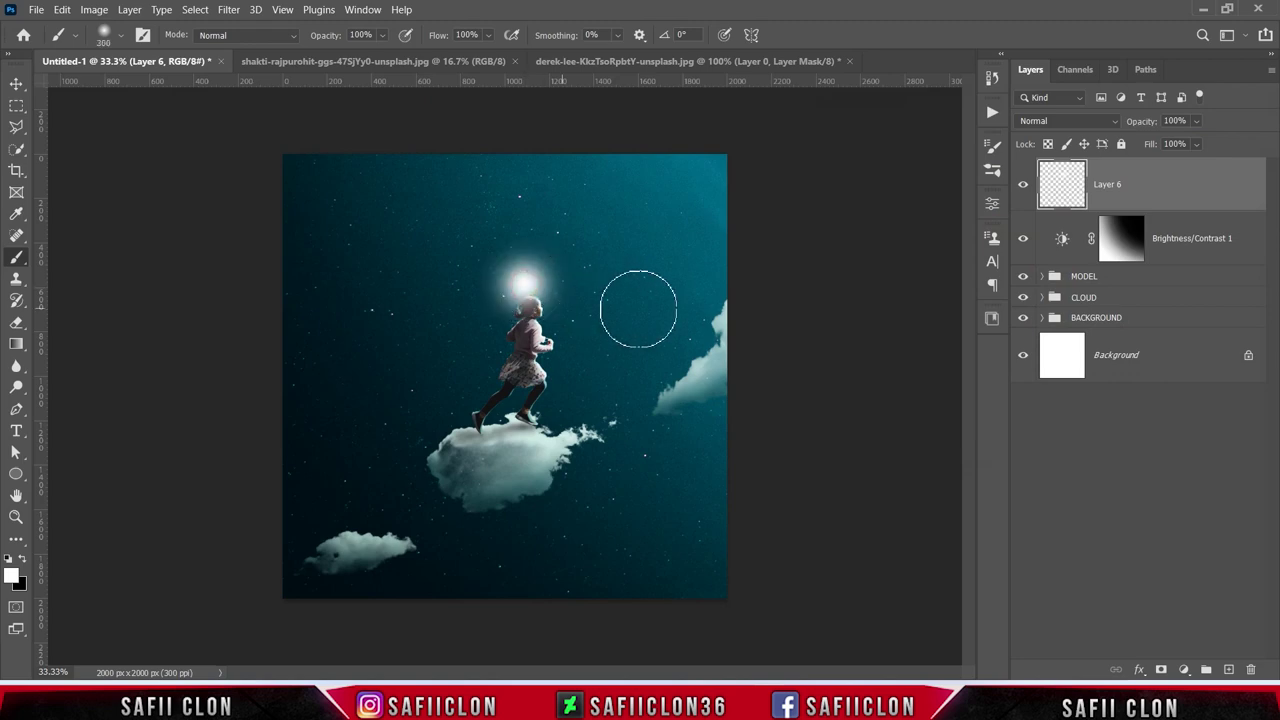
click(1048, 126)
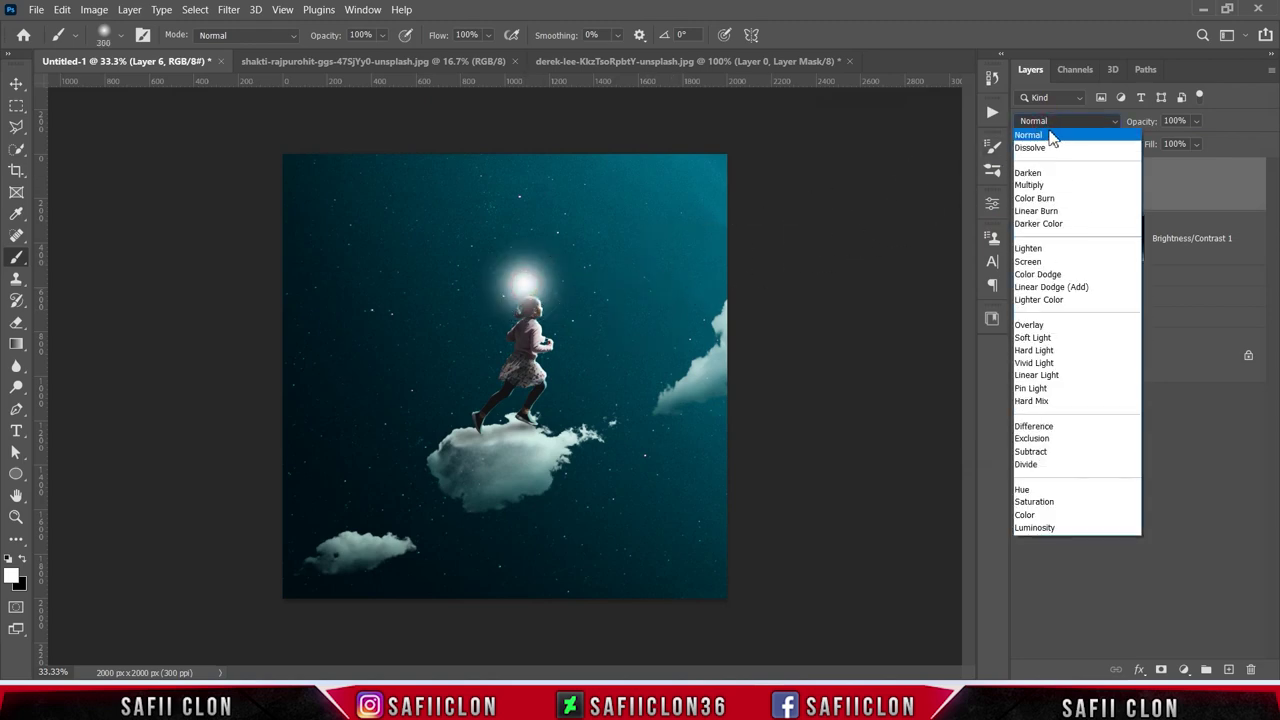
click(1035, 326)
key(ctrl+t)
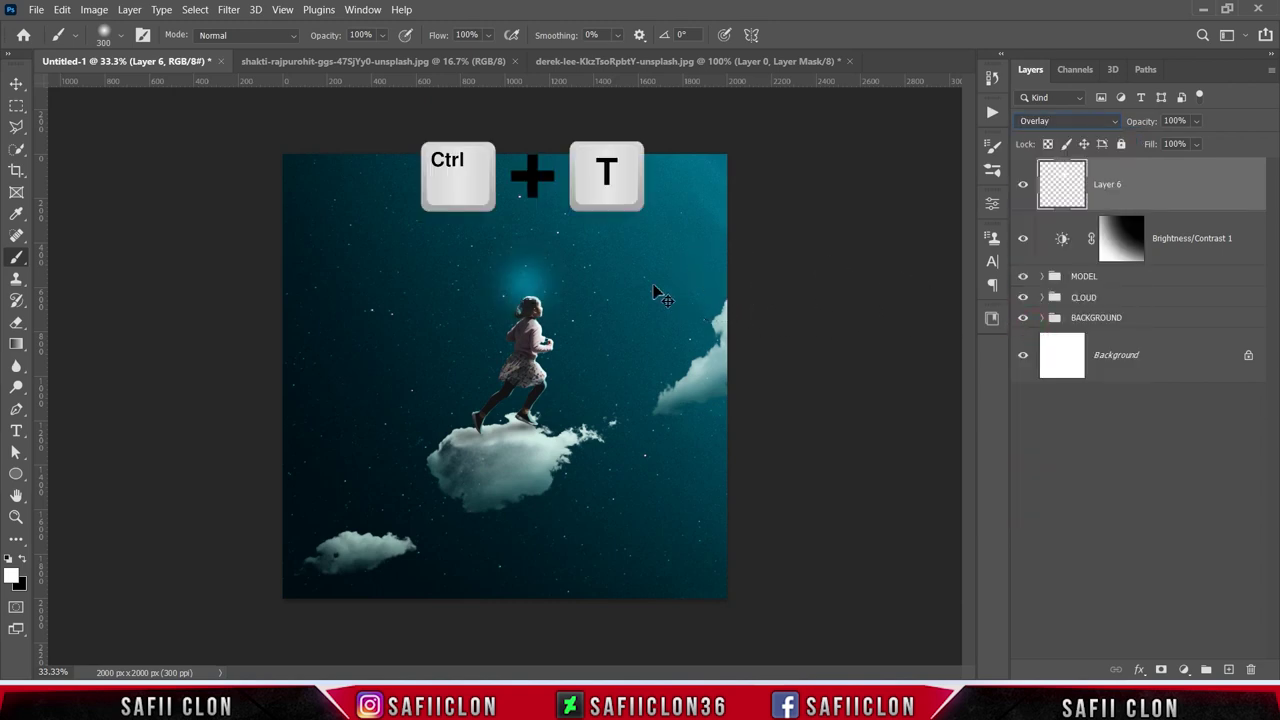
- Scale, stretch and rotate the glow into a broad diagonal beam and commit the transform
drag(589, 229, 618, 212)
mouse_move(608, 284)
mouse_down()
mouse_move(829, 284)
mouse_move(686, 258)
mouse_move(804, 418)
mouse_up()
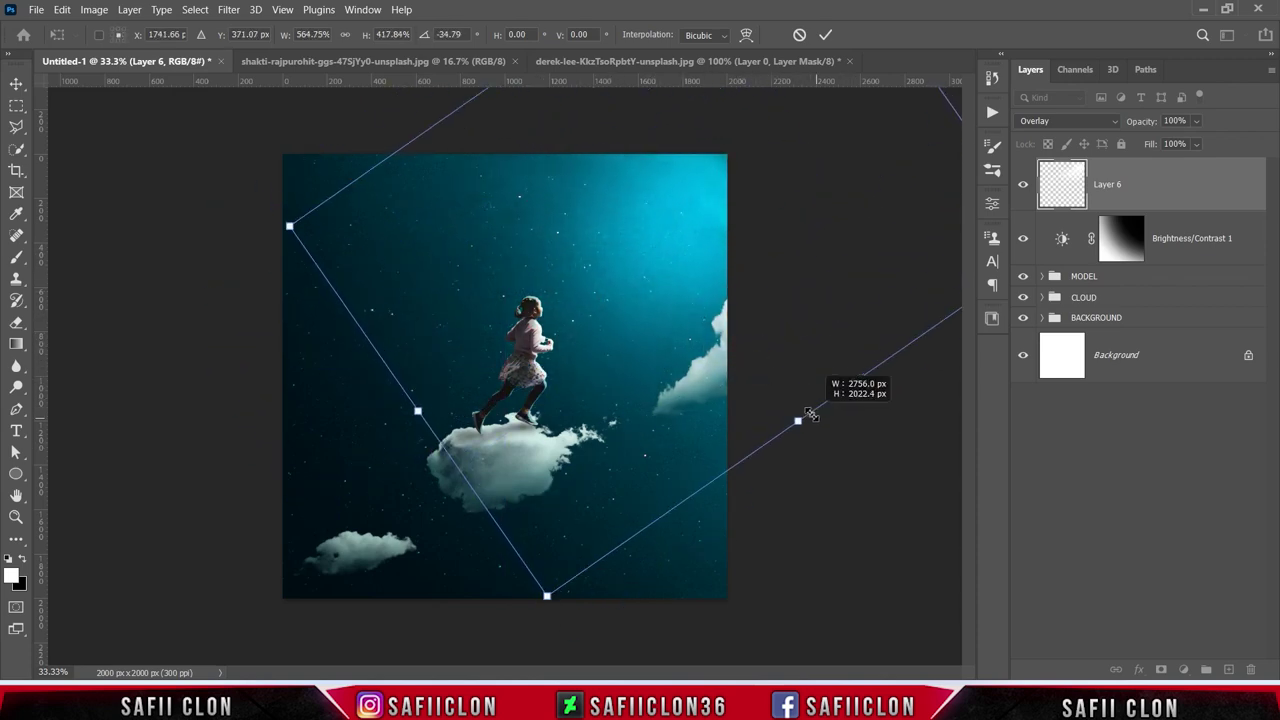
mouse_move(489, 114)
mouse_down()
mouse_move(531, 172)
mouse_move(586, 134)
mouse_up()
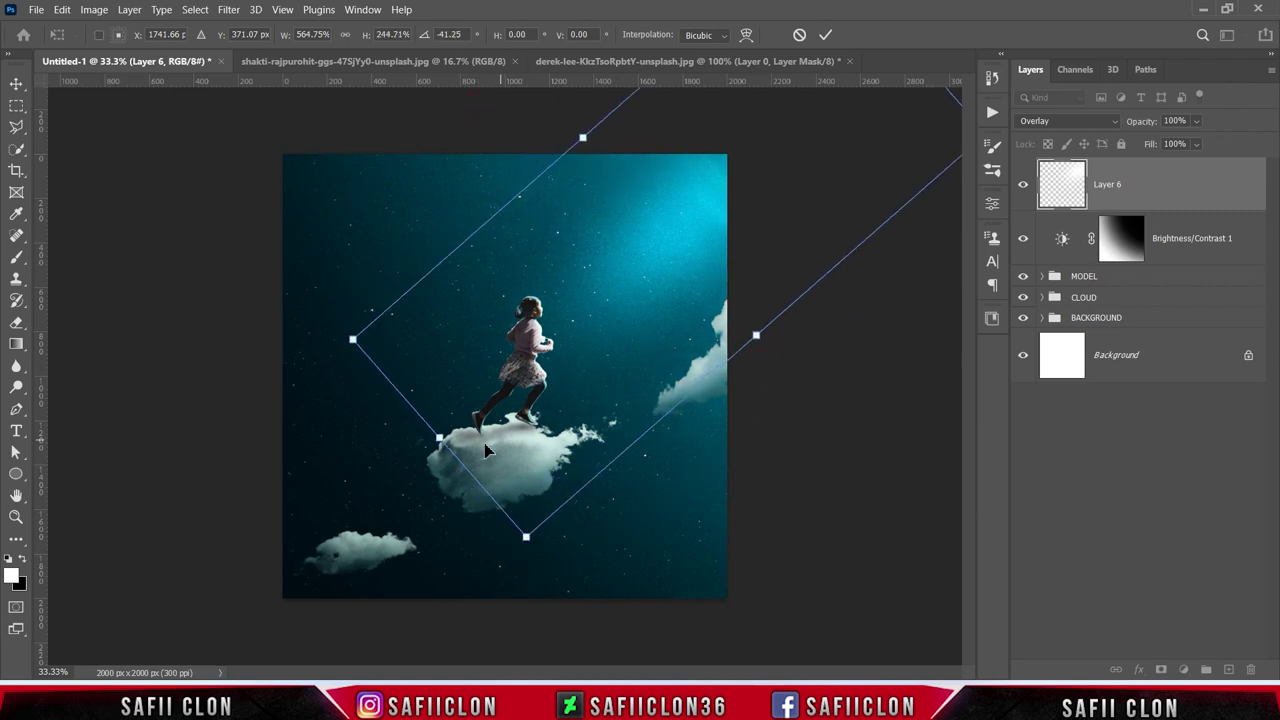
drag(351, 337, 375, 430)
drag(749, 337, 768, 346)
mouse_move(846, 357)
mouse_down()
mouse_move(737, 337)
mouse_move(777, 337)
mouse_up()
drag(291, 526, 292, 527)
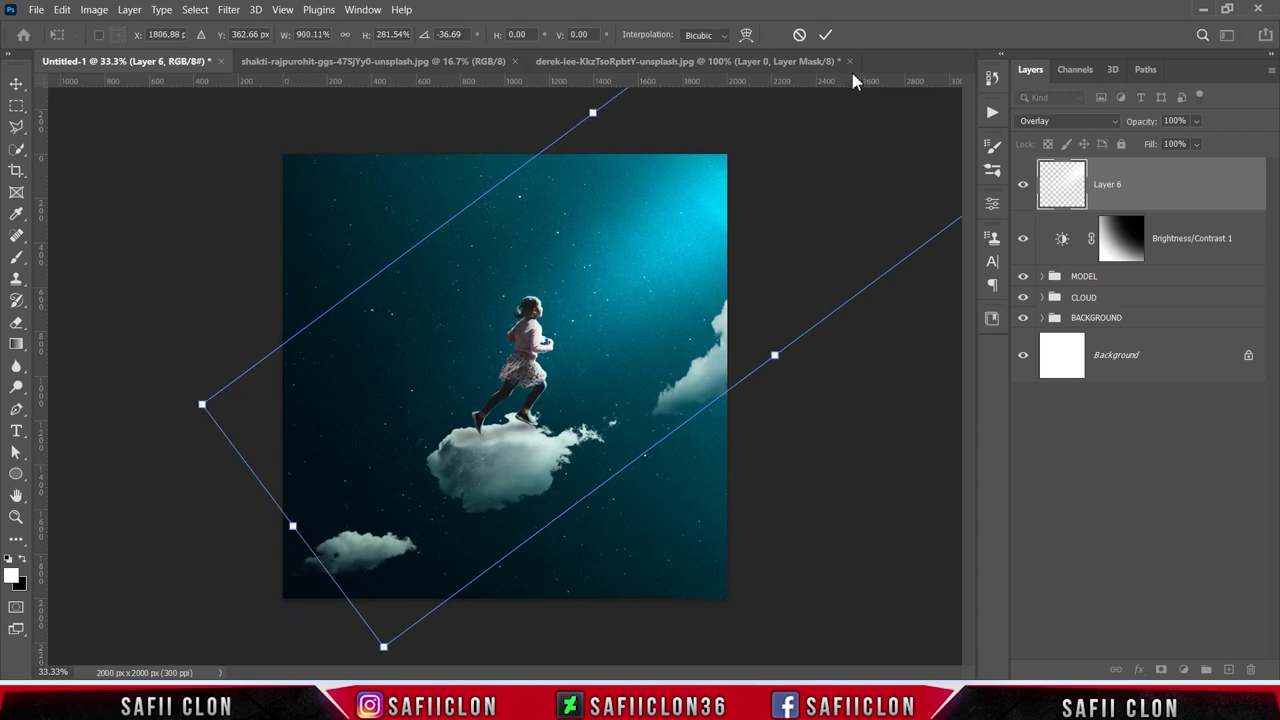
click(825, 34)
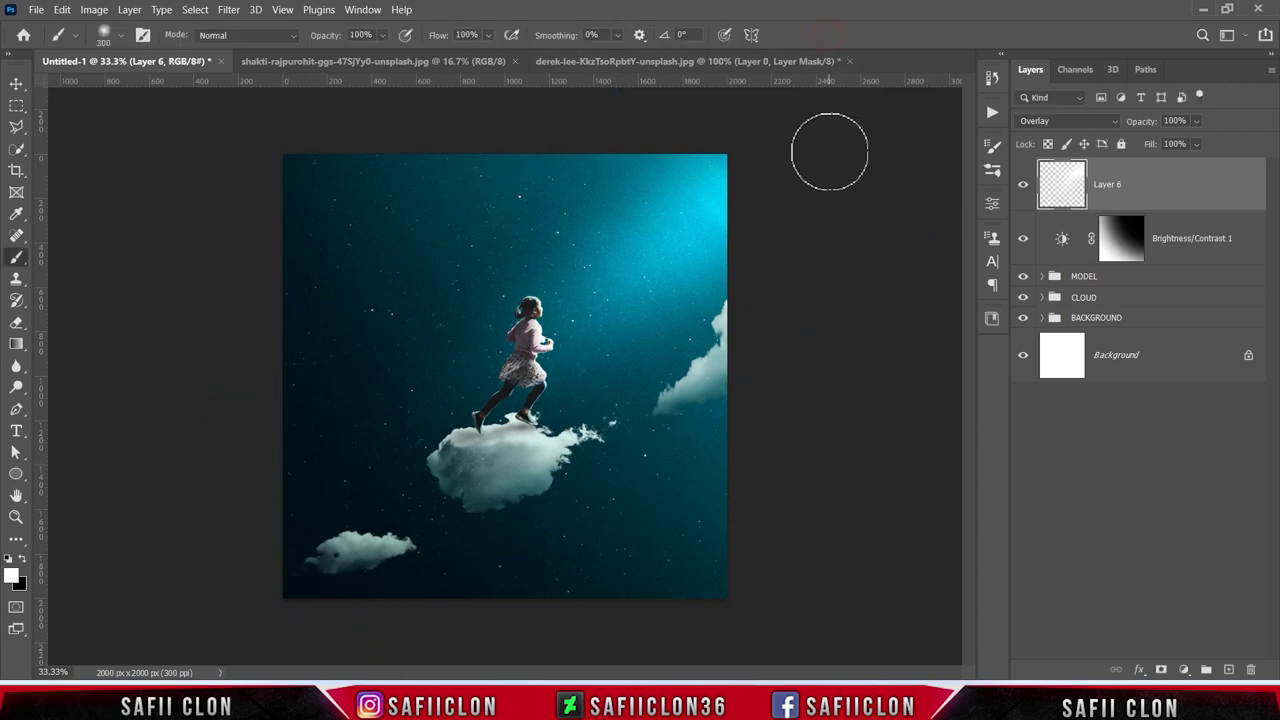
- Compare the glow on and off, then lower Layer 6's Fill to 76%
click(1023, 186)
click(1023, 186)
click(1024, 189)
click(1023, 187)
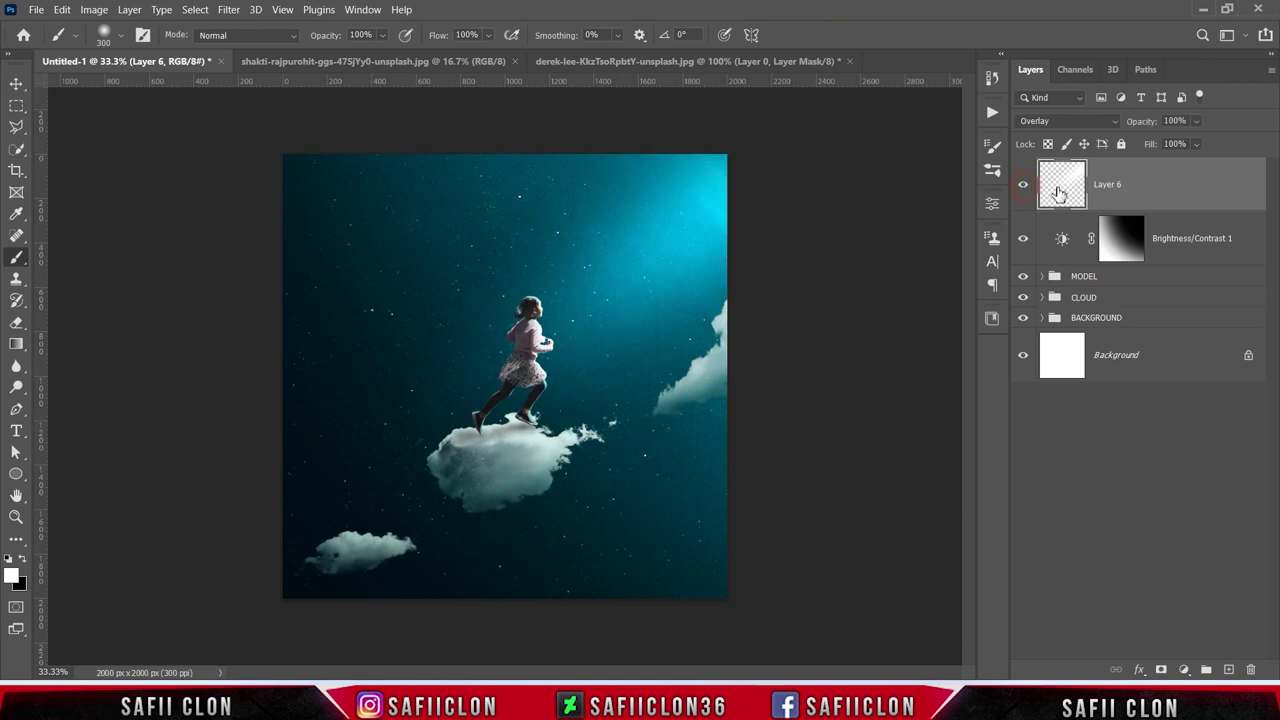
drag(1213, 163, 1198, 165)
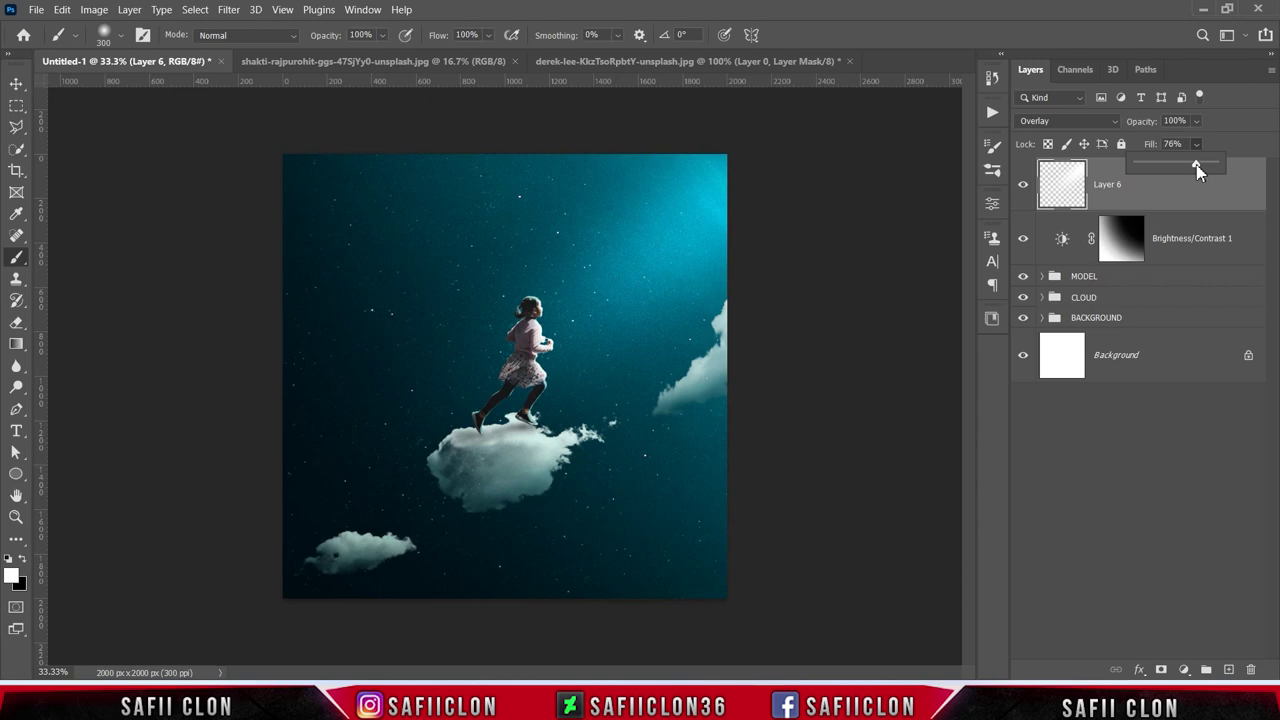
click(1218, 150)
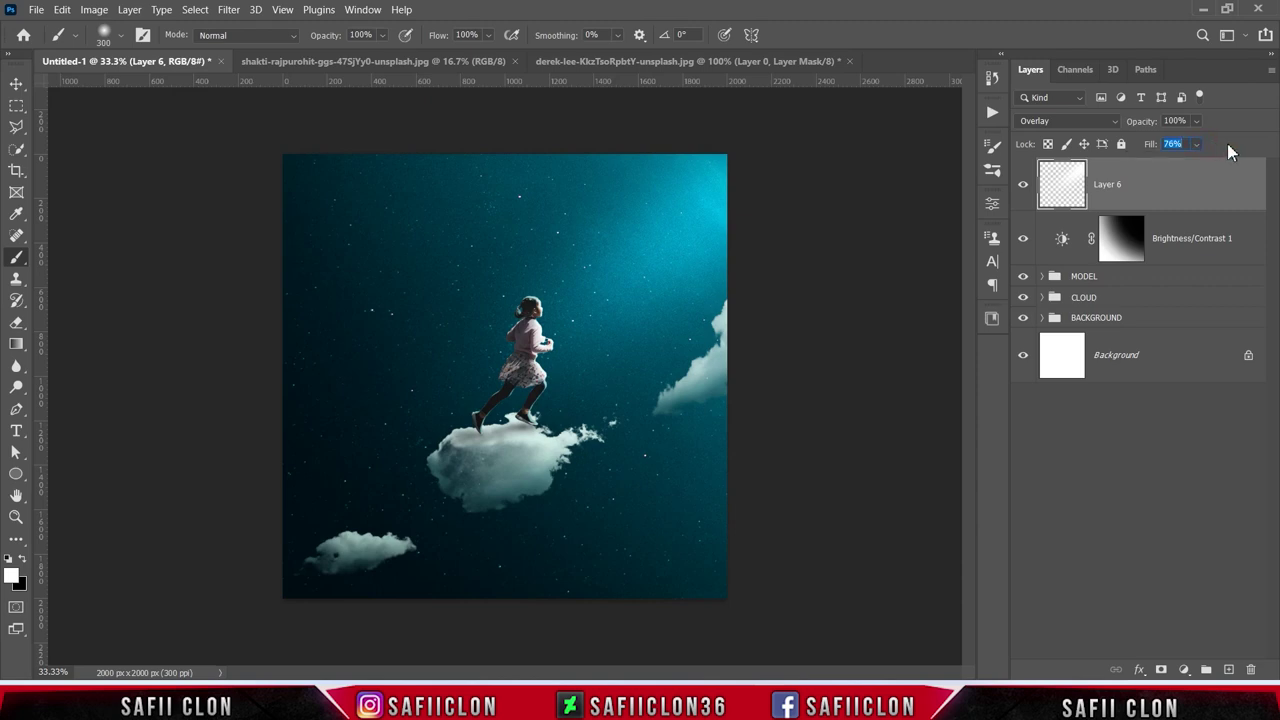
click(1184, 665)
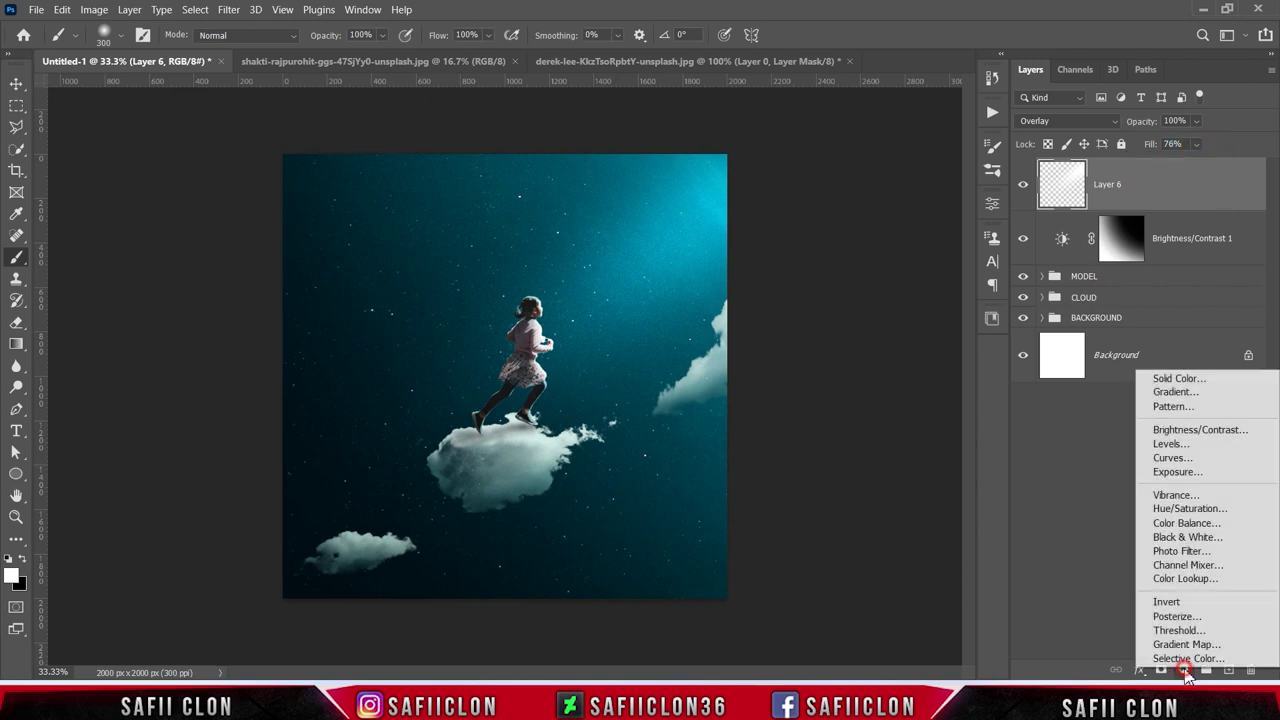
- Add a Color Lookup with the Fuji ETERNA 250D Kodak 2395 LUT at 77% fill
click(1174, 580)
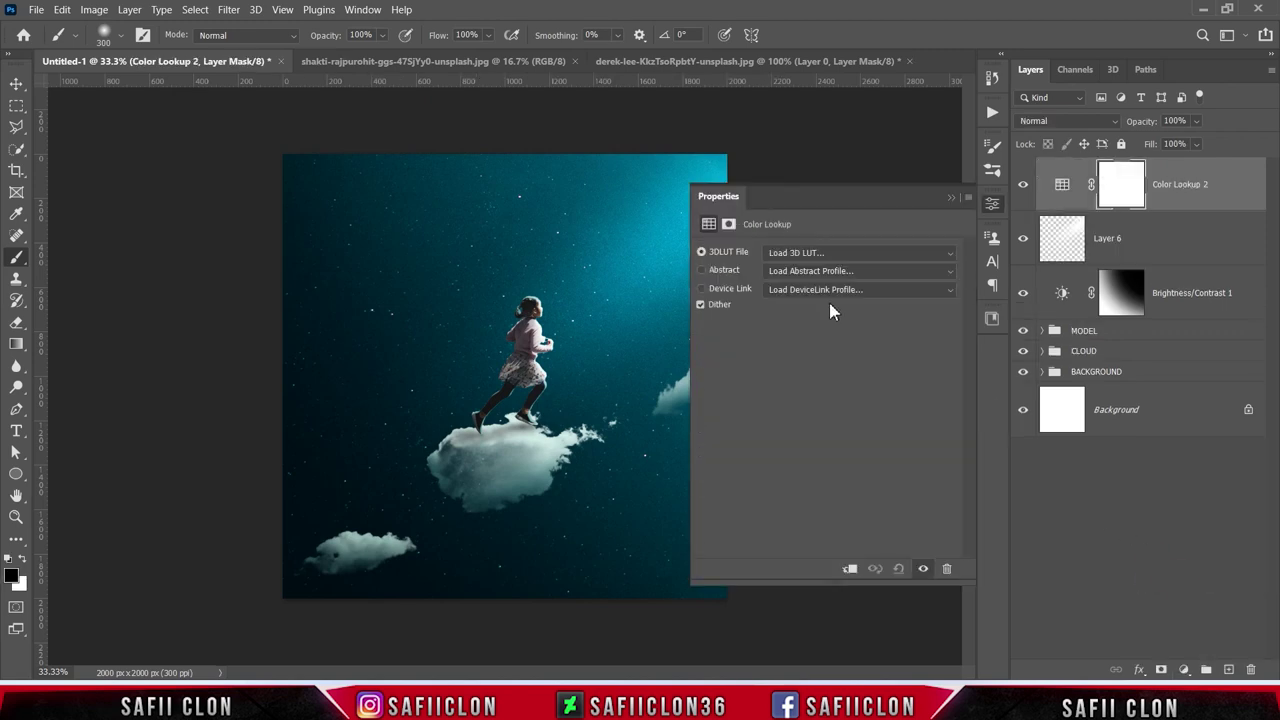
click(812, 252)
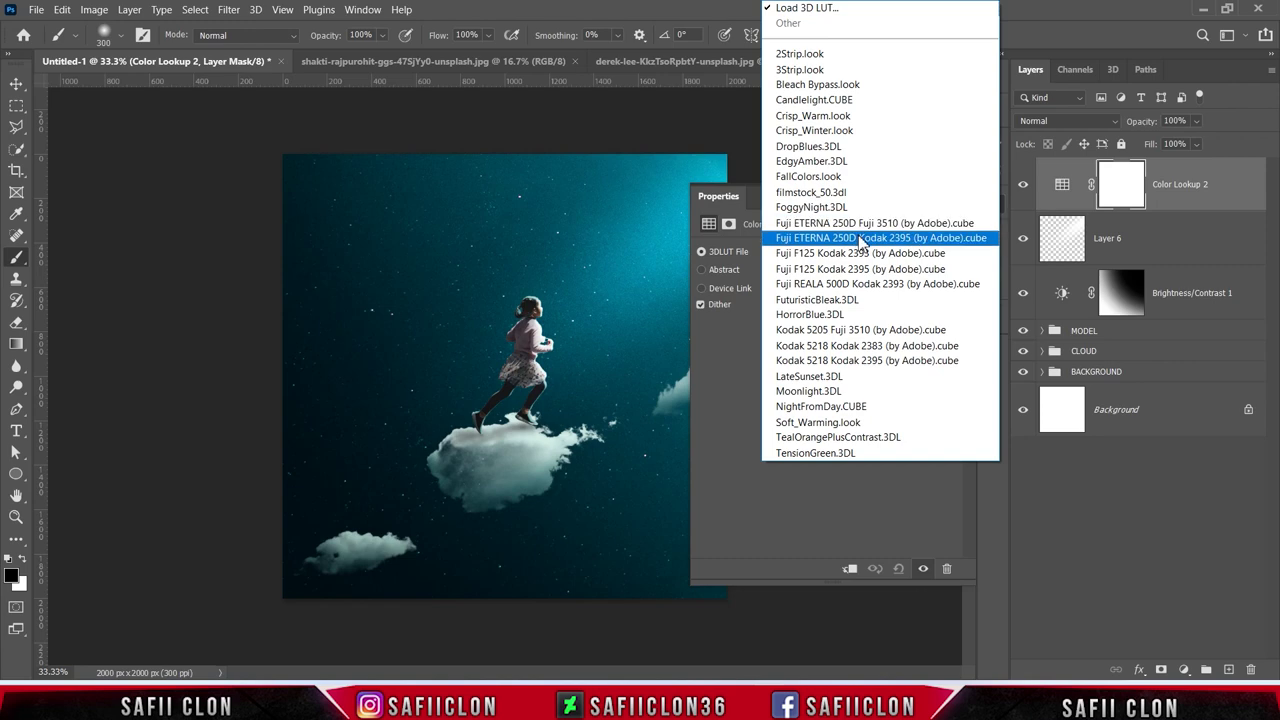
click(866, 240)
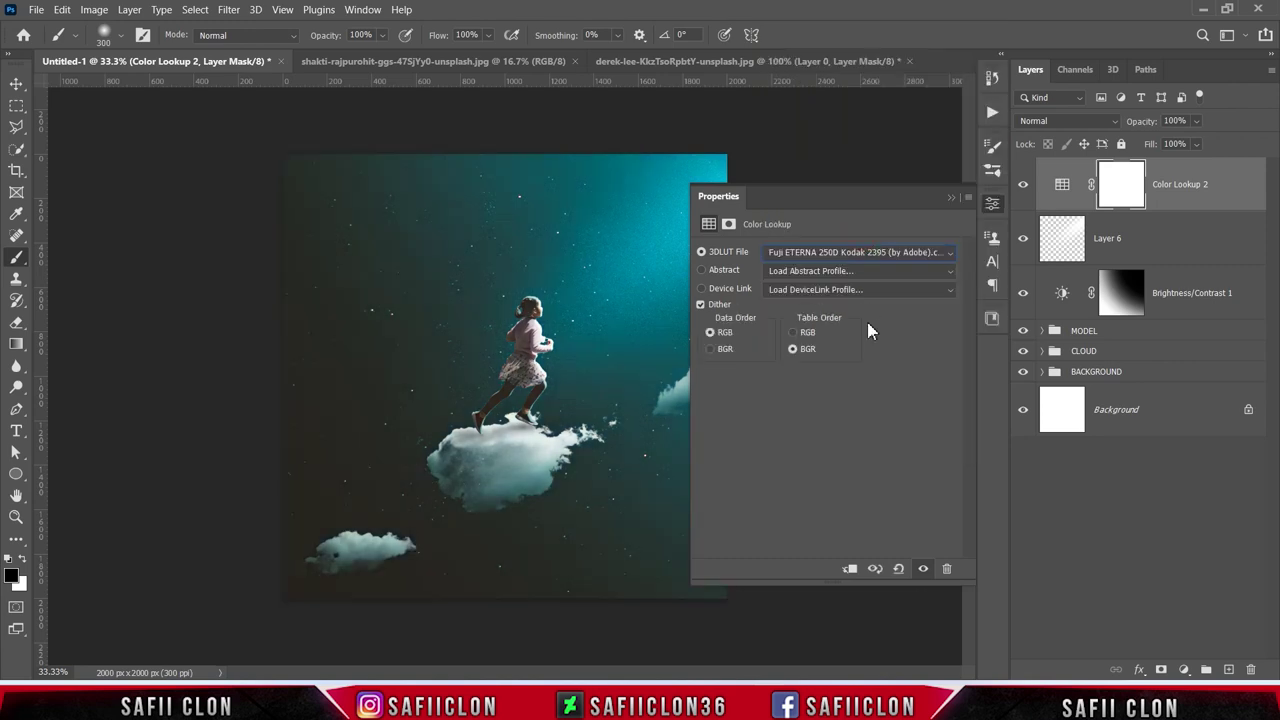
click(951, 198)
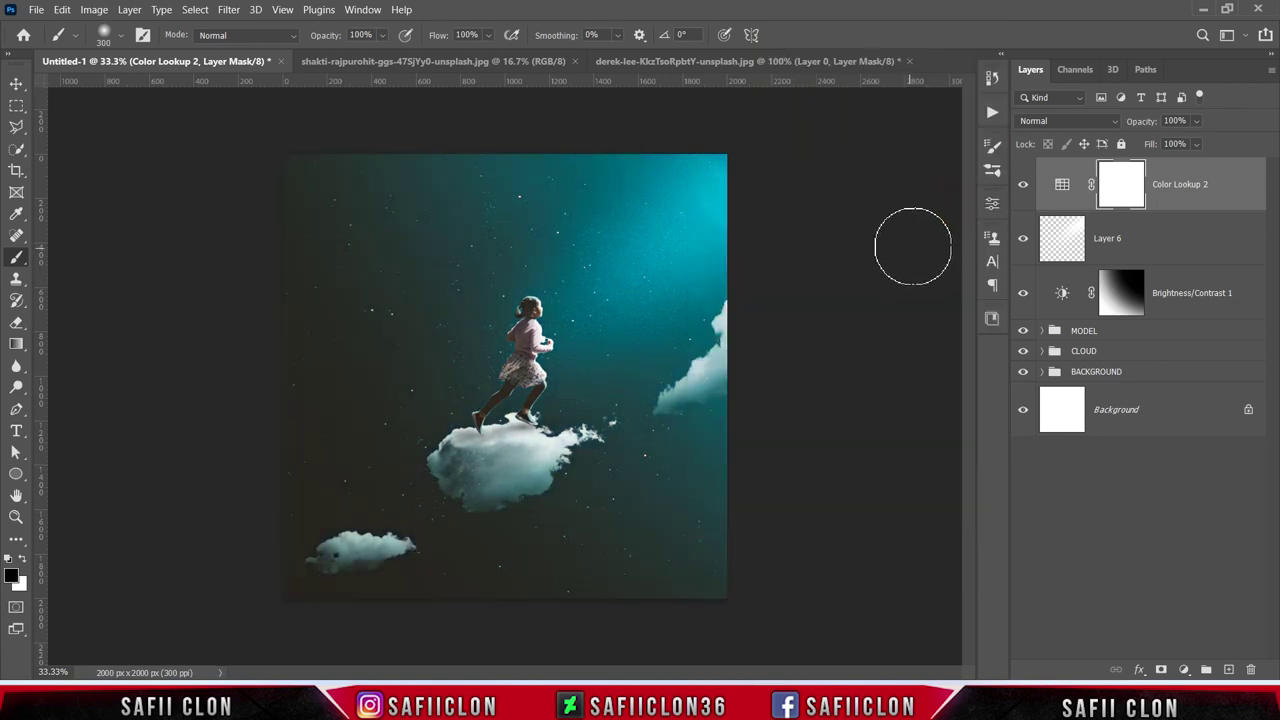
click(1196, 144)
drag(1213, 166, 1204, 167)
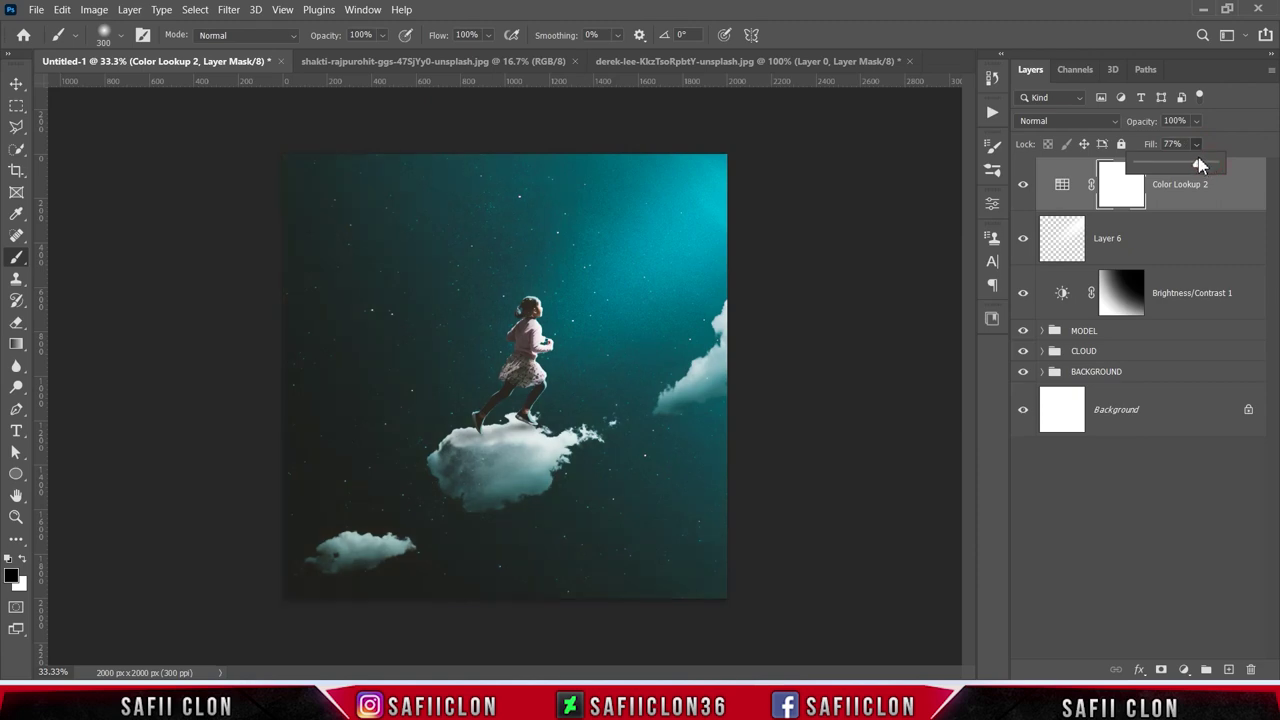
click(1023, 185)
click(1024, 186)
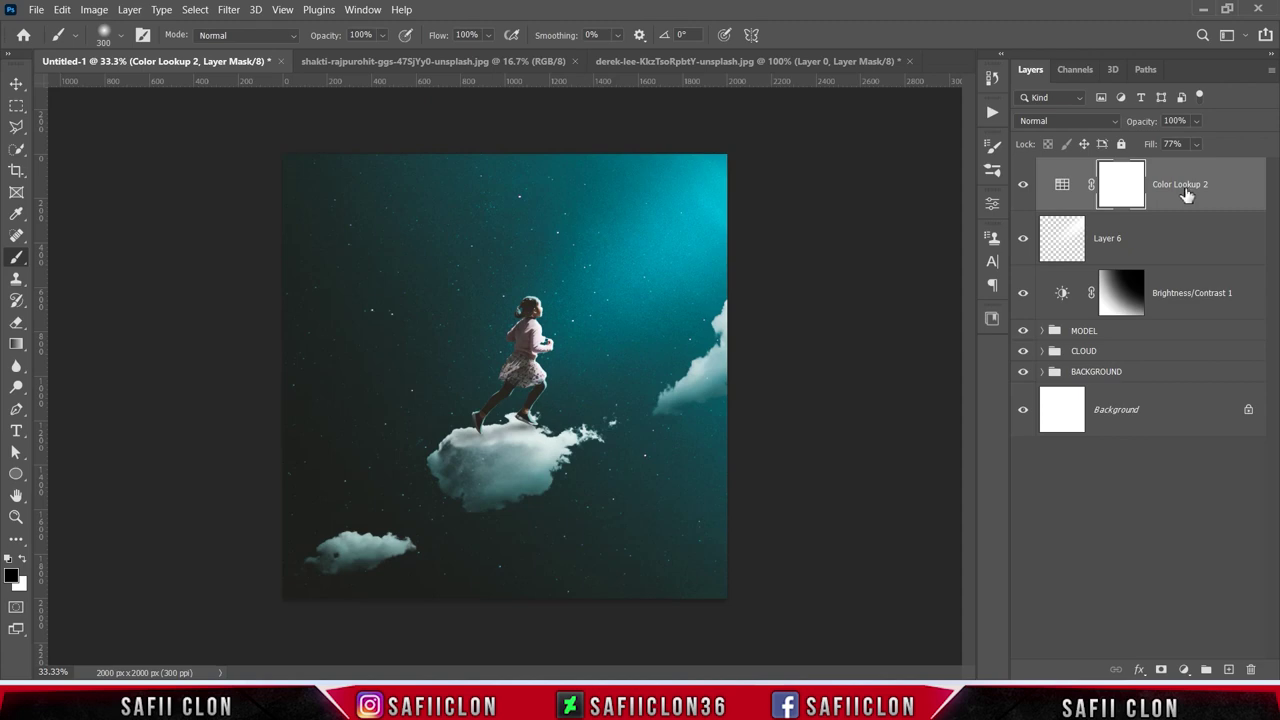
- Set the Brightness/Contrast fill to 82%, then stamp all visible layers above Color Lookup 2
click(1200, 292)
click(1196, 144)
drag(1214, 167, 1210, 167)
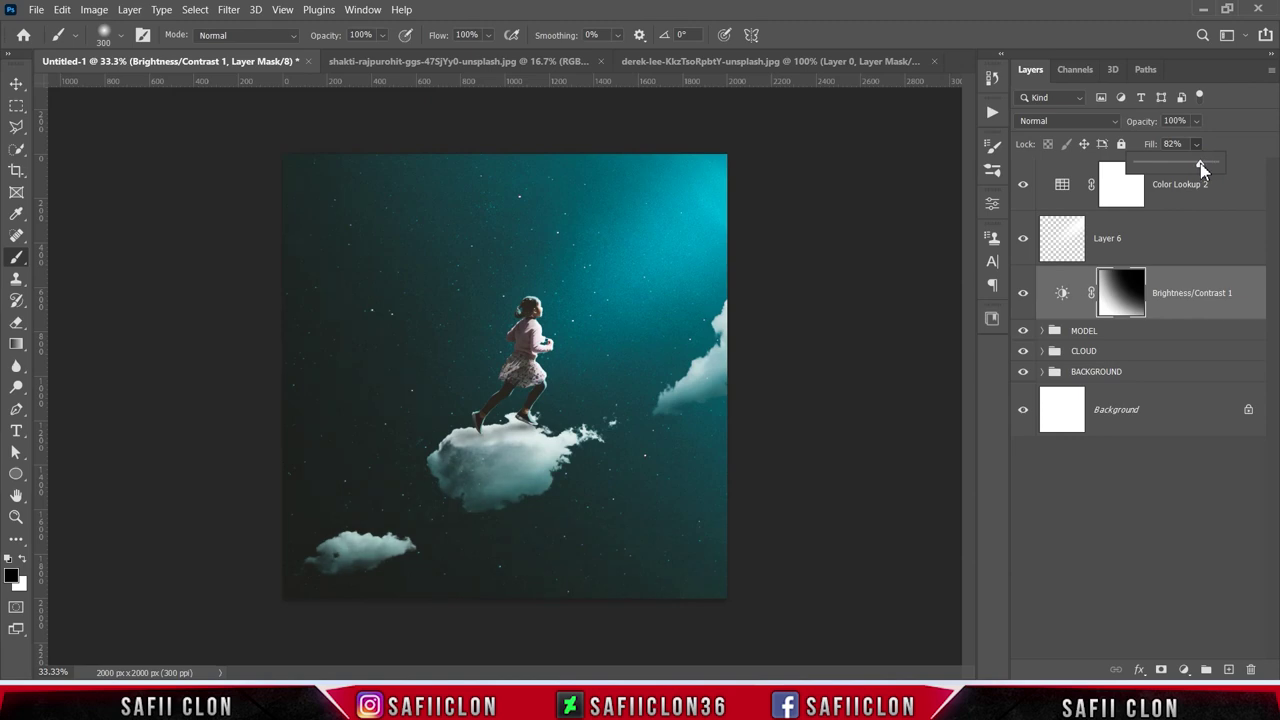
key(Return)
click(1190, 188)
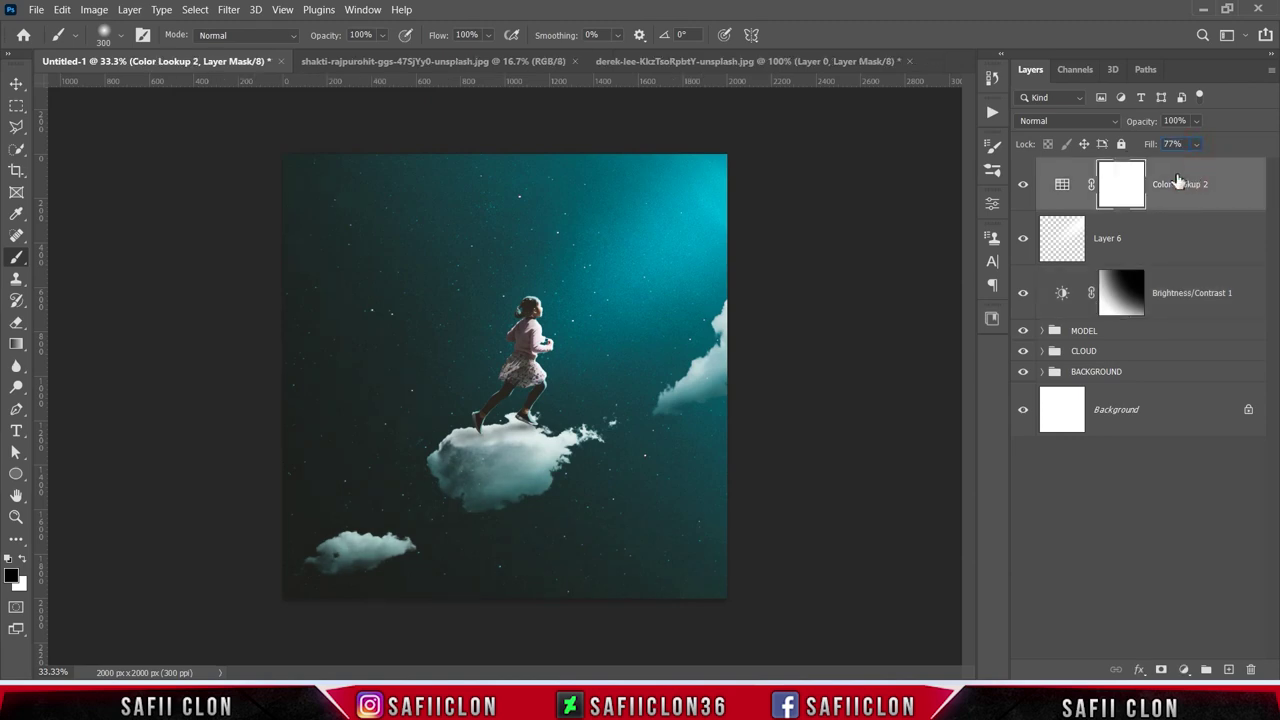
key(ctrl+shift+alt+e)
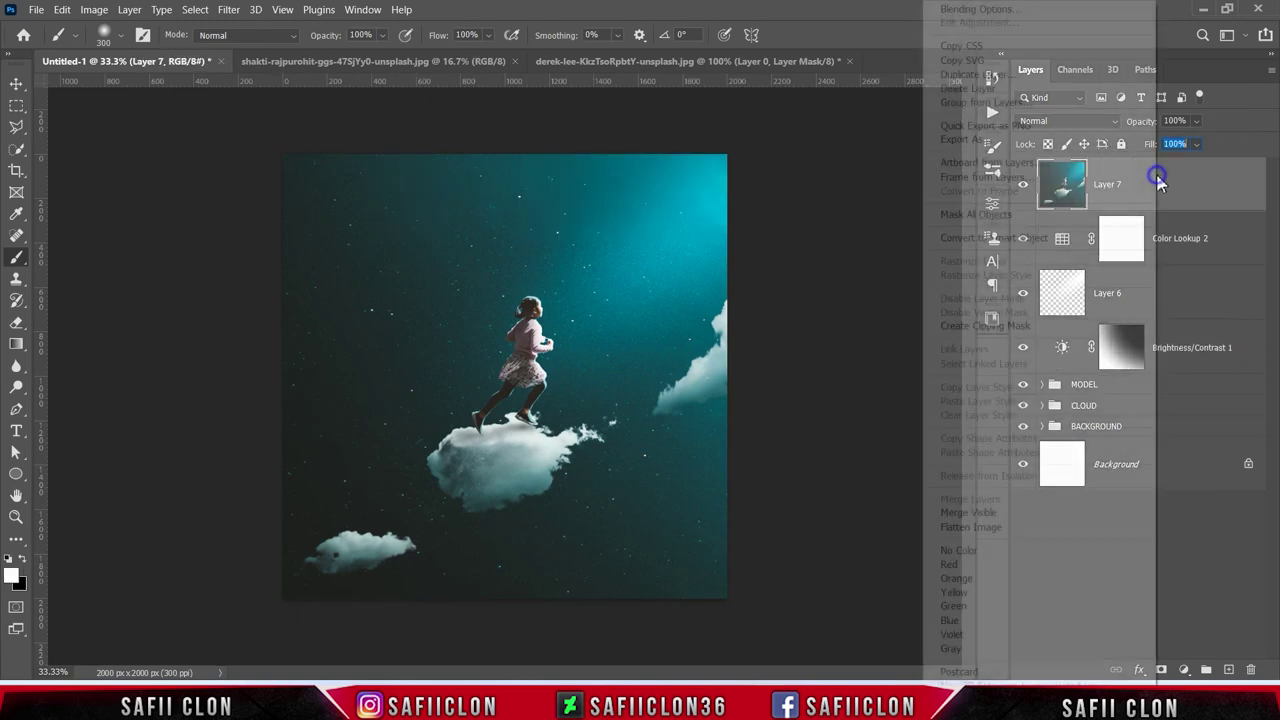
- Convert Layer 7 to a smart object and launch the Camera Raw Filter
right_click(1158, 182)
click(995, 245)
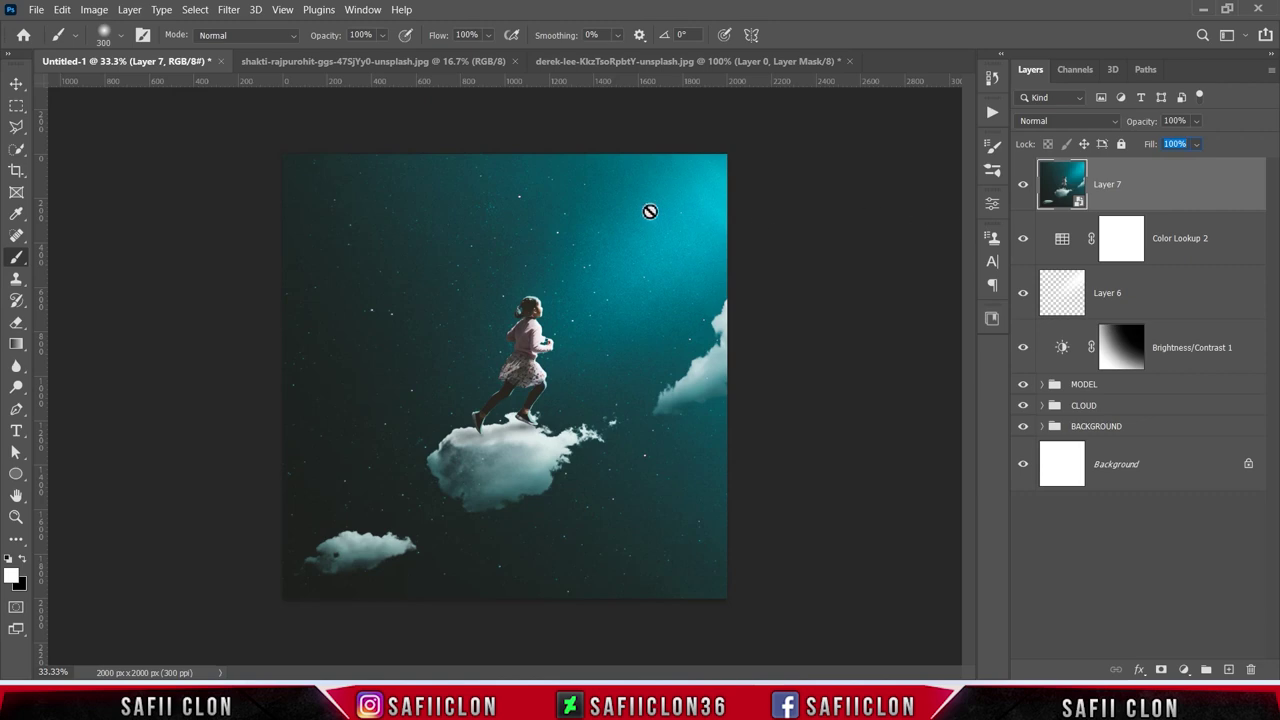
click(229, 10)
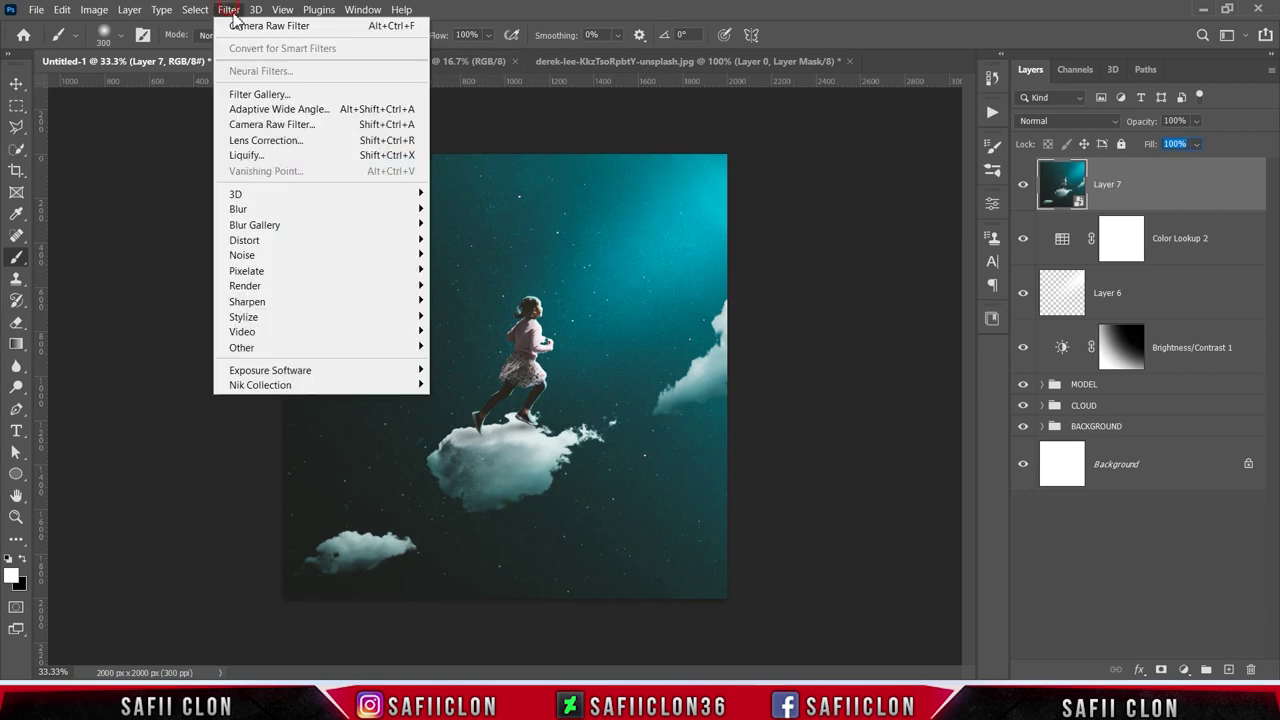
click(280, 127)
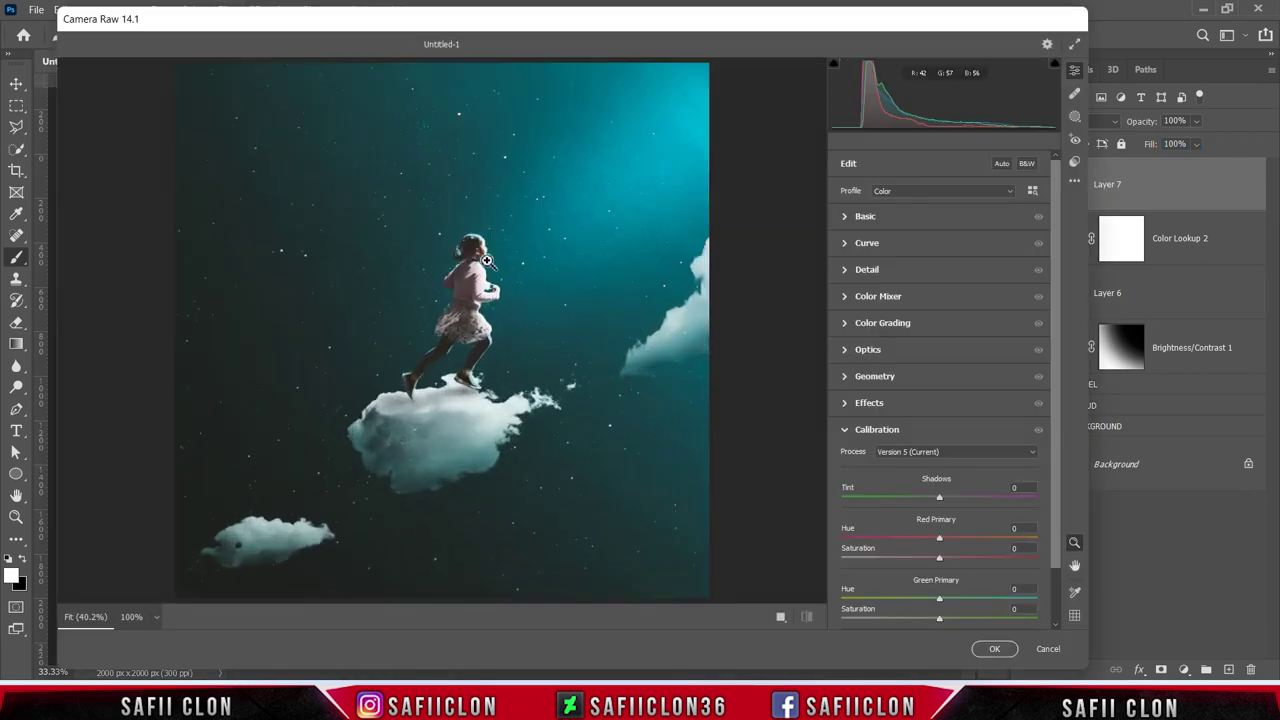
- Set Temperature -7, Clarity -56, Dehaze -16, Vibrance +13, and tweak contrast, highlights, shadows, whites
click(870, 218)
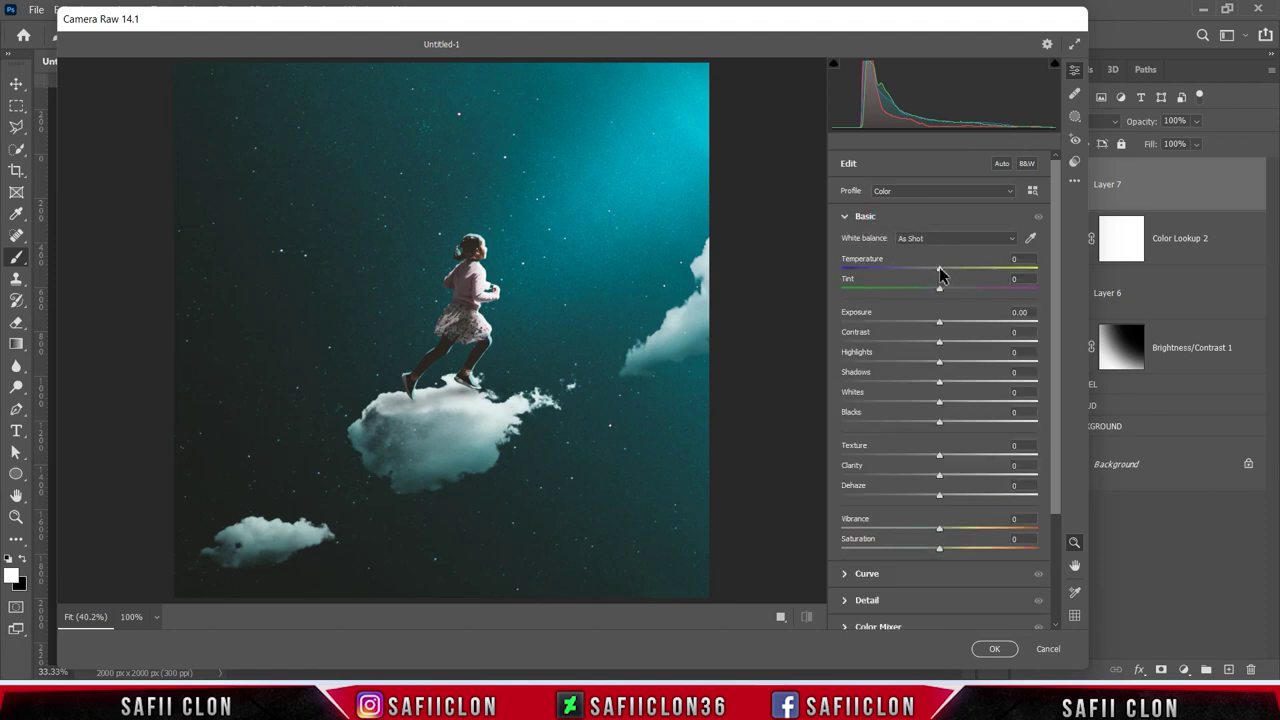
mouse_move(940, 274)
mouse_down()
mouse_move(878, 290)
mouse_move(948, 292)
mouse_move(926, 289)
mouse_up()
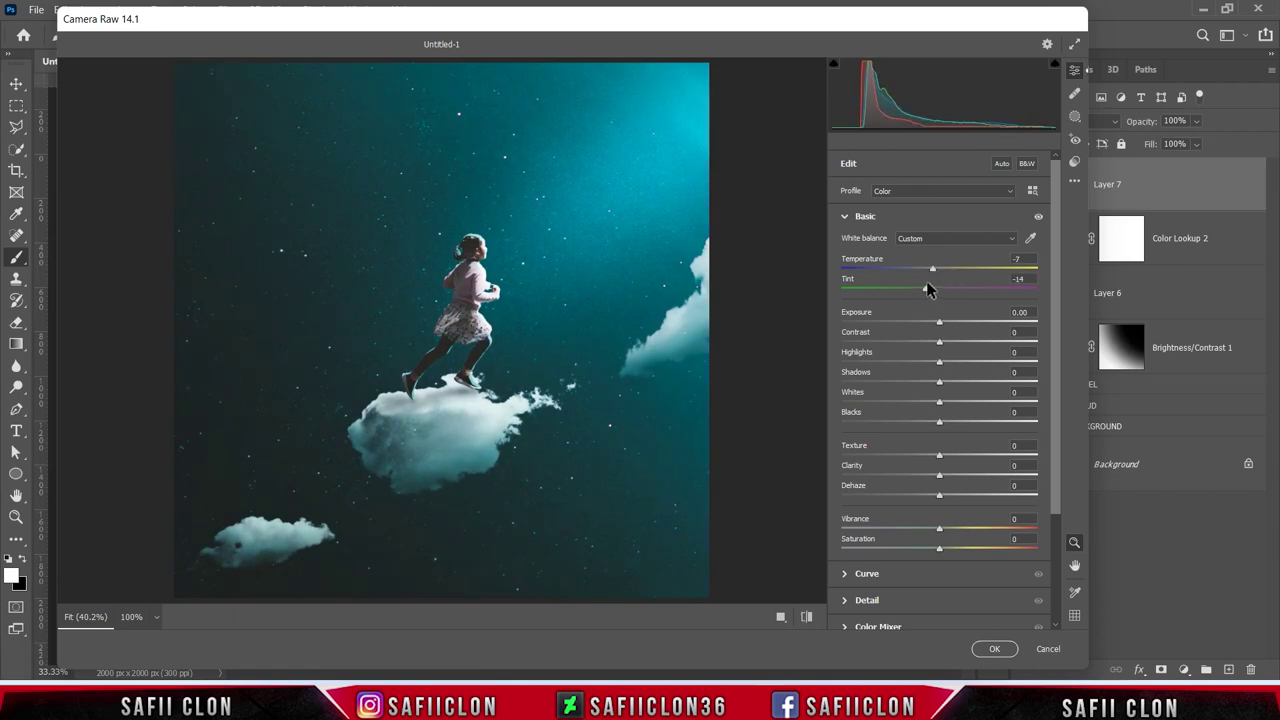
mouse_move(940, 345)
mouse_down()
mouse_move(921, 343)
mouse_move(986, 346)
mouse_move(947, 348)
mouse_up()
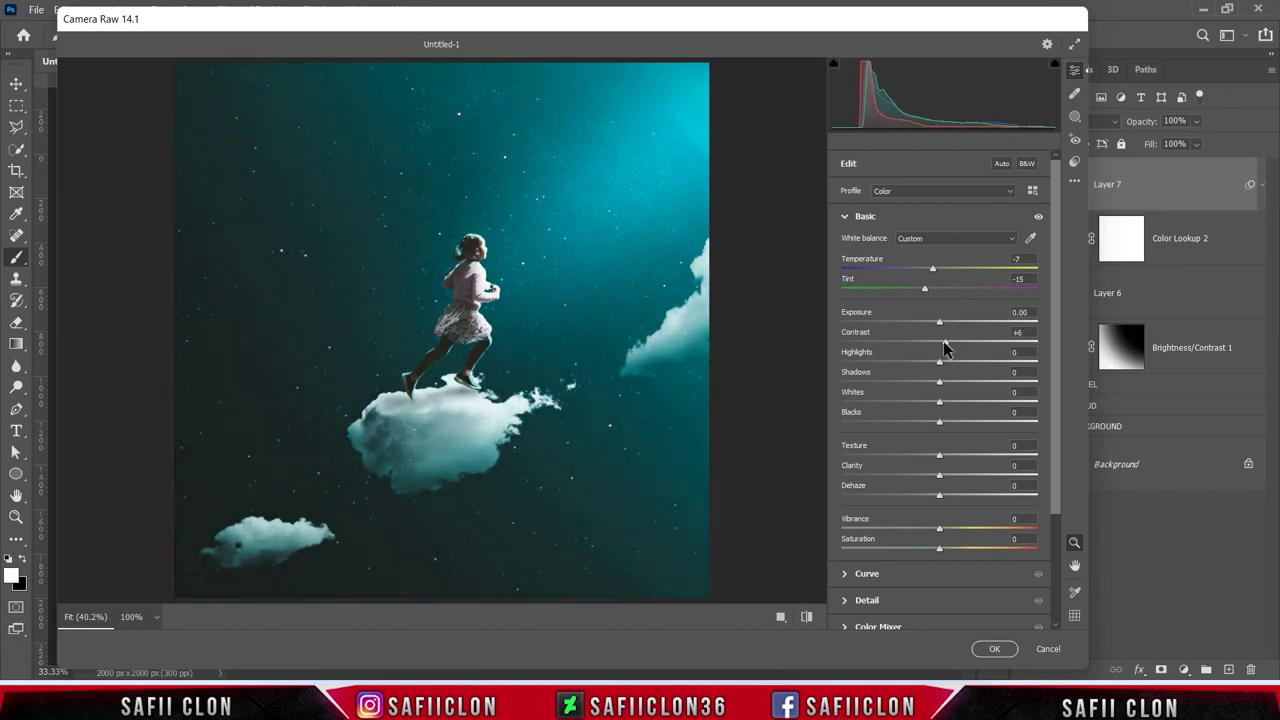
mouse_move(940, 362)
mouse_down()
mouse_move(977, 366)
mouse_move(942, 380)
mouse_move(955, 372)
mouse_up()
drag(940, 382, 927, 388)
drag(940, 403, 960, 407)
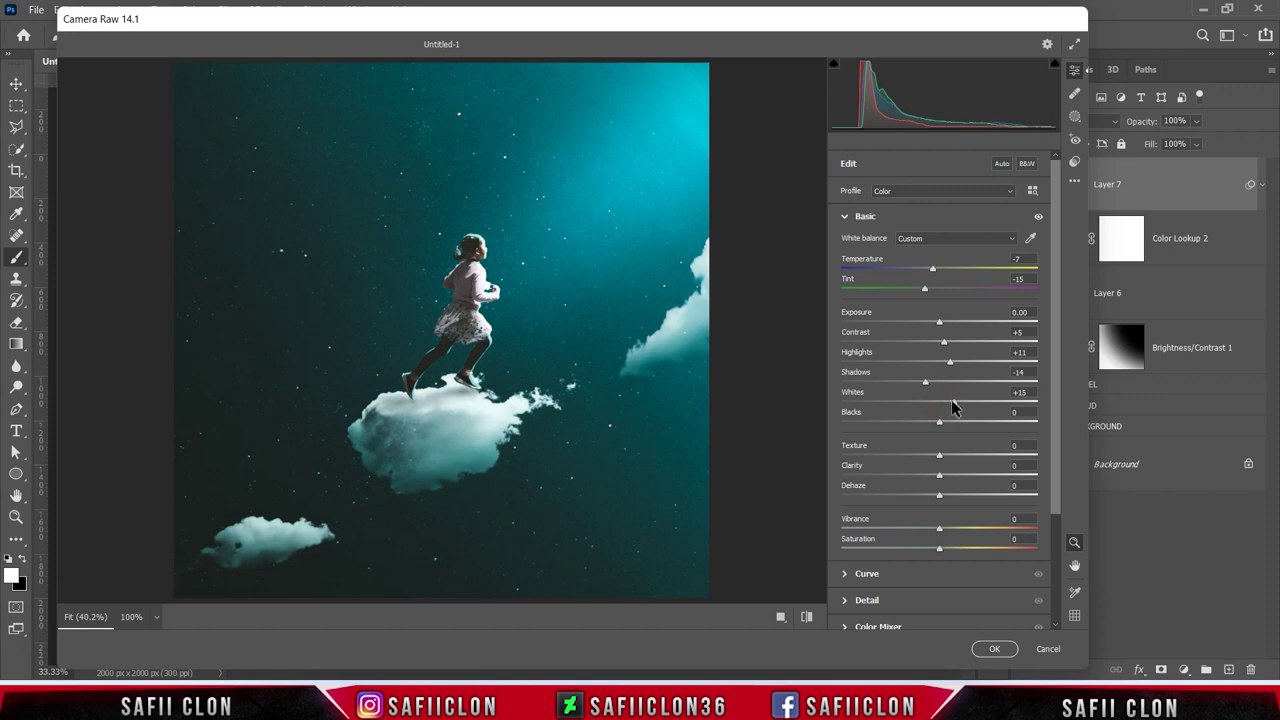
drag(939, 476, 890, 476)
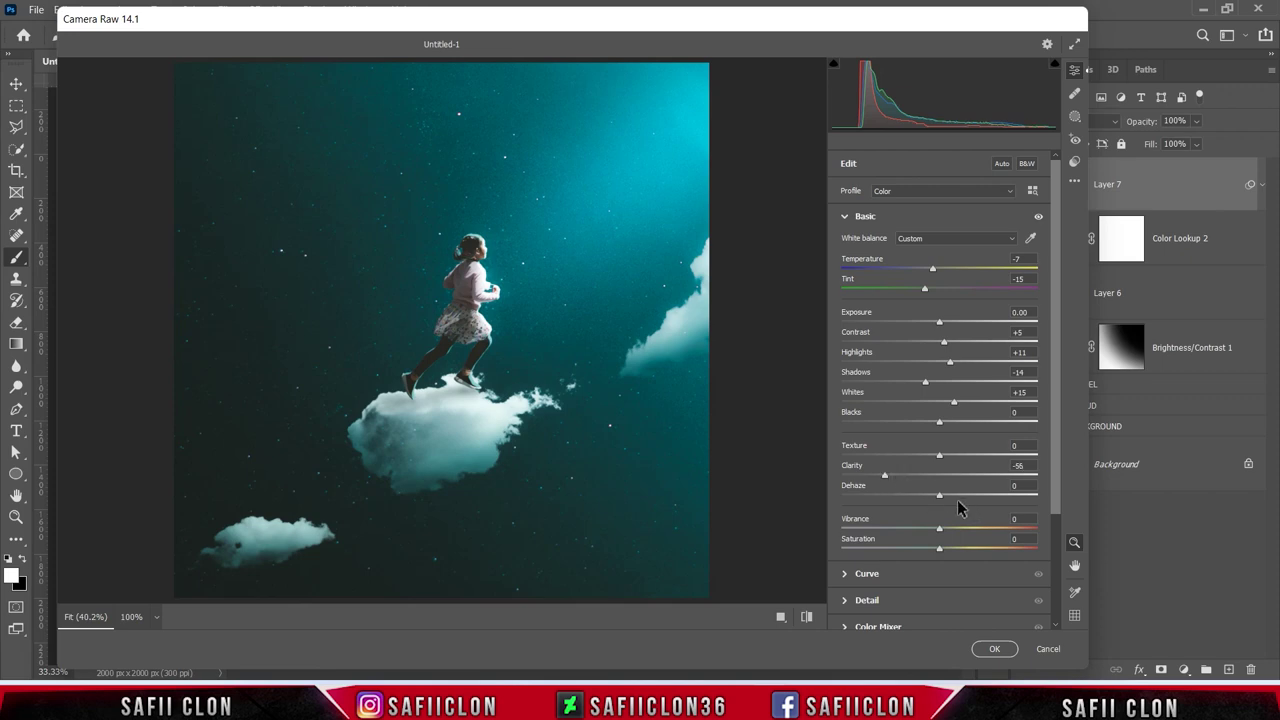
drag(940, 496, 924, 497)
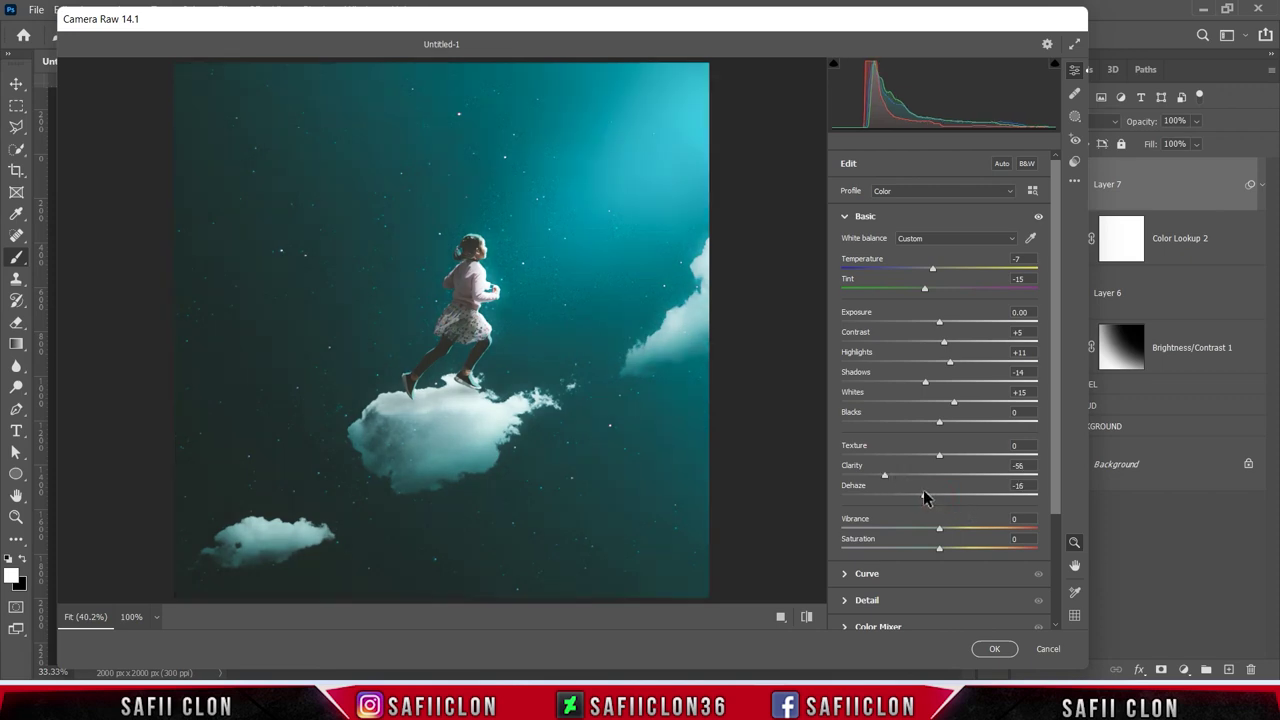
drag(938, 530, 954, 530)
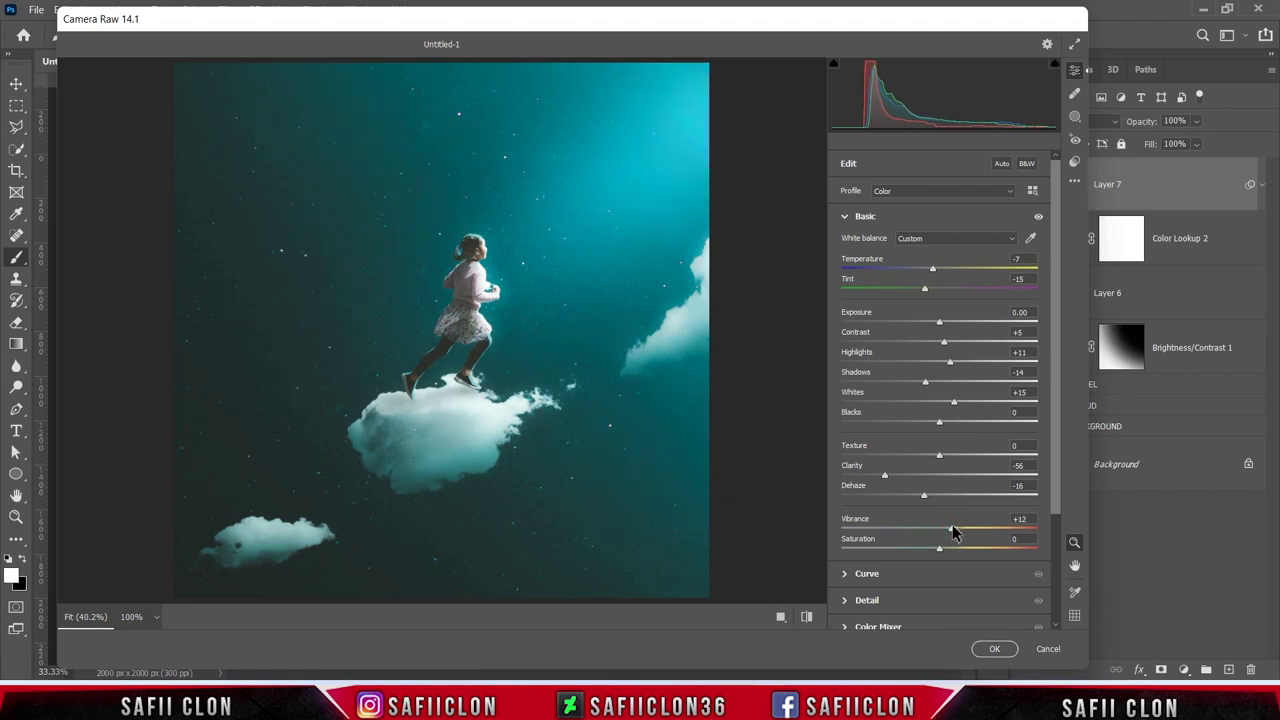
scroll(1062, 430, down, 3)
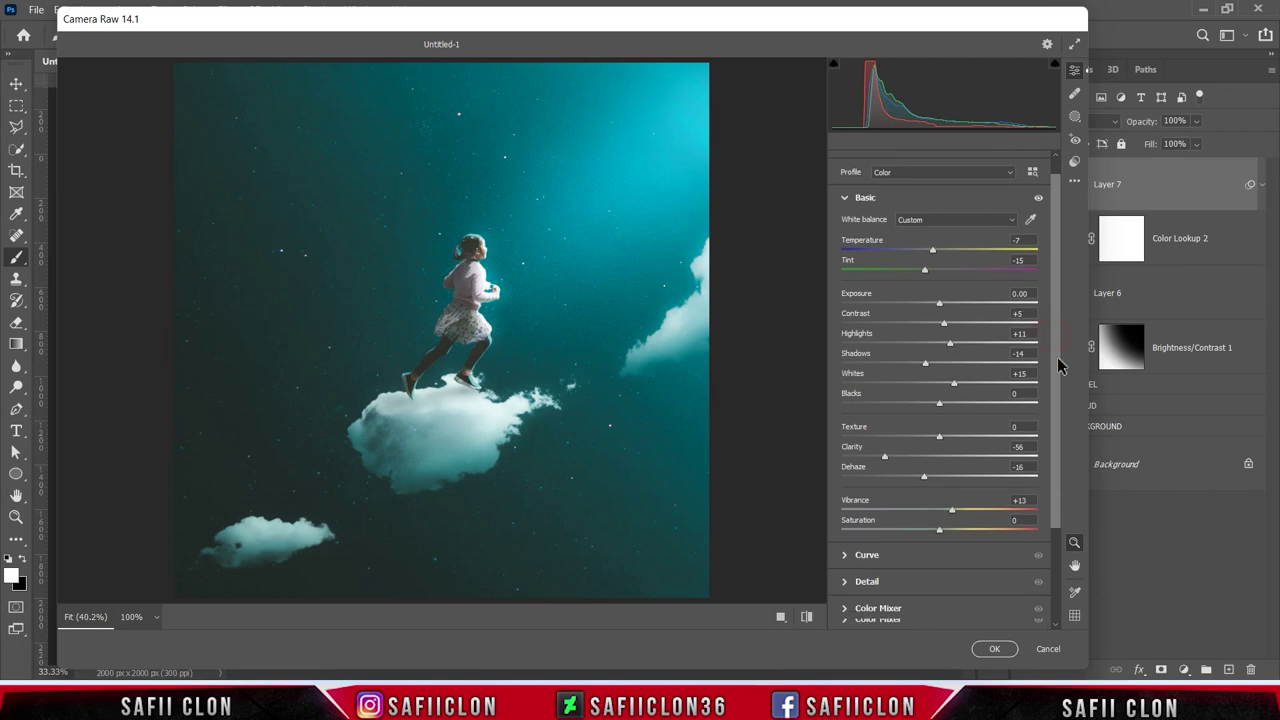
scroll(1010, 453, down, 1)
click(866, 443)
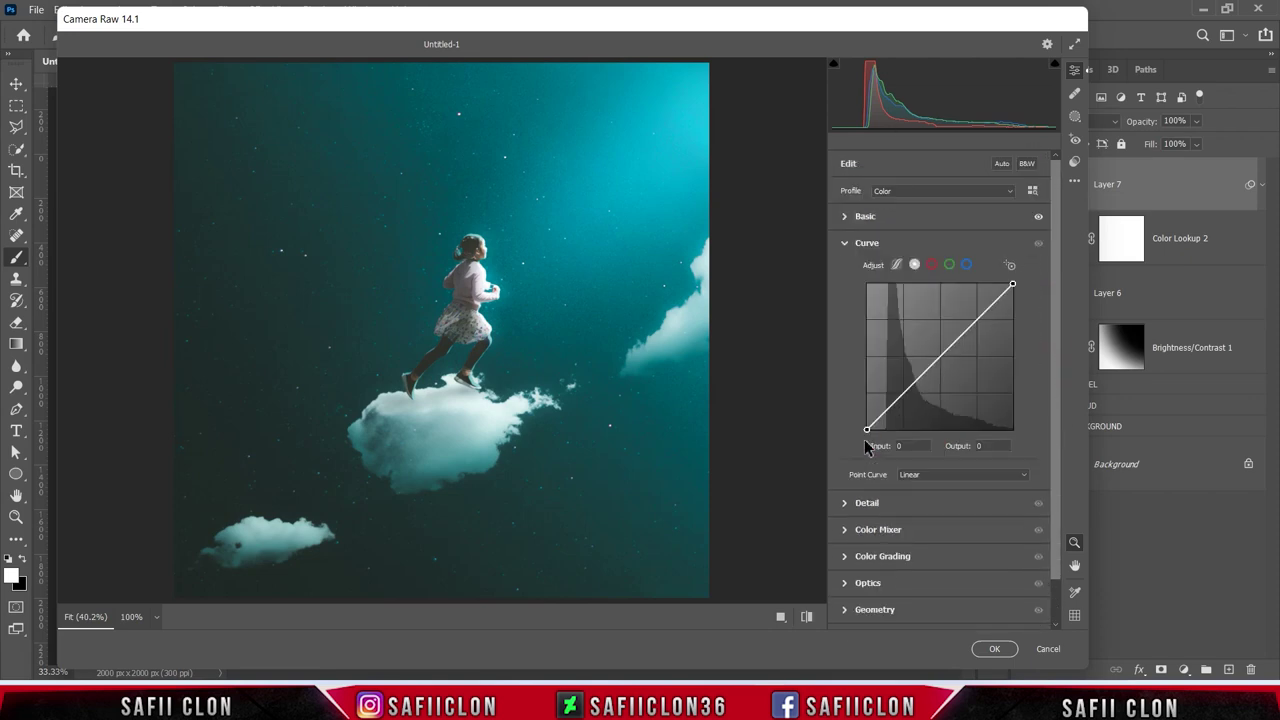
- Add tone curve points at 130/120 and 63/62
drag(941, 366, 940, 358)
text(130)
double_click(986, 446)
text(120)
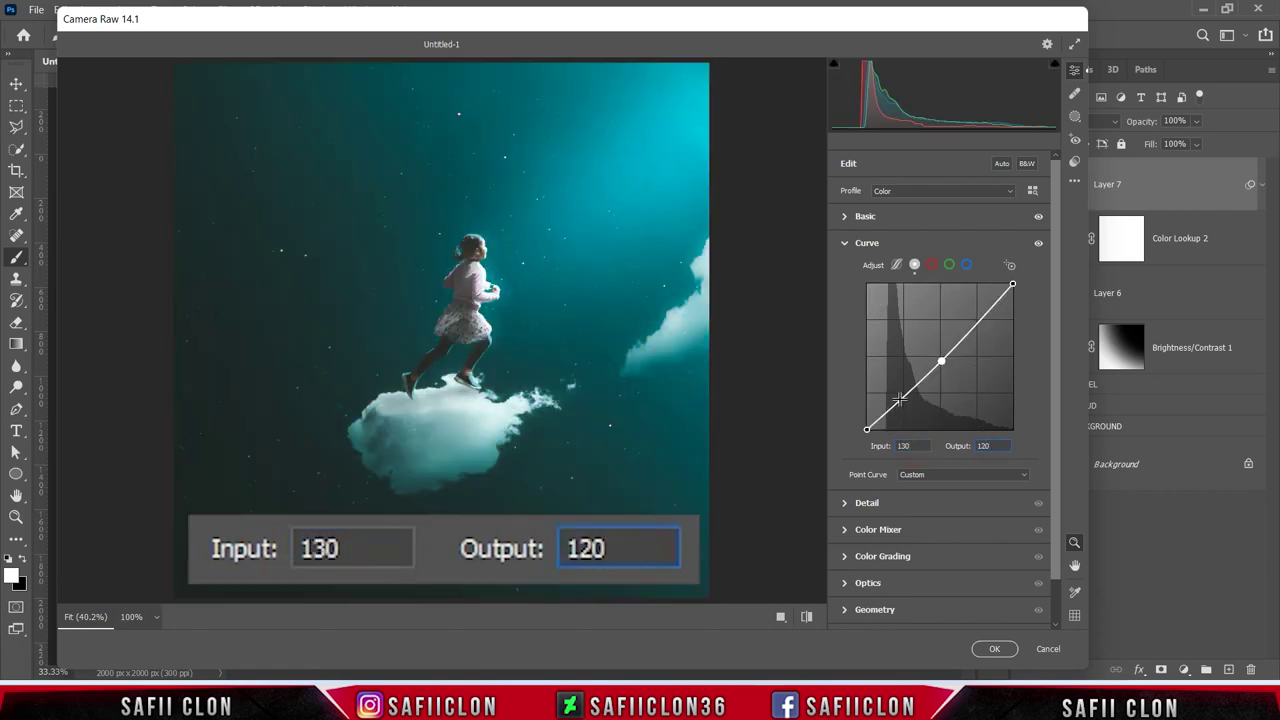
click(900, 400)
text(6)
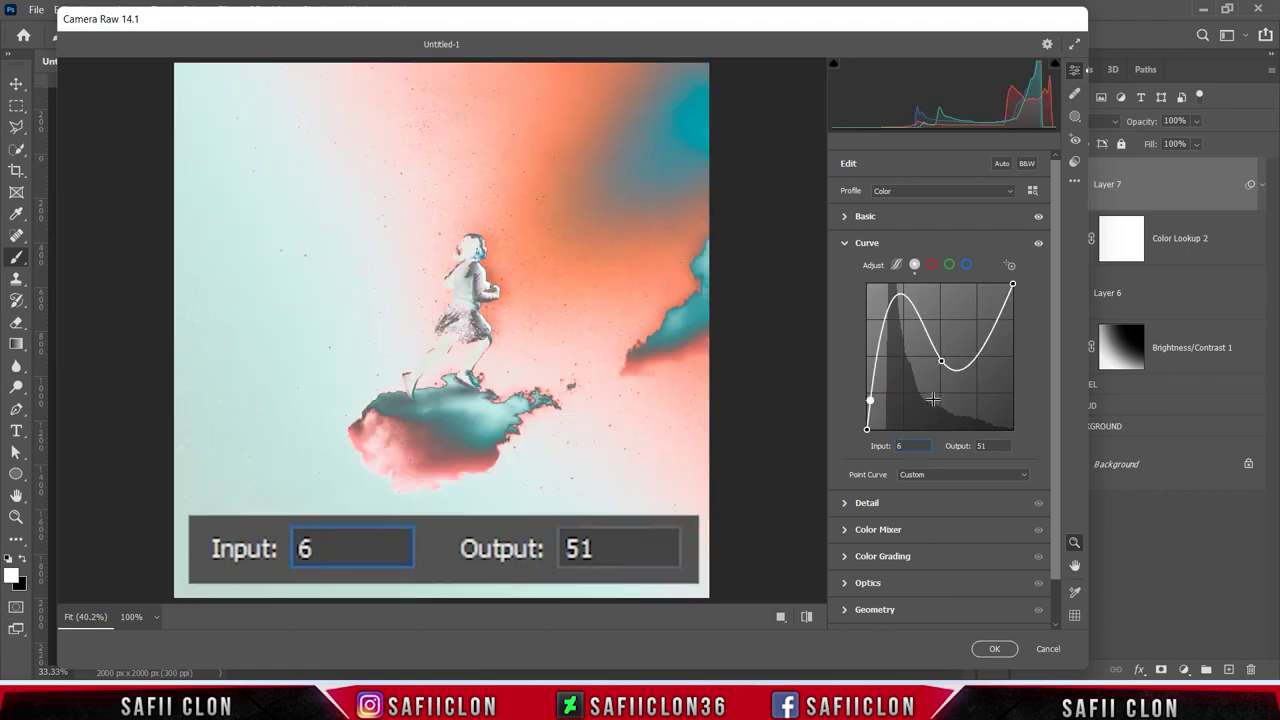
text(3)
click(980, 446)
text(62)
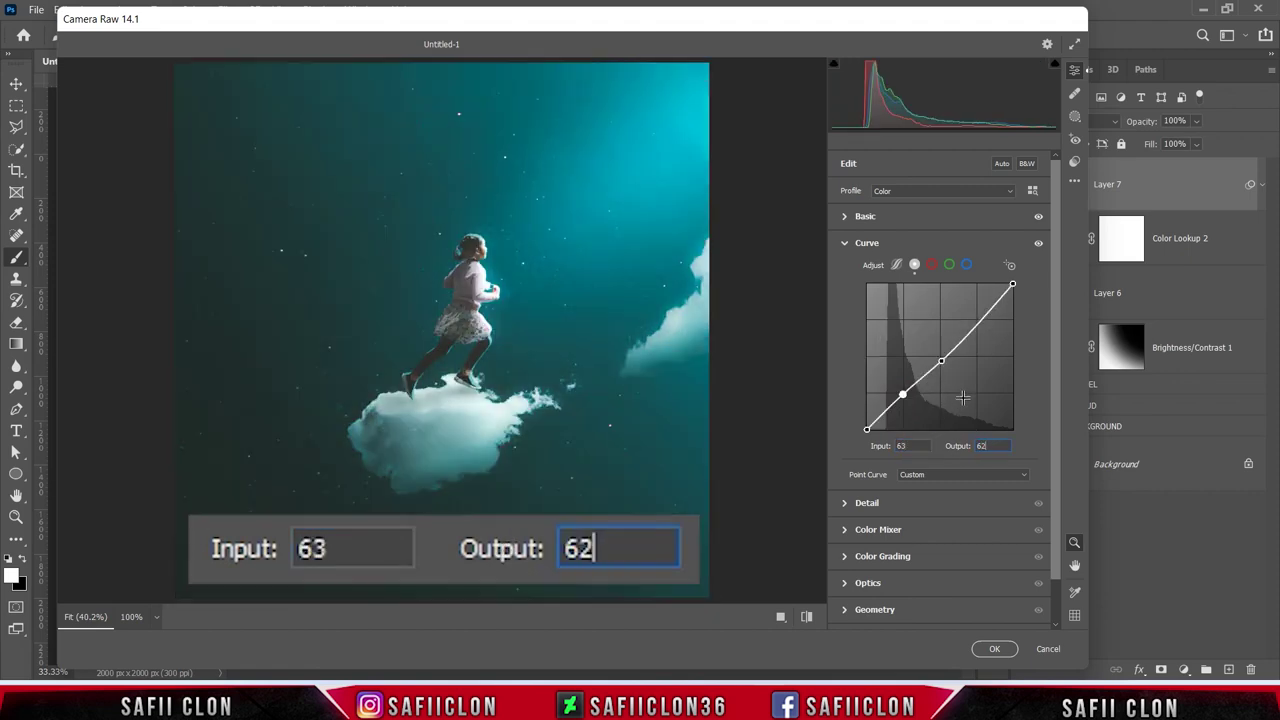
- Move the curve's white point to 245/255 to brighten the highlights
click(1012, 286)
click(914, 446)
text(245)
click(980, 446)
text(255)
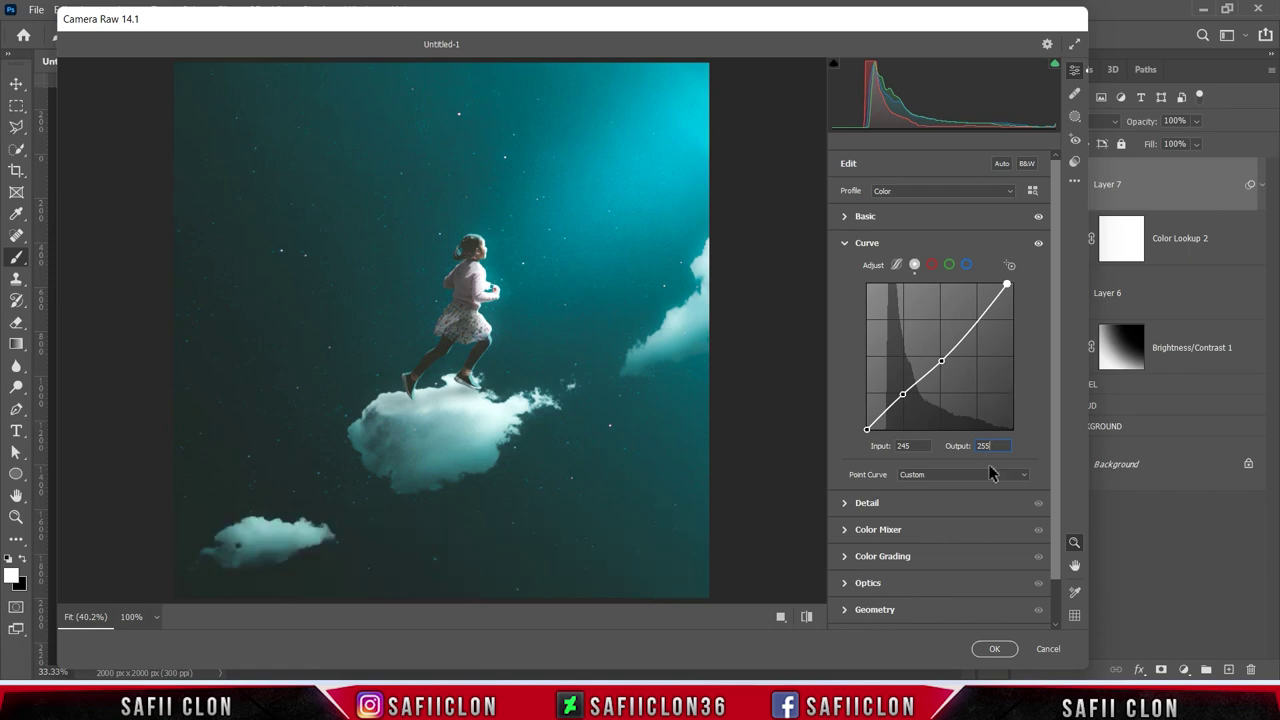
drag(1056, 425, 1056, 470)
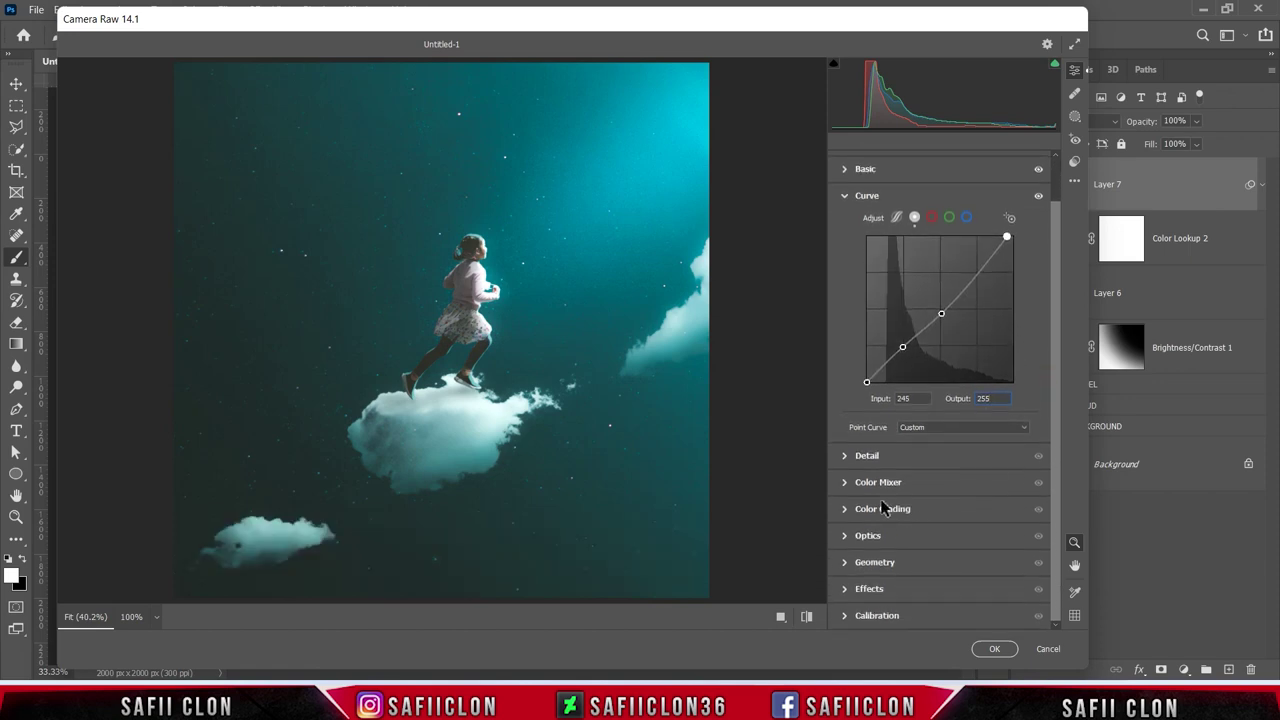
click(886, 483)
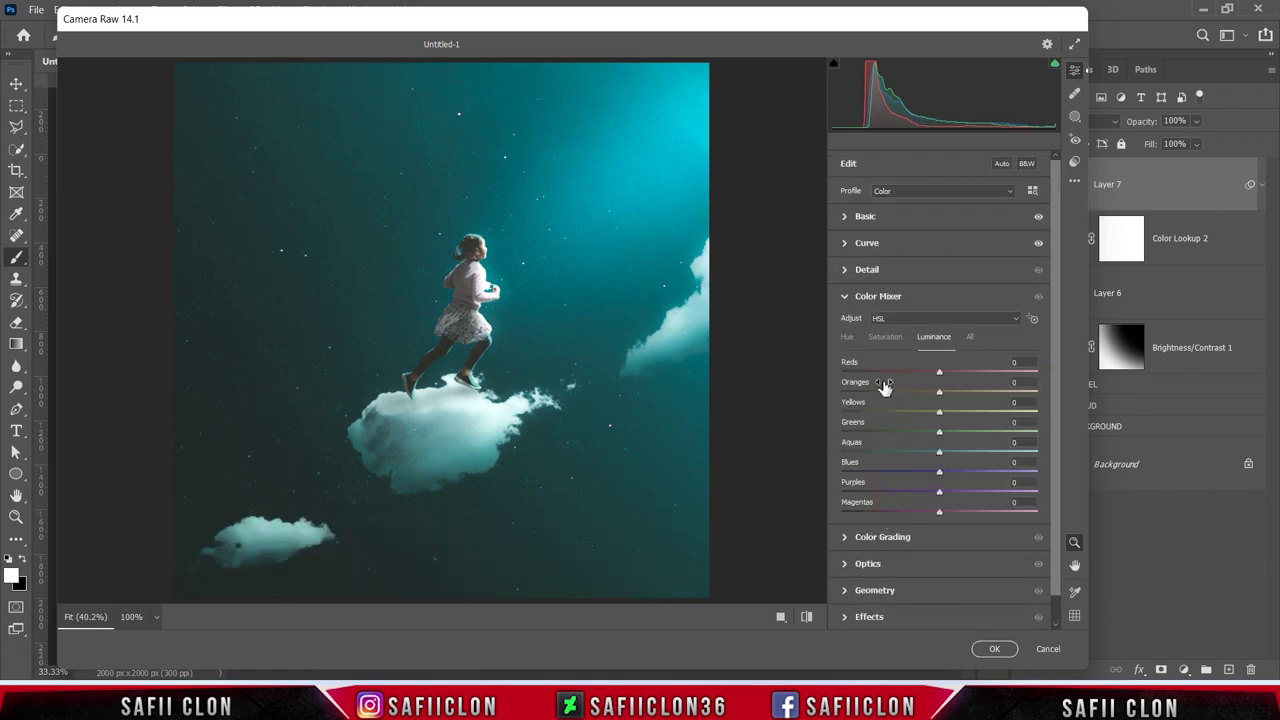
- Nudge the blue hue, raise Aquas saturation to +28 and lower Magentas to -9
click(846, 338)
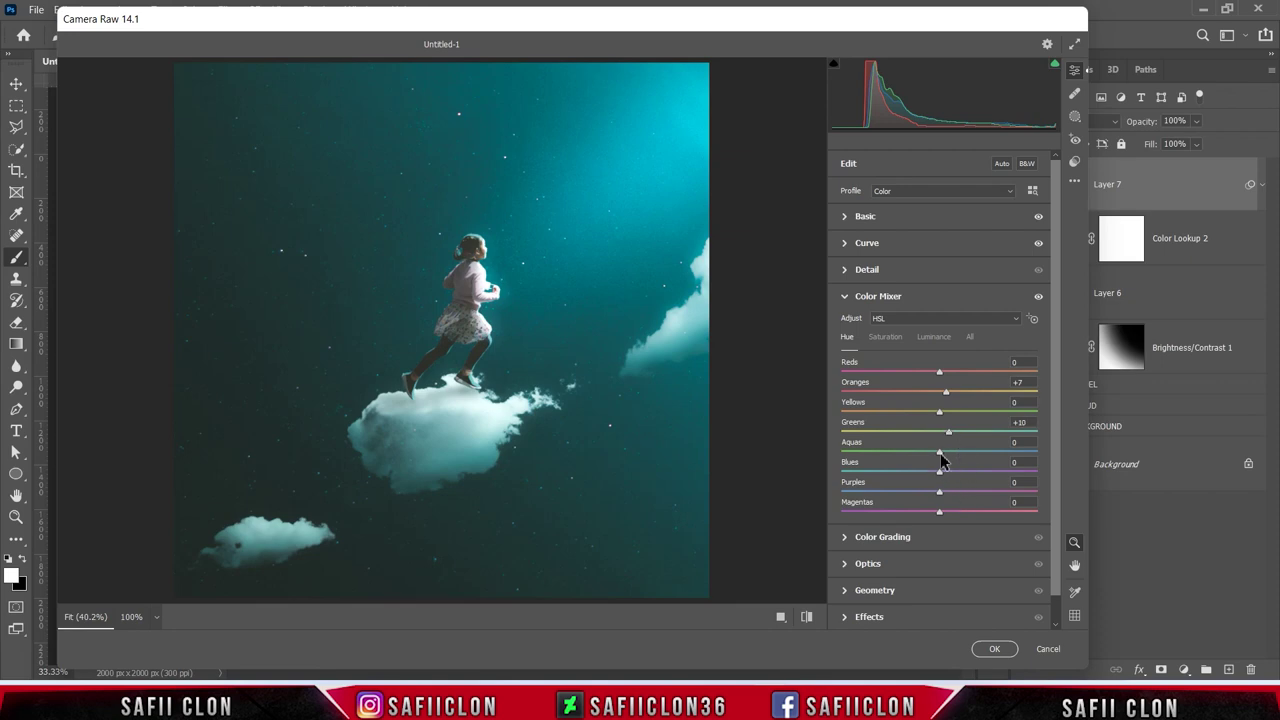
drag(933, 478, 929, 477)
click(886, 338)
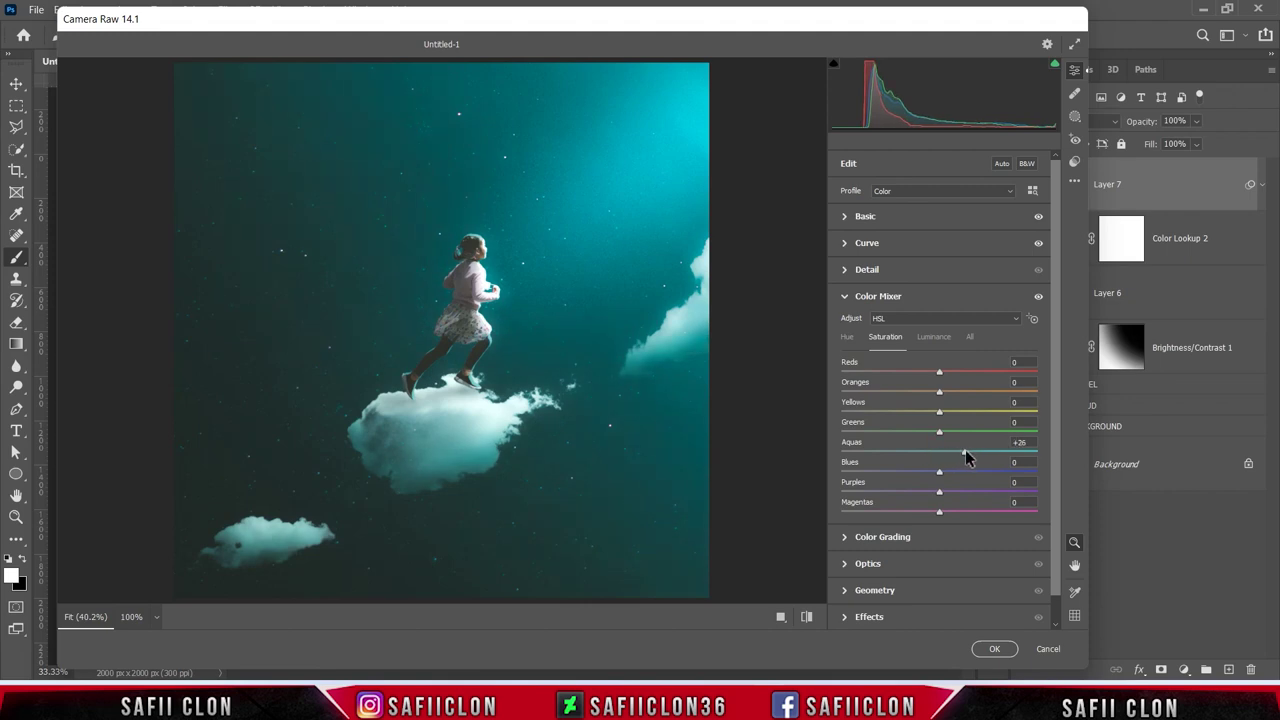
mouse_move(939, 471)
mouse_down()
mouse_move(1000, 484)
mouse_move(953, 478)
mouse_up()
drag(940, 514, 926, 514)
- Raise the luminance of Reds to +16 and Oranges to +10
click(934, 337)
drag(852, 388, 952, 388)
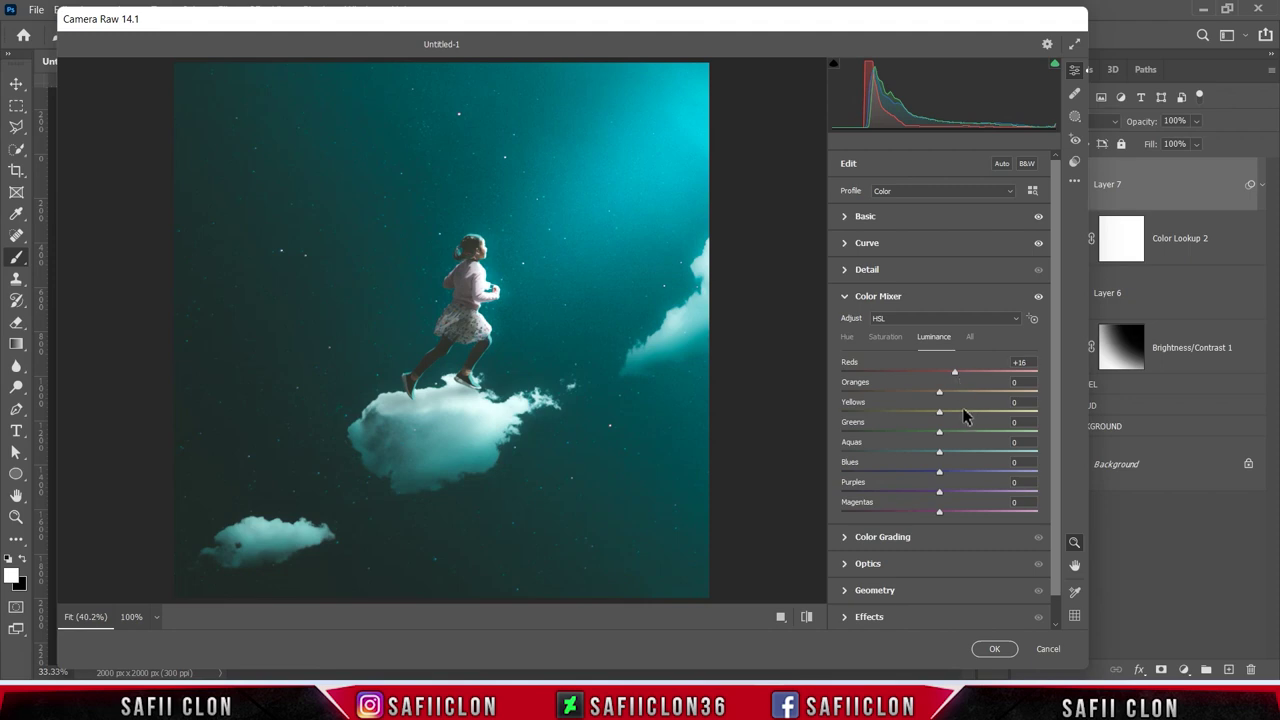
drag(991, 397, 946, 397)
scroll(1047, 373, down, 1)
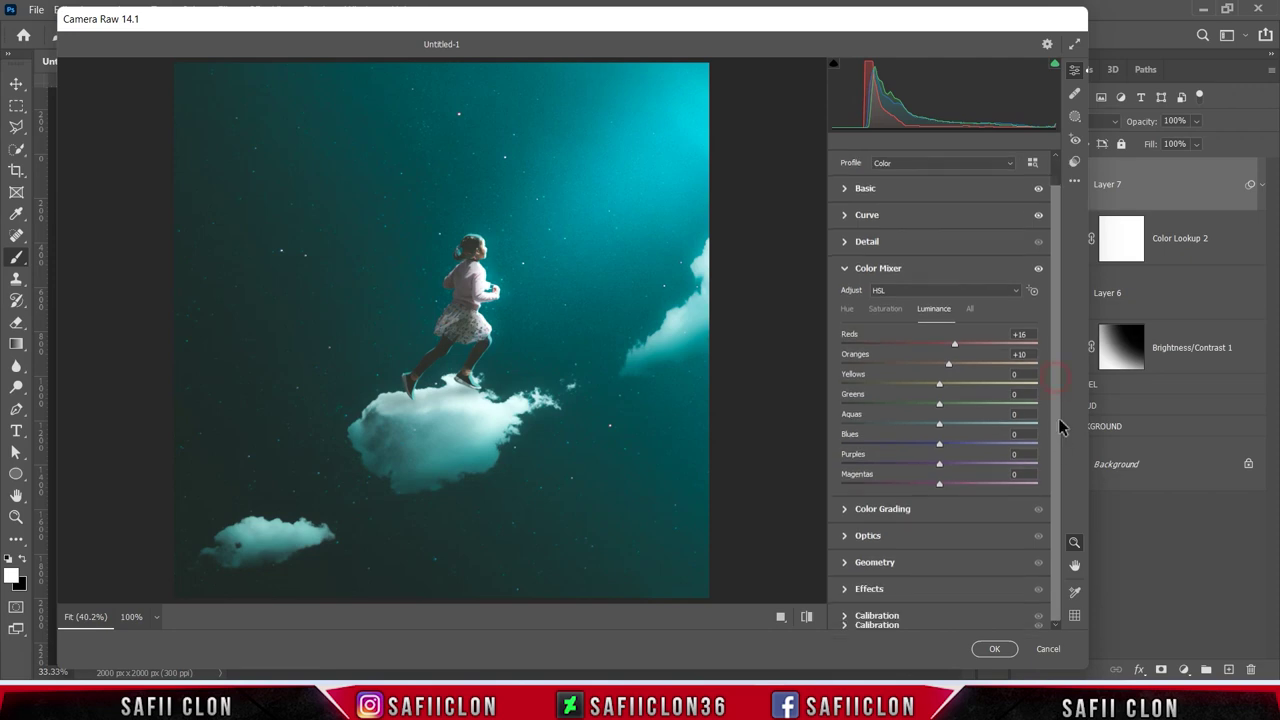
- In Calibration, set Green Primary hue +10, lower Blue Primary hue and raise its saturation to +10
click(880, 616)
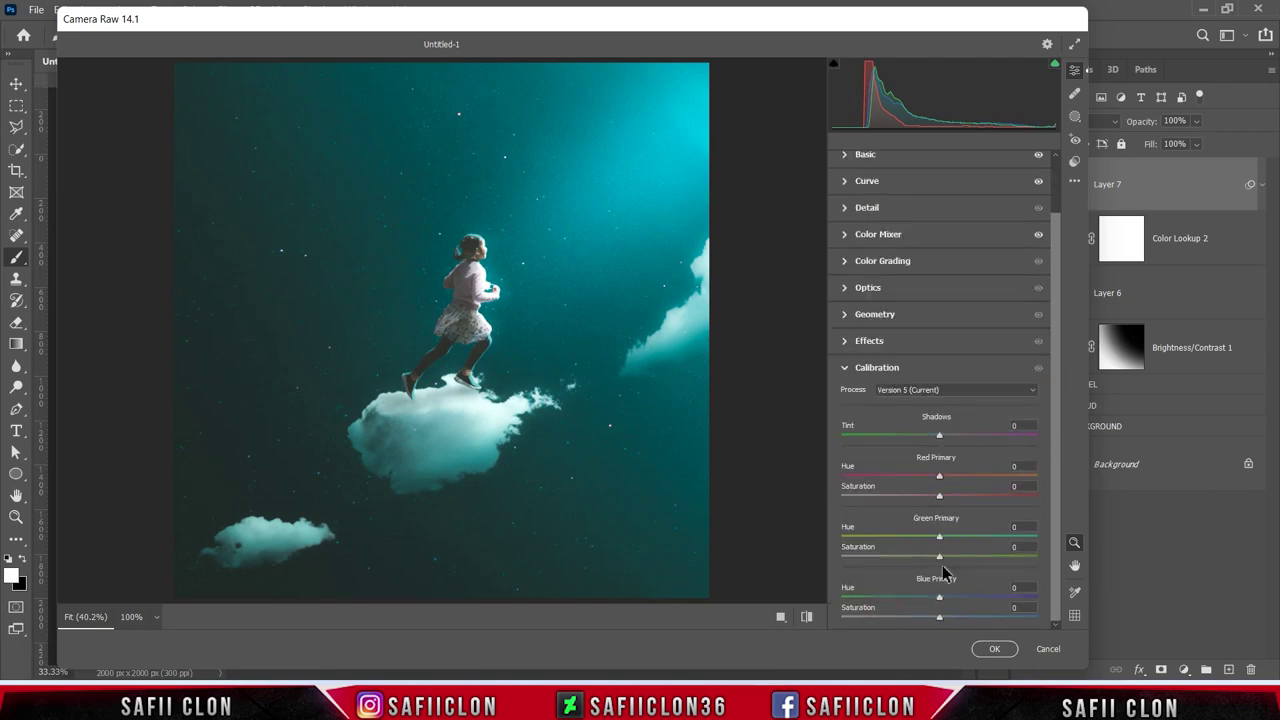
drag(940, 538, 952, 537)
drag(939, 597, 930, 598)
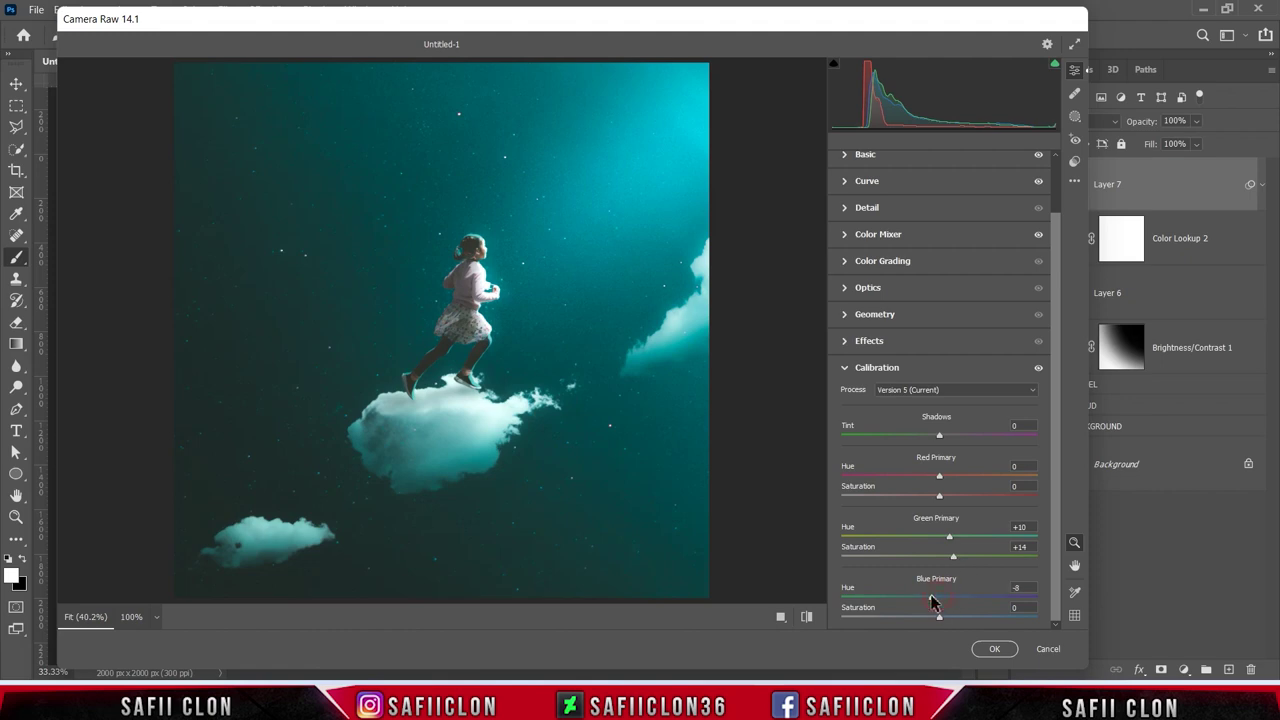
drag(945, 623, 953, 621)
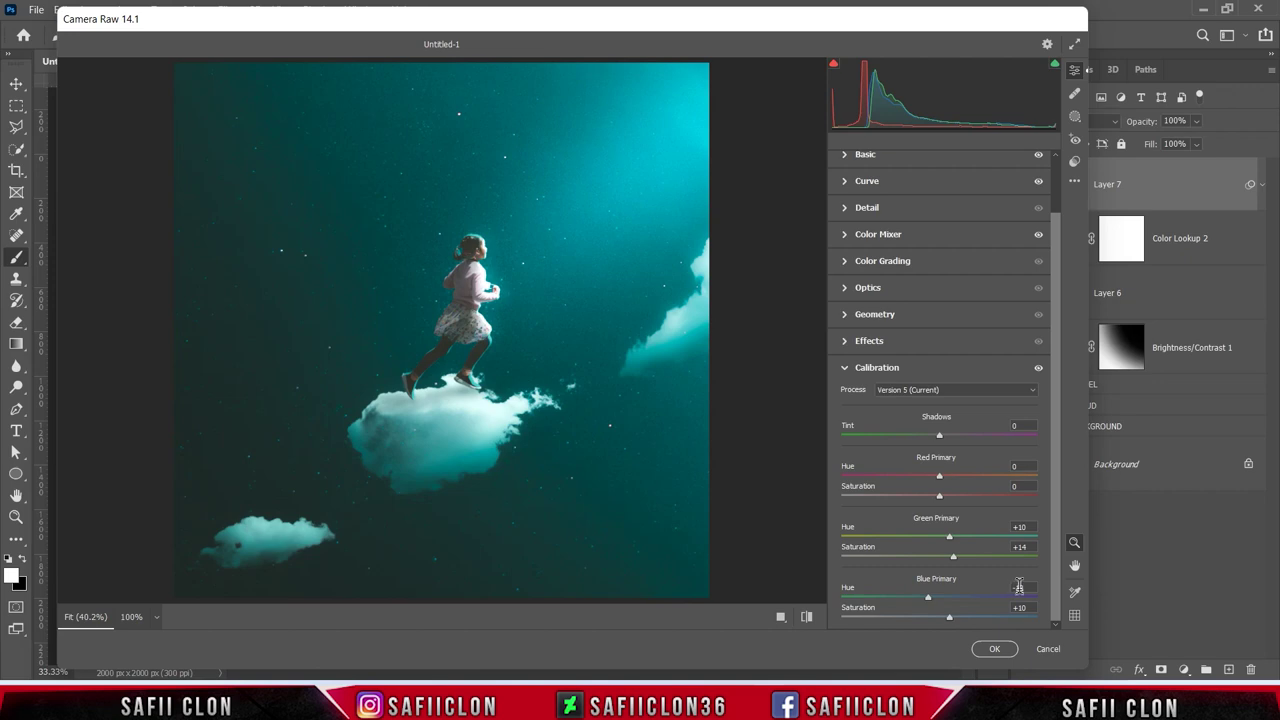
click(1075, 117)
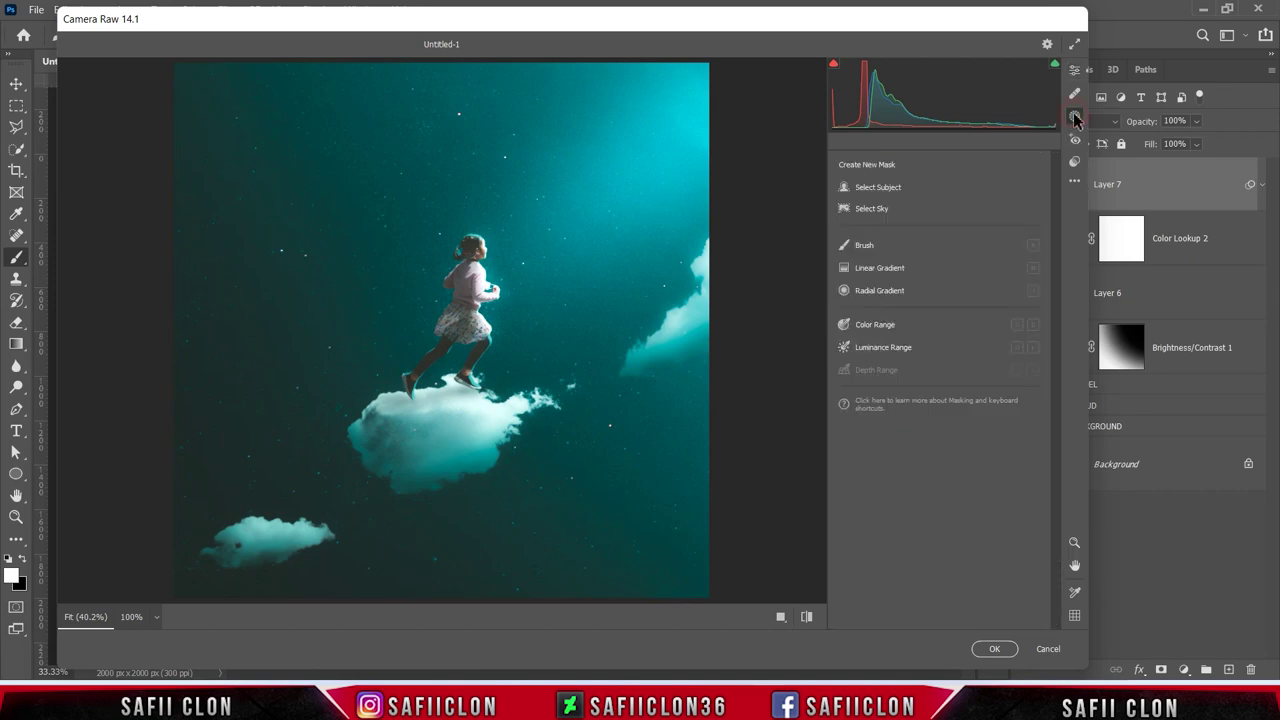
- Draw a radial gradient mask over the girl, tilted and stretched diagonally toward the upper right
click(866, 292)
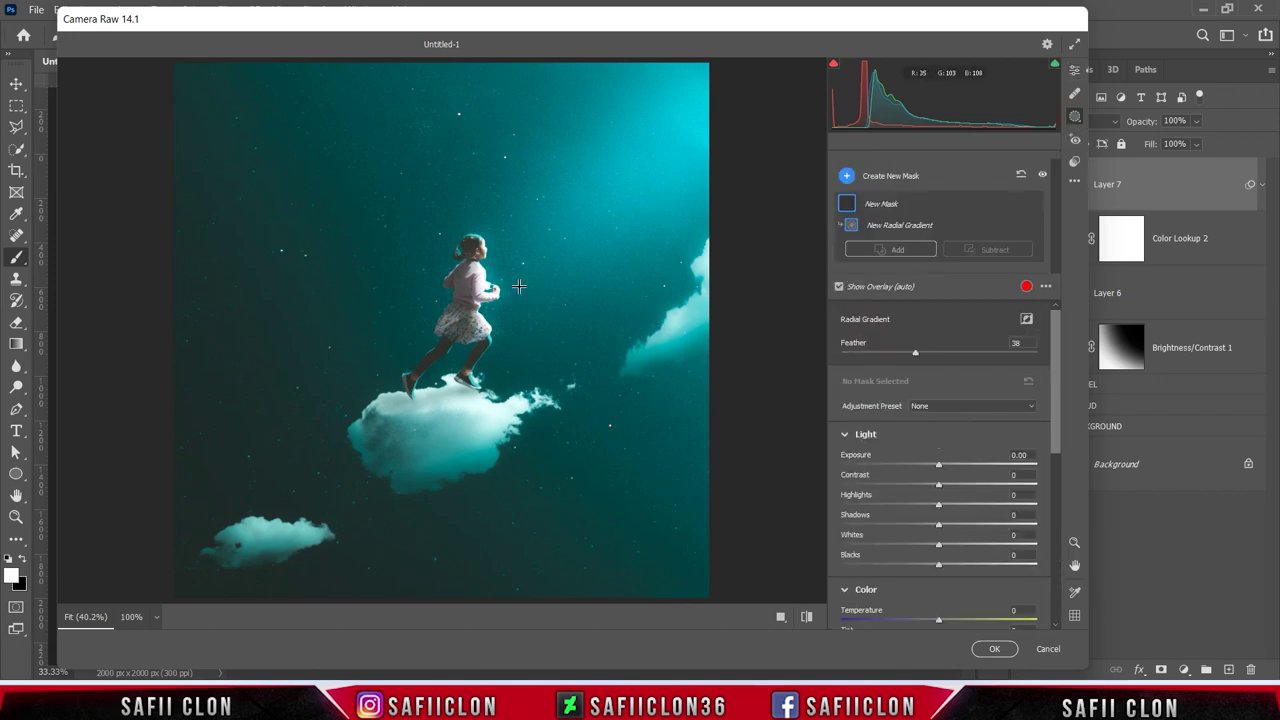
drag(530, 257, 700, 320)
mouse_move(527, 355)
mouse_down()
mouse_move(594, 334)
mouse_move(582, 338)
mouse_up()
drag(397, 346, 317, 391)
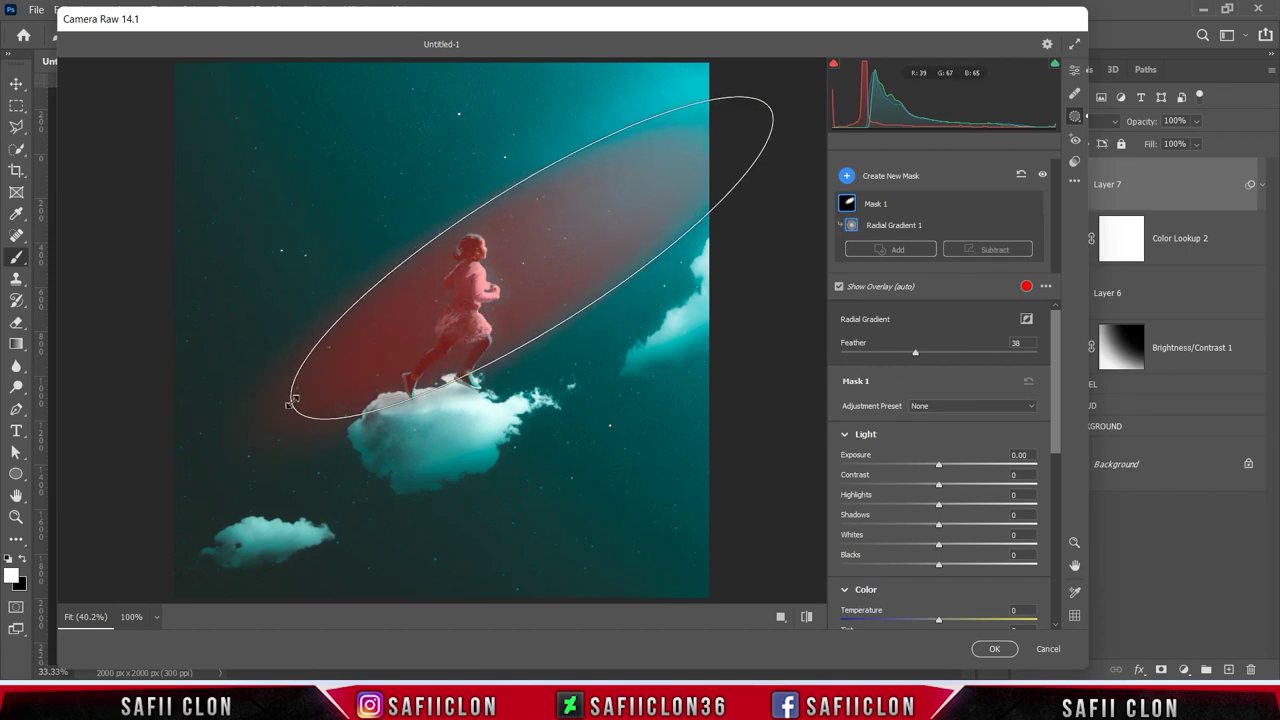
mouse_move(508, 308)
mouse_down()
mouse_move(608, 214)
mouse_move(651, 271)
mouse_move(690, 276)
mouse_move(666, 294)
mouse_up()
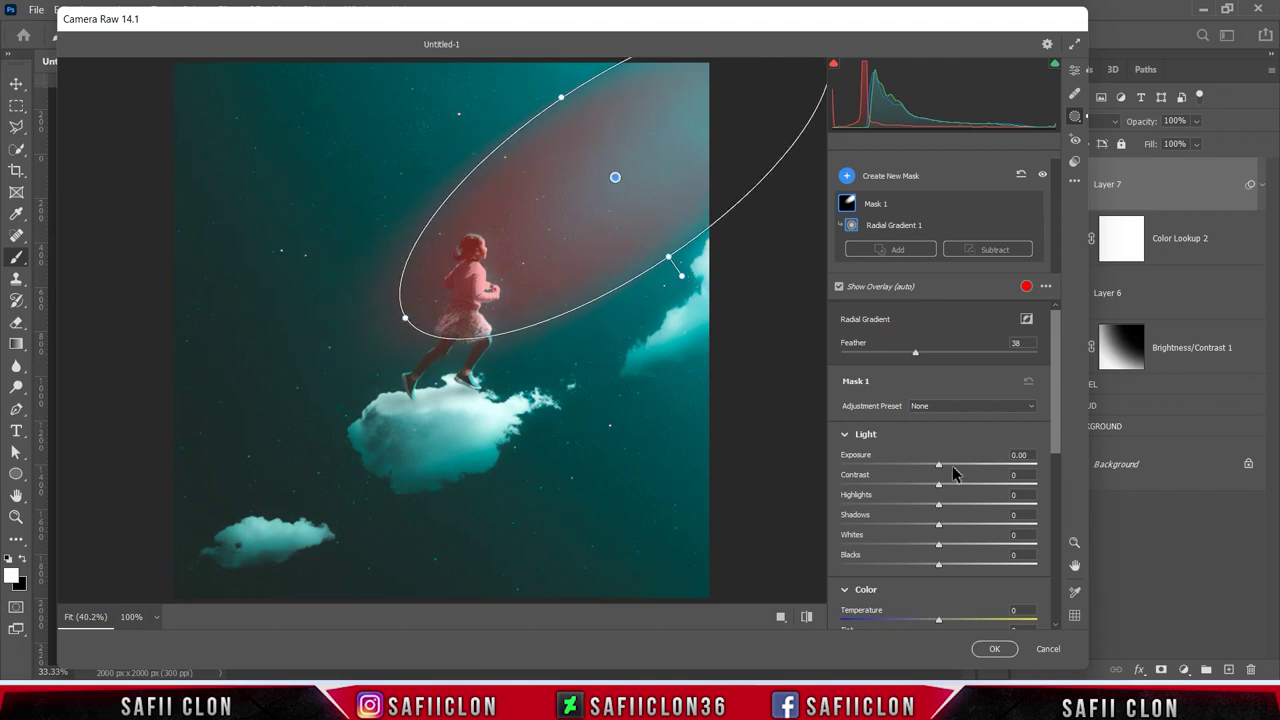
- Raise exposure to +0.15, contrast, highlights and blacks in the glow, and extend it below her feet
drag(940, 468, 948, 468)
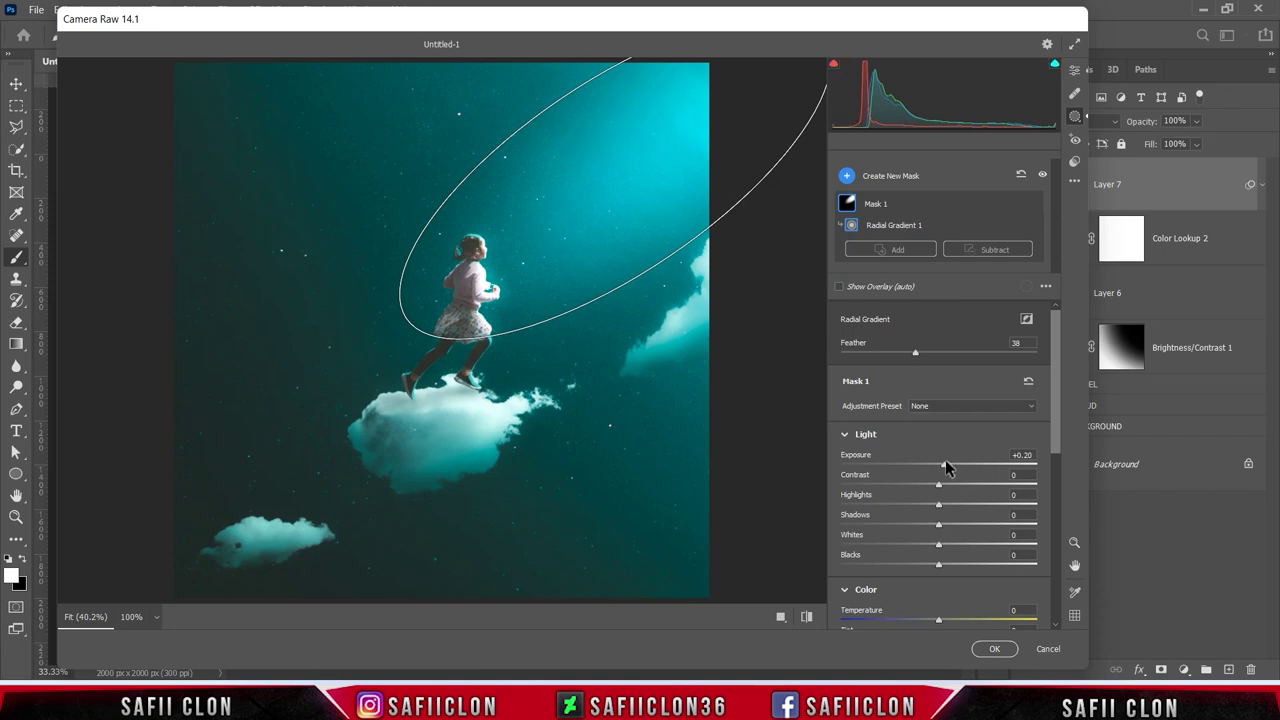
drag(938, 484, 952, 486)
mouse_move(940, 506)
mouse_down()
mouse_move(957, 513)
mouse_move(945, 549)
mouse_up()
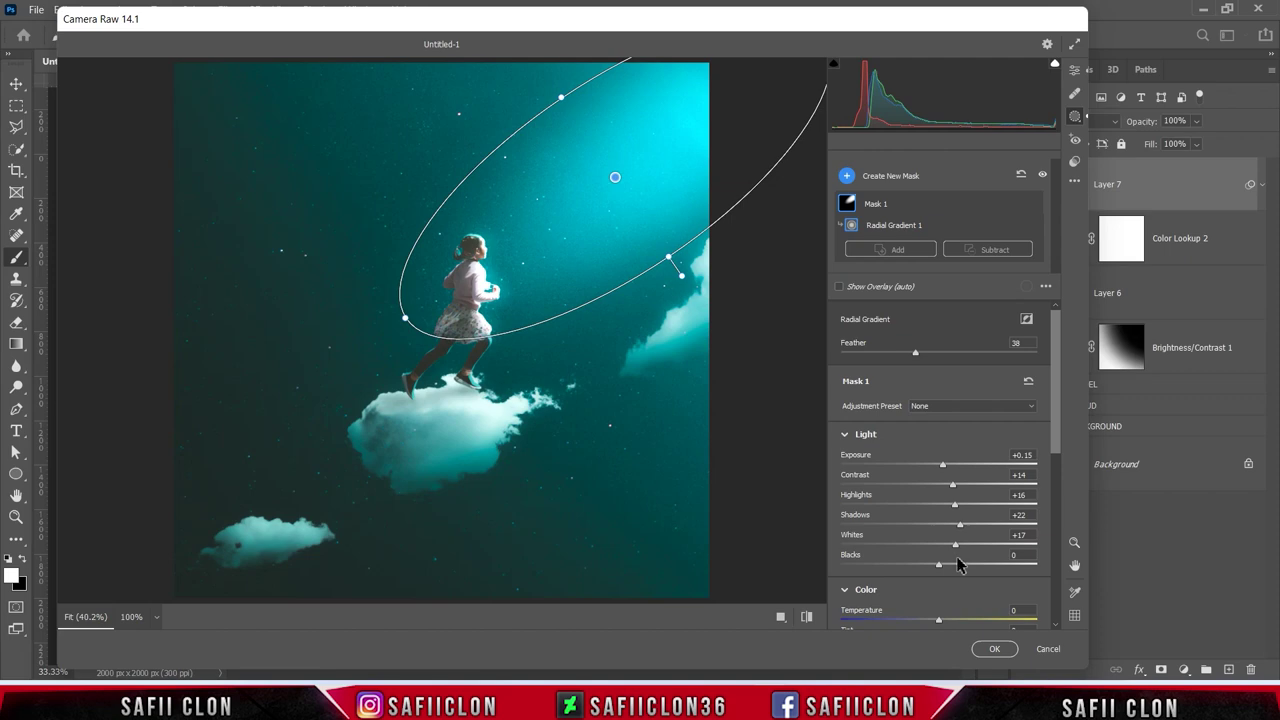
drag(940, 570, 952, 570)
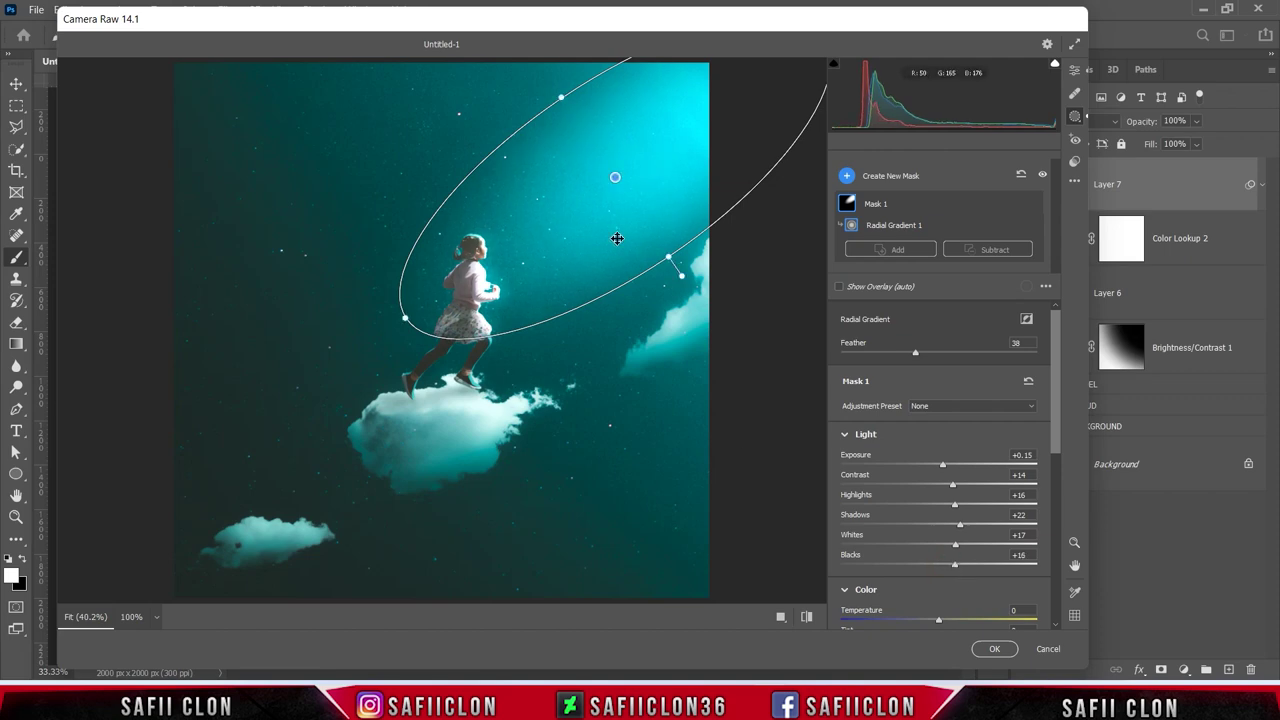
drag(672, 256, 700, 285)
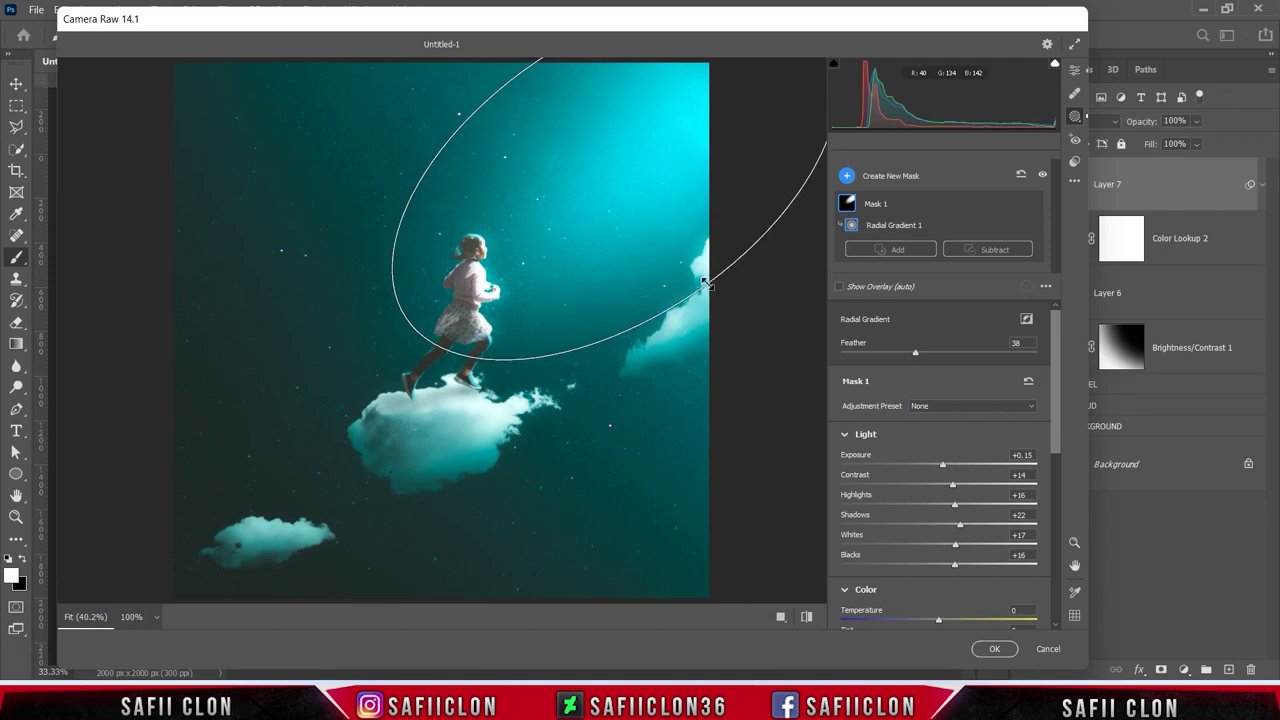
drag(406, 319, 296, 386)
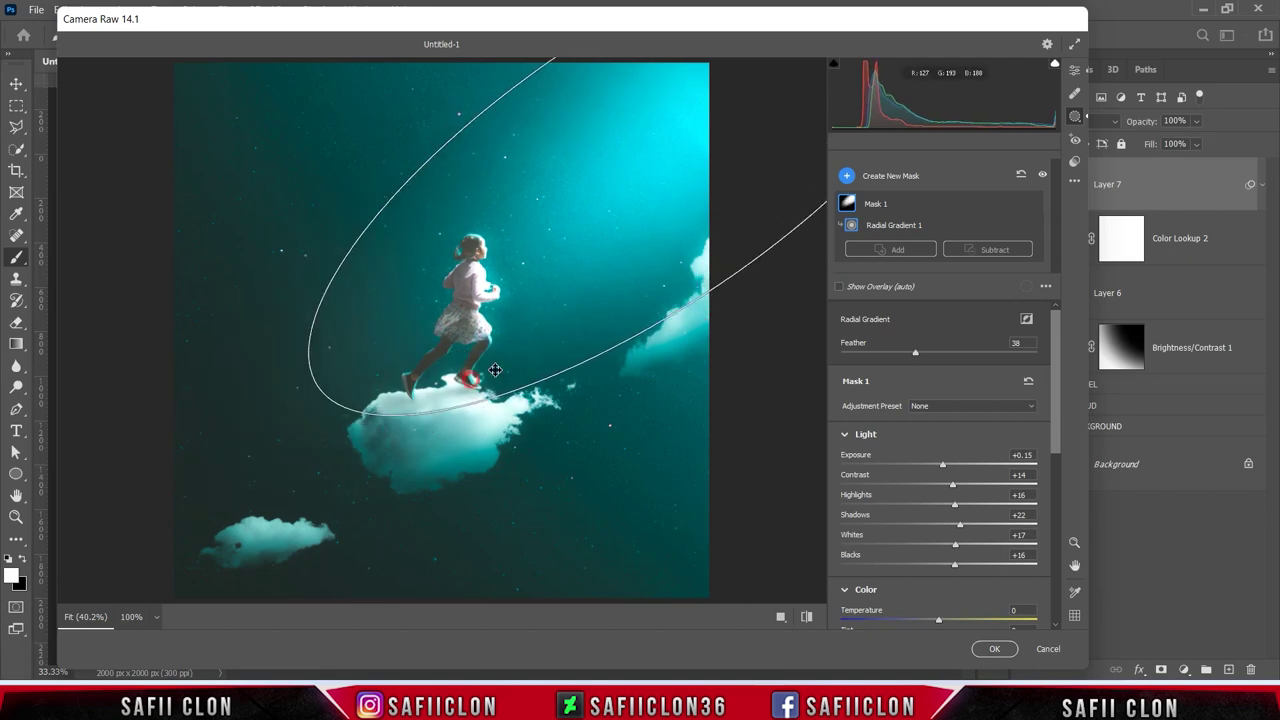
mouse_move(734, 322)
mouse_down()
mouse_move(757, 297)
mouse_move(737, 273)
mouse_up()
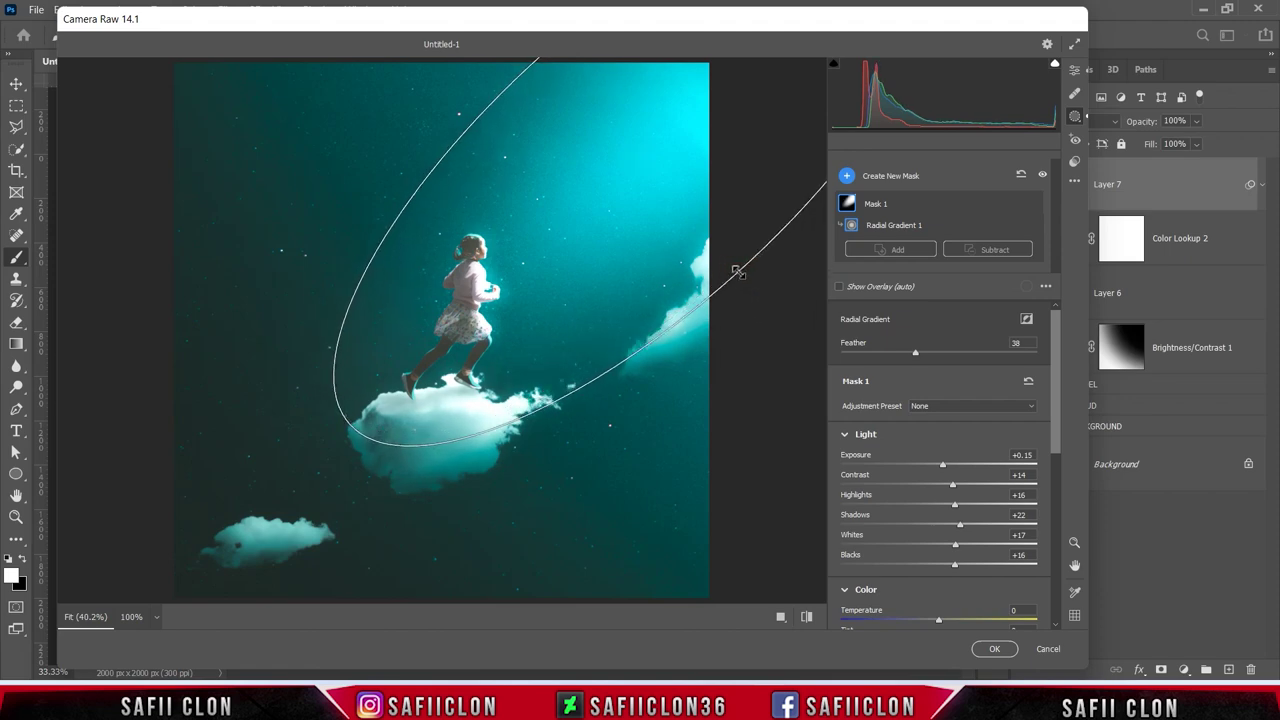
click(876, 180)
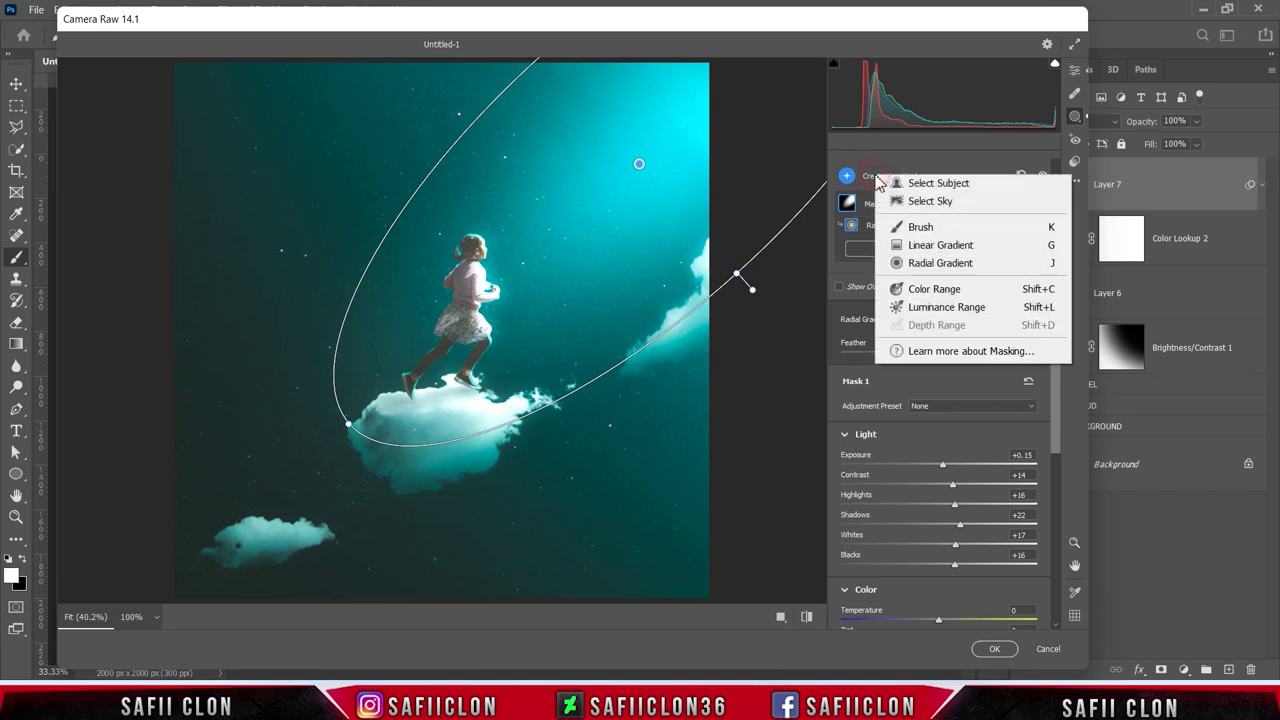
- Add a size 6 brush mask with Exposure +0.50, Highlights +10, Shadows +20, Whites +9
click(918, 227)
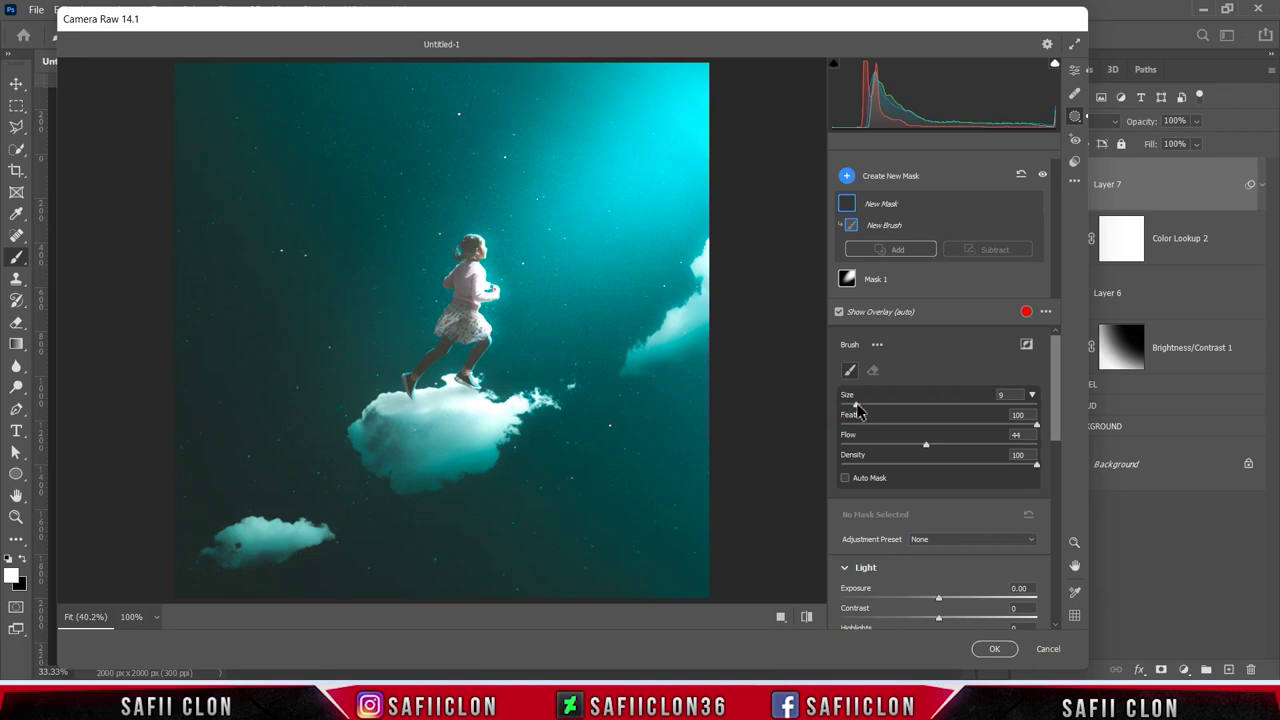
key(bracketleft)
key(bracketleft)
key(bracketleft)
drag(484, 260, 490, 250)
drag(1056, 420, 1058, 475)
drag(940, 462, 948, 458)
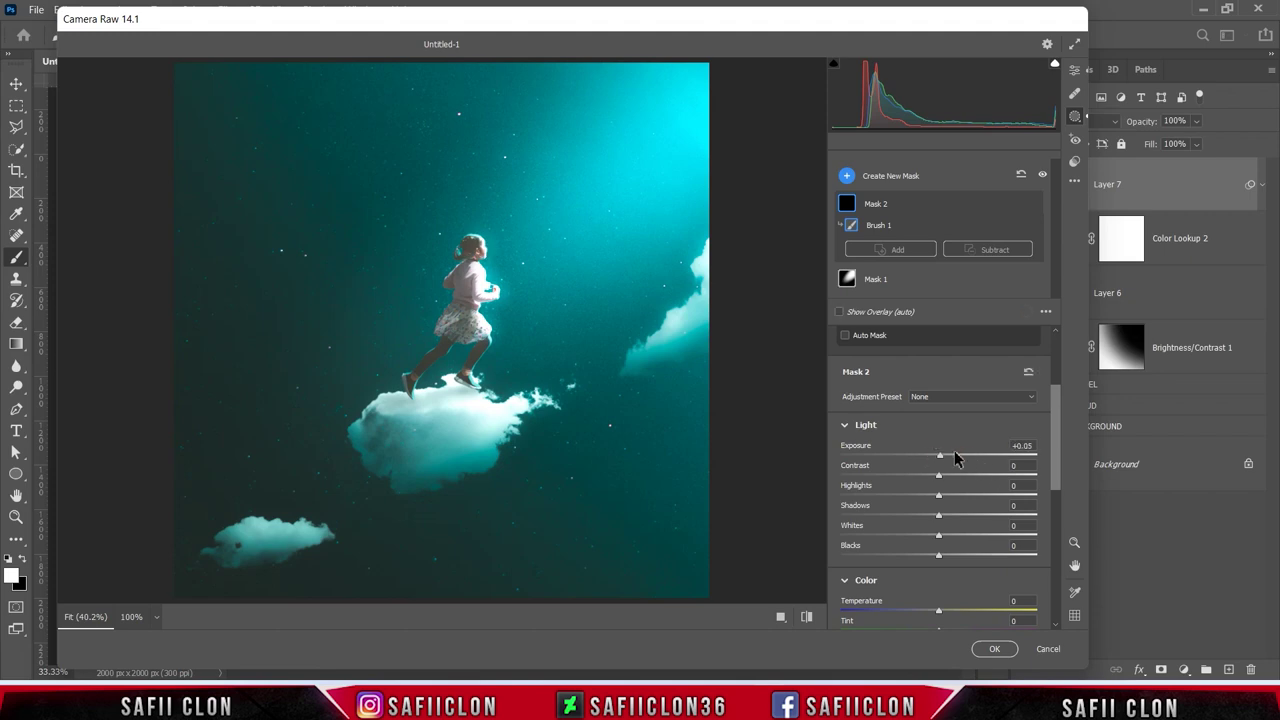
mouse_move(938, 475)
mouse_down()
mouse_move(926, 478)
mouse_move(951, 493)
mouse_move(914, 514)
mouse_move(1014, 526)
mouse_move(960, 522)
mouse_move(950, 538)
mouse_up()
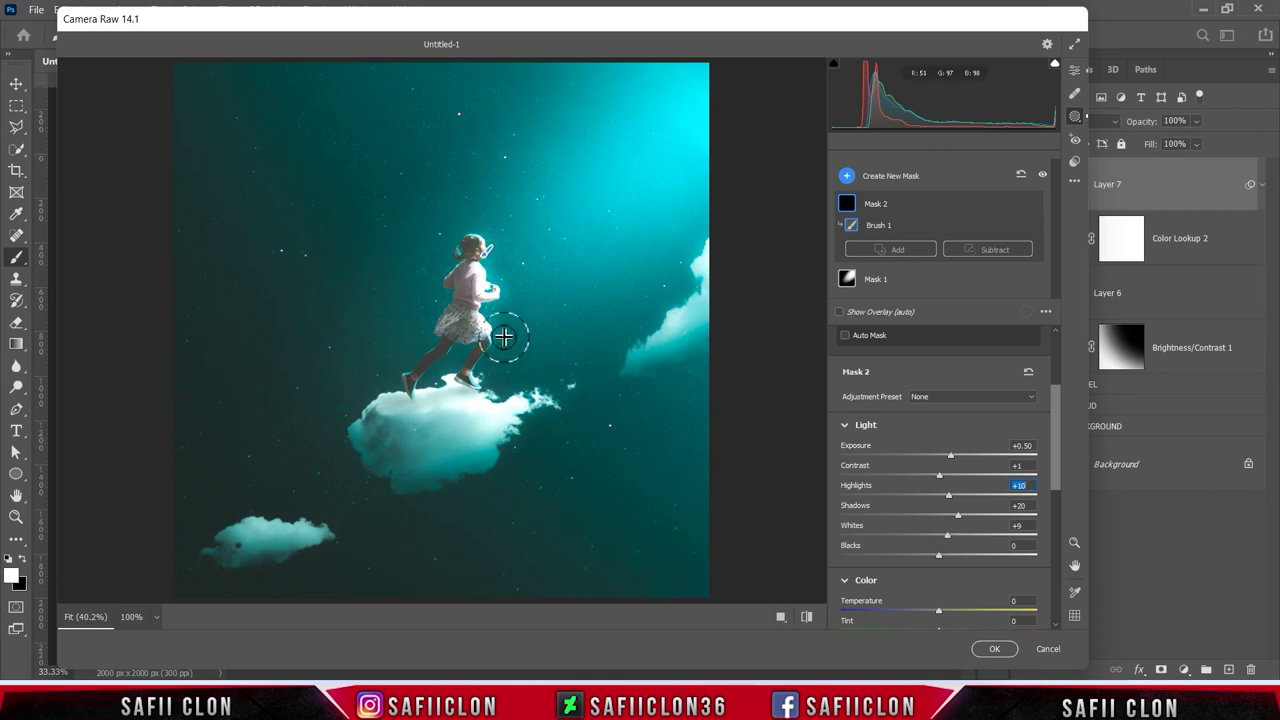
click(449, 277)
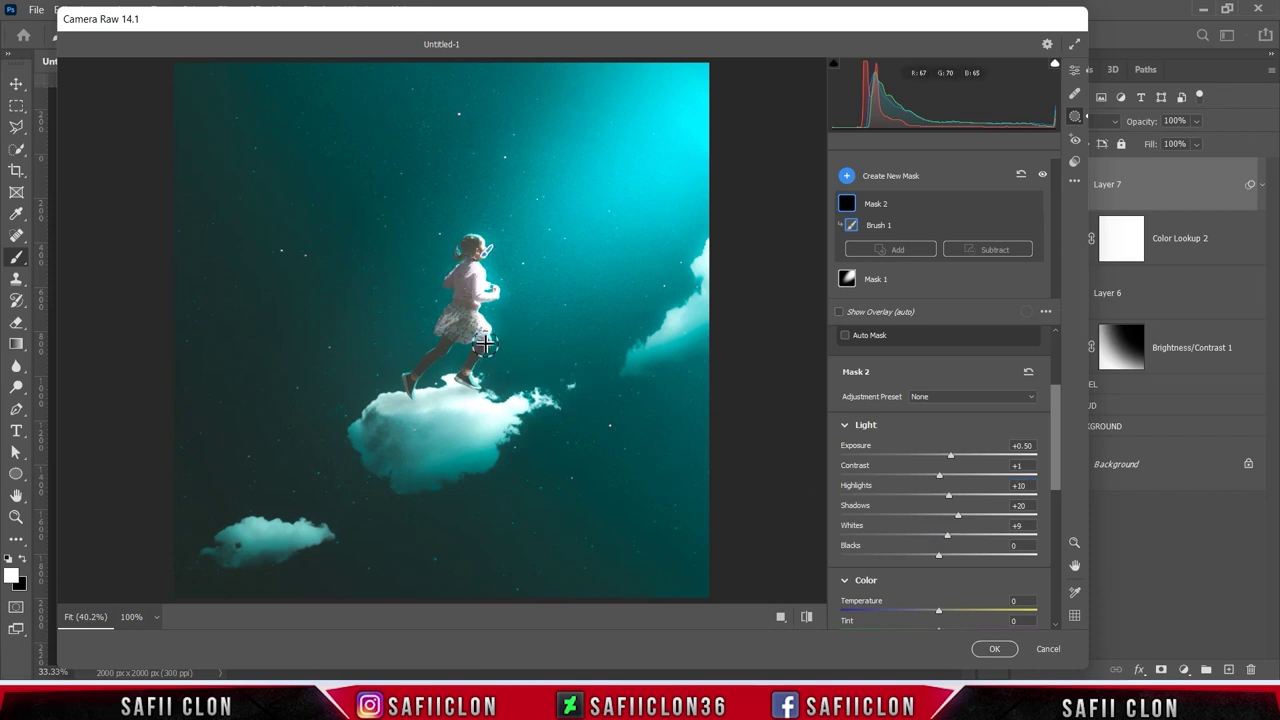
- Paint the brightening onto the girl's feet, the three clouds and the upper-right sky
drag(508, 393, 468, 380)
drag(404, 384, 410, 372)
drag(663, 318, 691, 300)
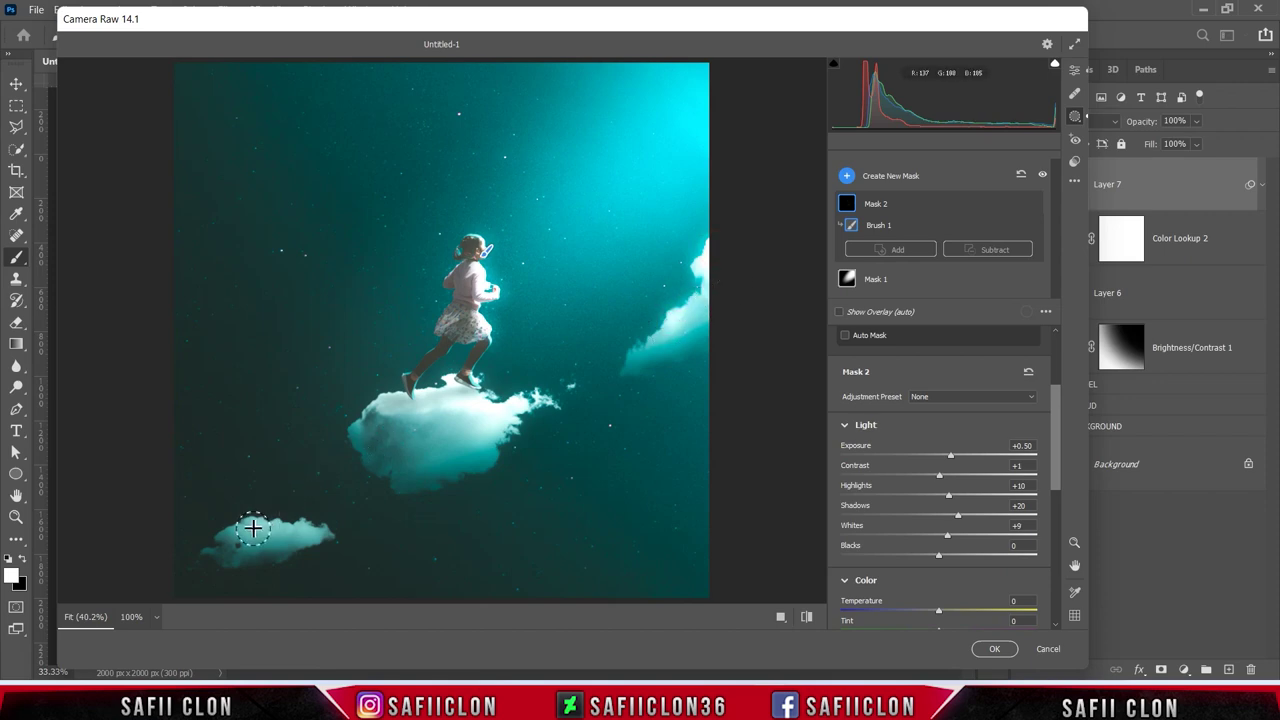
drag(322, 533, 277, 523)
drag(545, 403, 528, 405)
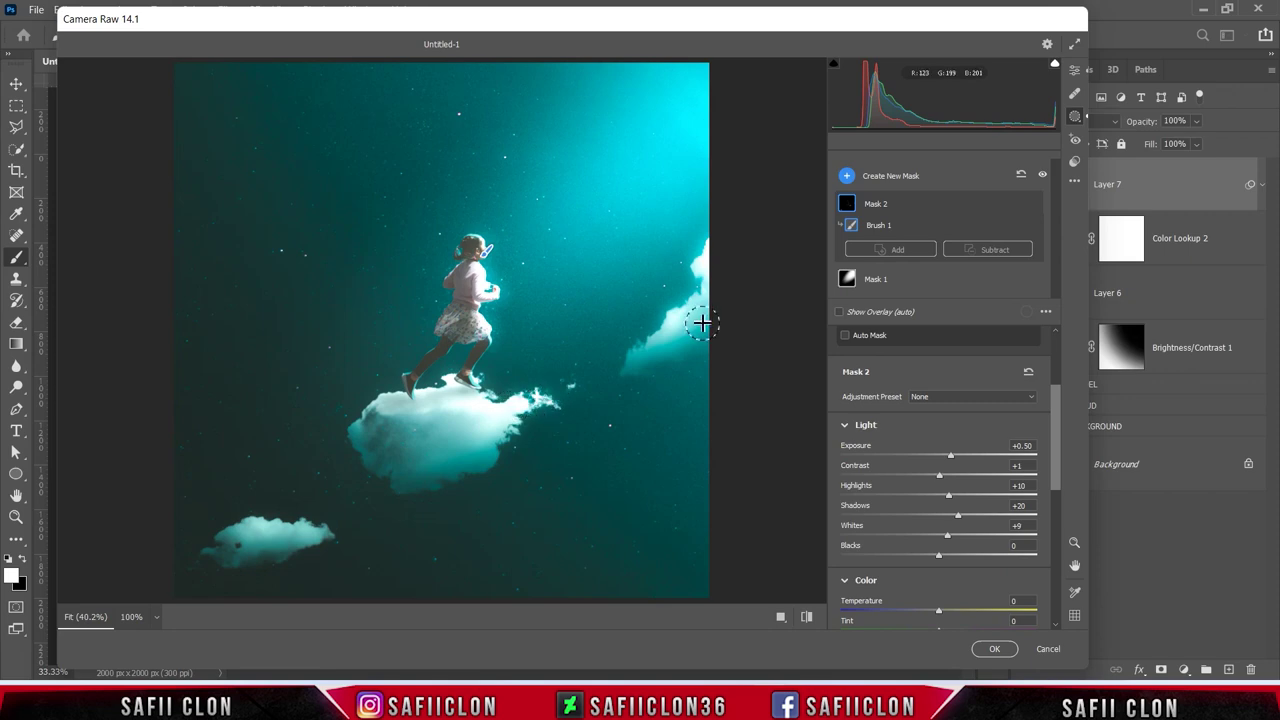
key(bracketright)
key(bracketright)
key(bracketright)
drag(662, 67, 694, 94)
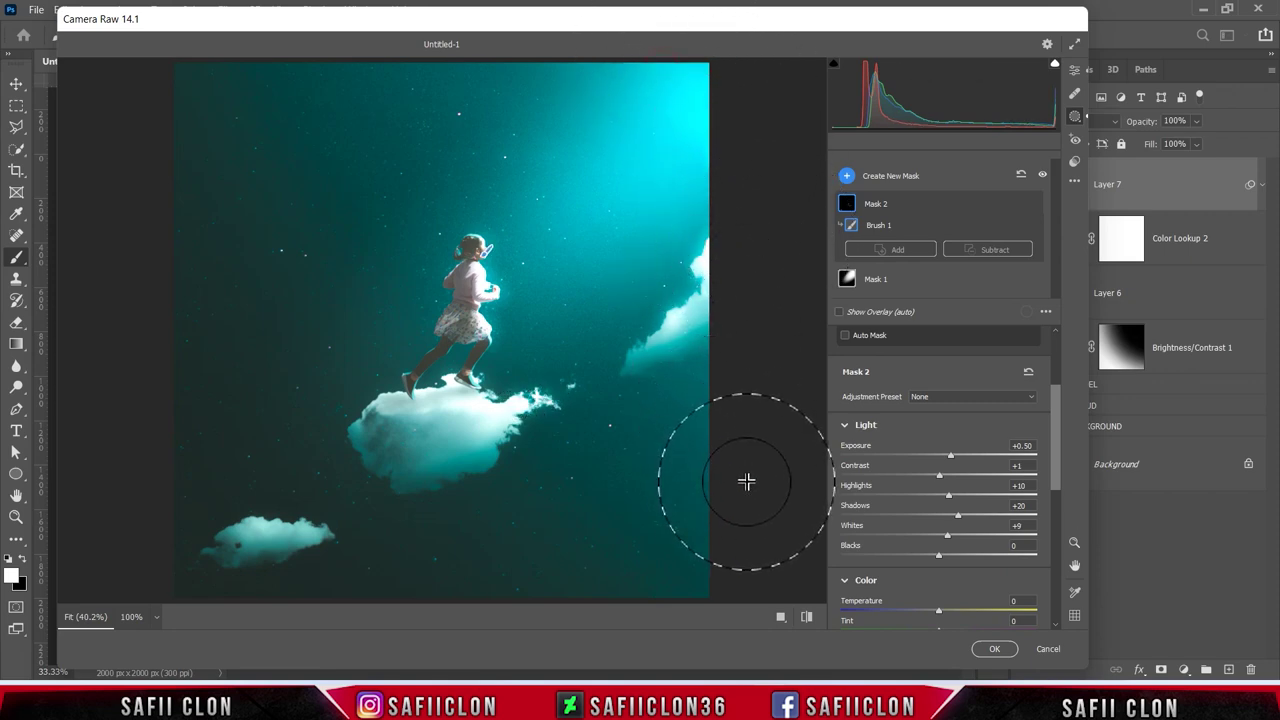
click(1076, 70)
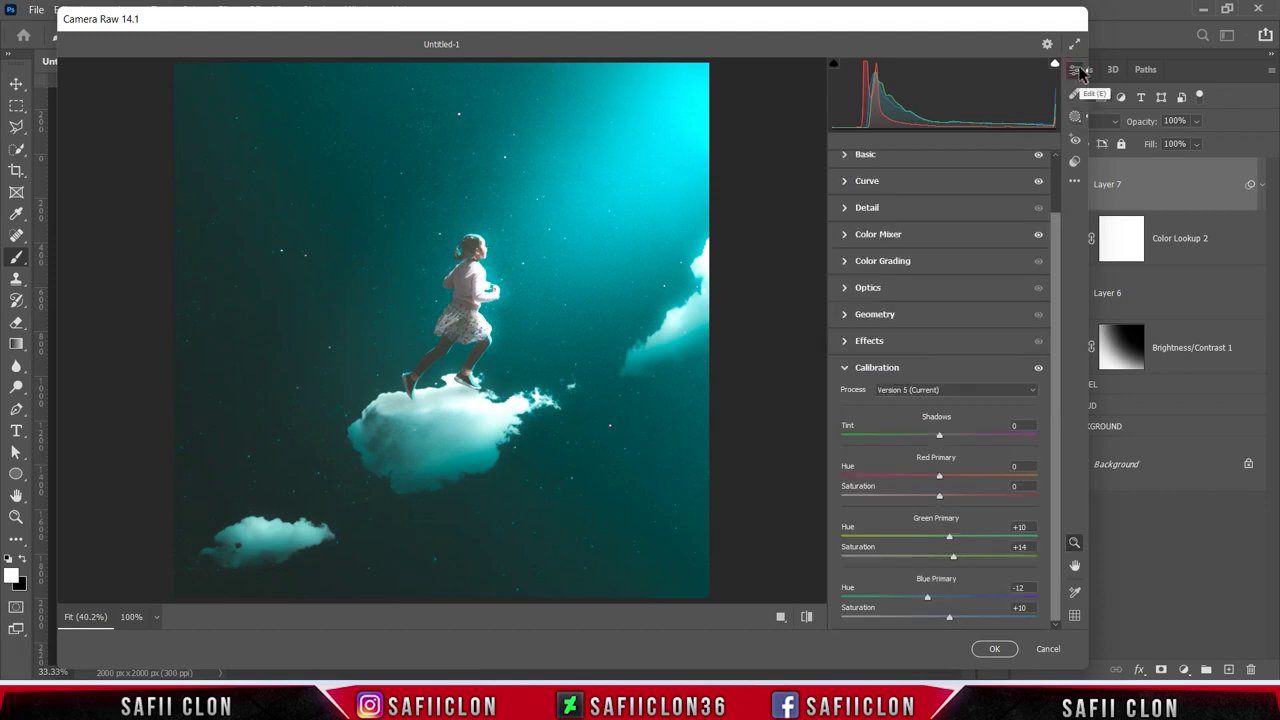
- Review the grade in side-by-side and split Before/After views, then commit the Camera Raw Filter to Layer 7
click(781, 617)
click(744, 617)
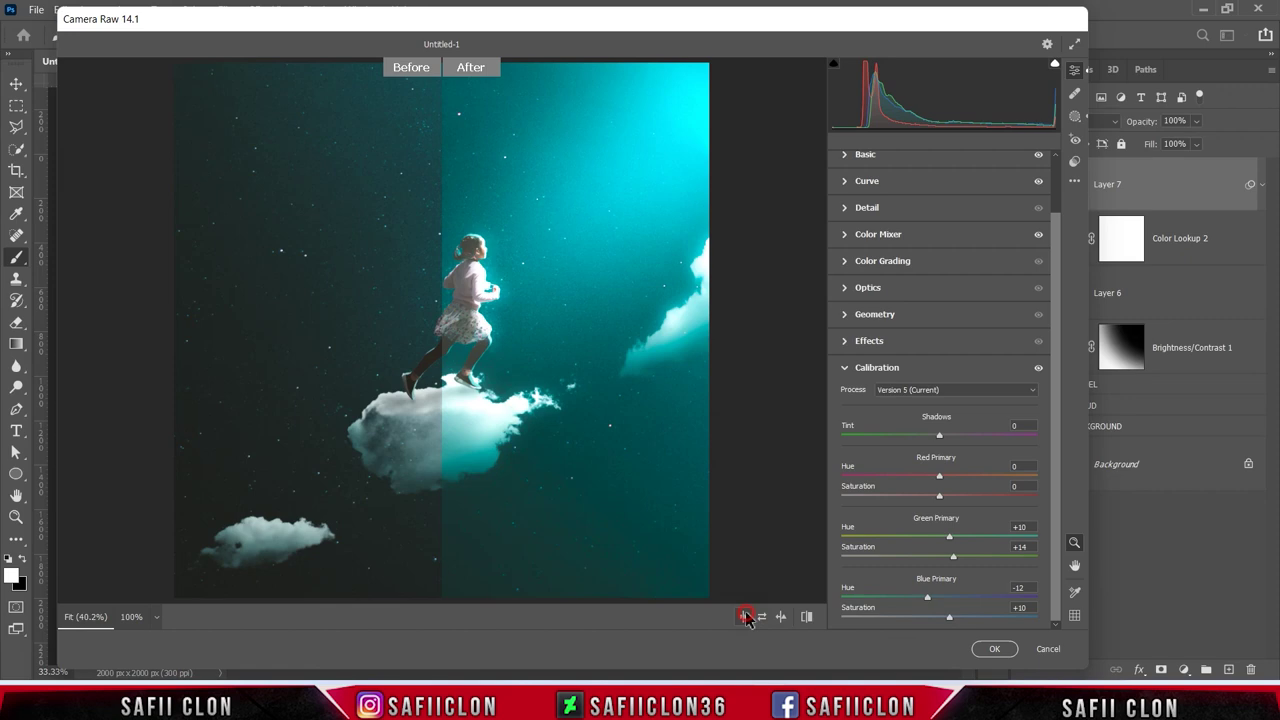
click(745, 617)
click(743, 616)
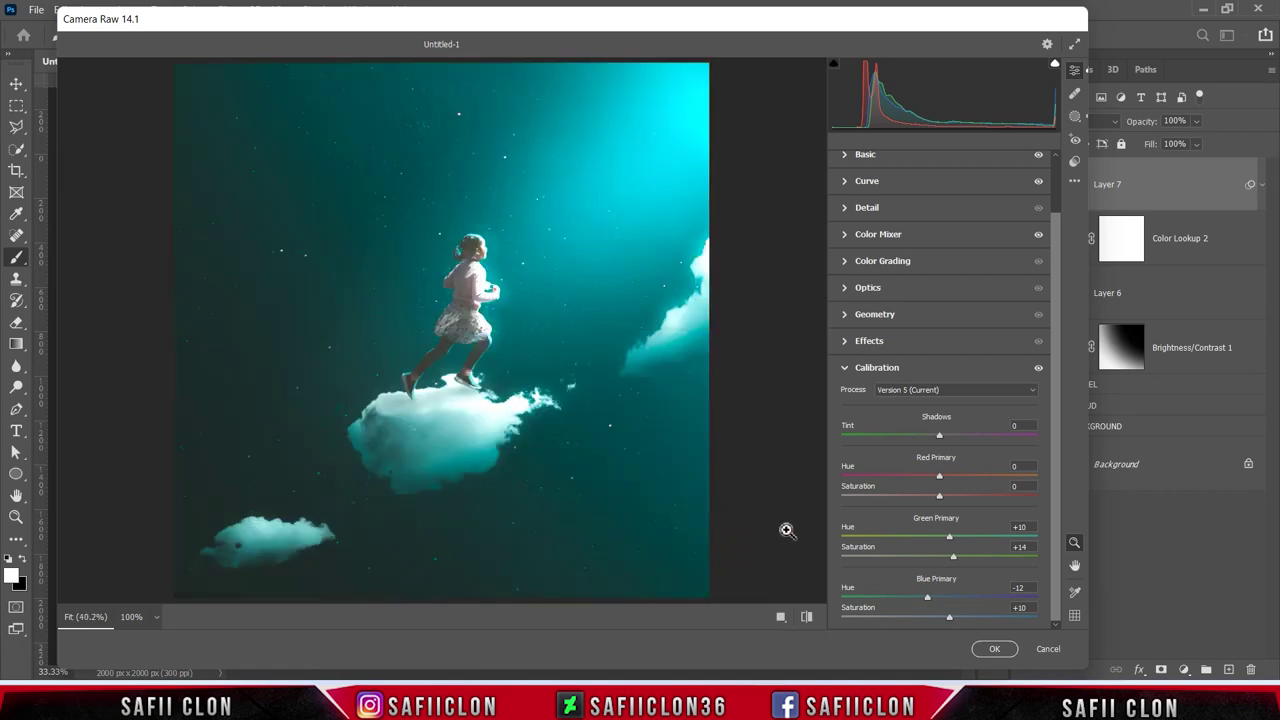
click(1006, 649)
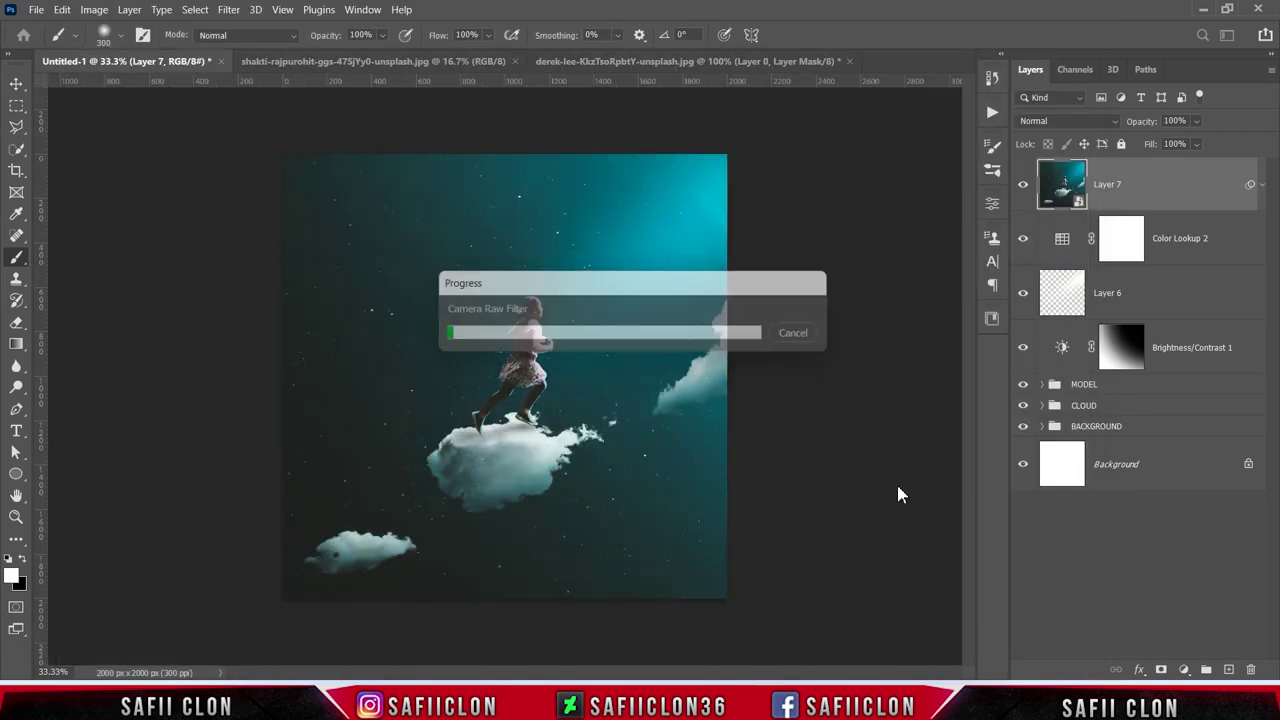
click(1024, 186)
click(1024, 186)
click(1024, 186)
click(1024, 186)
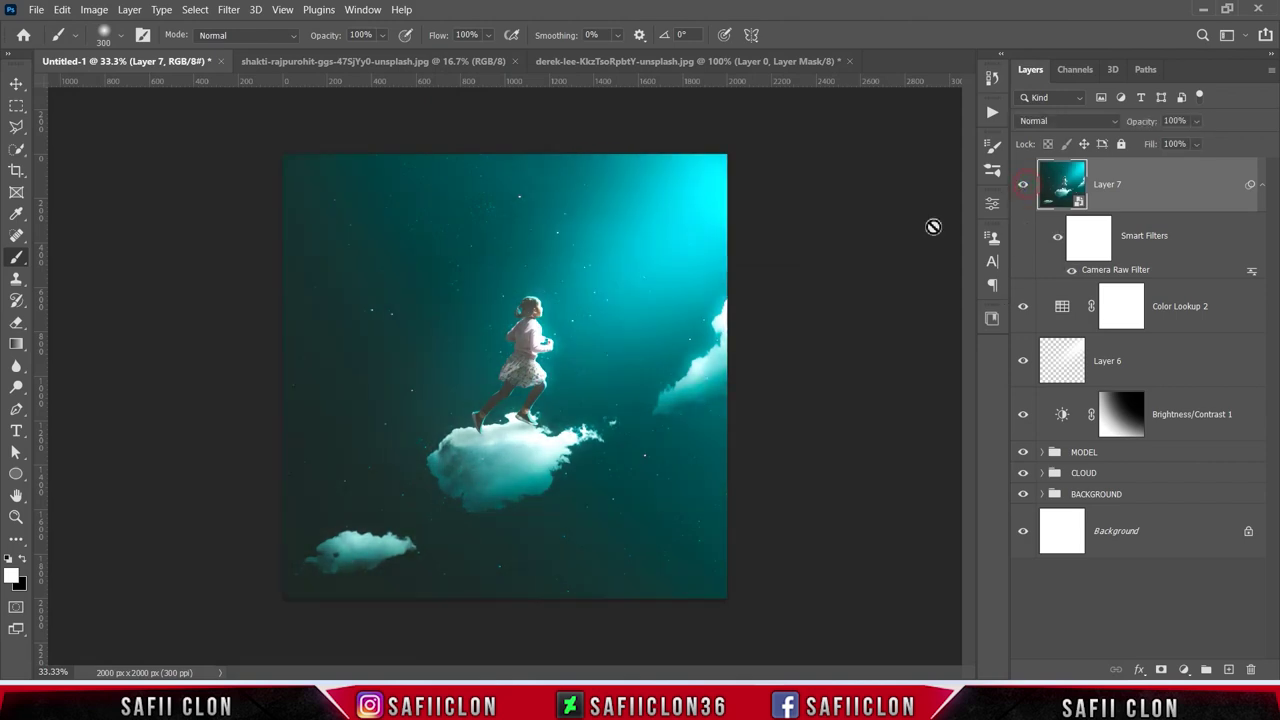
key(ctrl+plus)
key(ctrl+plus)
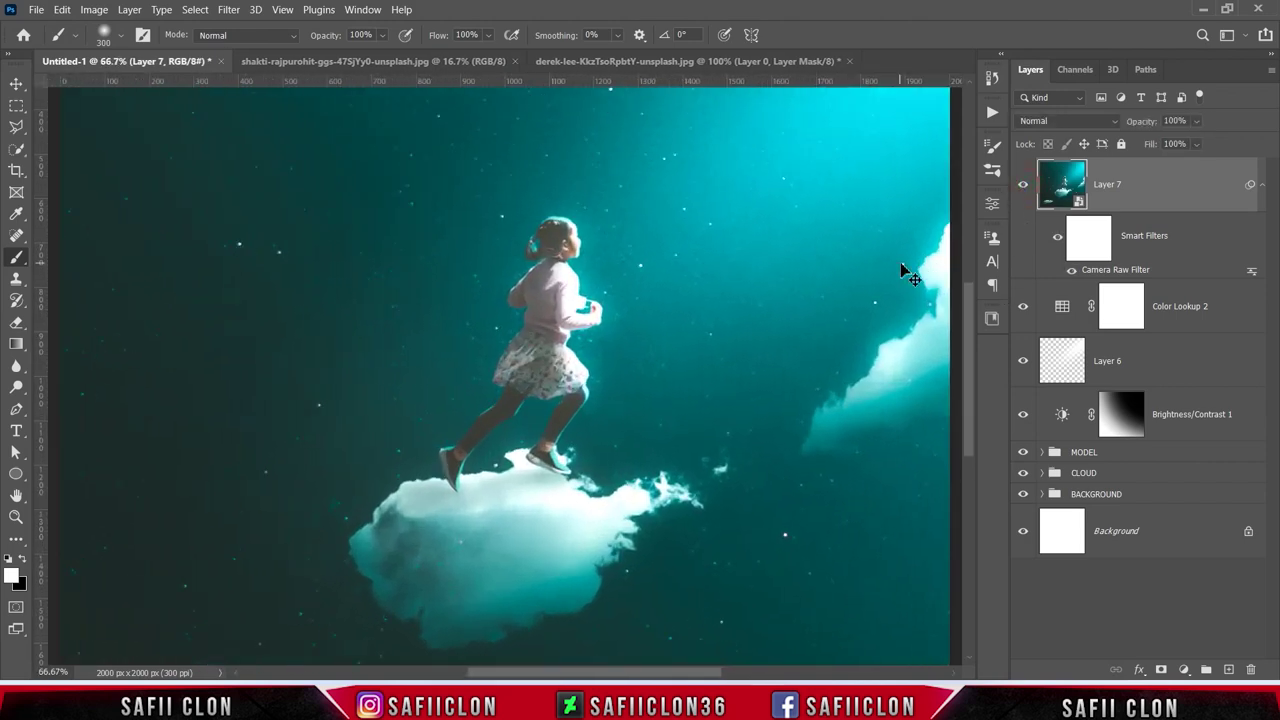
key(ctrl+minus)
key(ctrl+minus)
key(ctrl+plus)
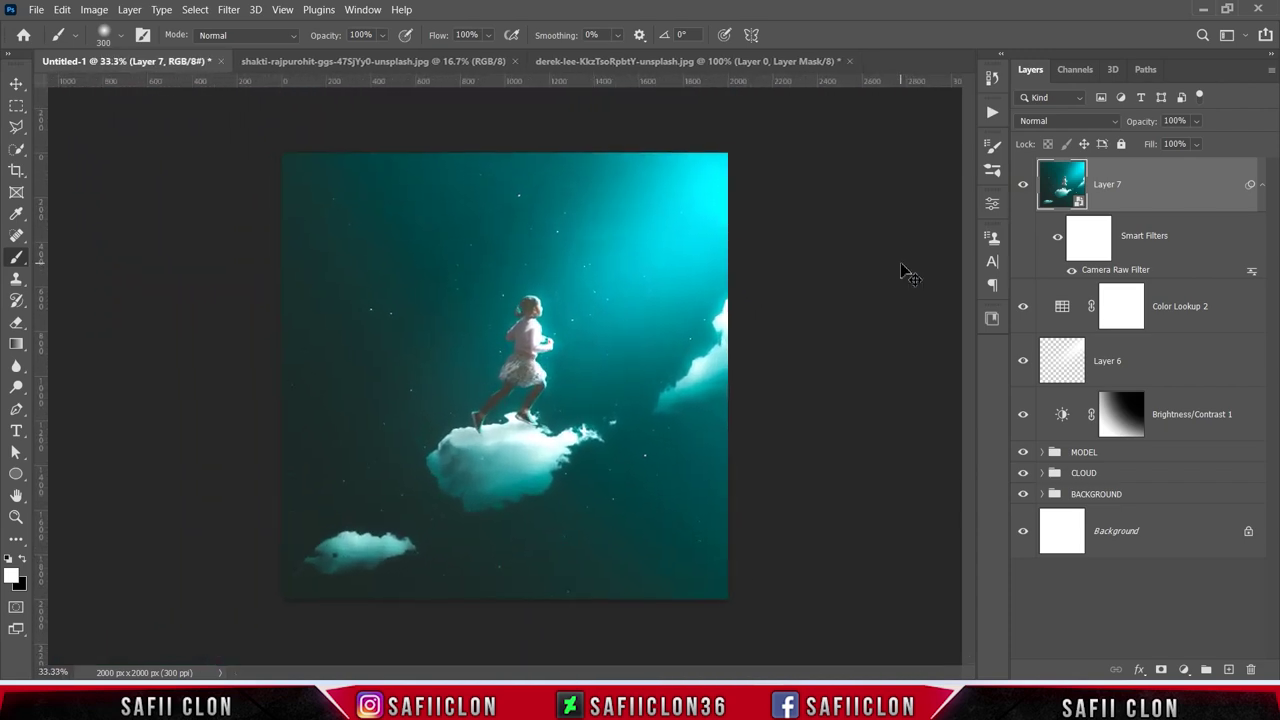
key(ctrl+minus)
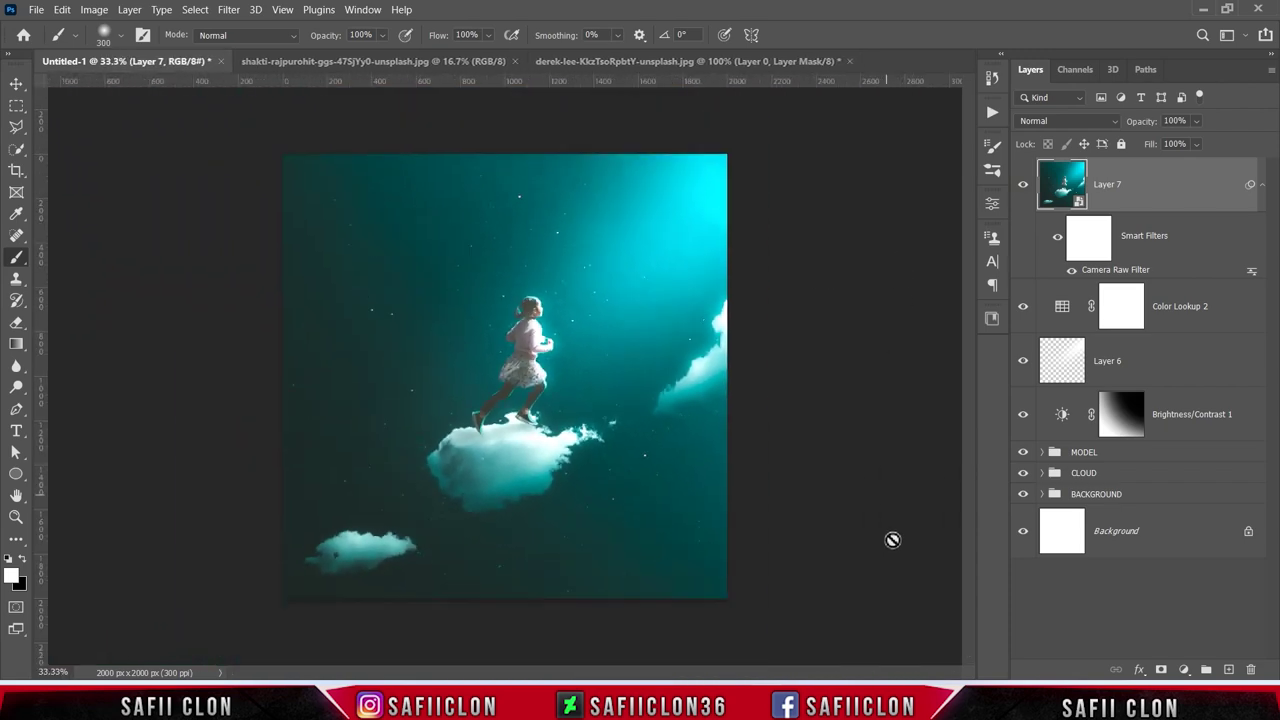